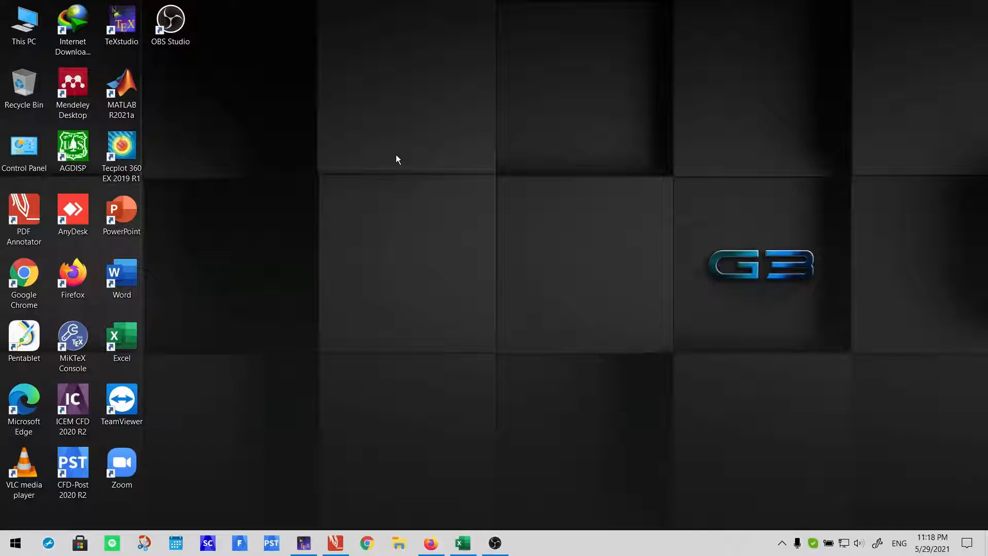
left_click(78, 406)
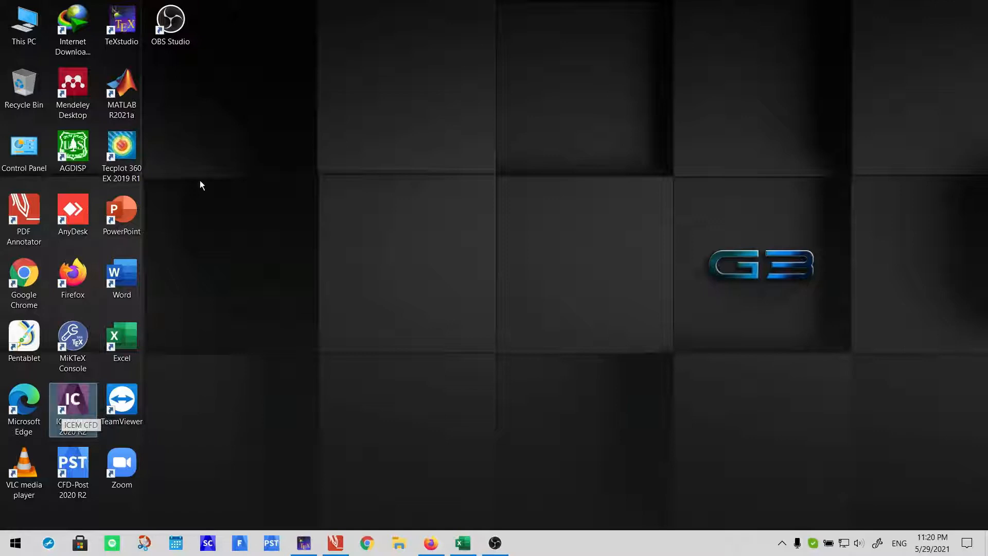
left_click(238, 254)
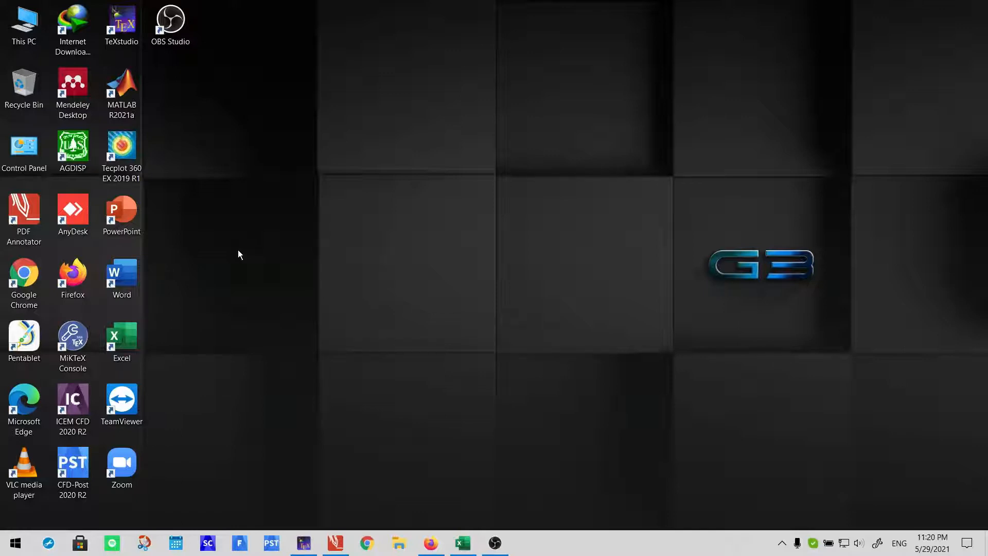
key("super")
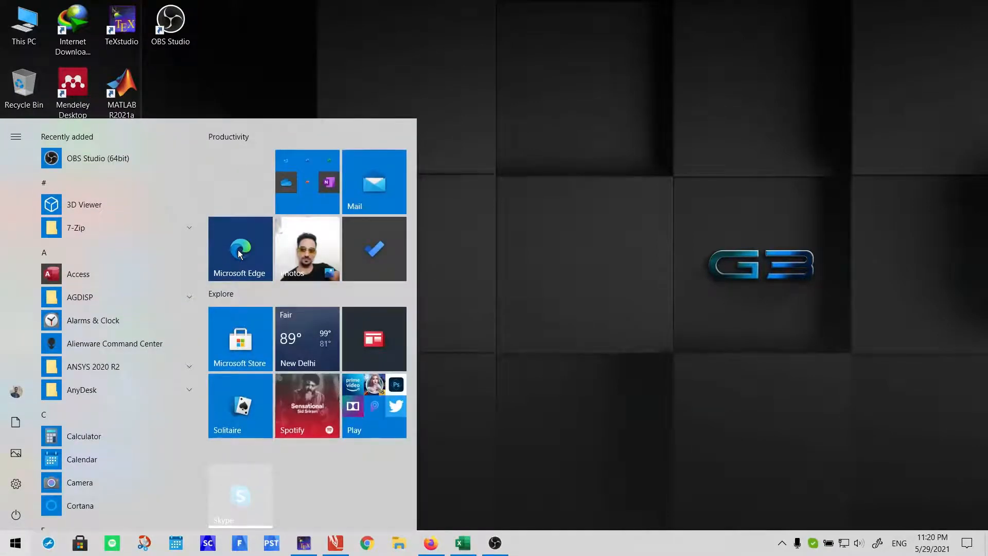
left_click(237, 249)
type("icem")
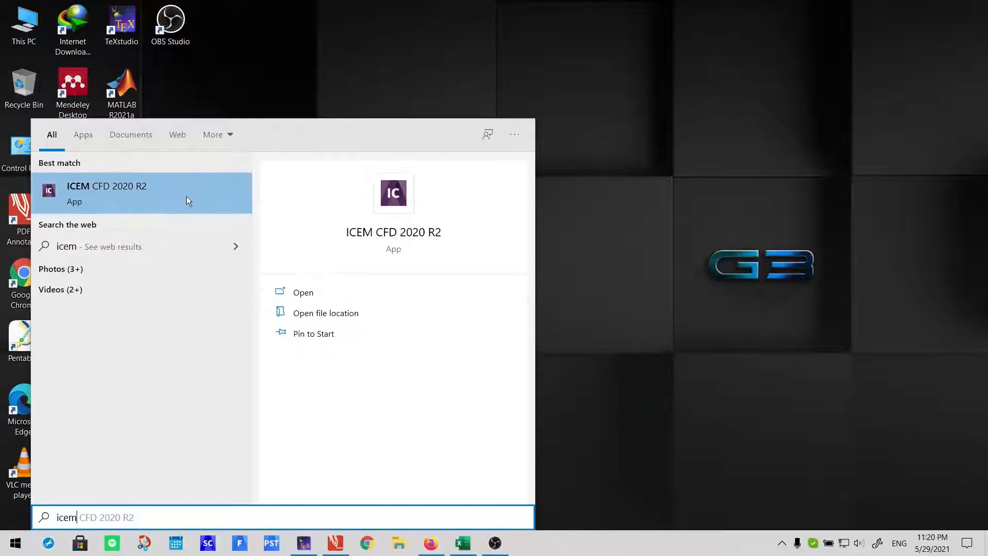
left_click(440, 93)
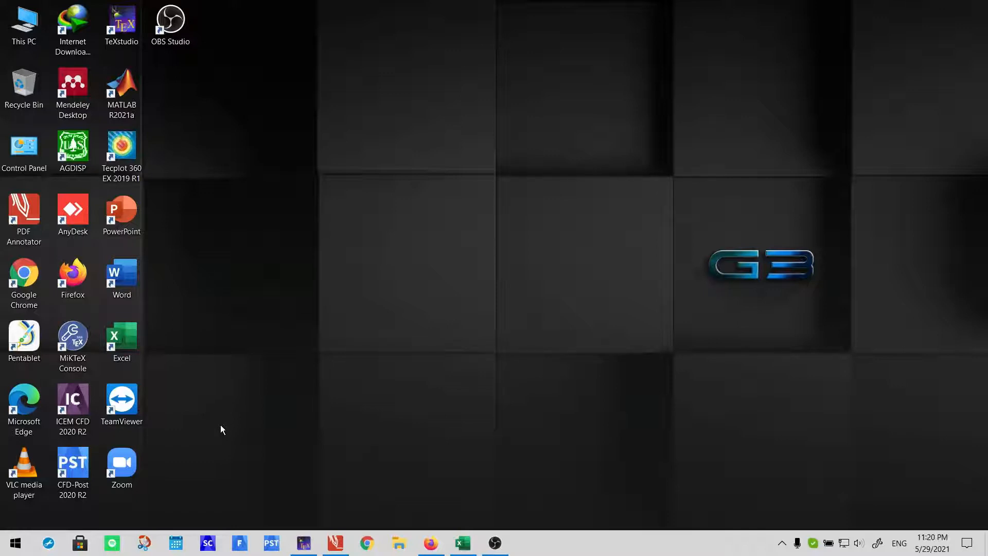
- Find the ICEM CFD 2020 R2 shortcut's file location and view the option for sending it to the desktop
key("super")
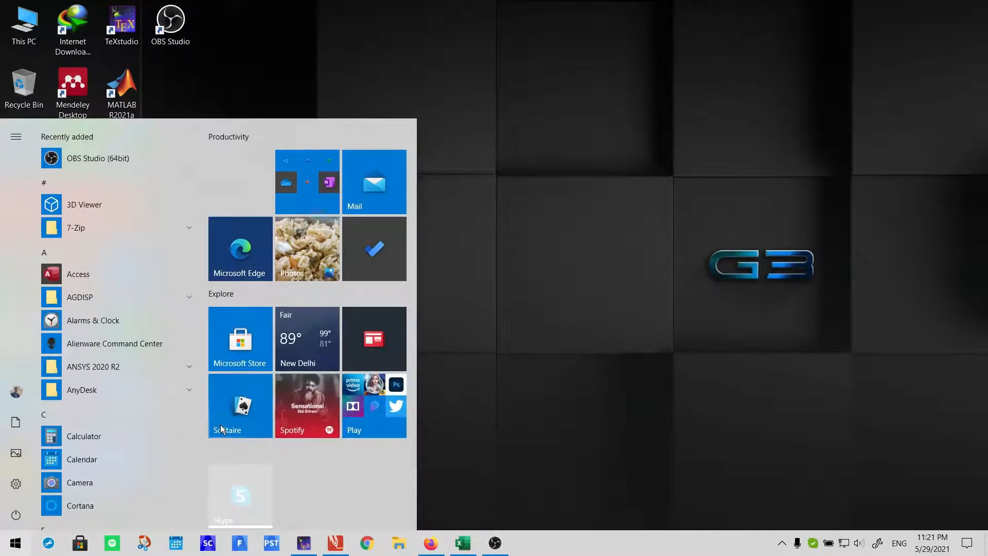
type("icem")
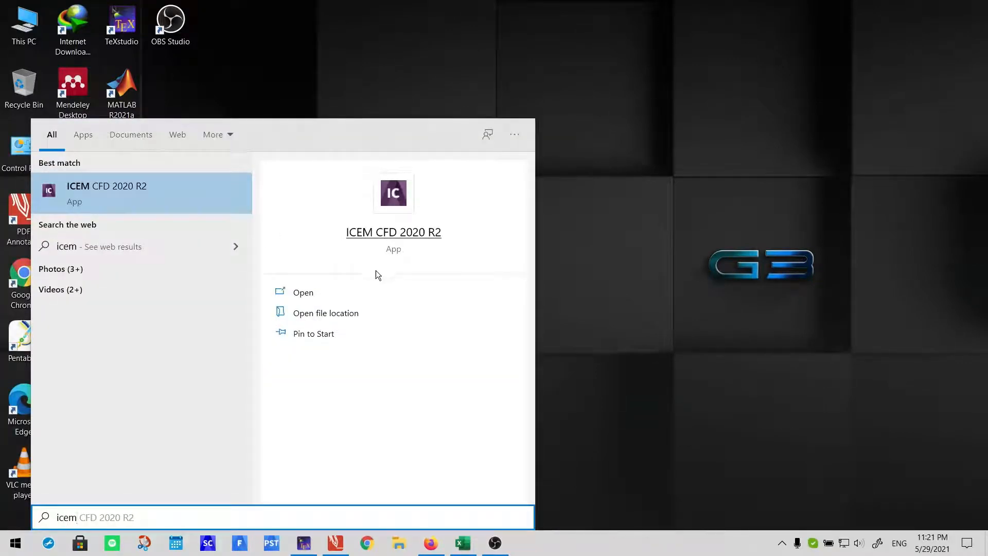
left_click(331, 314)
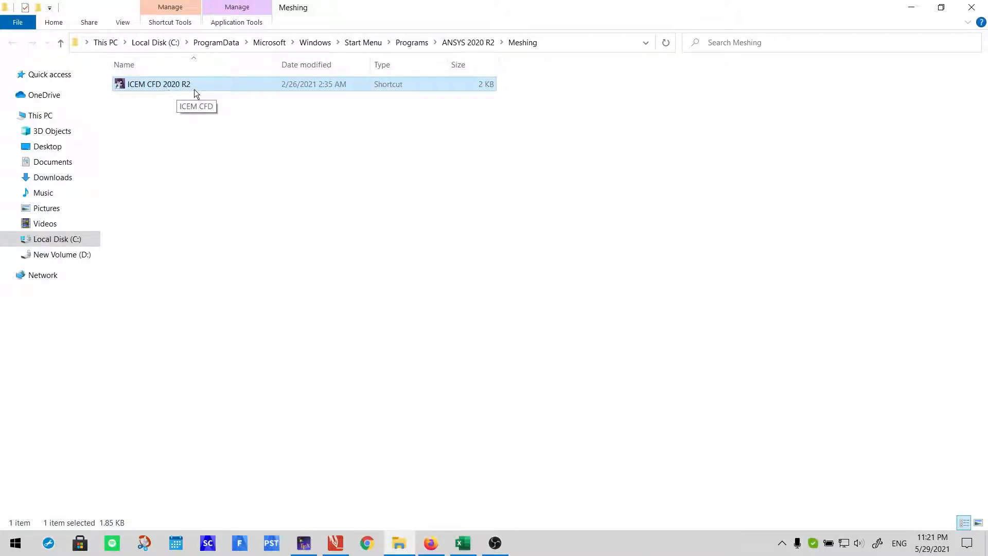
right_click(207, 86)
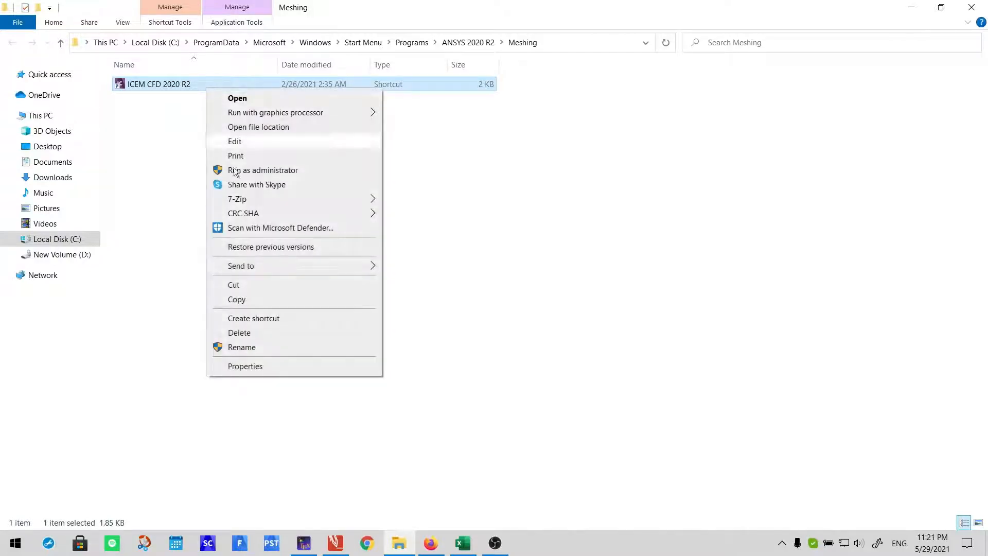
mouse_move(253, 266)
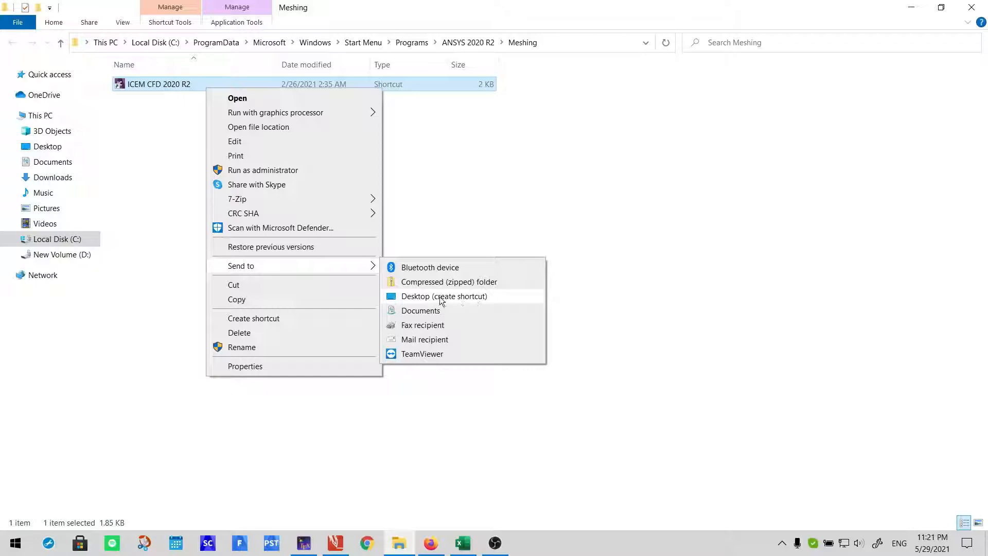
left_click(763, 72)
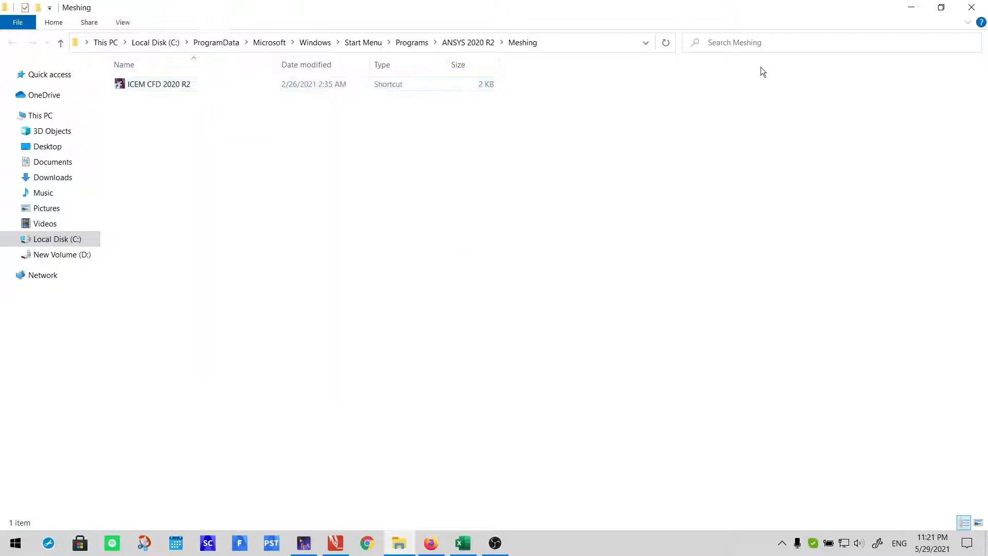
left_click(972, 8)
- Launch ICEM CFD 2020 R2 from the desktop and maximize its window
right_click(199, 130)
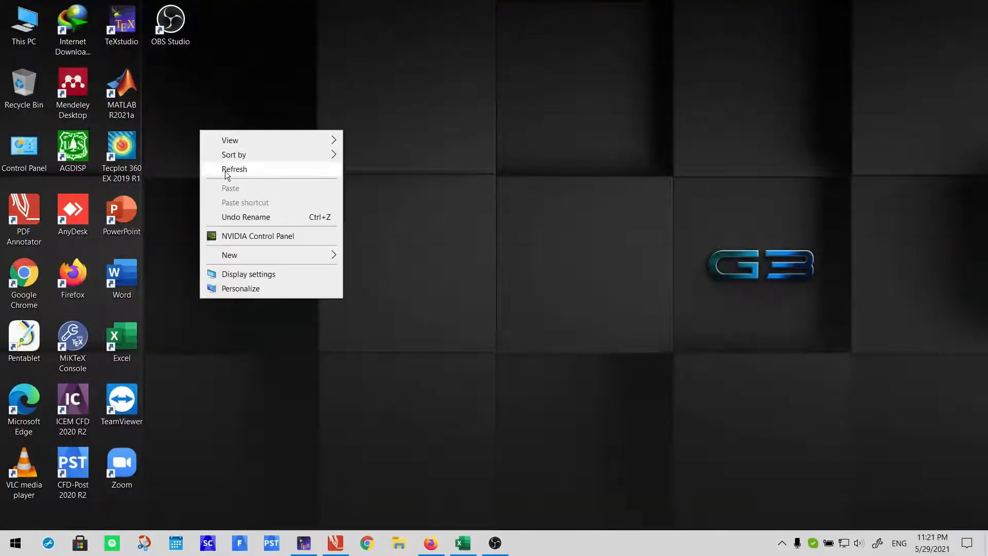
left_click(227, 169)
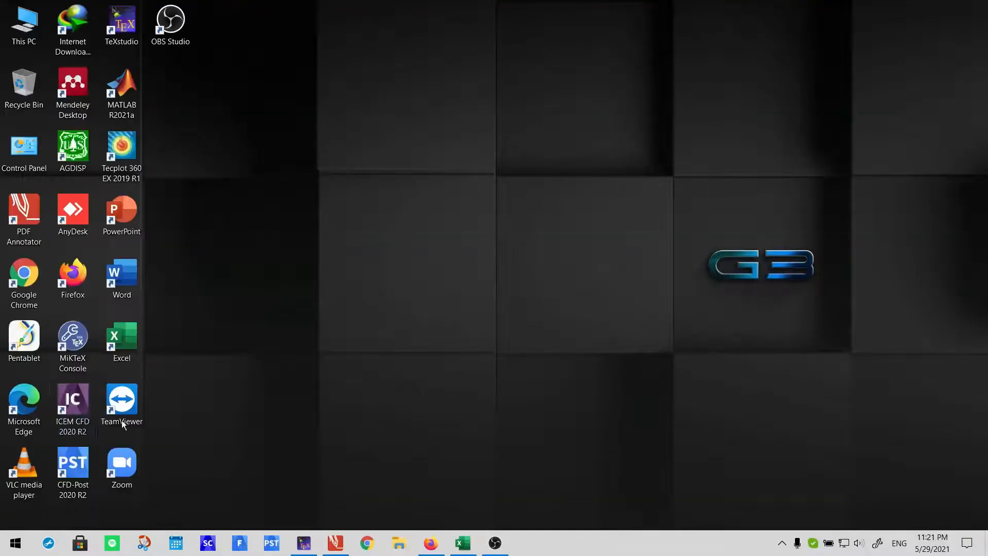
double_click(81, 402)
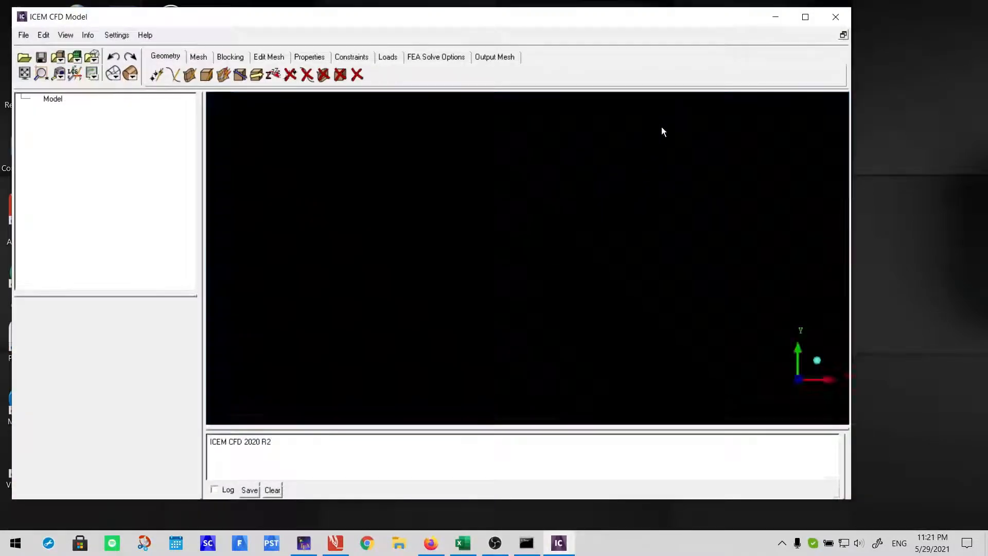
left_click(806, 17)
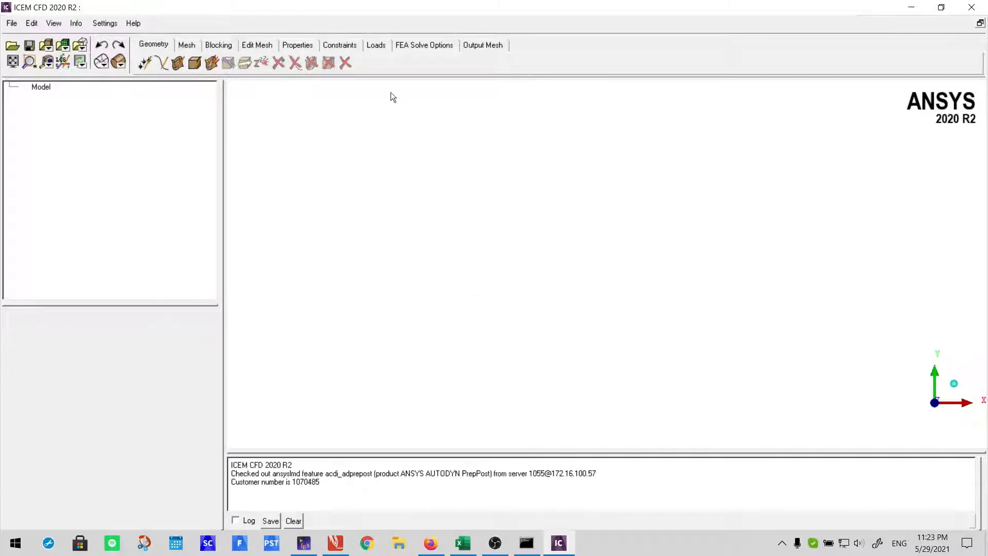
- Start point creation by explicit XYZ coordinates and enlarge the settings area to show all three coordinates
left_click(142, 64)
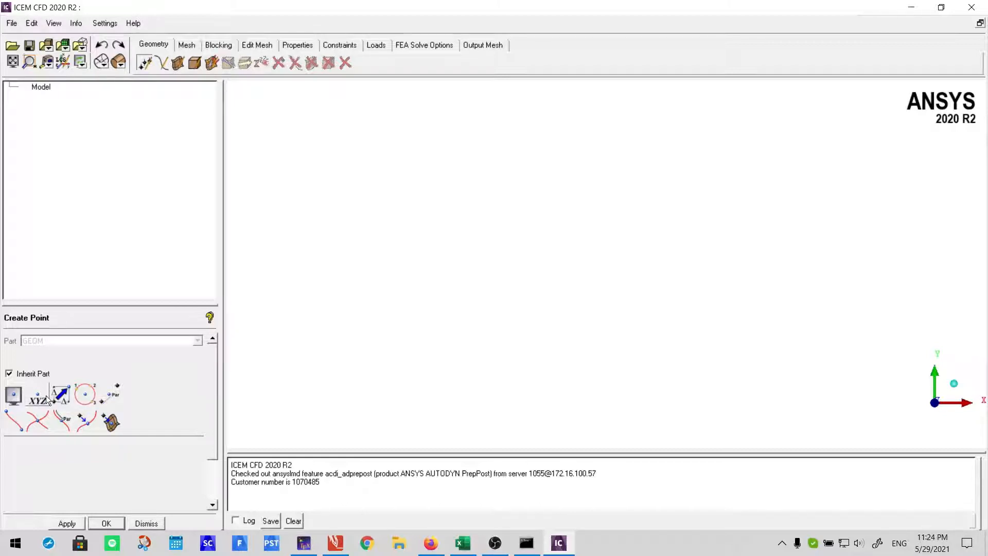
left_click(38, 398)
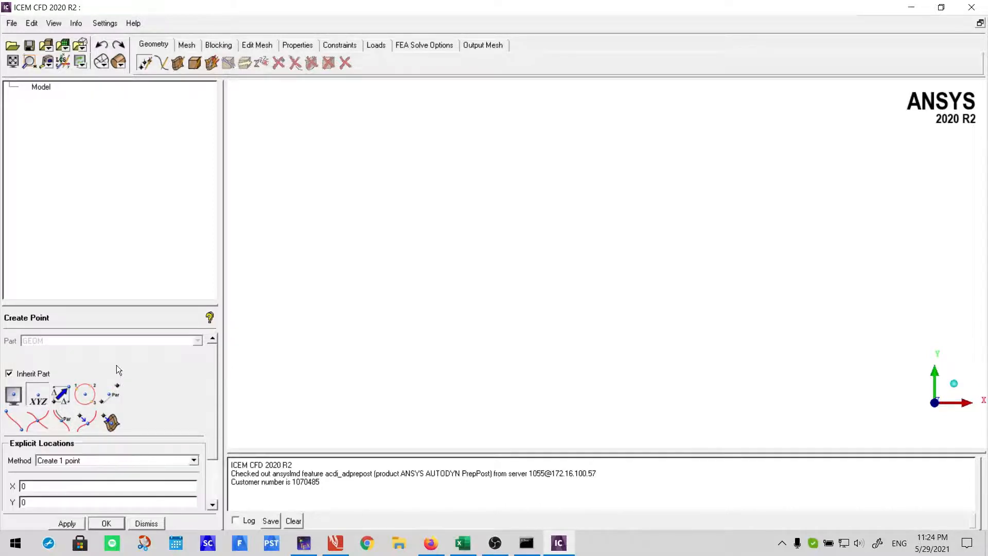
left_click_drag(124, 307, 139, 242)
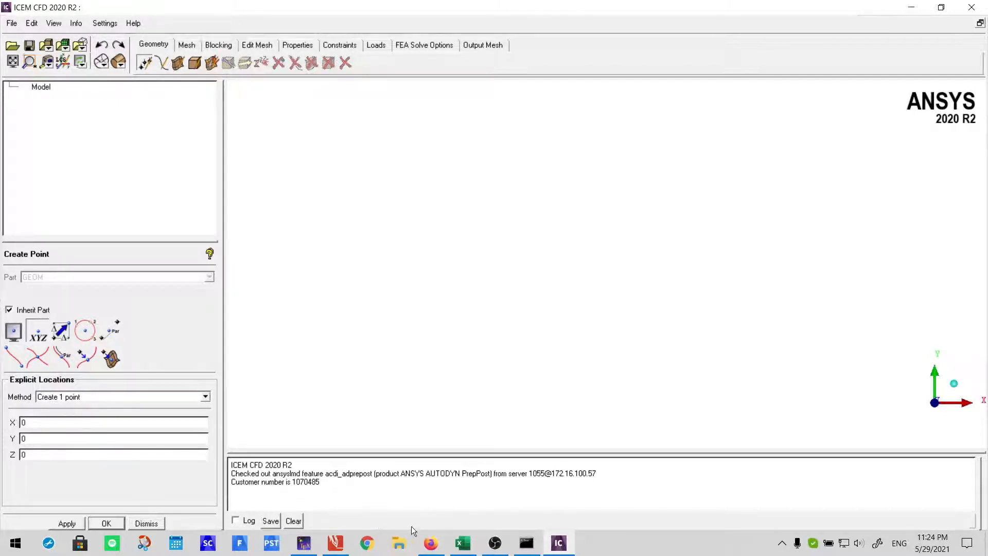
- Switch to PDF Annotator and create a new blank document
left_click(340, 548)
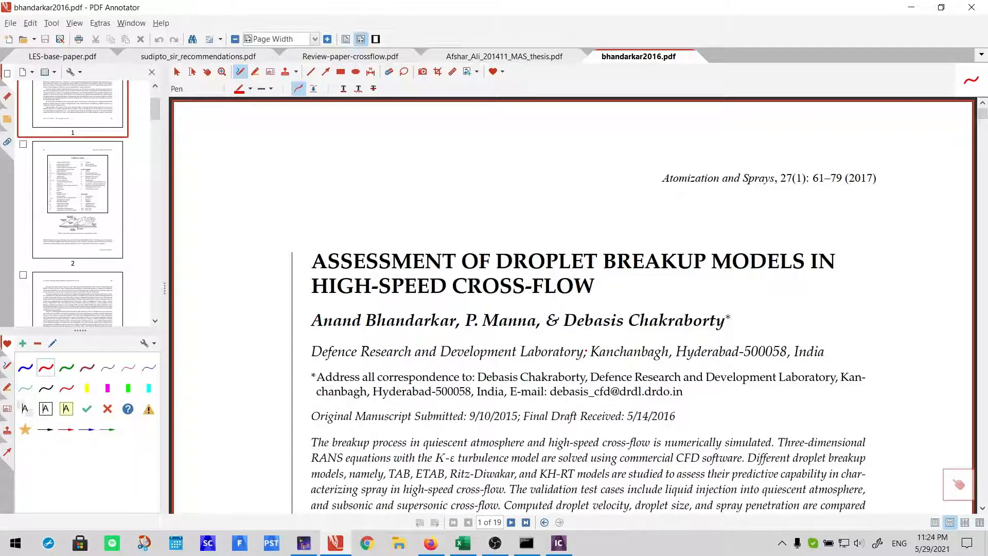
key("ctrl+n")
key("Return")
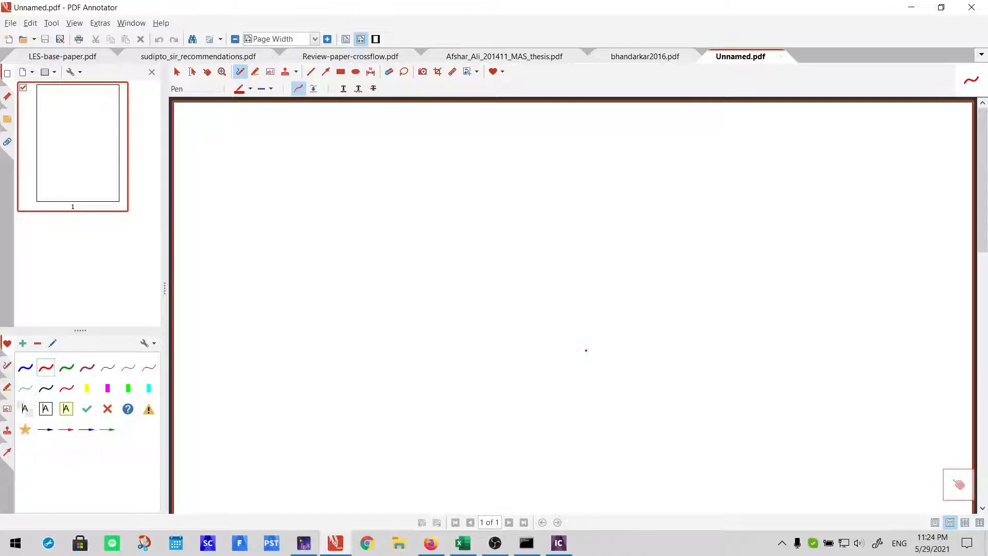
left_click(438, 72)
left_click_drag(282, 179, 771, 354)
left_click(765, 347)
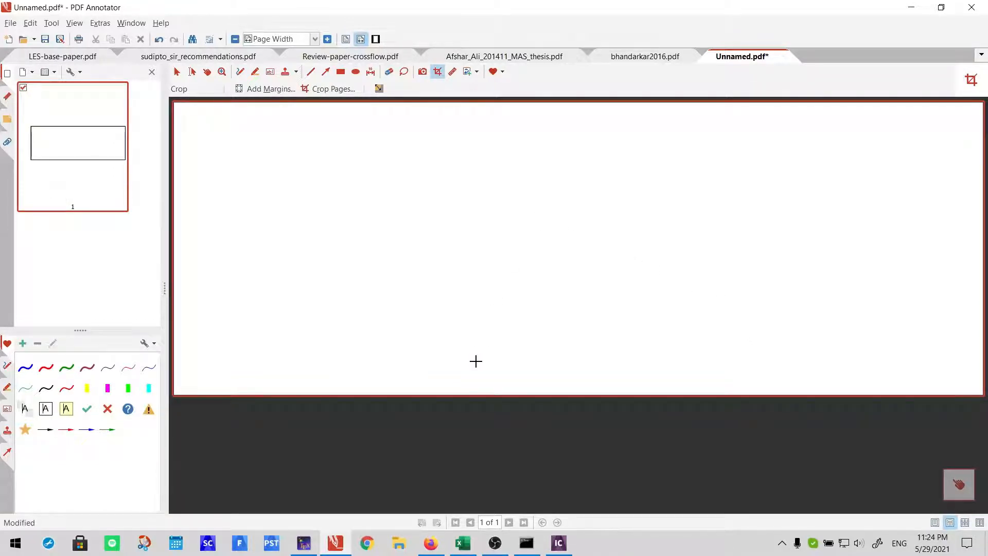
key("ctrl+z")
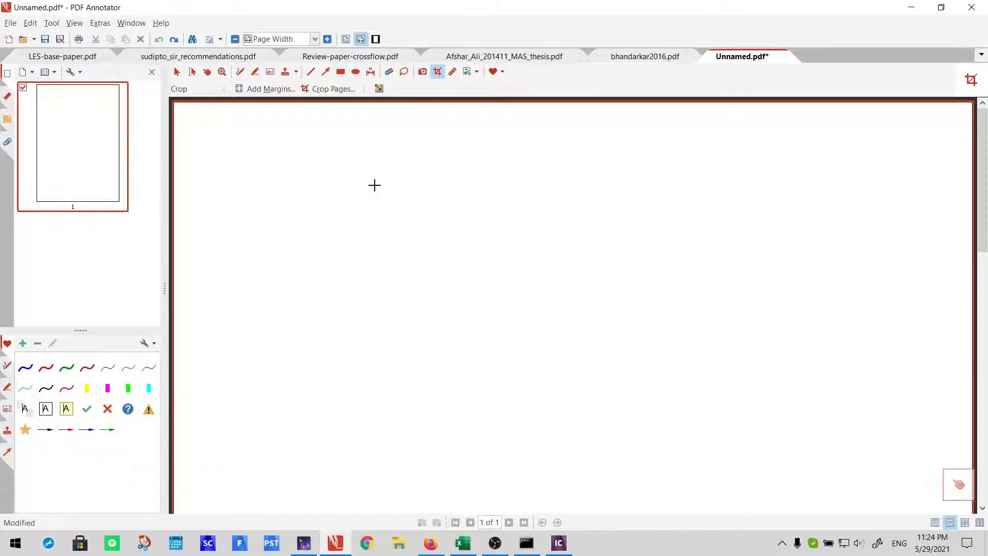
- Draw a wide horizontal rectangle across the upper part of the blank page to represent the domain
left_click(341, 71)
left_click_drag(283, 194, 743, 346)
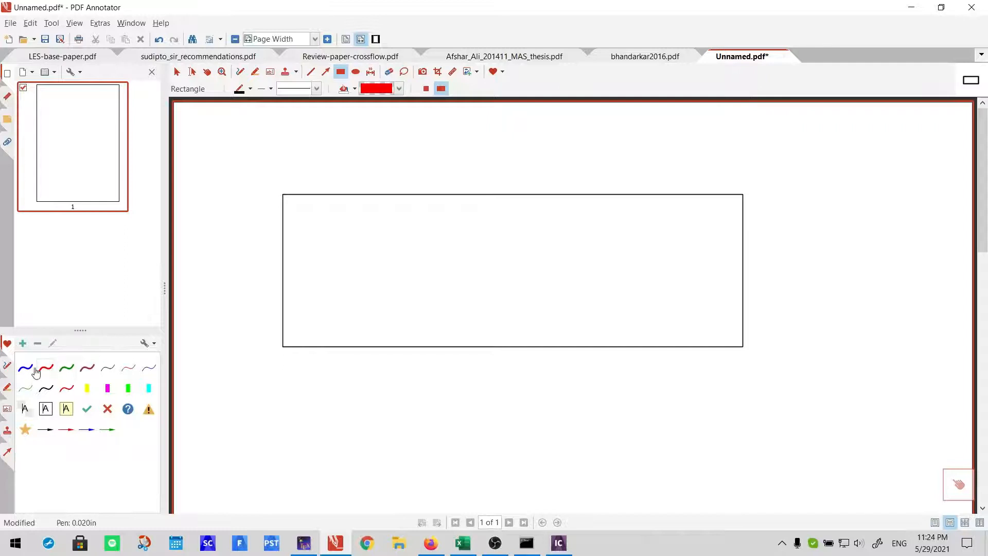
left_click(310, 75)
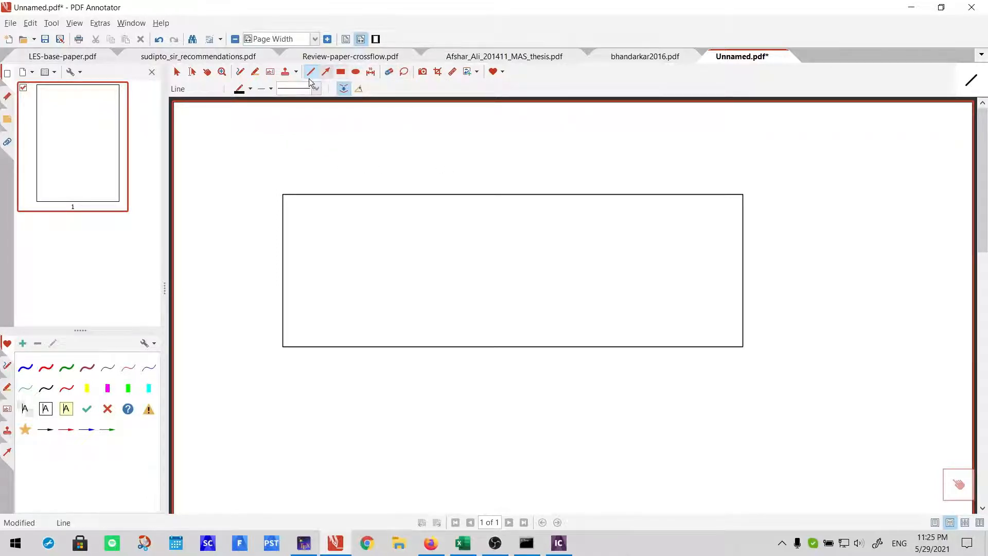
- Add the text label "1 m" above the rectangle's upper edge
left_click(270, 71)
left_click(407, 159)
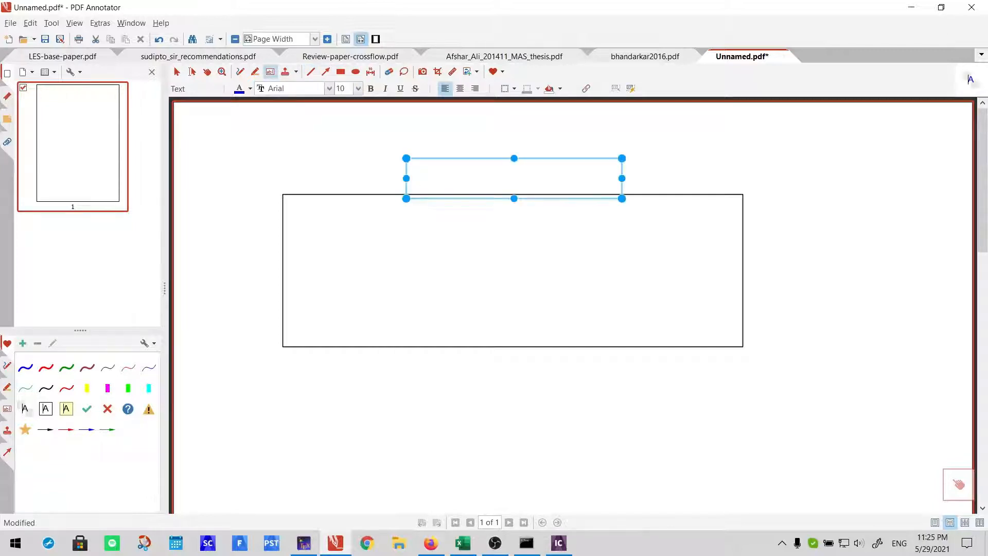
type("1")
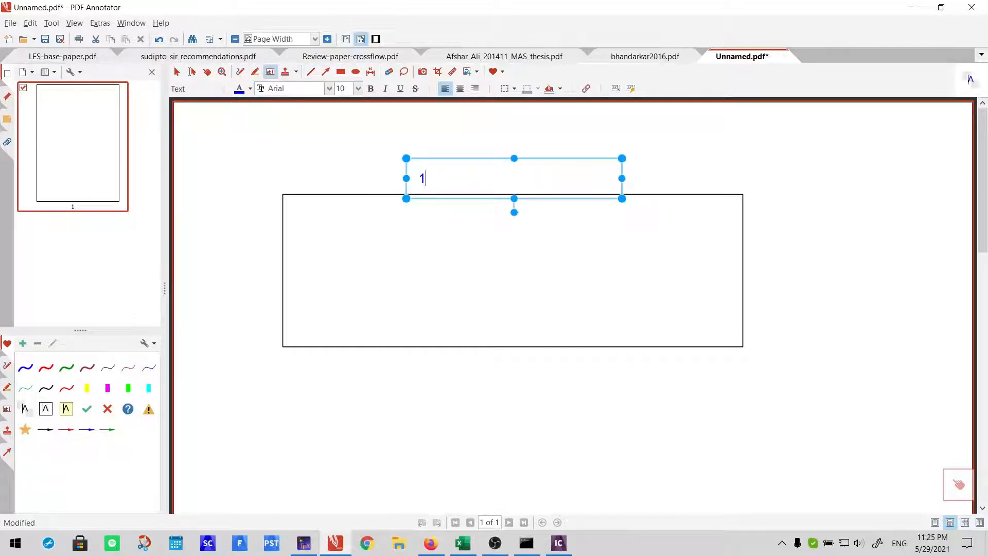
type(" m")
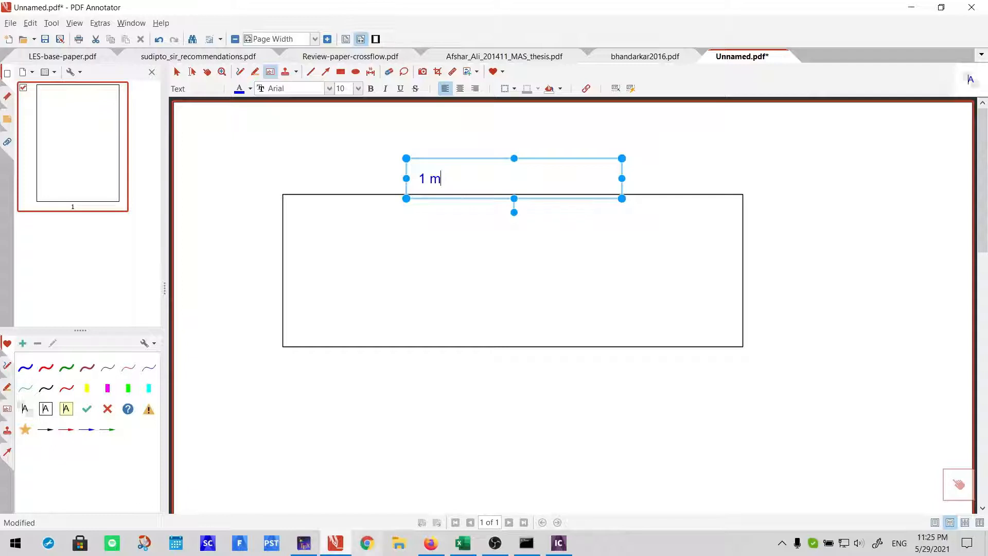
left_click(219, 268)
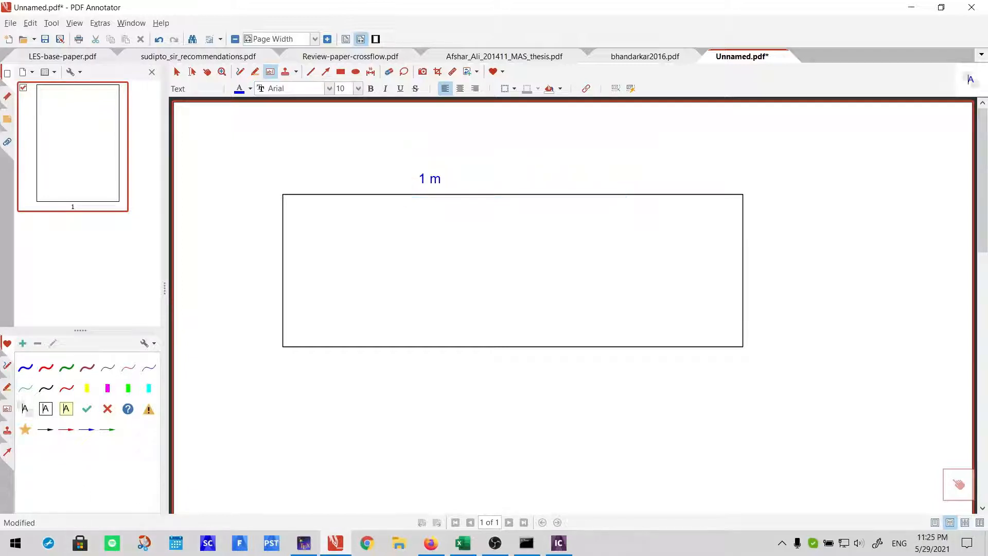
- Add the text label "0.25 m" beside the rectangle's left edge
left_click(219, 268)
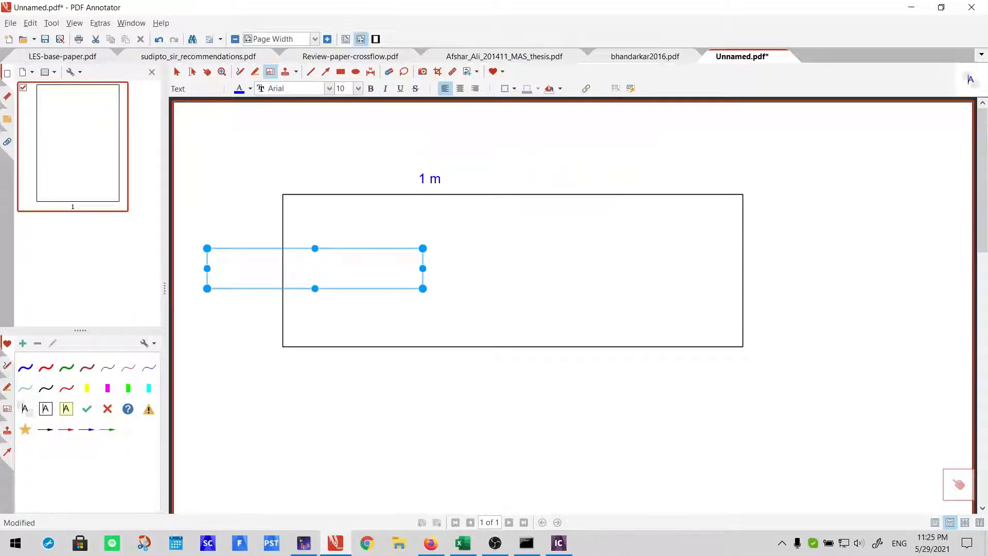
type("0.25")
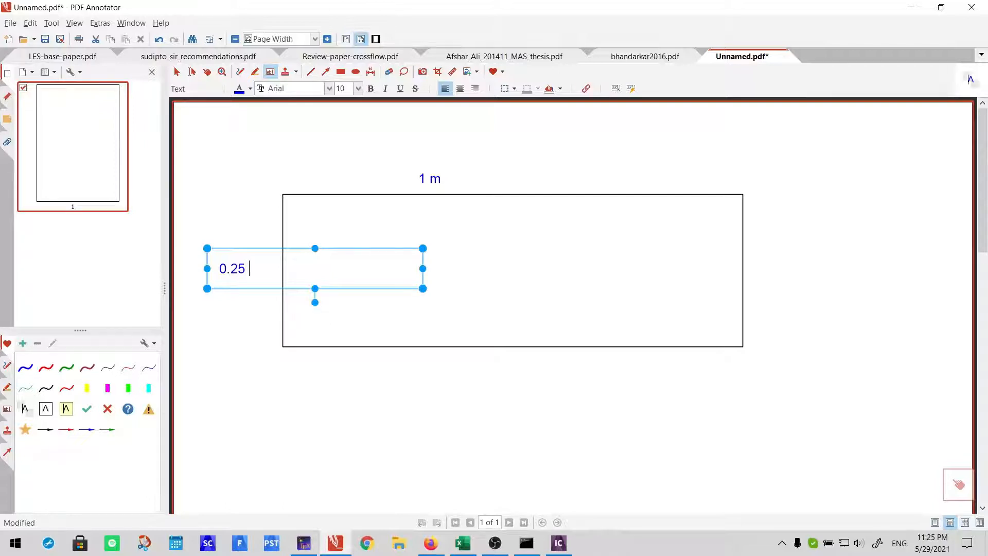
type(" m")
key("Escape")
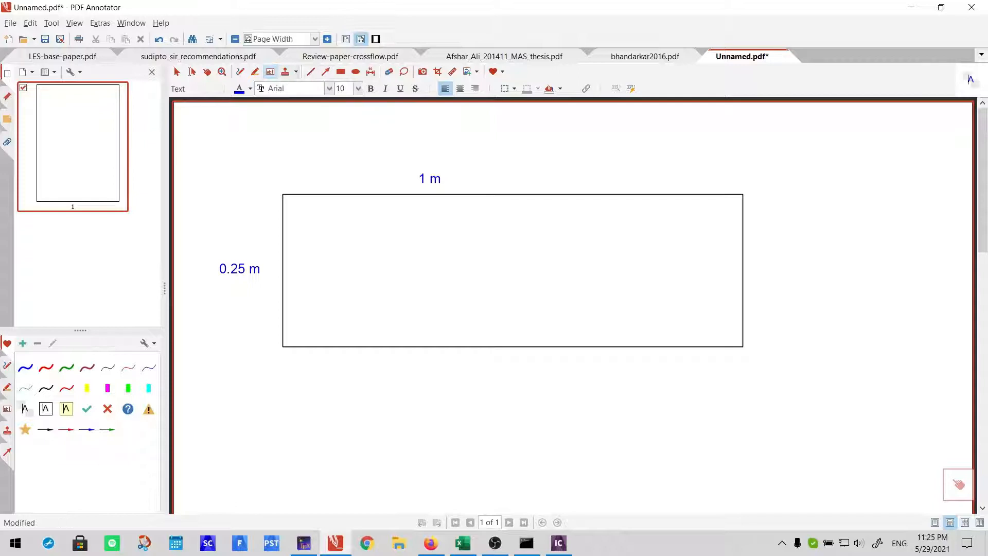
- Extend the length label above the rectangle to read "1 m = 1000 mm"
left_click(436, 181)
left_click(447, 181)
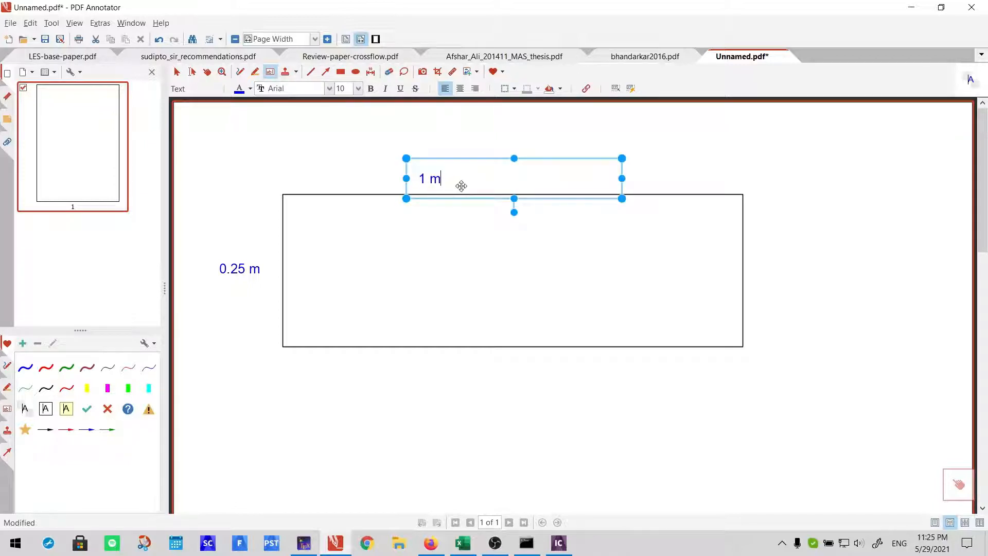
type("= 1000 mm")
key("Escape")
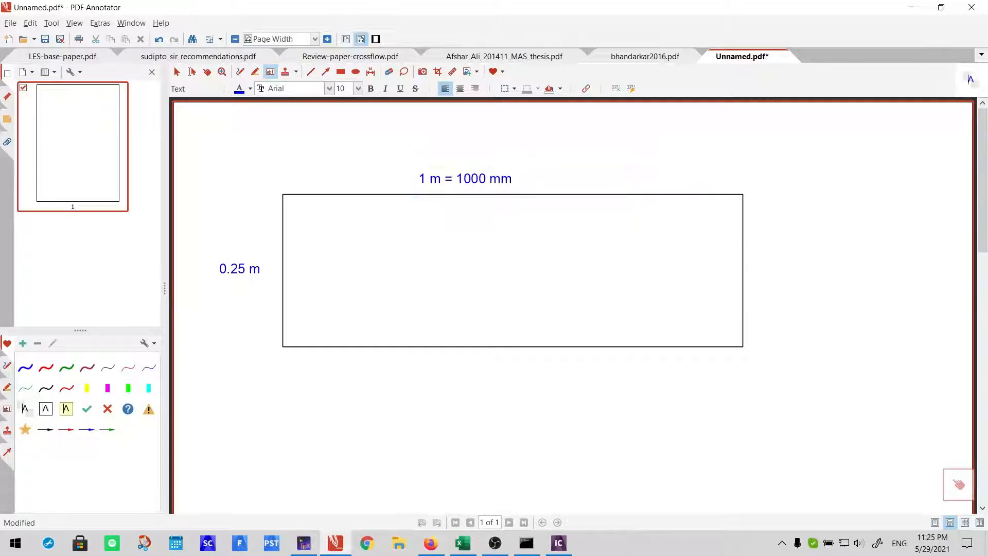
- Extend the height label at the rectangle's left edge to read "0.25 m = 250 mm"
left_click(258, 269)
left_click(261, 269)
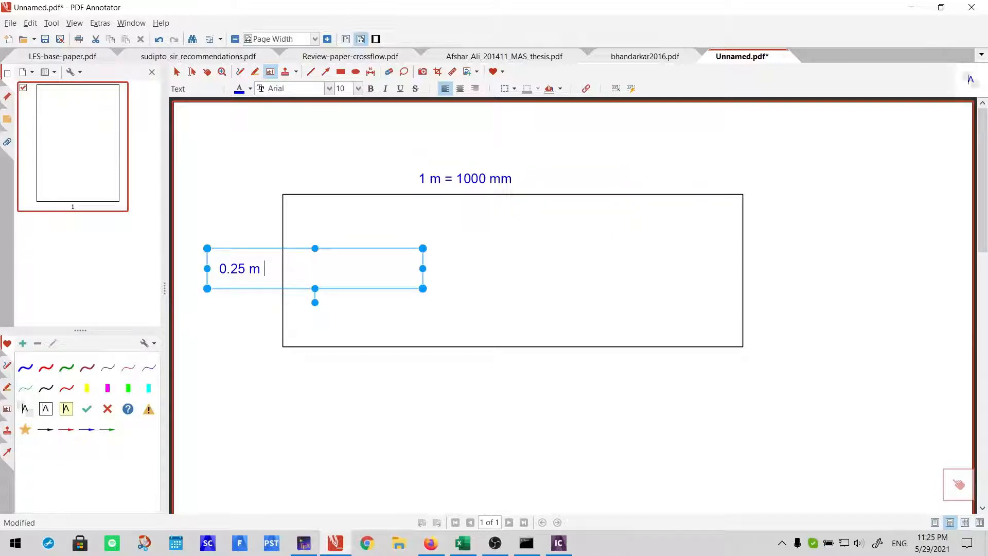
type("= 250 mm")
key("Escape")
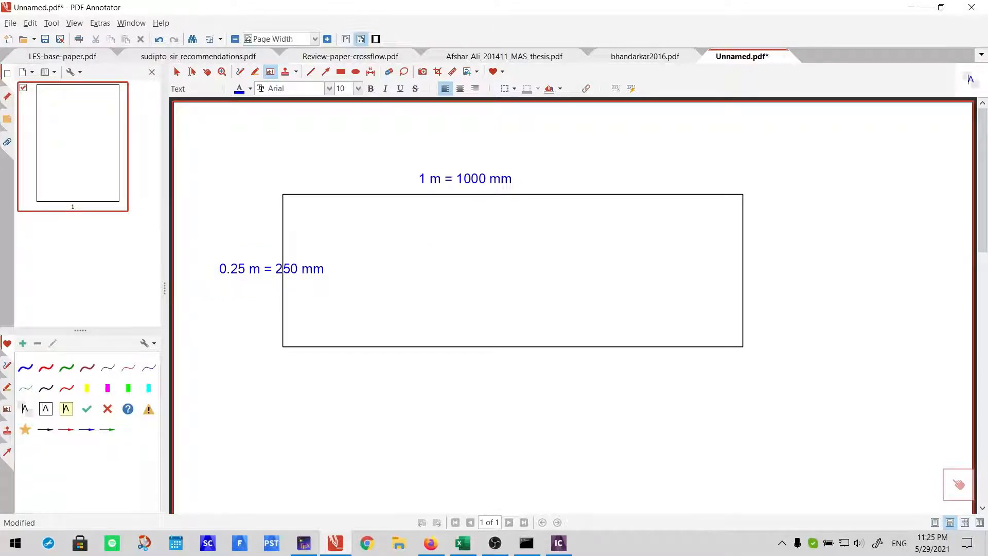
left_click(558, 543)
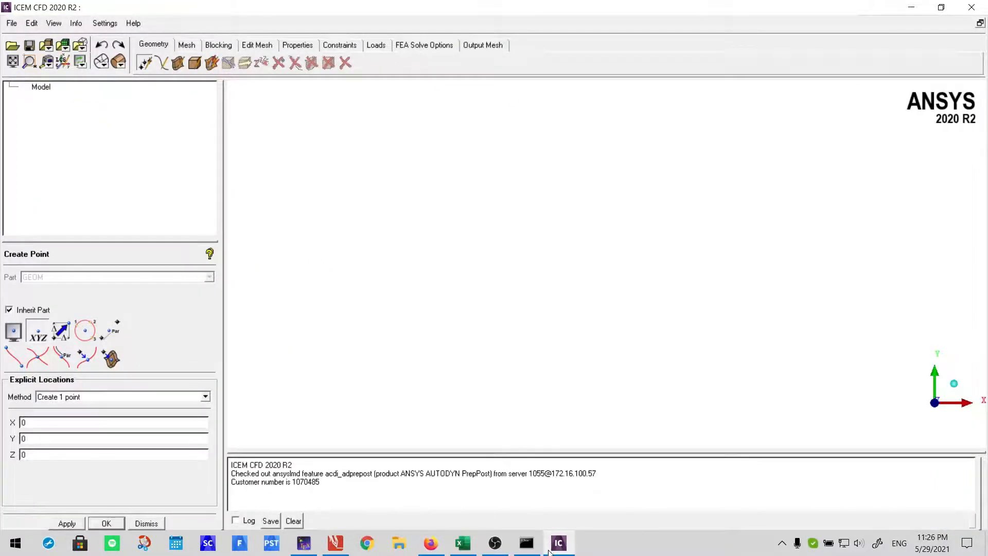
left_click(560, 547)
left_click(559, 546)
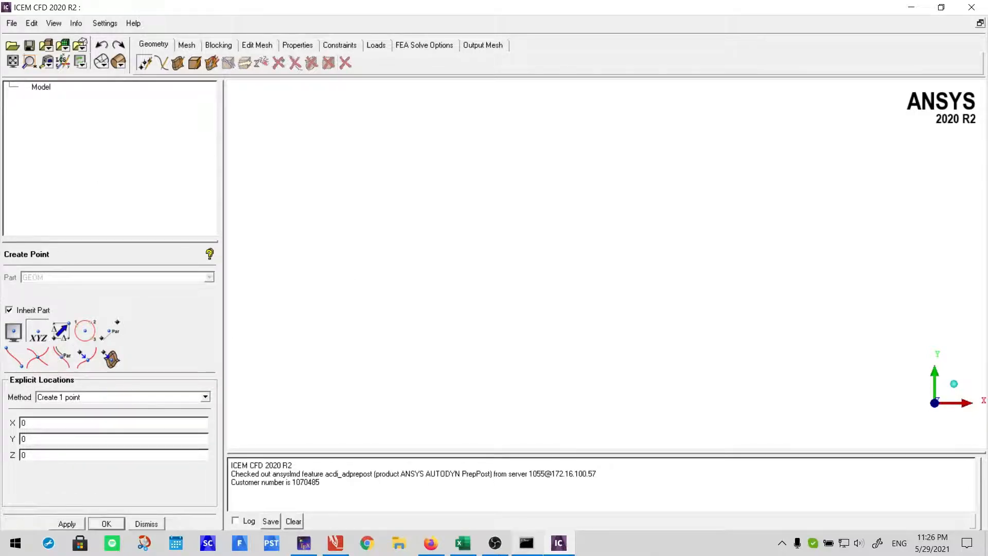
- Switch to PDF Annotator and add the coordinate label "0,0" at the rectangle's lower-left corner
left_click(335, 543)
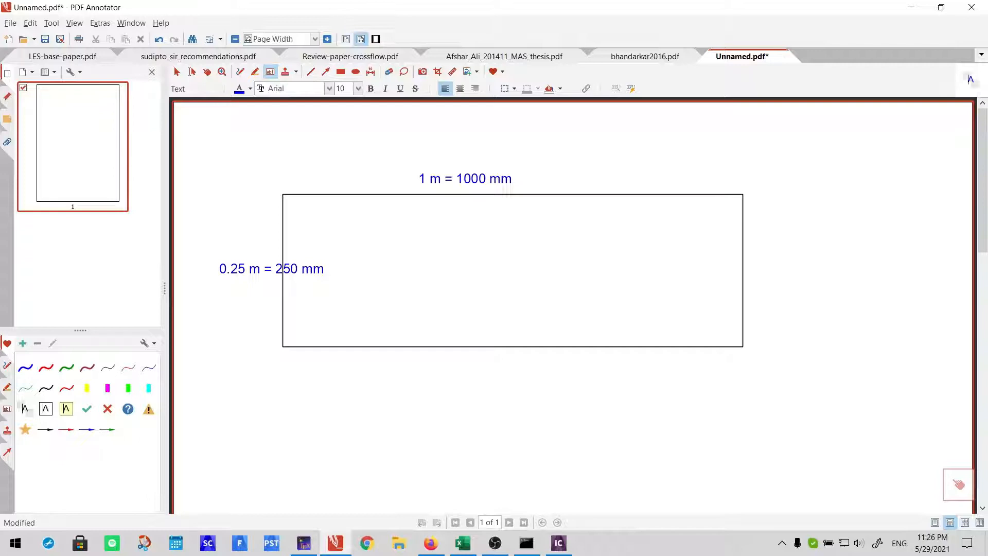
left_click(246, 357)
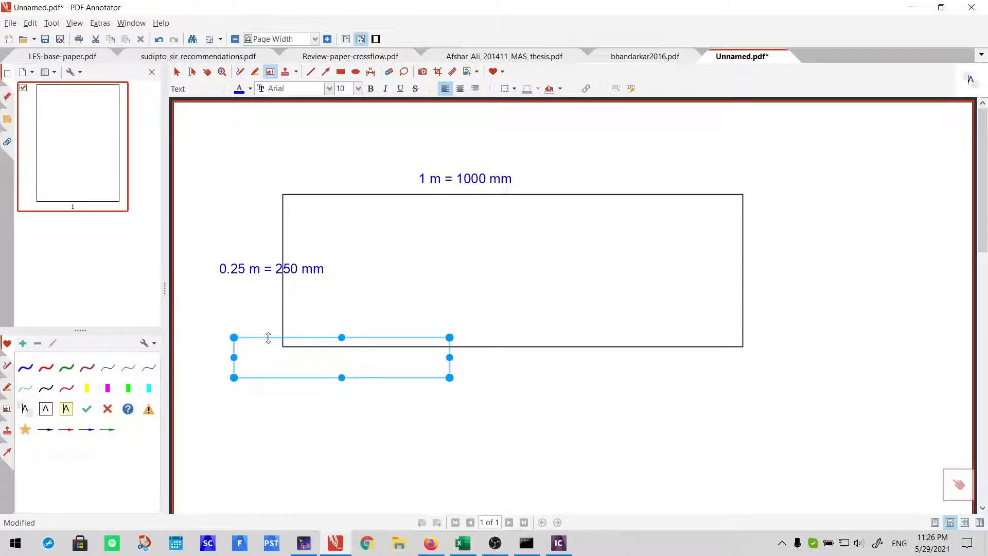
type("0,0")
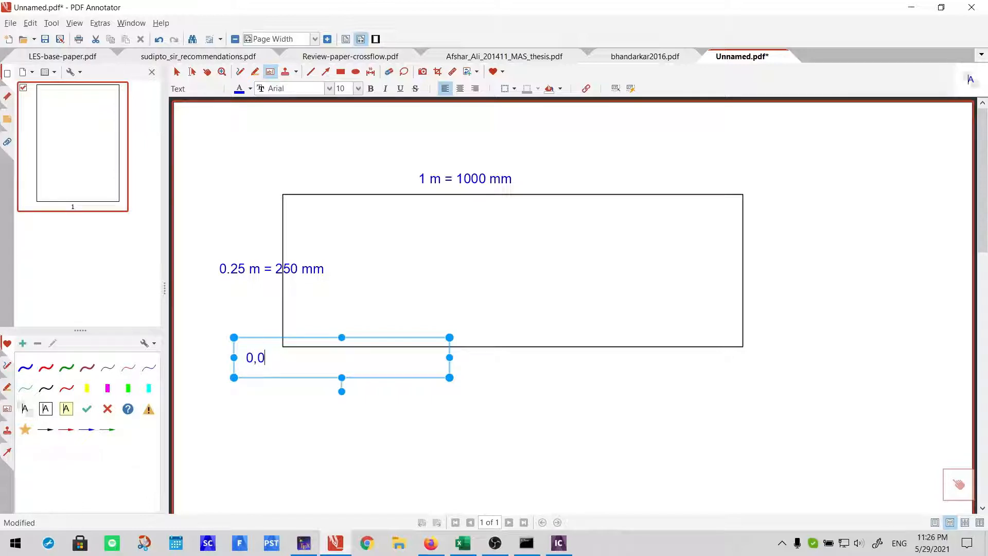
key("Escape")
- Add the coordinate label "0,250" at the rectangle's upper-left corner
left_click(241, 186)
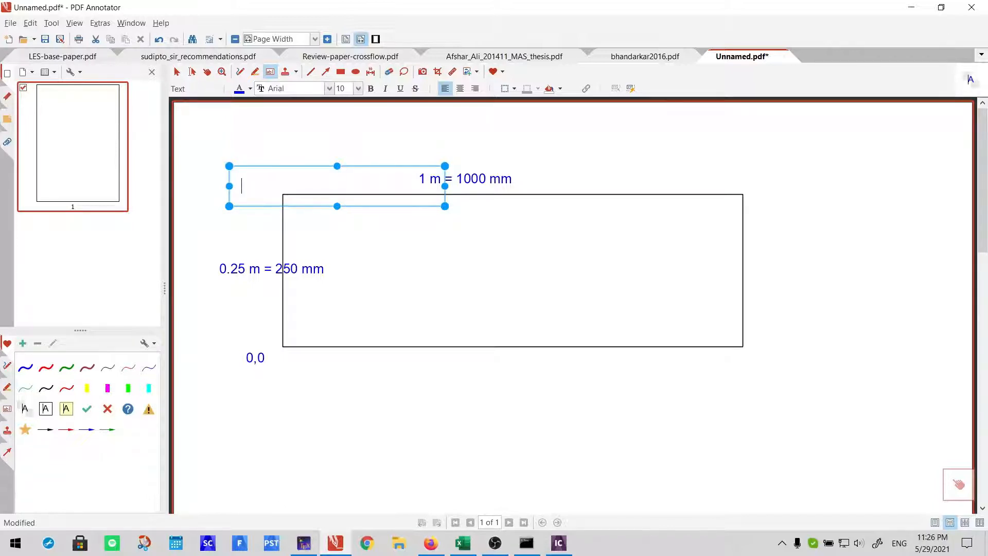
type("0,")
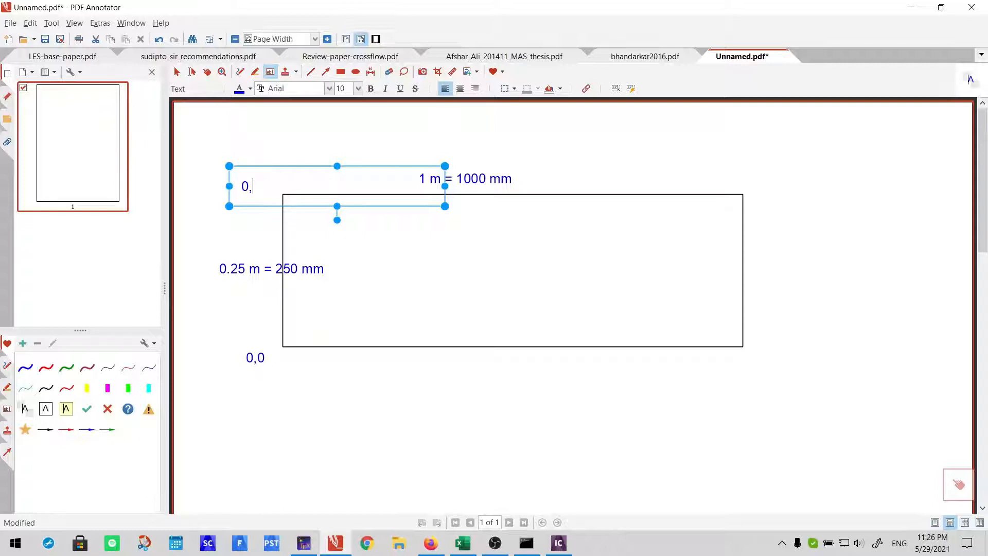
type("250")
left_click(744, 187)
left_click(744, 186)
left_click(772, 222)
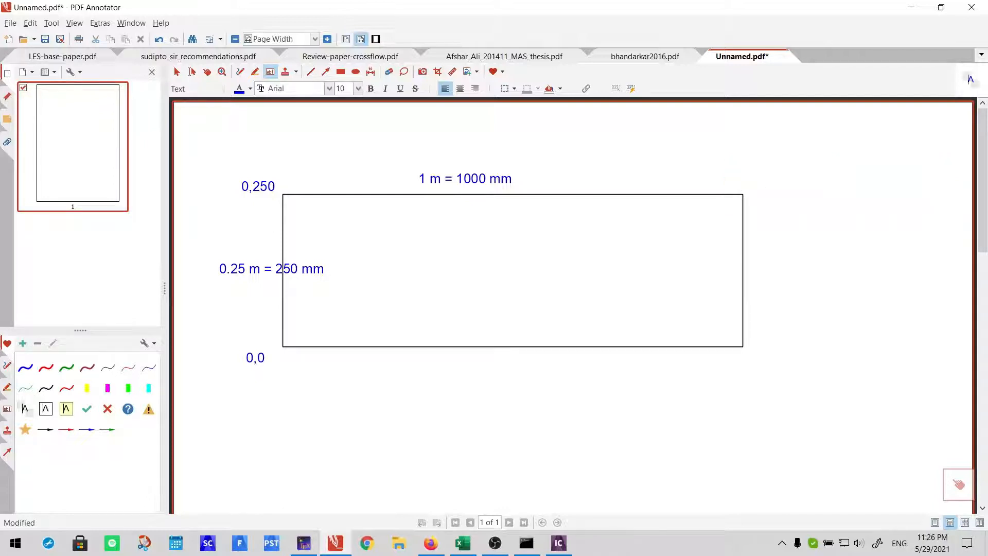
- Add the coordinate label "1000,0" at the rectangle's lower-right corner
left_click(757, 348)
type("10")
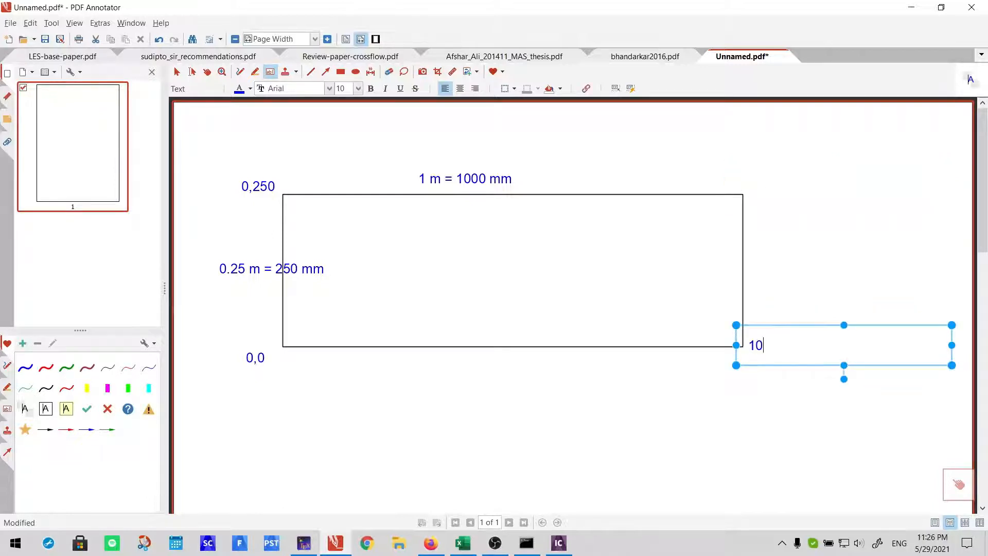
type("00,0")
key("Escape")
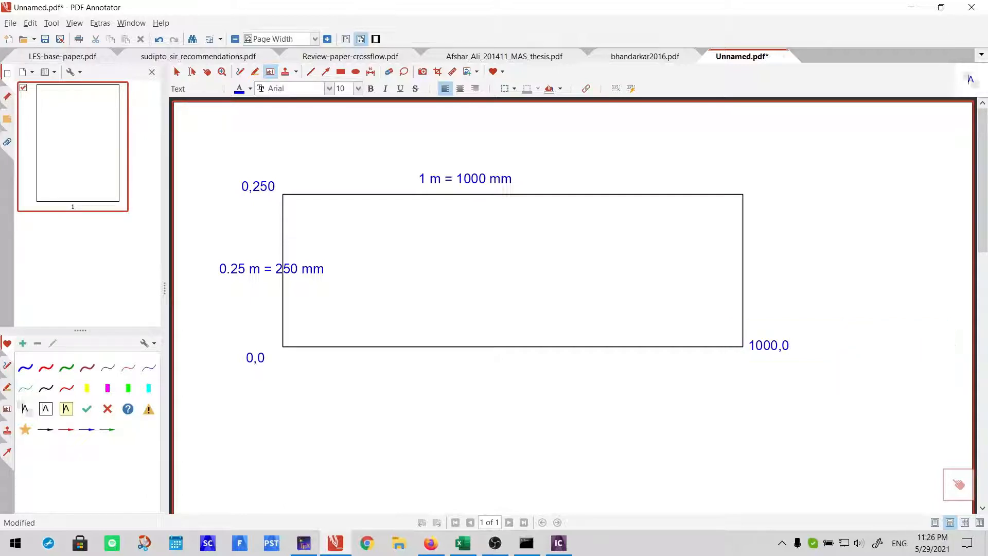
- Add the coordinate label "1000, 250" at the rectangle's upper-right corner
left_click(738, 180)
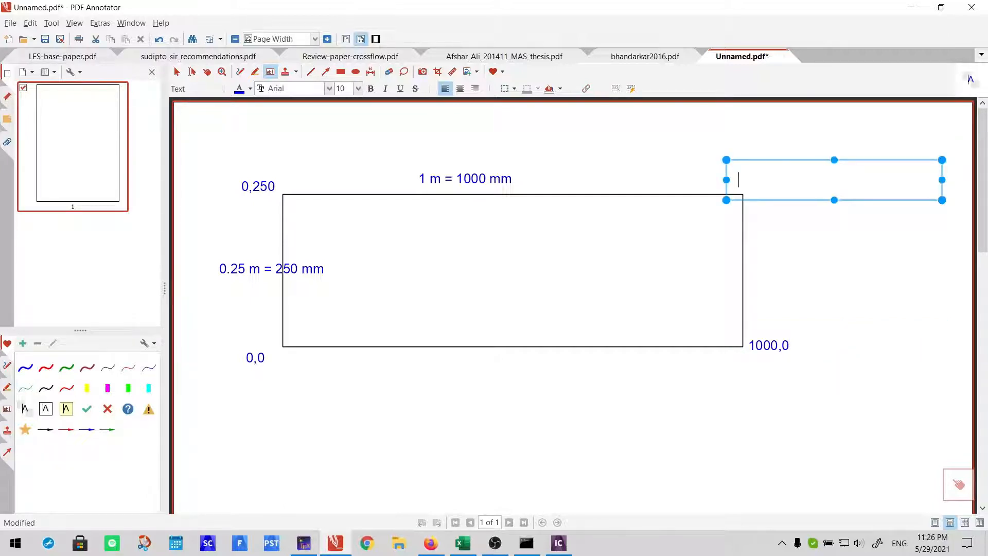
type("2")
key("BackSpace")
type("1000, 250")
key("Escape")
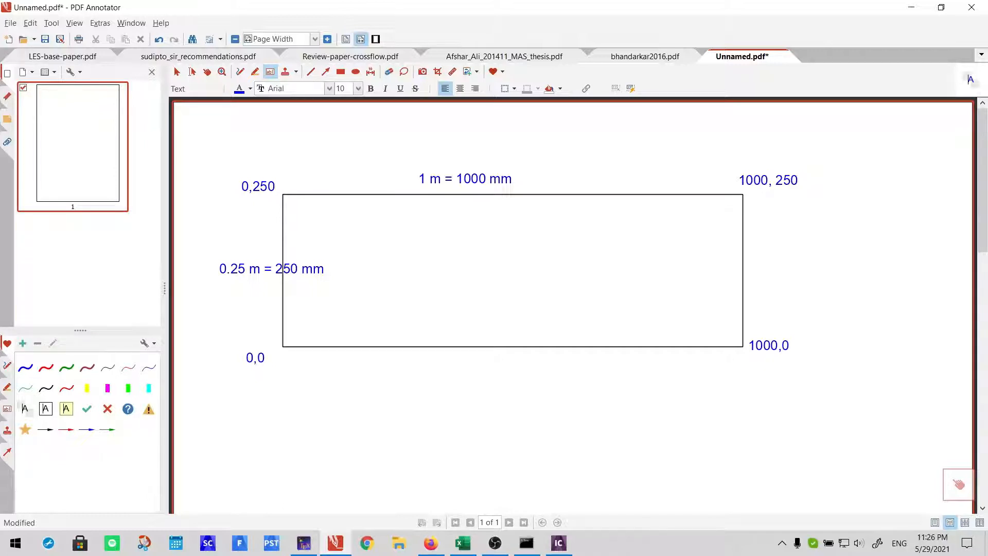
- Tick all four corner labels with the blue pen and circle the "0,250" label
left_click(25, 367)
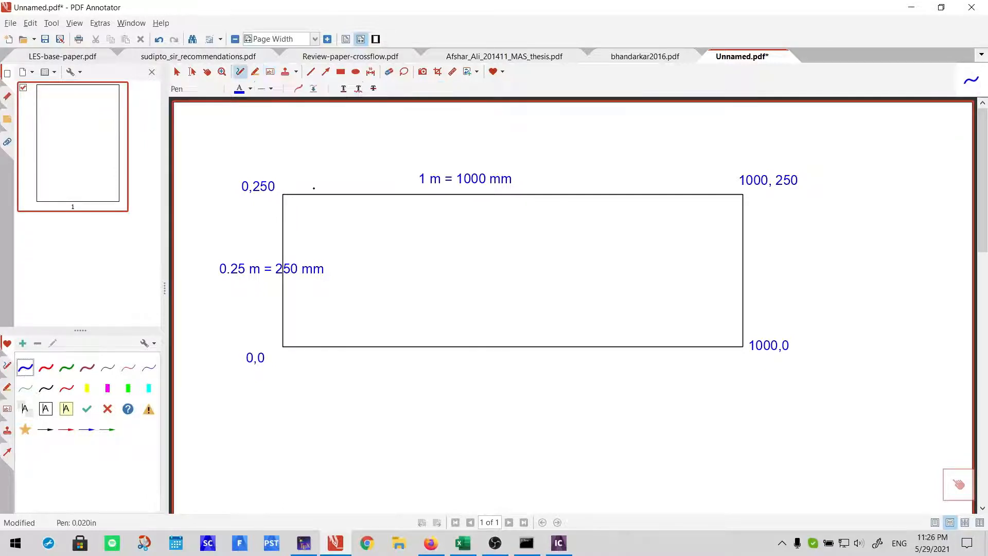
left_click_drag(273, 173, 304, 173)
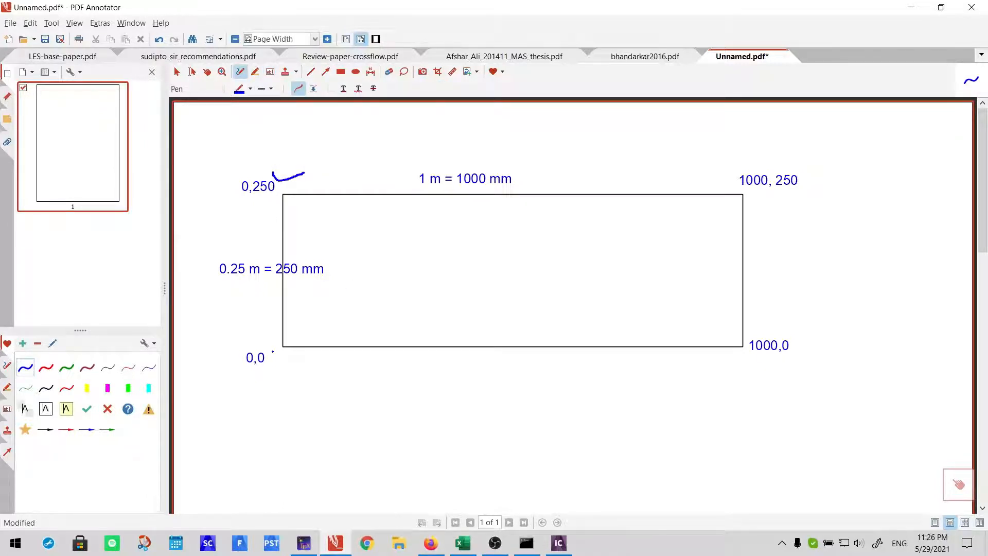
left_click_drag(273, 353, 326, 327)
left_click_drag(765, 332, 795, 304)
left_click_drag(761, 139, 781, 151)
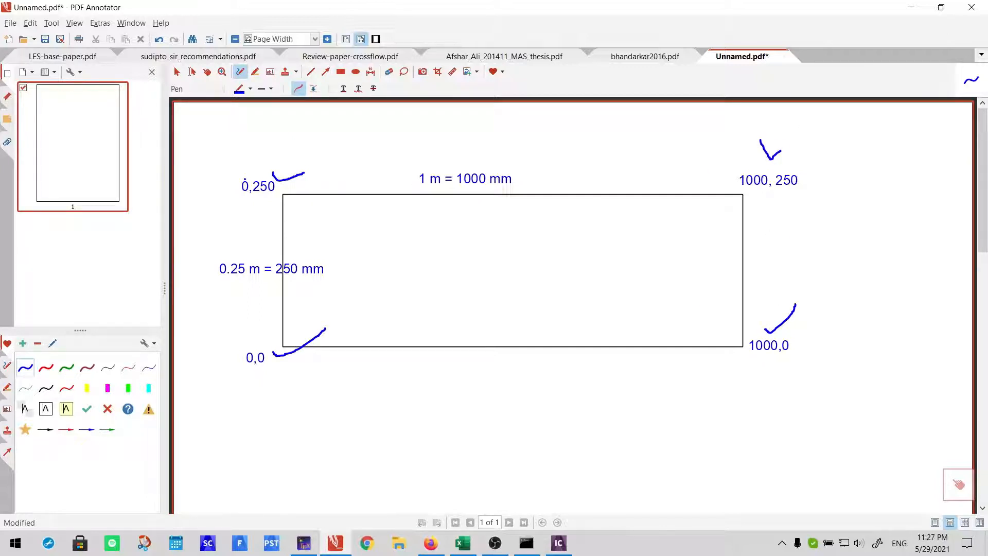
mouse_move(250, 166)
left_mouse_down()
mouse_move(272, 208)
mouse_move(256, 150)
mouse_move(248, 165)
left_mouse_up()
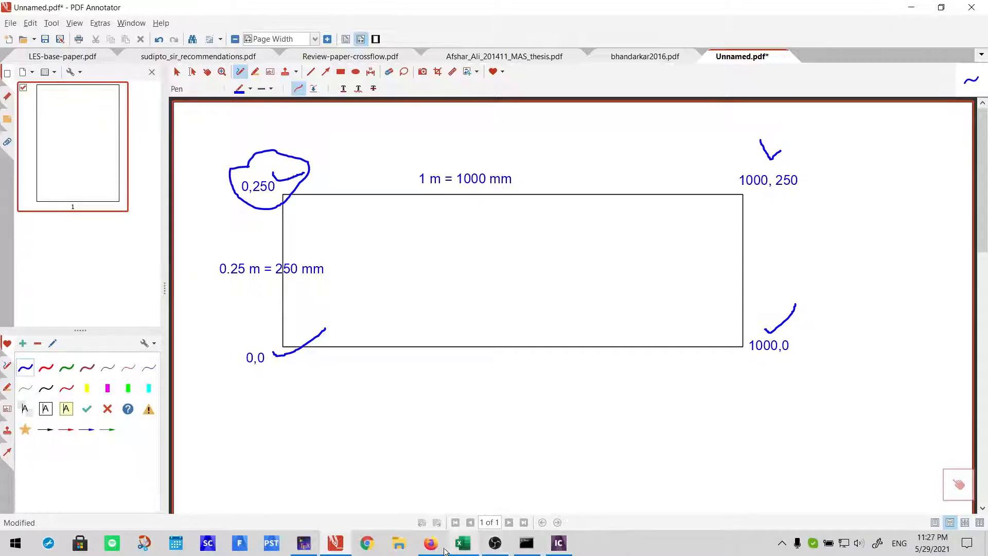
- Switch to ICEM CFD and create a point at X 0, Y 0, Z 0 using explicit coordinates
left_click(558, 544)
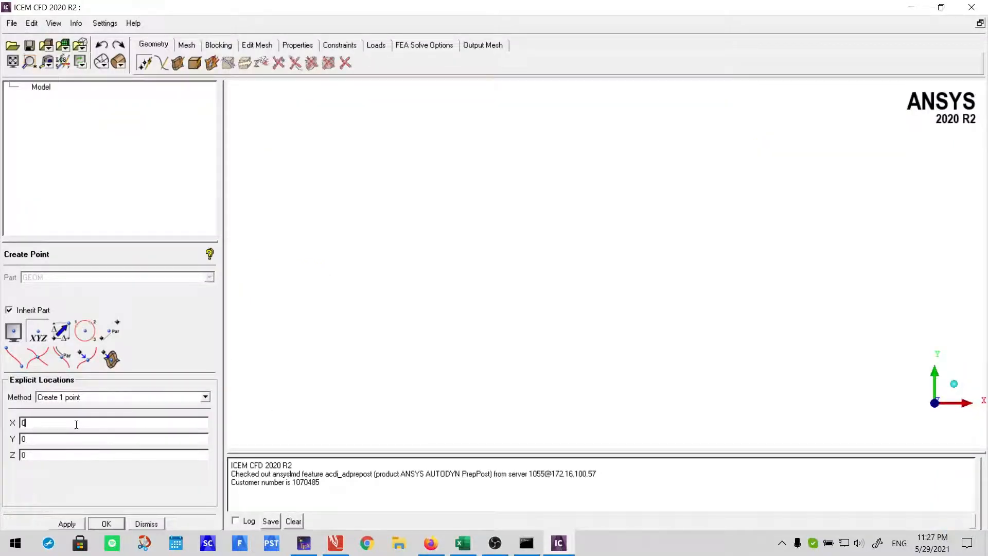
left_click(36, 438)
left_click(37, 456)
left_click(71, 523)
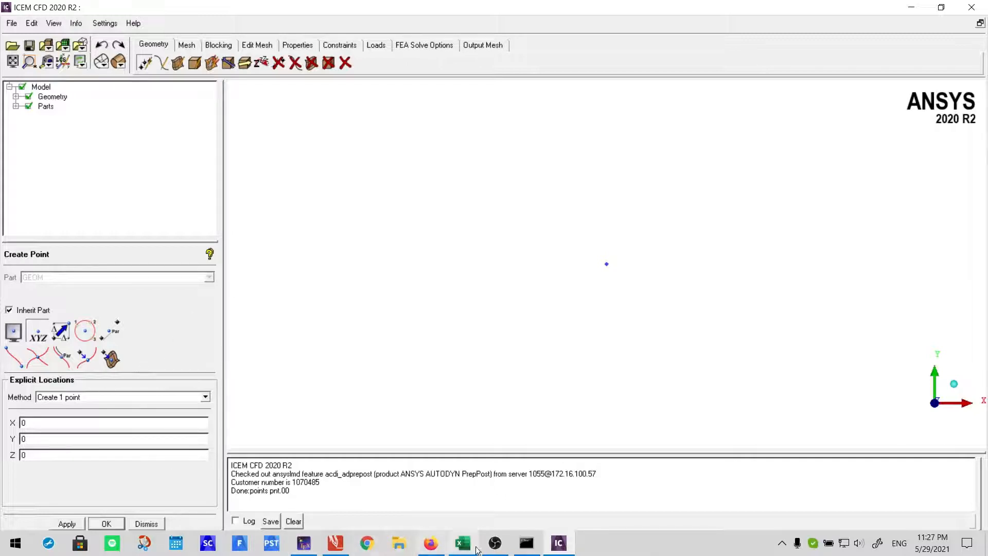
- Return to the PDF Annotator sketch, undo any stray pen stroke and activate the Pan tool in place of the Pen
left_click(555, 539)
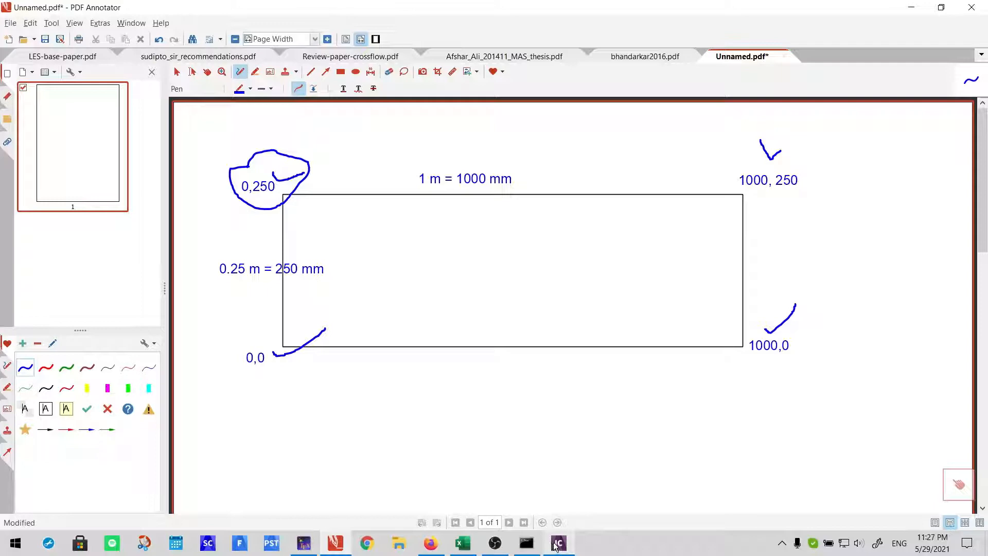
left_click(555, 546)
left_click(554, 547)
mouse_move(769, 308)
left_mouse_down()
mouse_move(750, 329)
mouse_move(752, 349)
left_mouse_up()
key("ctrl+z")
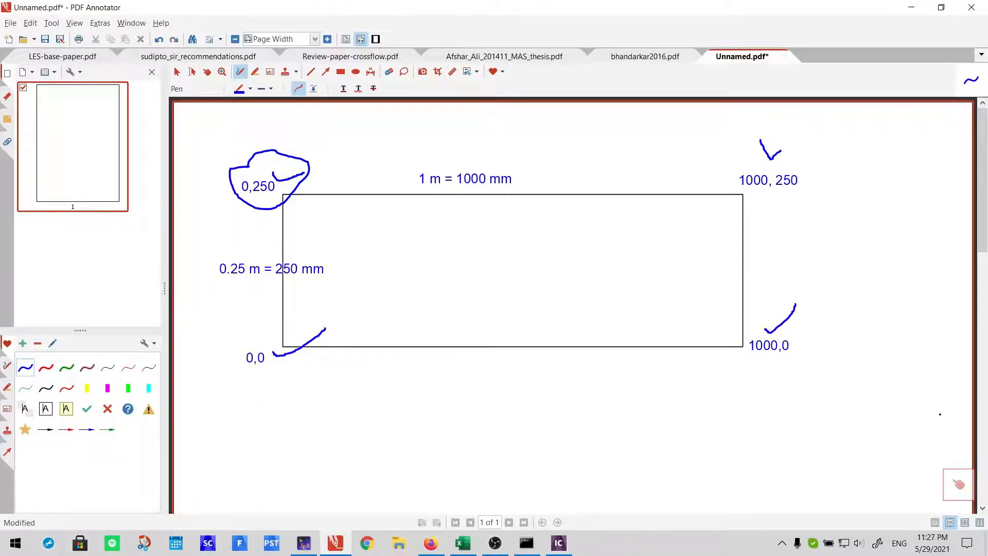
left_click(958, 484)
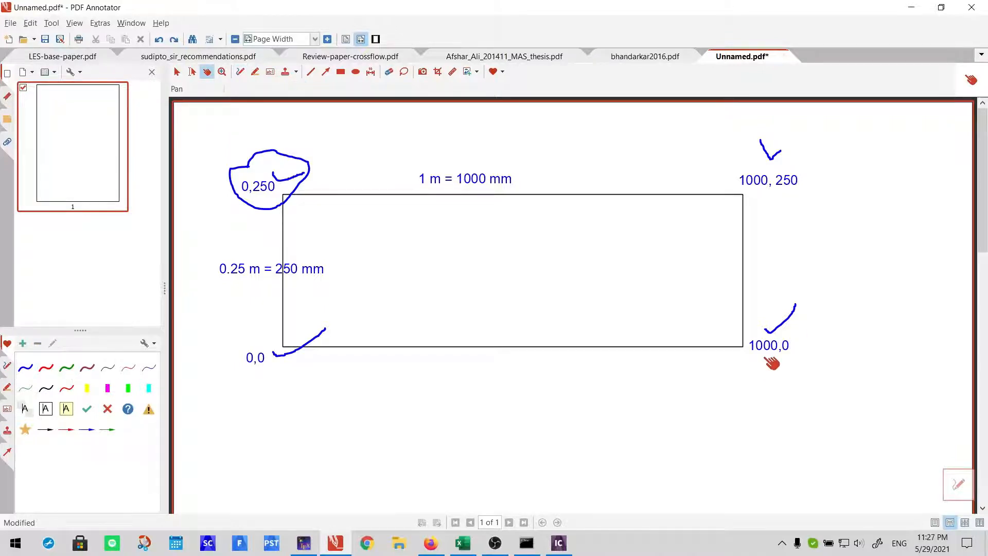
- Switch to ICEM CFD and create the lower-right corner point at X 1000, Y 0, Z 0
left_click(558, 542)
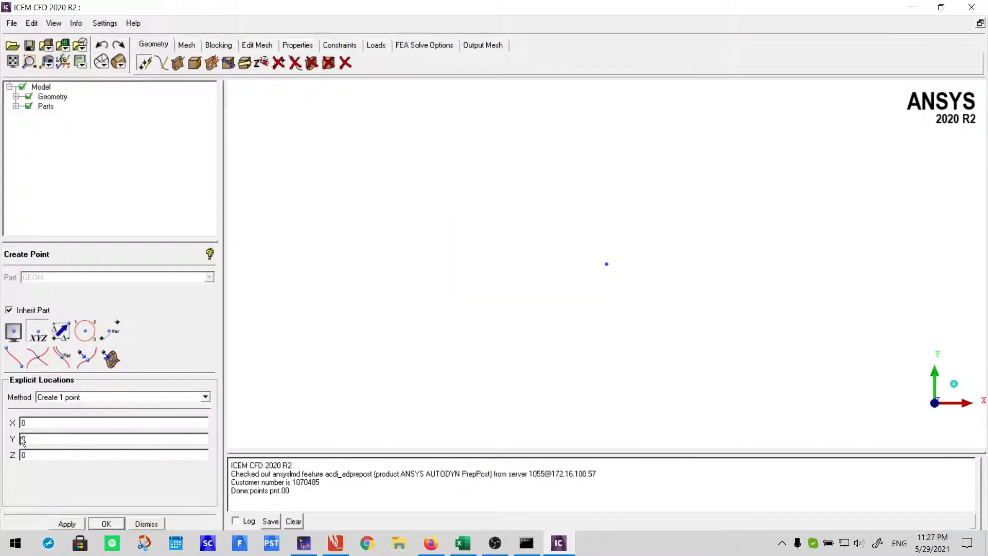
left_click_drag(39, 424, 15, 426)
type("1000")
left_click(72, 524)
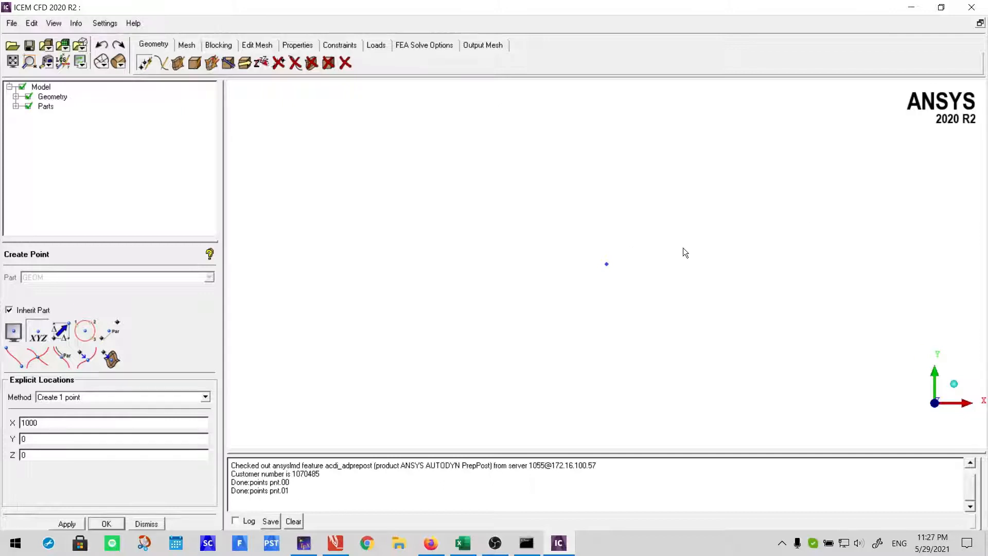
- Fit the model in the window and examine the two created points at different zoom levels
left_click(13, 66)
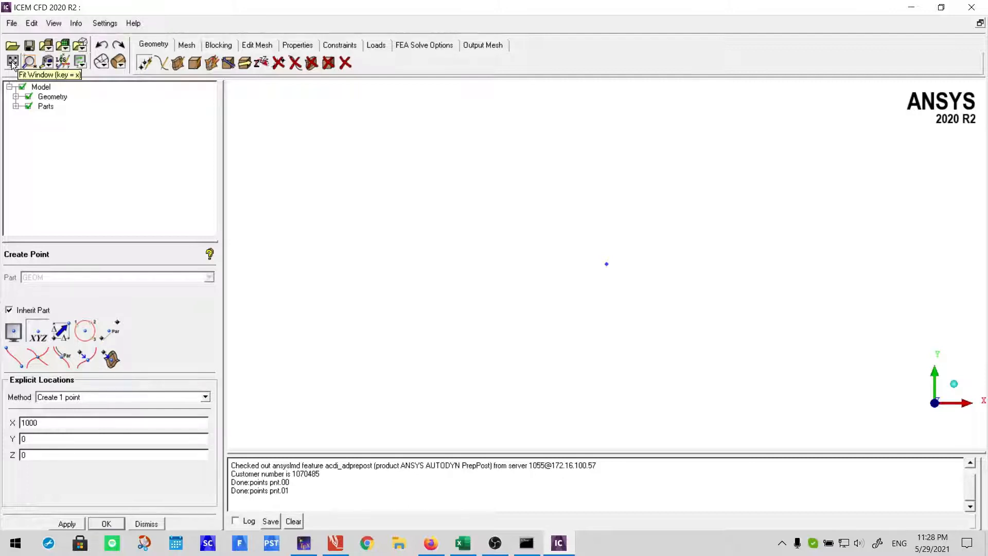
left_click(13, 62)
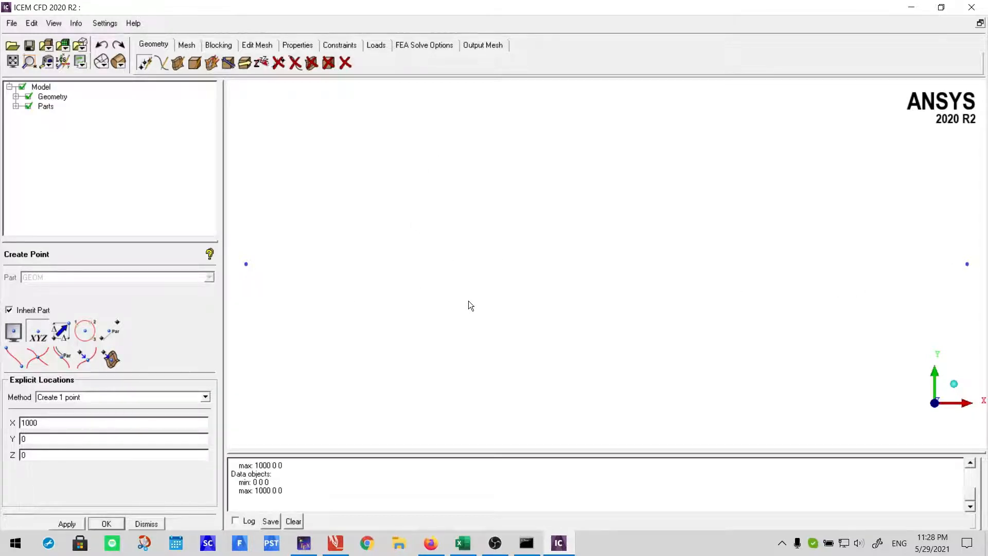
scroll(468, 301, "down", 6)
scroll(467, 300, "up", 6)
scroll(467, 301, "down", 3)
scroll(654, 260, "down", 3)
scroll(639, 273, "up", 4)
scroll(616, 289, "down", 1)
scroll(608, 268, "up", 1)
middle_click_drag(576, 239, 391, 238)
middle_click_drag(519, 206, 558, 342)
- Check the upper-right corner's coordinates in PDF Annotator, and create that point in ICEM CFD at X 1000, Y 250, Z 0
mouse_move(558, 546)
left_click(558, 551)
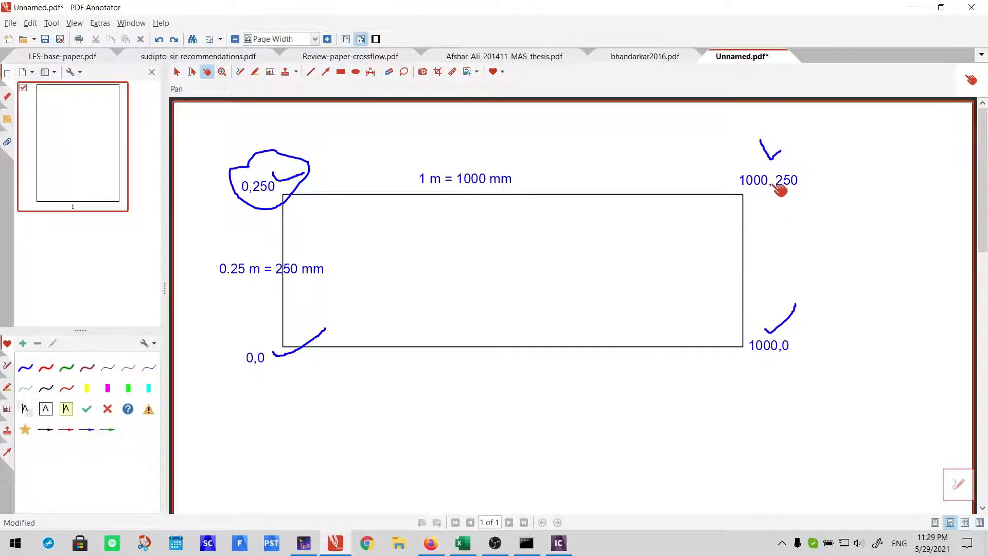
left_click(558, 543)
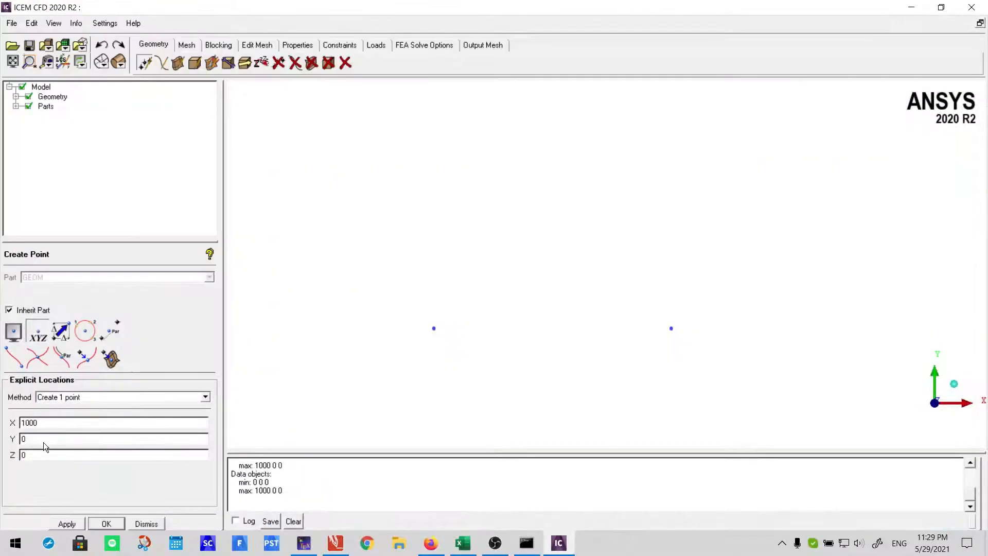
double_click(46, 437)
type("250")
left_click(67, 524)
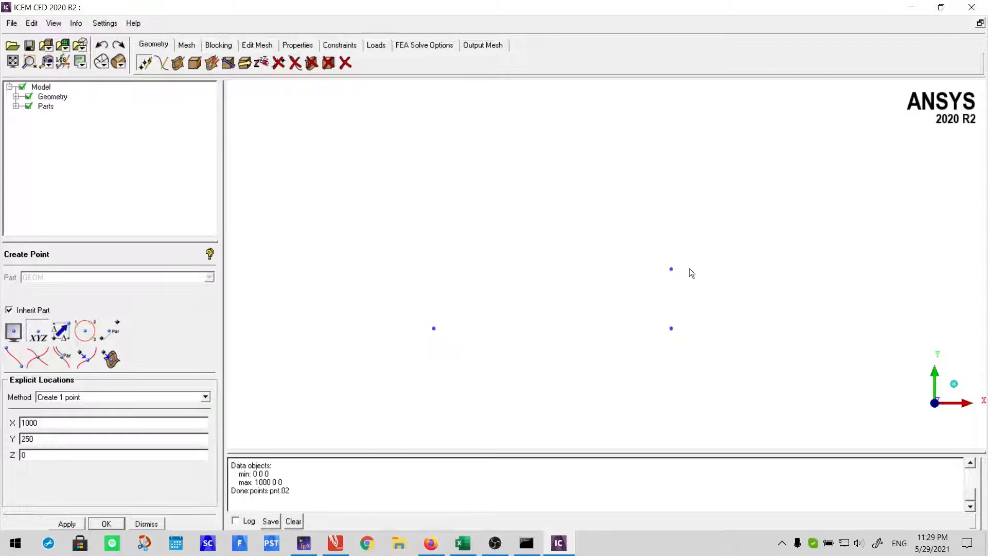
- Check the upper-left corner's coordinates in PDF Annotator, and create that point in ICEM CFD at X 0, Y 250, Z 0
key("alt+Tab")
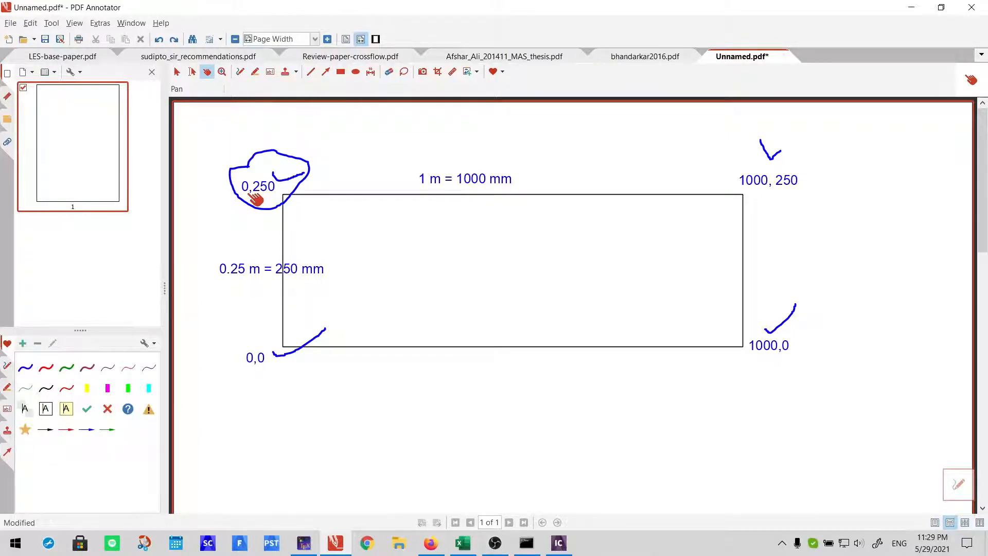
left_click(558, 543)
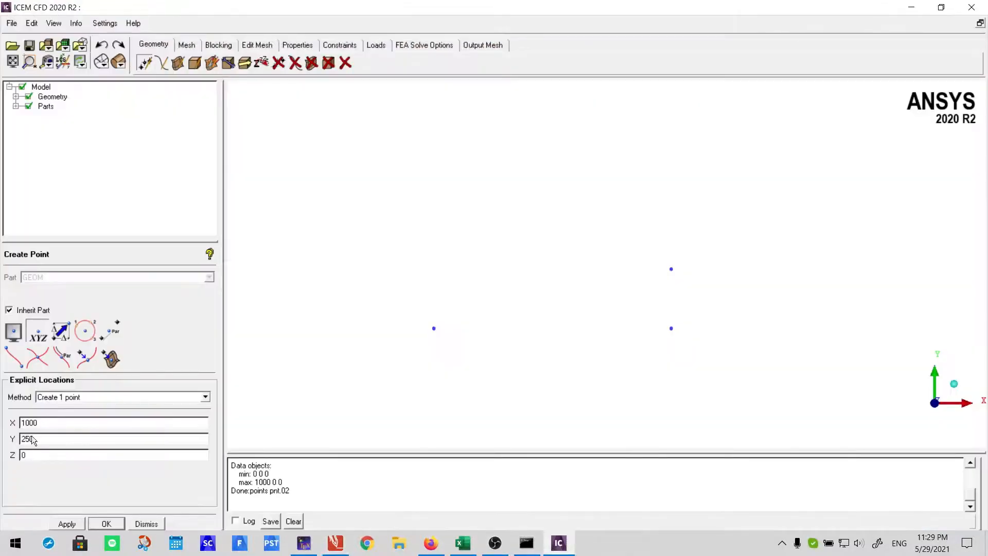
double_click(51, 423)
type("0")
left_click(60, 524)
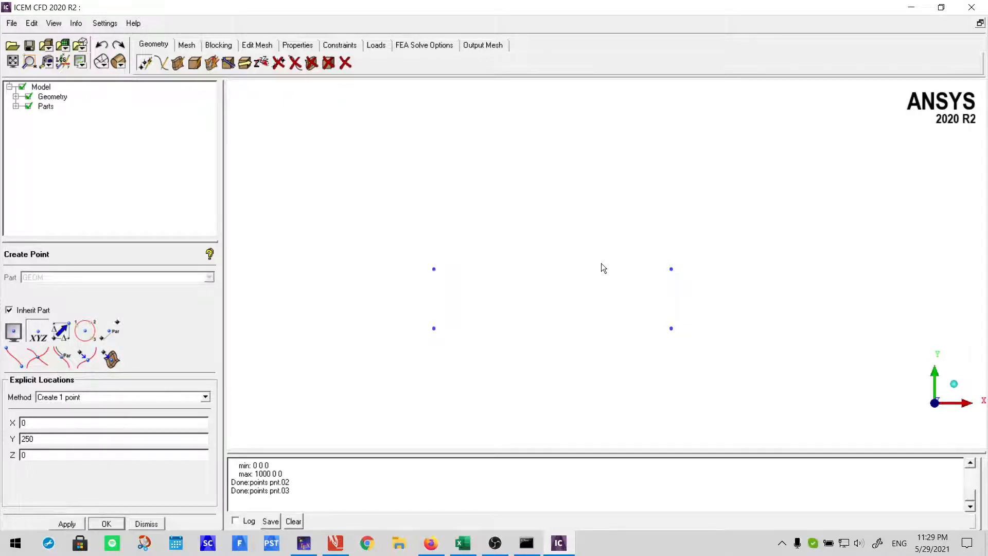
- Examine the layout of the four corner points in the ICEM CFD view
scroll(602, 264, "up", 4)
middle_click_drag(554, 315, 648, 285)
mouse_move(540, 257)
middle_mouse_down()
mouse_move(381, 261)
mouse_move(530, 251)
middle_mouse_up()
middle_click_drag(579, 214, 589, 252)
scroll(465, 265, "down", 2)
scroll(466, 265, "up", 1)
scroll(674, 332, "up", 1)
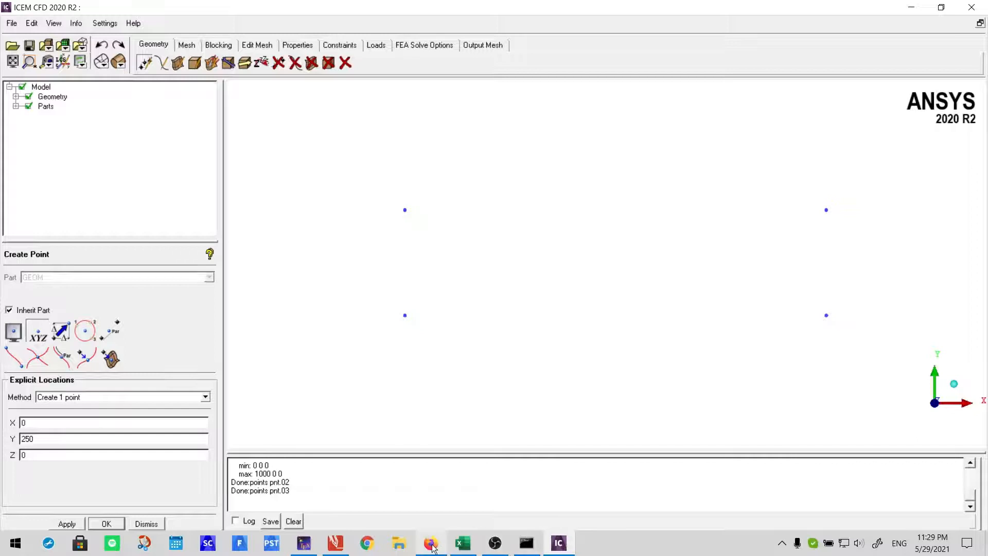
- Check the corner layout in PDF Annotator, and create the rectangle's top edge in ICEM CFD as a curve between the two upper corner points
left_click(336, 543)
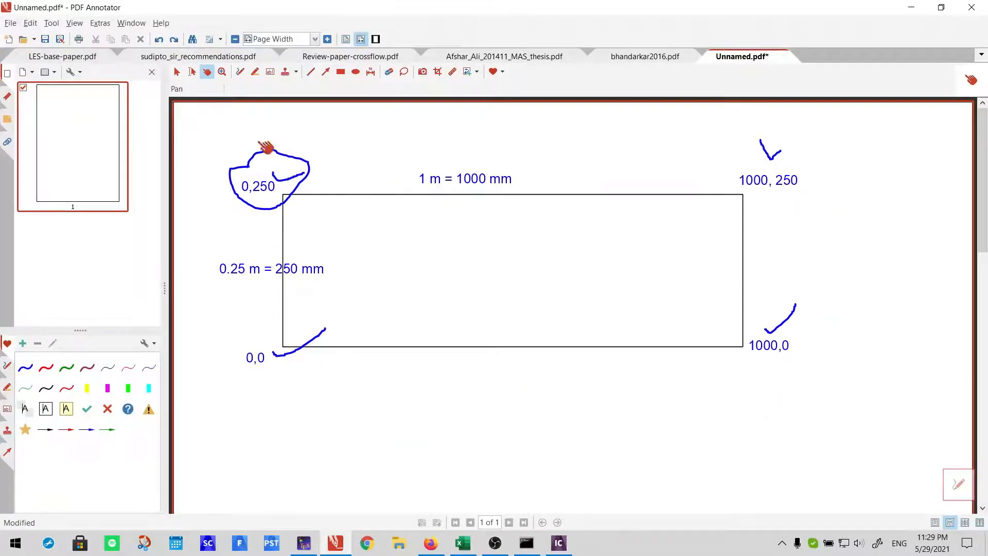
left_click(559, 544)
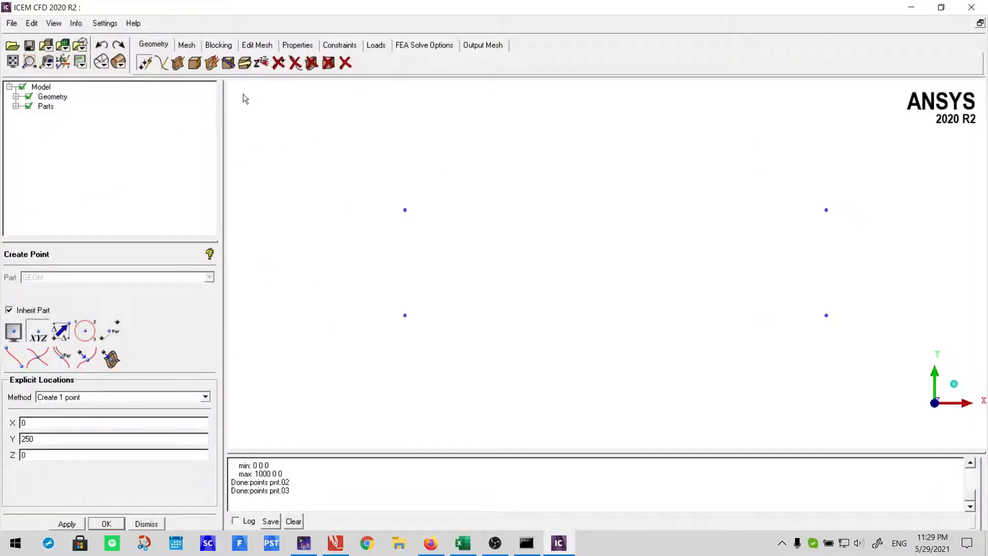
left_click(162, 66)
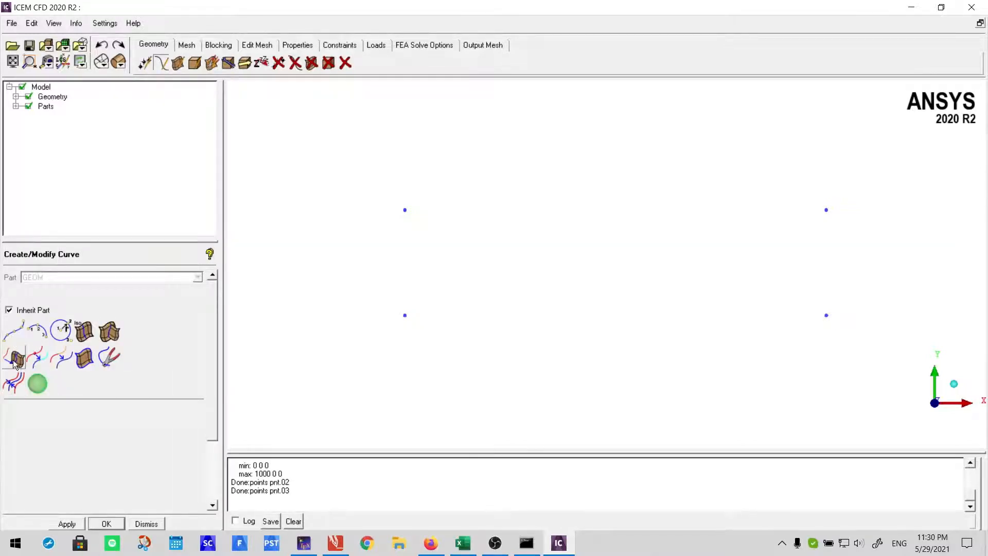
left_click(17, 334)
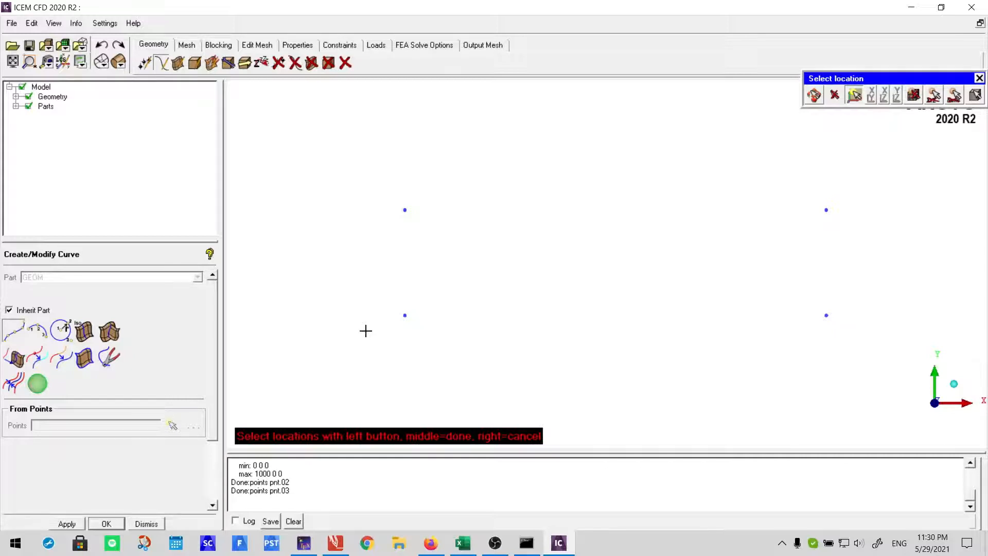
left_click(825, 210)
left_click(404, 209)
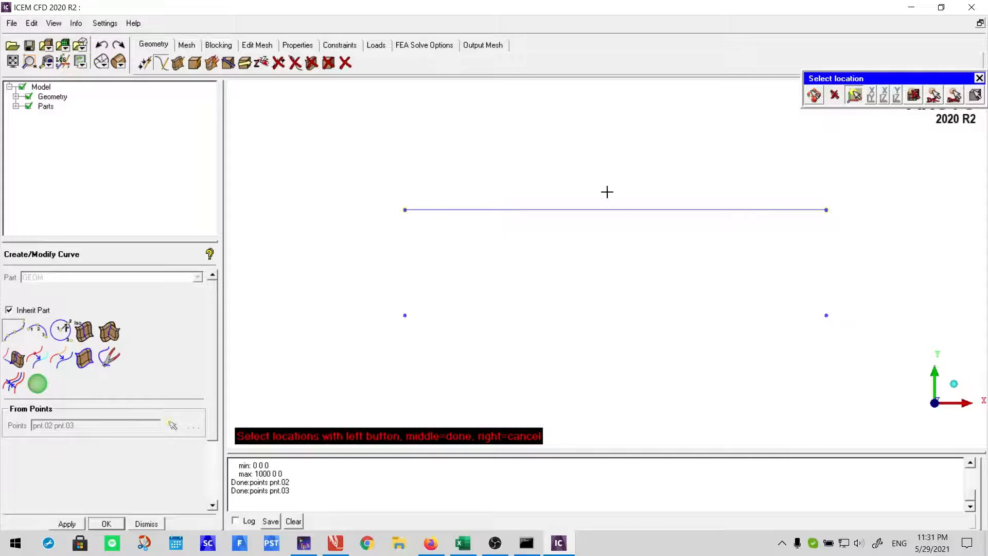
left_click(407, 315)
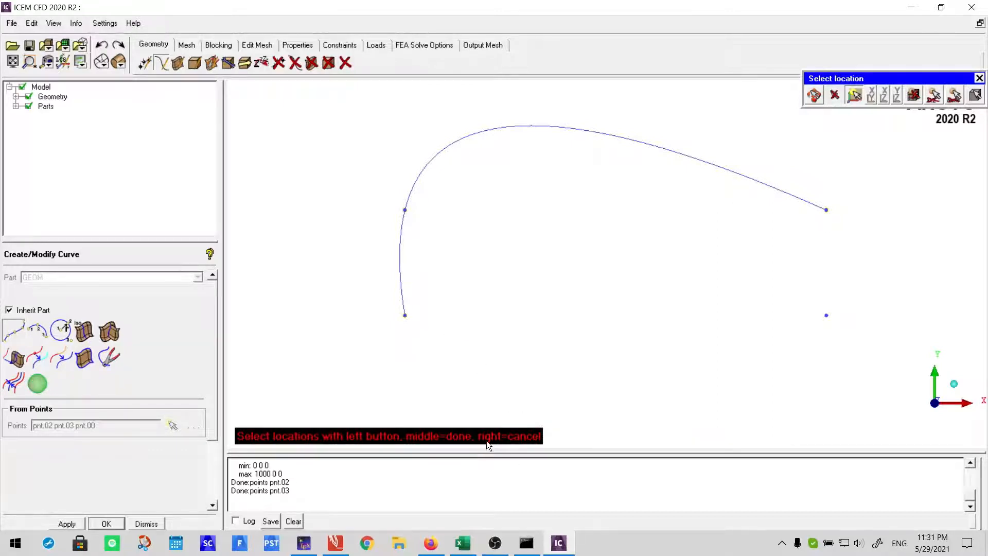
right_click(501, 302)
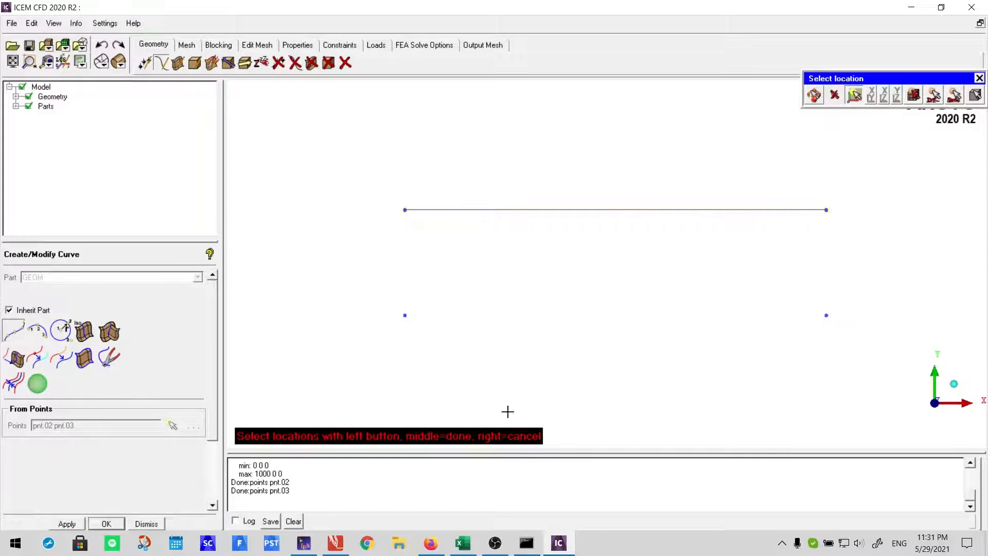
middle_click(499, 261)
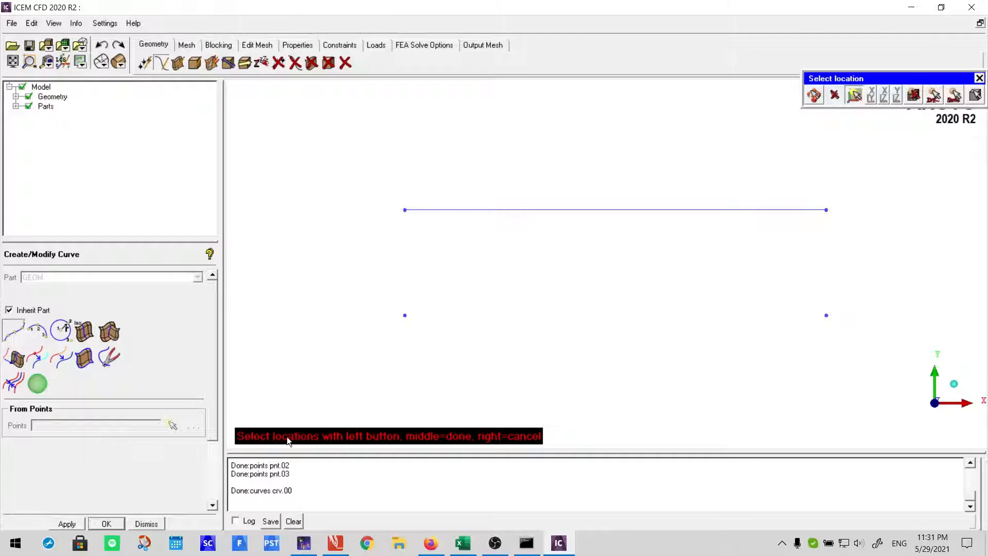
- Create the rectangle's left and bottom edges as separate curves through their corner points
left_click(404, 210)
left_click(405, 315)
middle_click(338, 277)
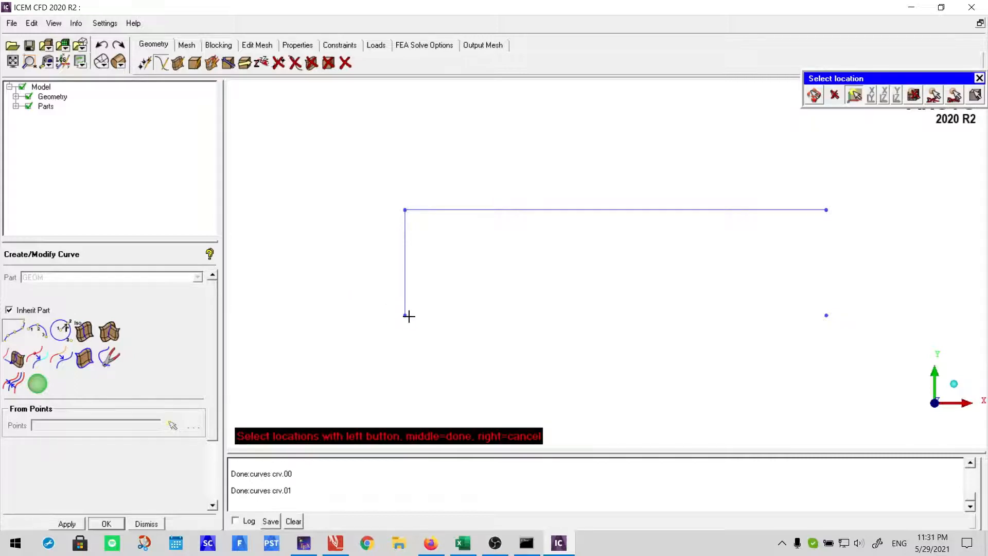
left_click(407, 315)
left_click(827, 315)
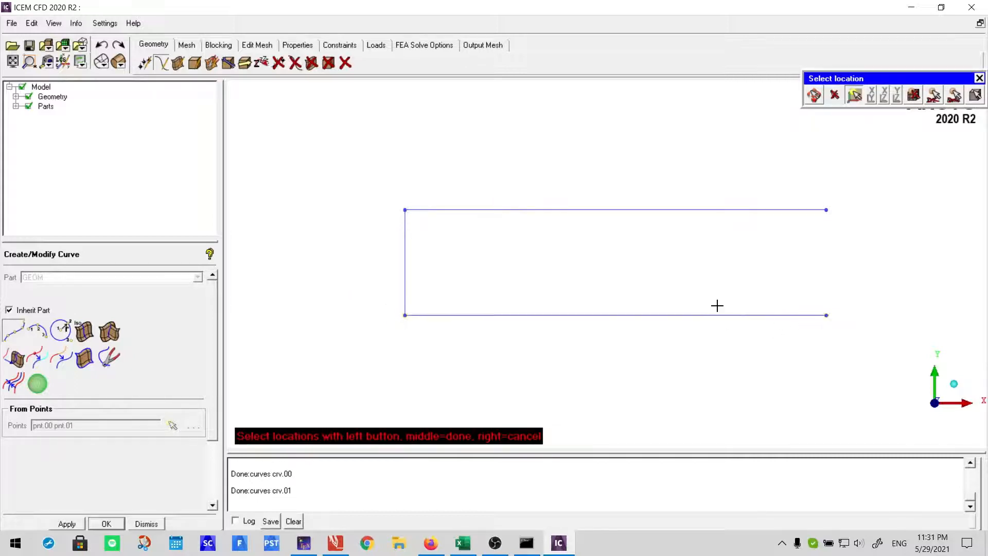
middle_click(685, 283)
- Close the rectangle with a curve between the two right-hand corner points, and end the curve selection
left_click(826, 315)
left_click(826, 210)
middle_click(865, 251)
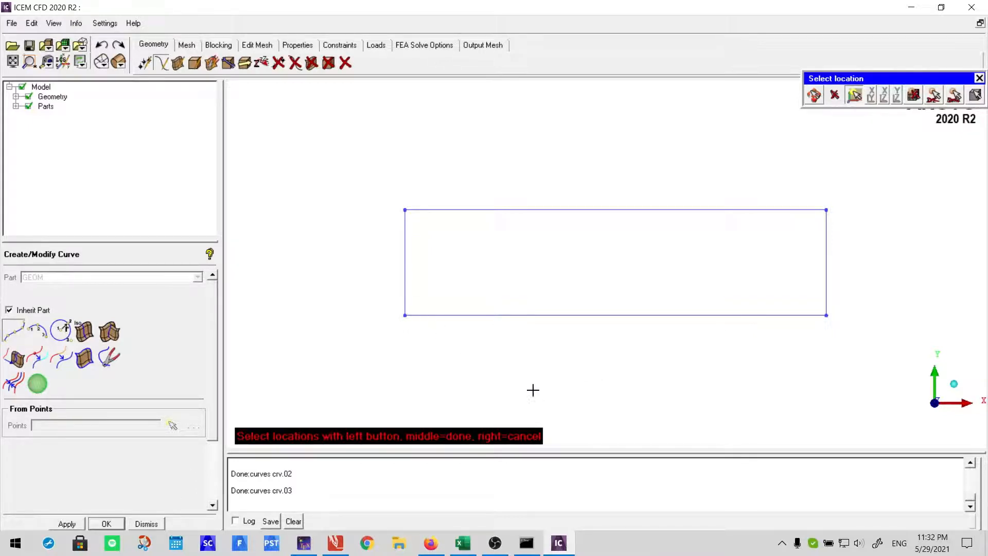
middle_click(680, 366)
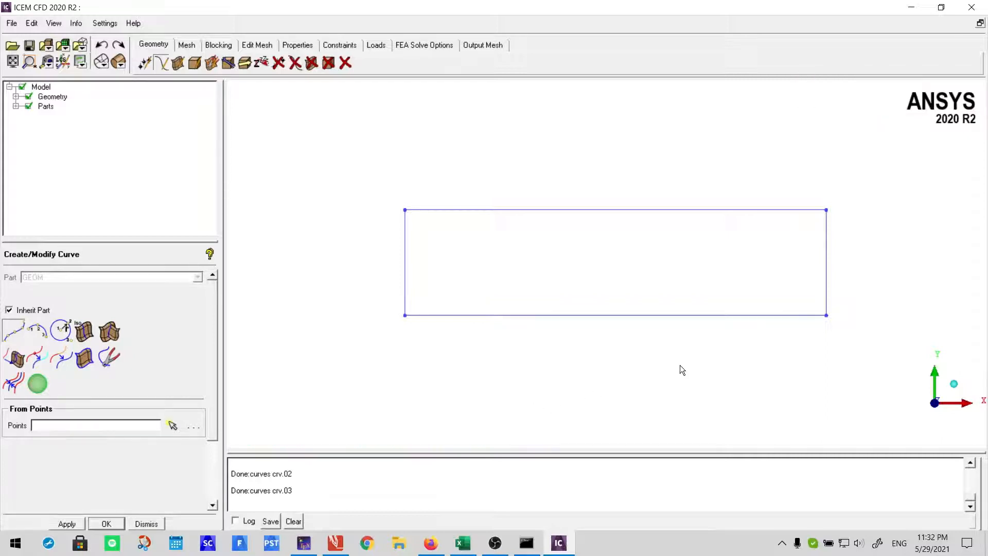
- Examine the completed rectangle in the view, and bring up the meshing tools
scroll(815, 340, "up", 2)
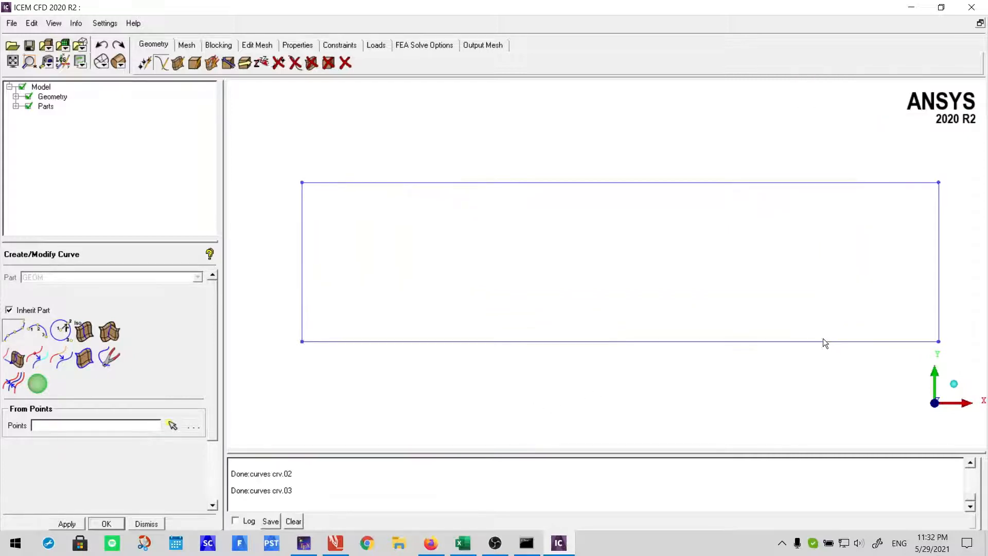
scroll(810, 325, "down", 2)
middle_click_drag(791, 319, 749, 288)
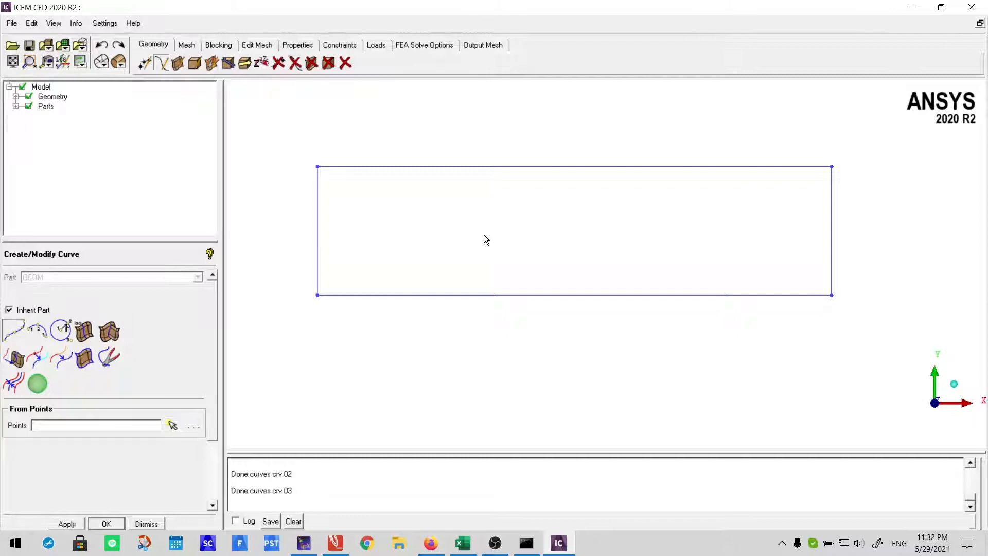
middle_click_drag(484, 240, 492, 288)
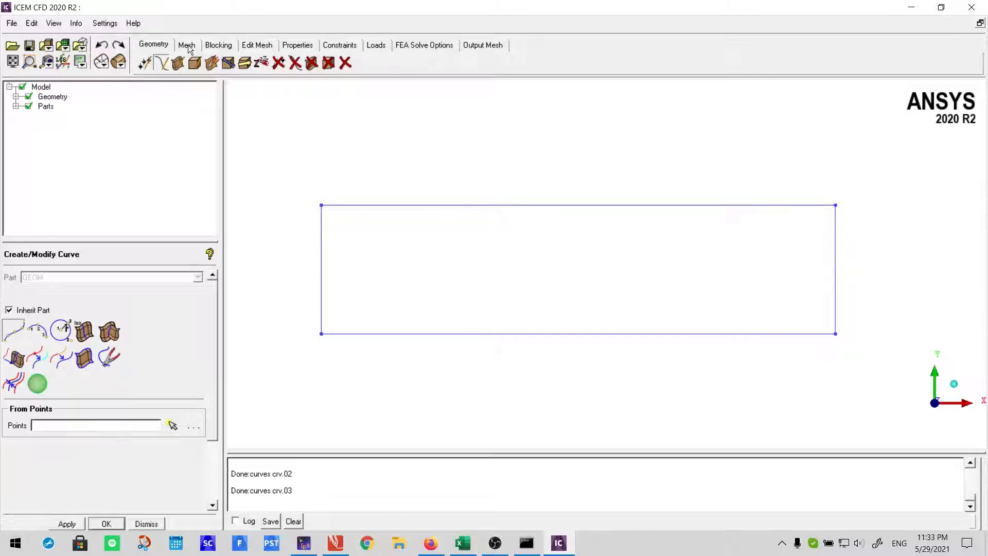
left_click(188, 45)
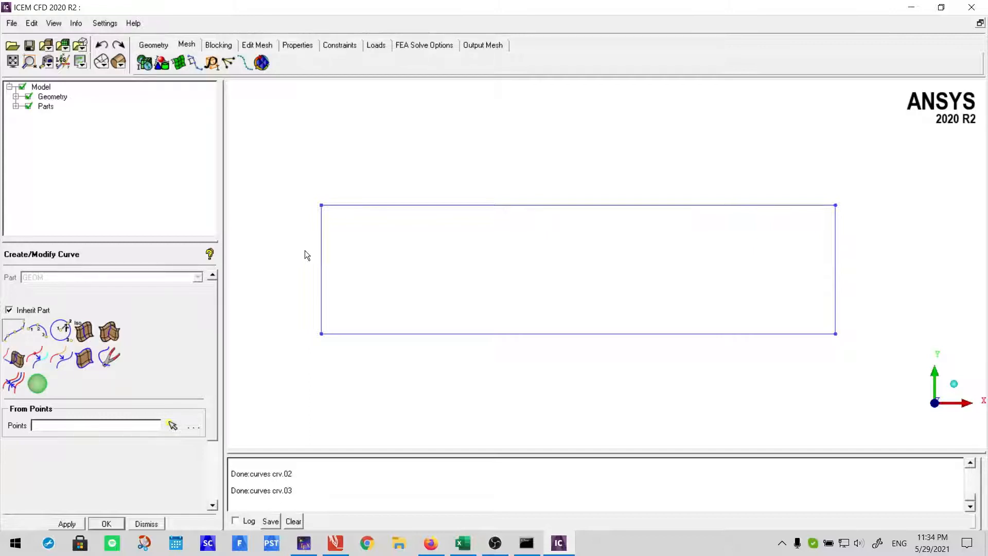
- Switch to Firefox, close the OBS wiki, Discord rules and OBS download pages, and return to ICEM CFD
left_click(431, 545)
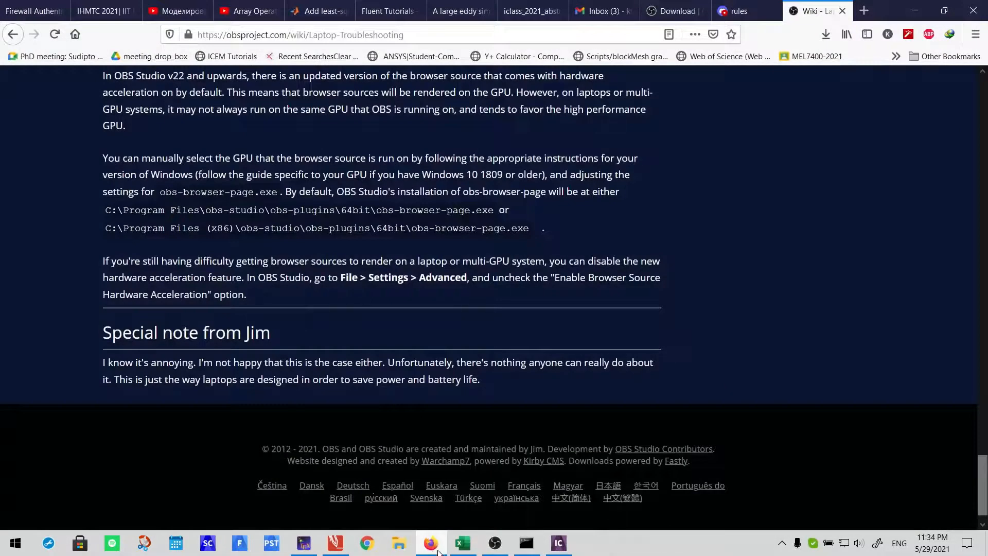
left_click(439, 546)
left_click(431, 544)
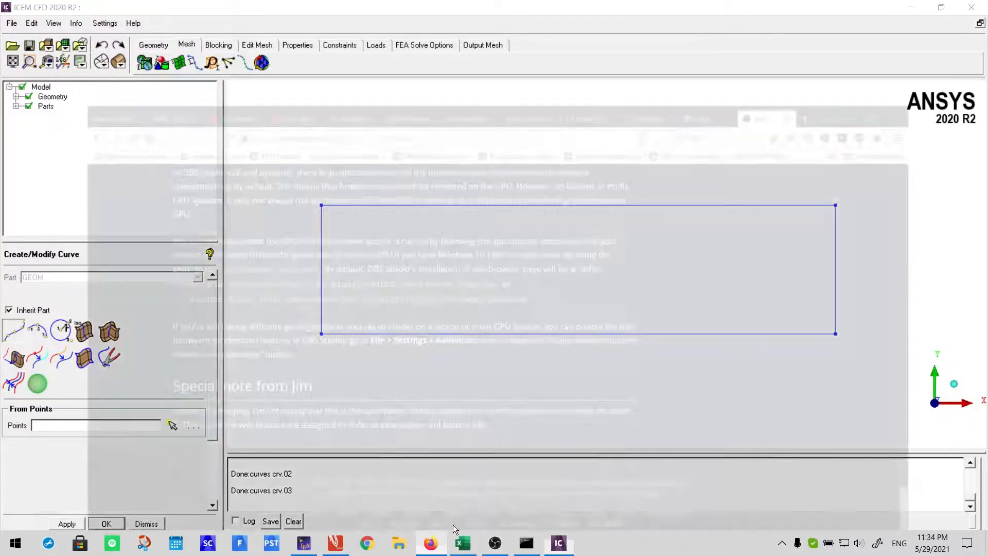
left_click(845, 14)
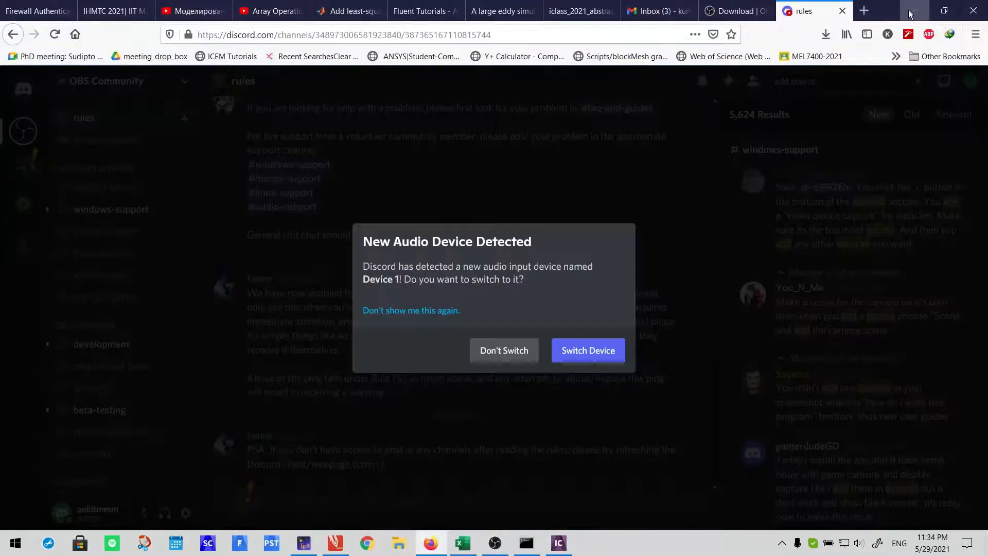
left_click(842, 13)
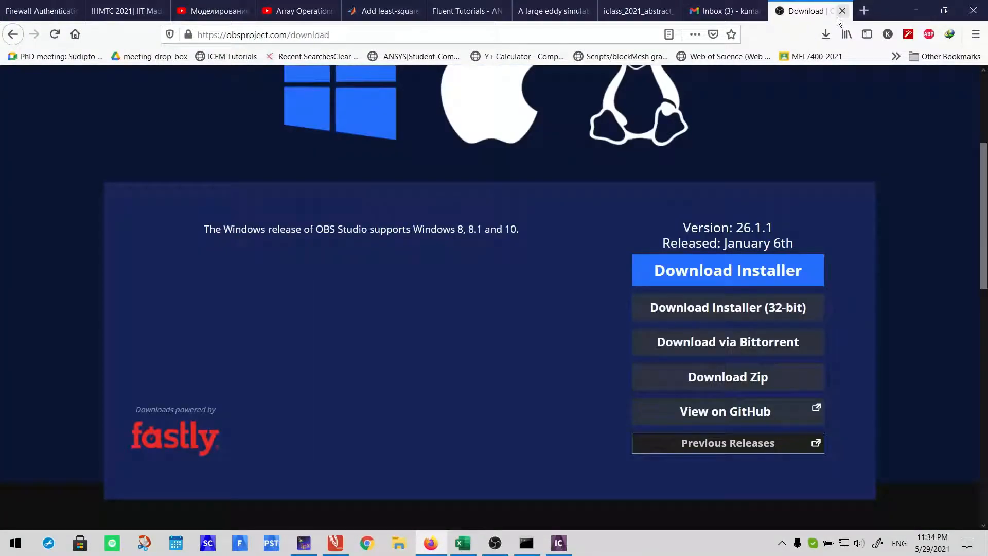
left_click(845, 12)
left_click(908, 11)
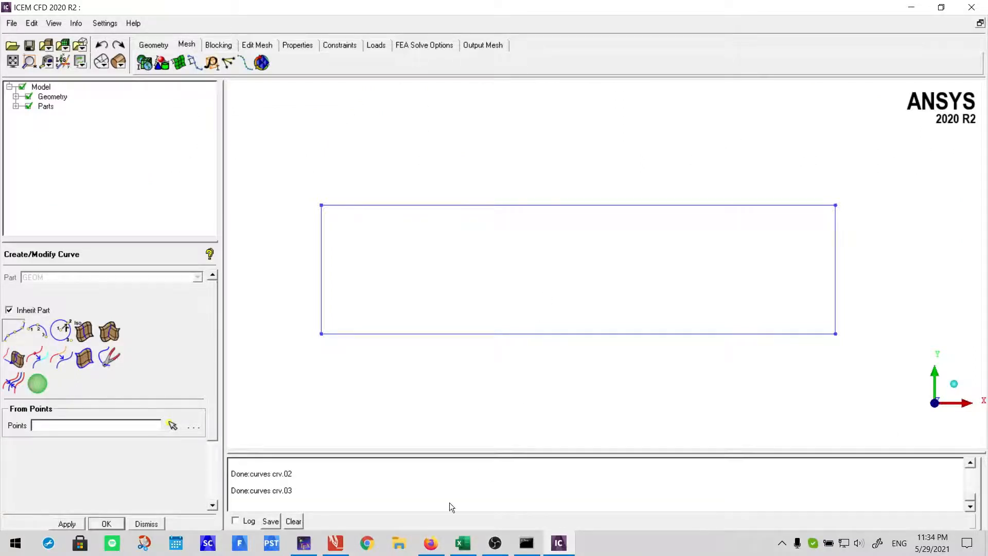
- In PDF Annotator, draw nine vertical lines across the sketched rectangle's height, dividing it into ten columns
left_click(335, 543)
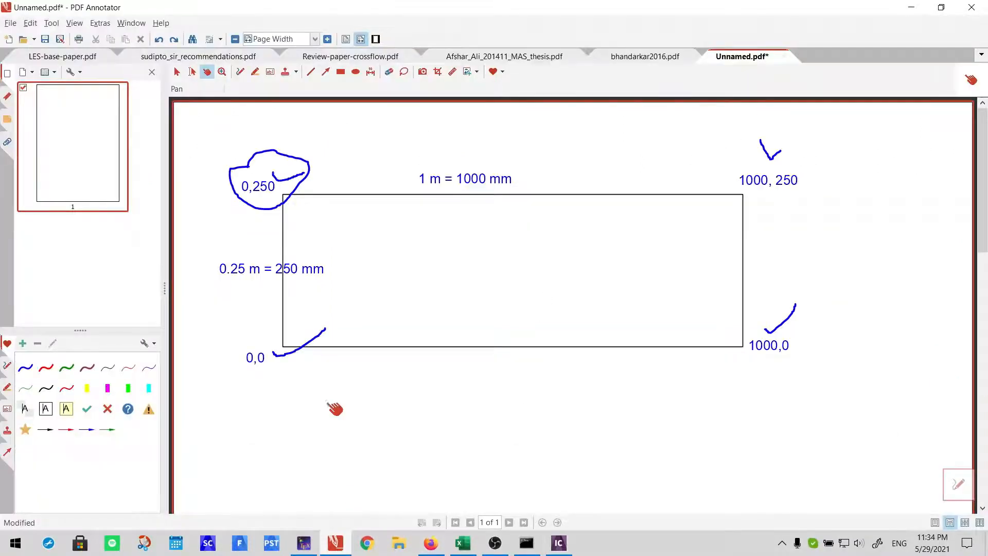
left_click(958, 484)
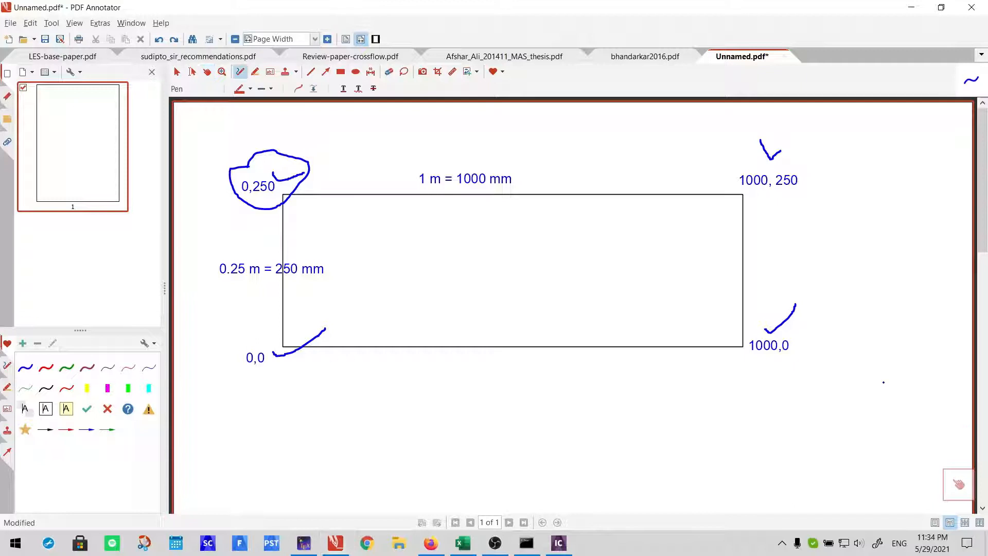
left_click(311, 72)
left_click_drag(322, 194, 322, 344)
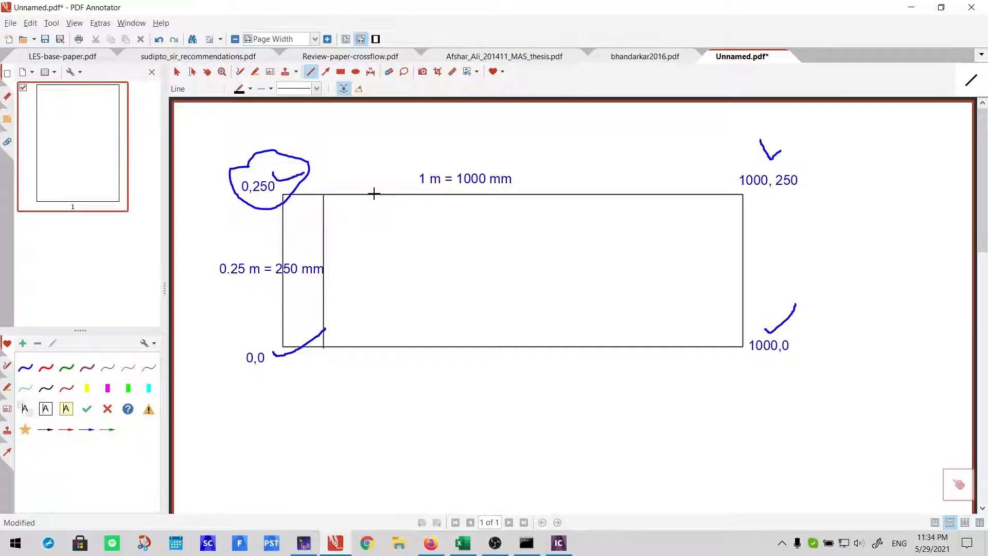
mouse_move(367, 195)
left_mouse_down()
mouse_move(354, 315)
mouse_move(362, 348)
left_mouse_up()
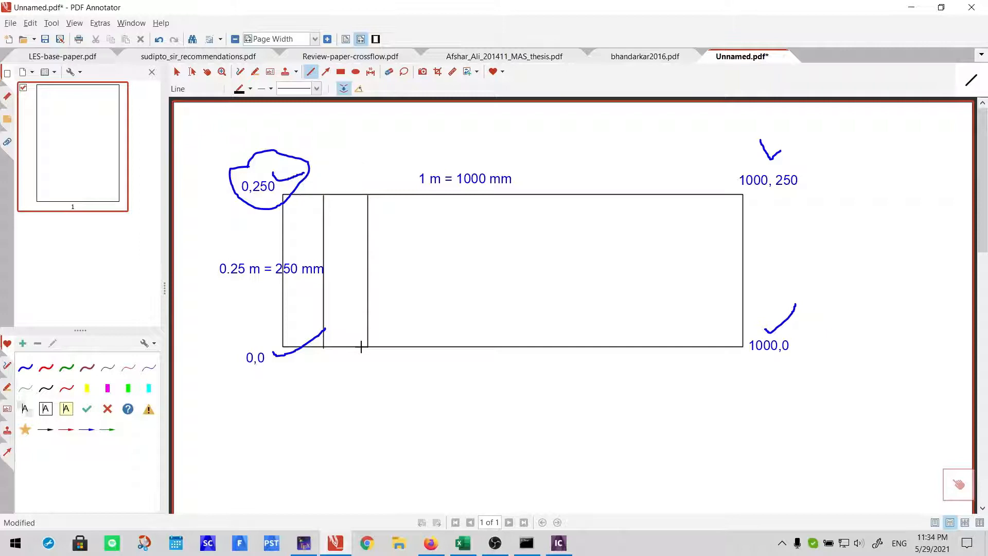
left_click_drag(410, 195, 404, 345)
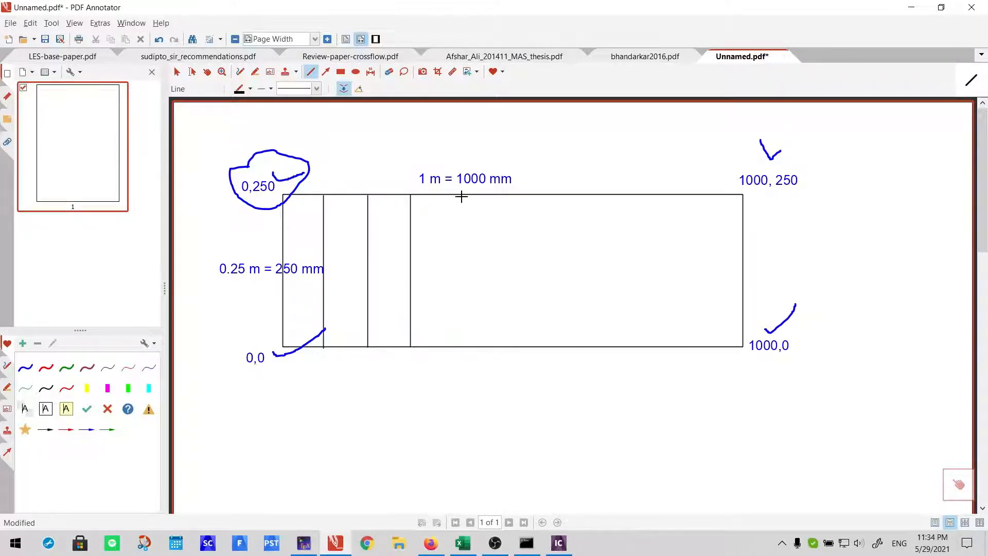
left_click_drag(452, 195, 456, 348)
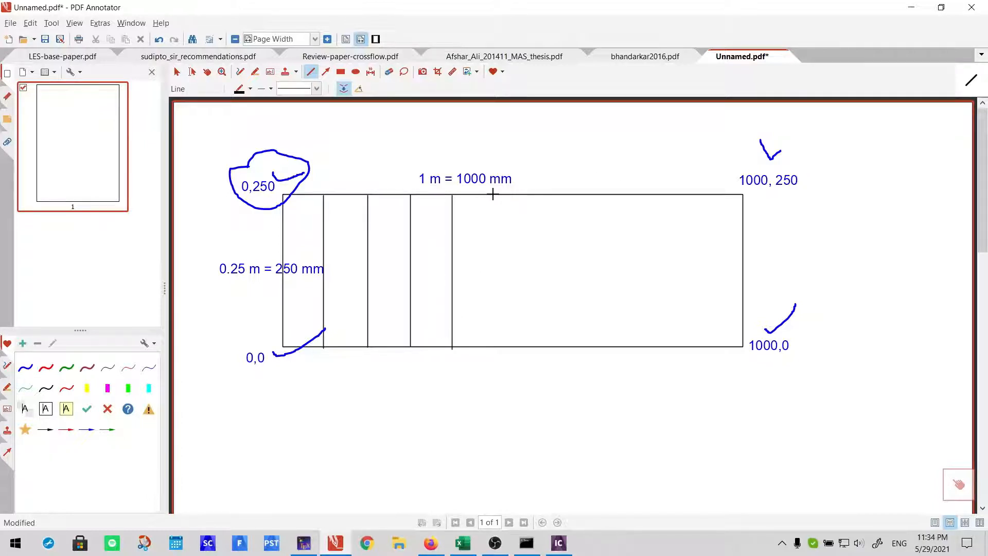
mouse_move(493, 194)
left_mouse_down()
mouse_move(476, 354)
mouse_move(481, 346)
left_mouse_up()
left_click_drag(537, 195, 537, 346)
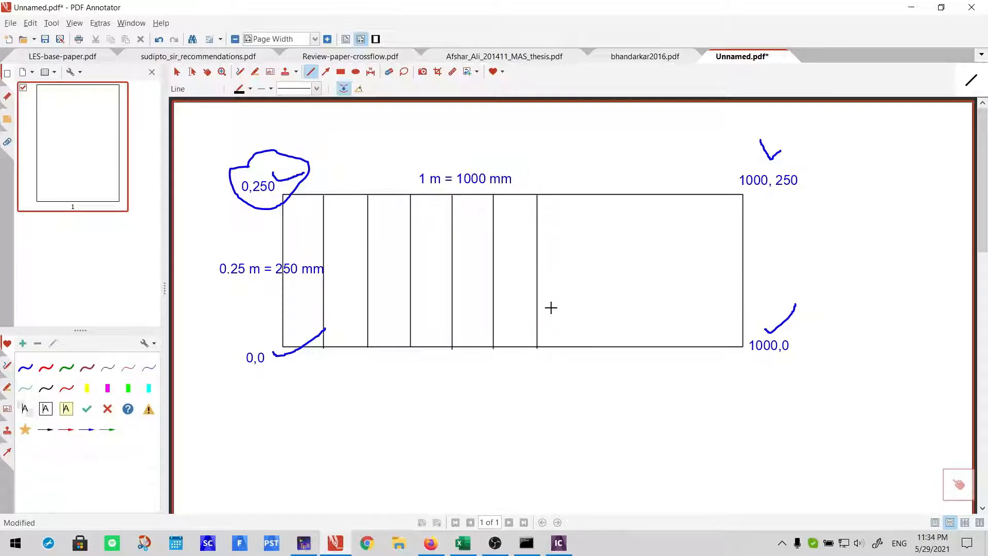
left_click_drag(579, 196, 579, 346)
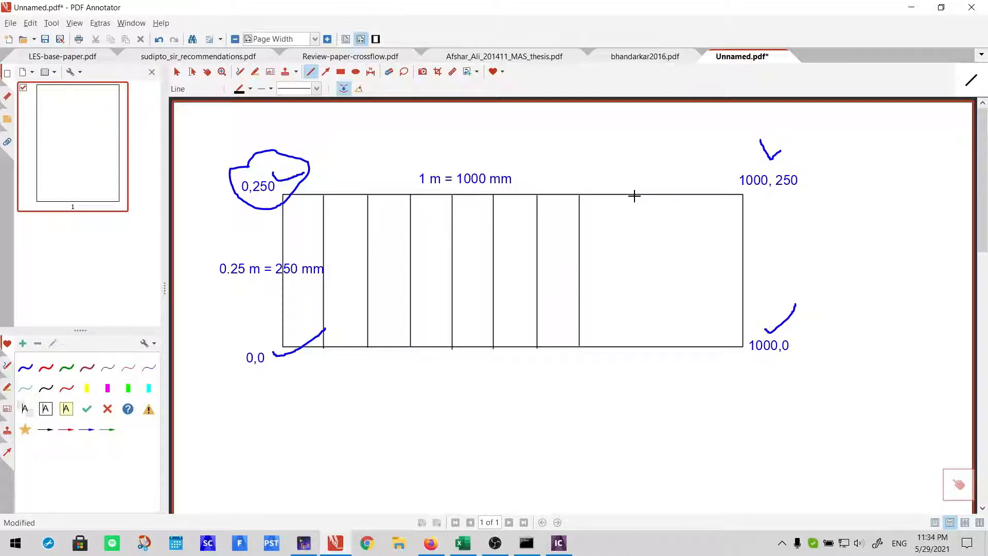
left_click_drag(634, 195, 626, 346)
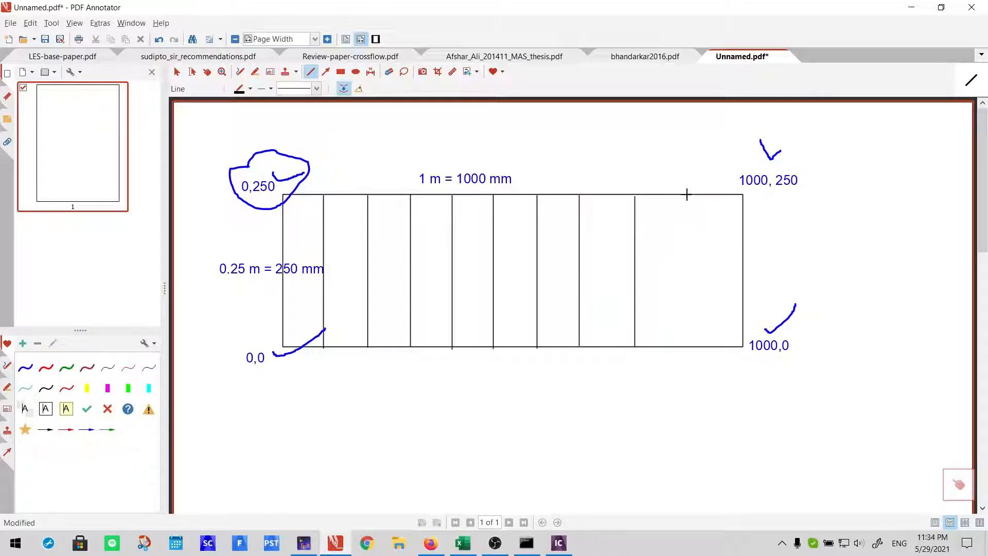
left_click_drag(687, 197, 673, 346)
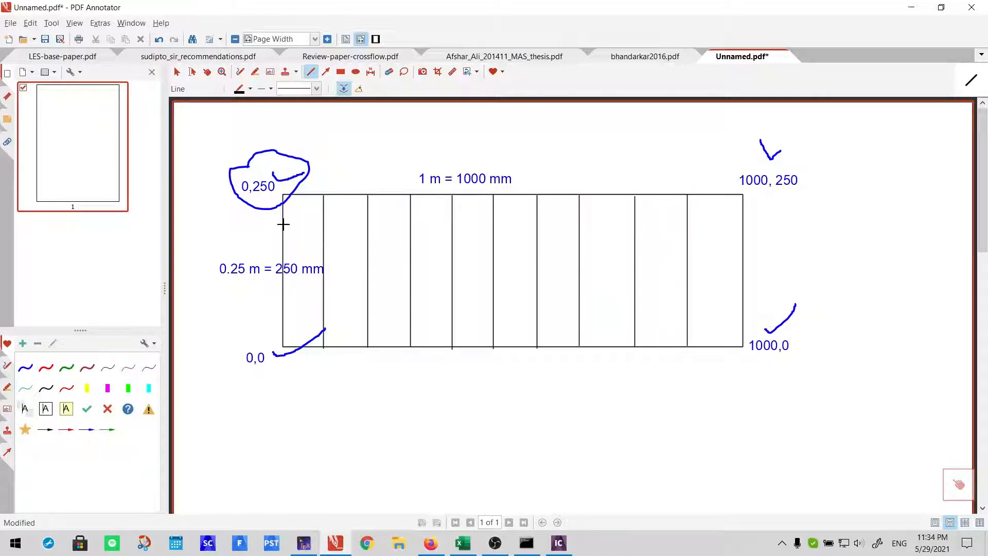
- Draw two horizontal grid lines across the rectangle's full width and a short third one across the first two columns near the bottom
left_click_drag(283, 231, 742, 242)
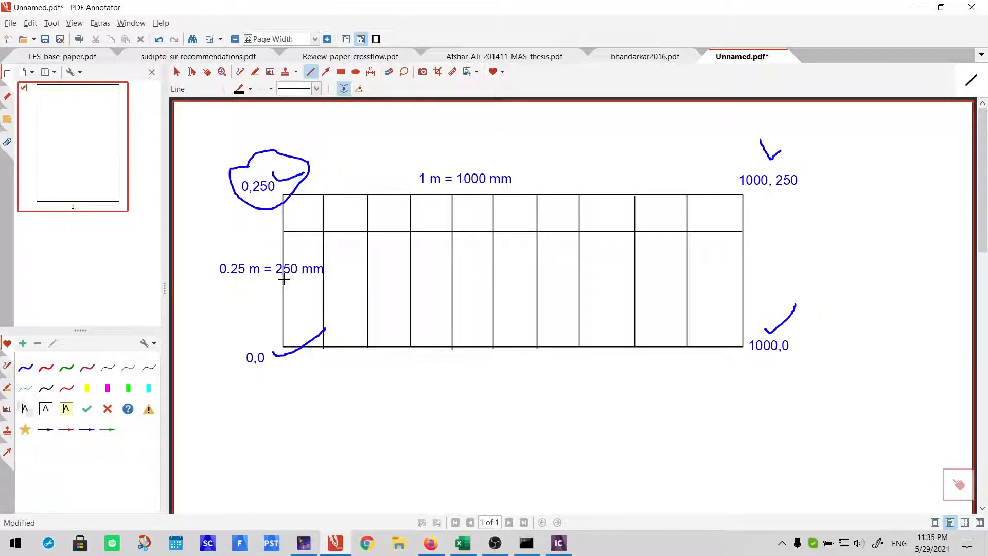
mouse_move(284, 278)
left_mouse_down()
mouse_move(757, 280)
mouse_move(741, 280)
left_mouse_up()
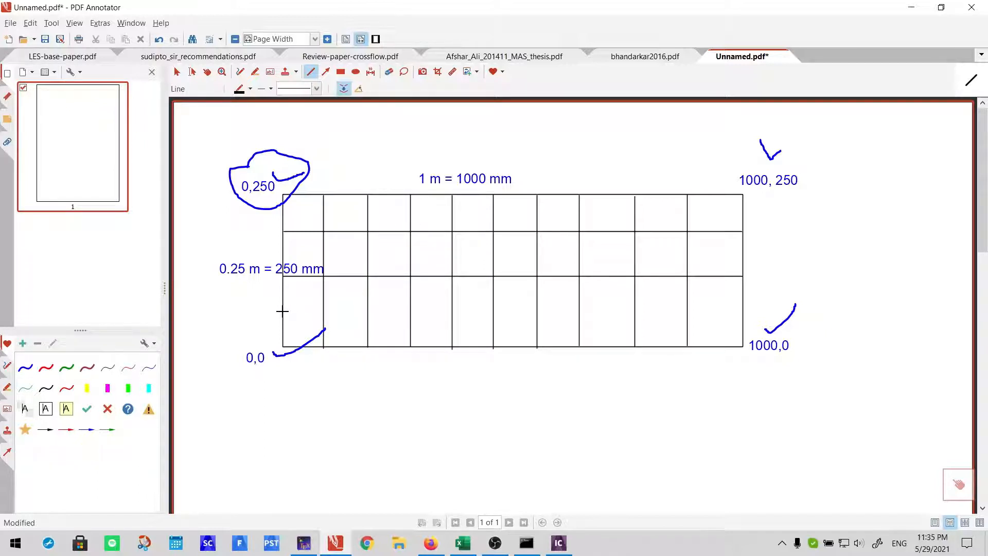
left_click_drag(282, 310, 367, 316)
left_click(960, 483)
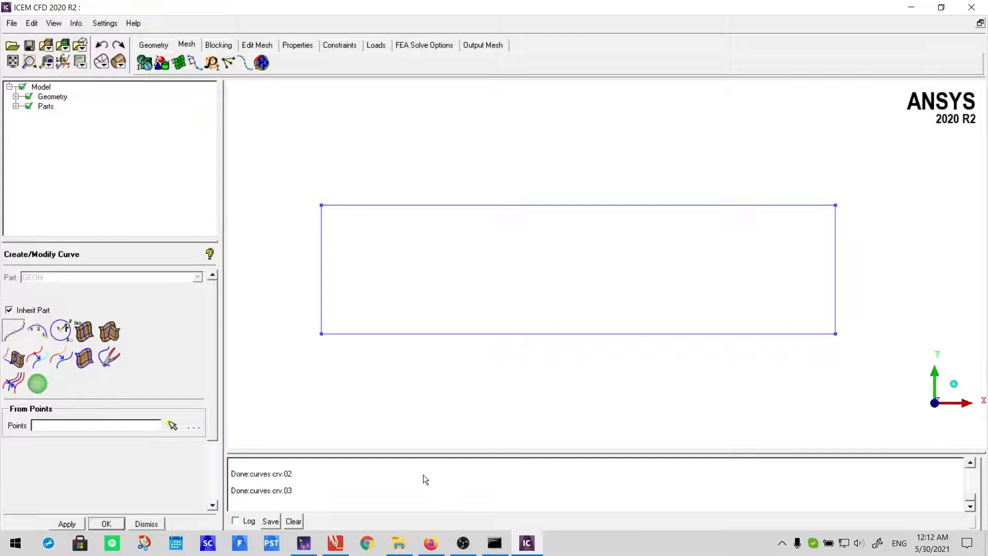
- Switch to PDF Annotator and extend the short lower horizontal grid line to the rectangle's far edge with a straight line
left_click(346, 535)
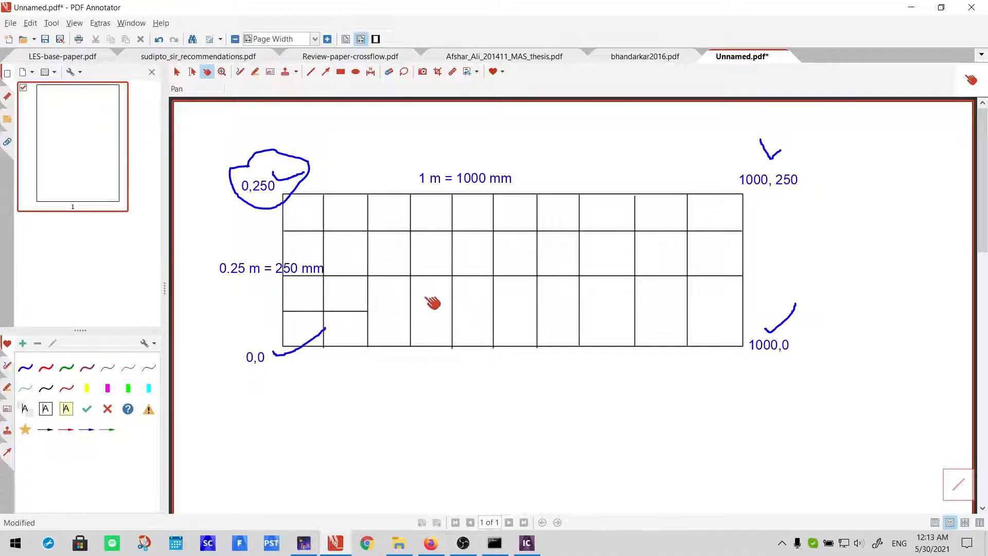
left_click(311, 72)
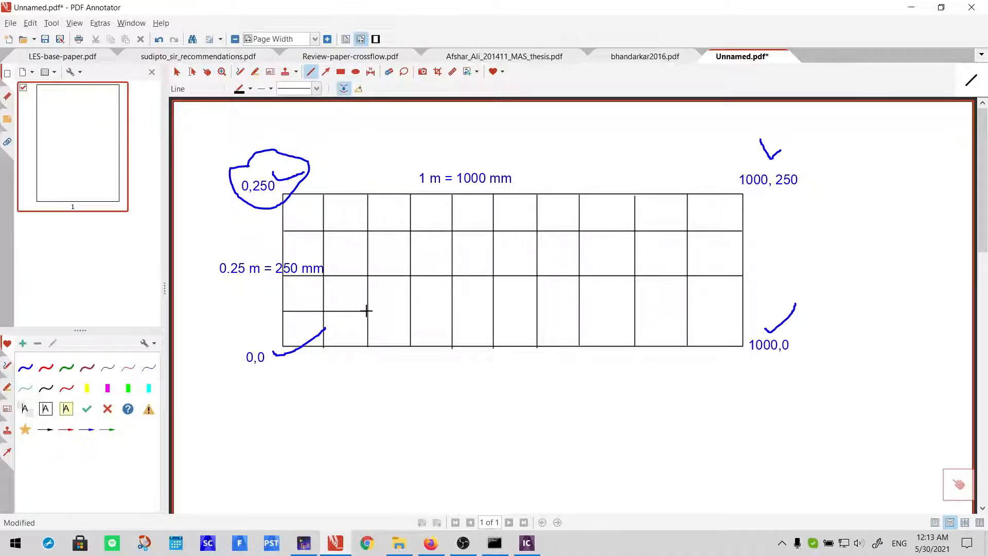
left_click_drag(368, 311, 743, 311)
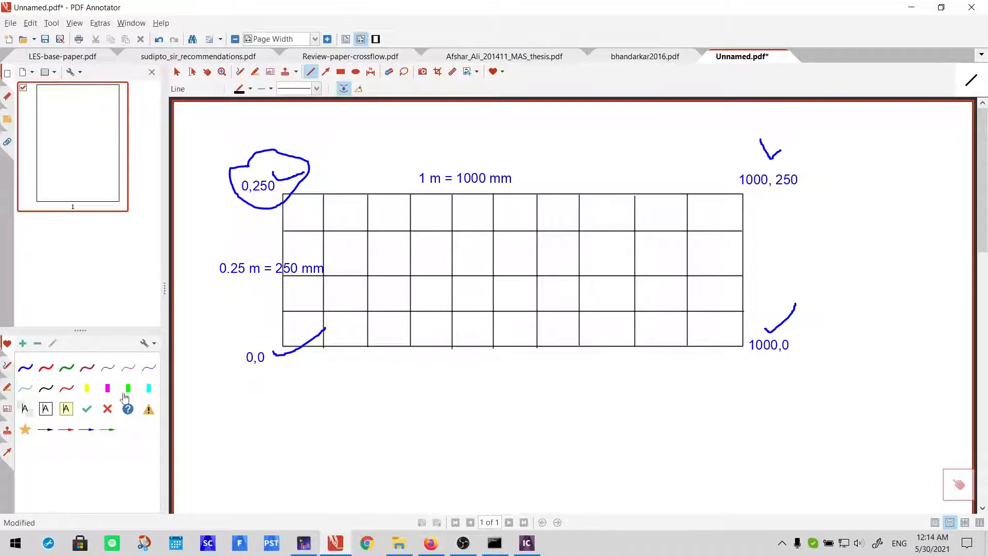
- Draw blue coordinate arrows labelled X beyond the 1000,0 corner and Y above the 0,250 corner
left_click(25, 367)
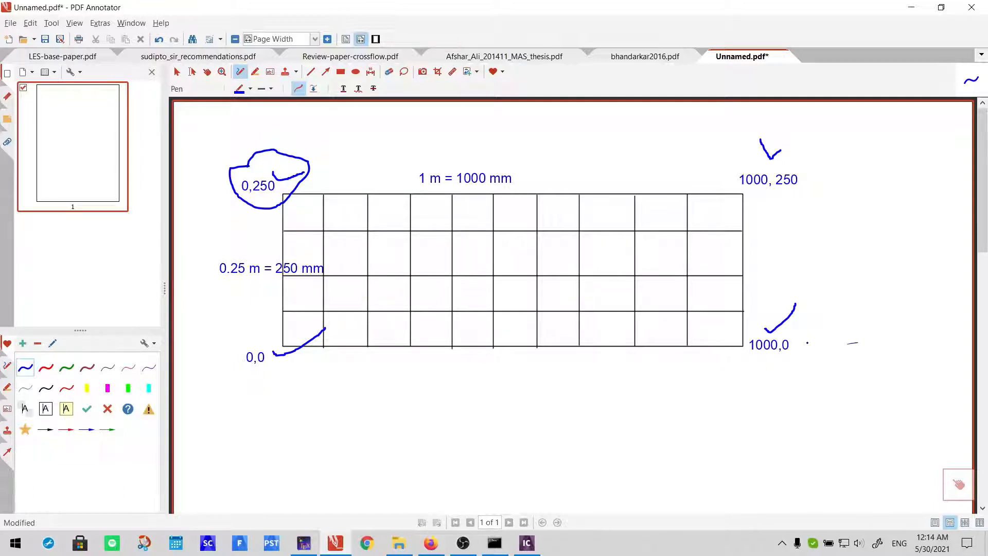
left_click_drag(825, 344, 887, 350)
left_click_drag(888, 340, 878, 350)
mouse_move(284, 125)
left_mouse_down()
mouse_move(281, 179)
mouse_move(284, 124)
mouse_move(299, 130)
left_mouse_up()
left_click_drag(302, 122, 297, 145)
- Mark the grid's height in blue with a vertical dimension labelled 25, and number the first column's cells 1 to 4
left_click(46, 368)
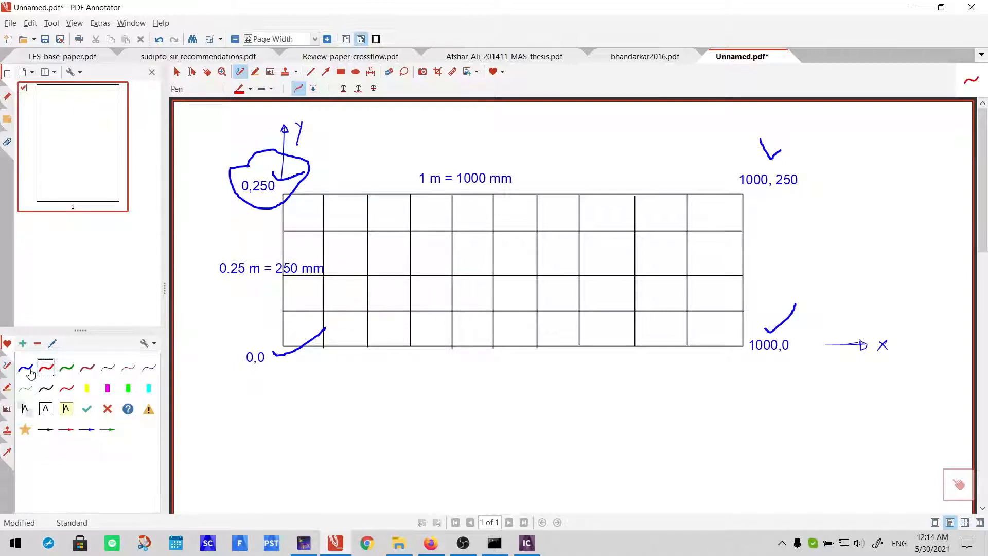
left_click(29, 370)
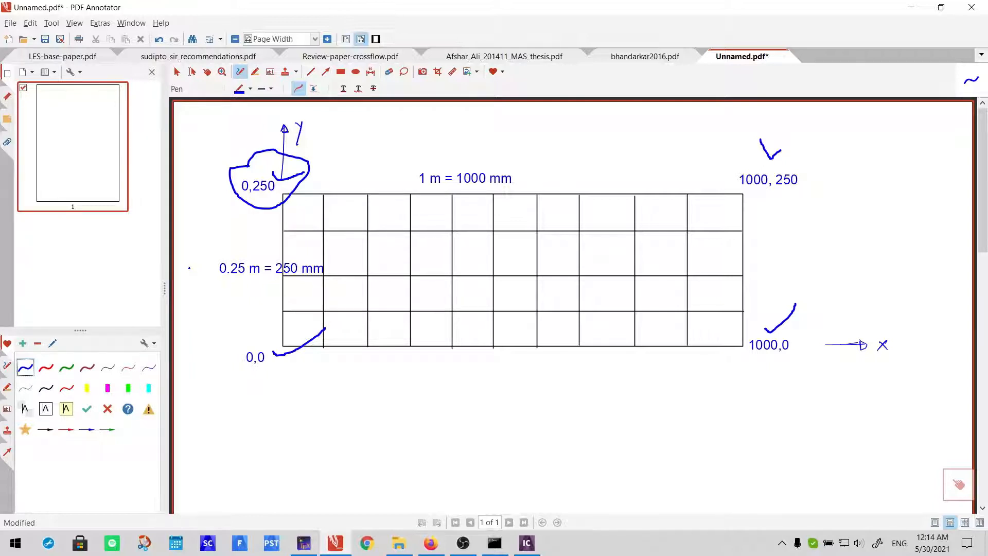
left_click_drag(189, 270, 201, 280)
left_click_drag(205, 201, 198, 246)
left_click_drag(199, 206, 210, 209)
mouse_move(203, 291)
left_mouse_down()
mouse_move(202, 338)
mouse_move(217, 348)
left_mouse_up()
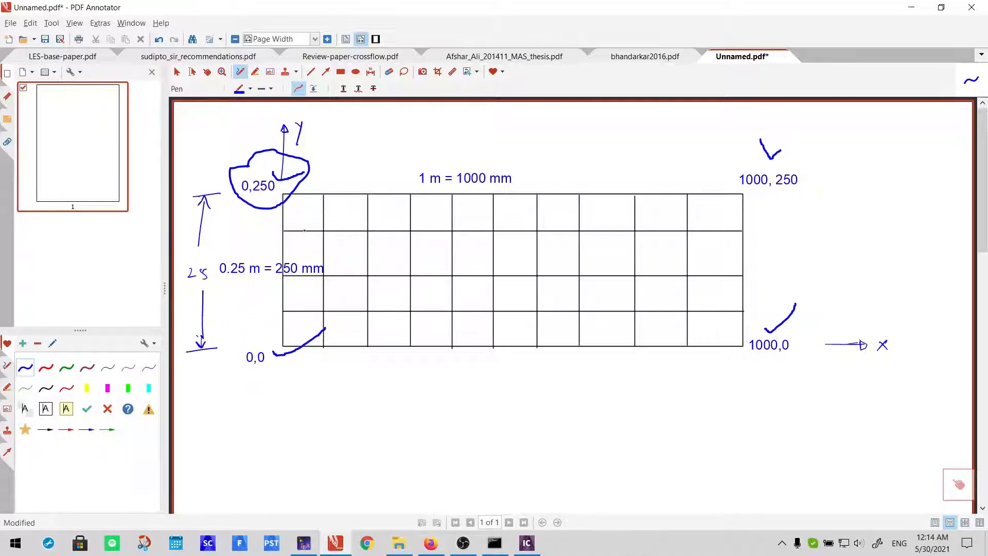
left_click_drag(302, 210, 310, 254)
left_click_drag(303, 291, 306, 337)
- Write "n cells." and "No. of nodes = ?" in red beneath the grid
left_click(46, 367)
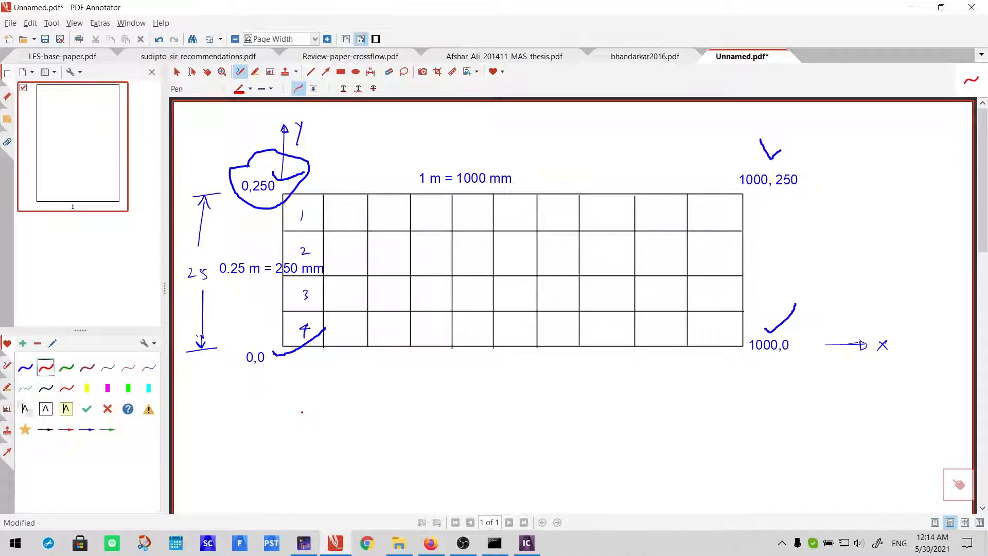
left_click_drag(306, 406, 348, 404)
left_click_drag(359, 391, 359, 405)
left_click_drag(367, 403, 371, 402)
mouse_move(303, 437)
left_mouse_down()
mouse_move(306, 424)
mouse_move(351, 428)
left_mouse_up()
left_click(340, 429)
mouse_move(357, 429)
left_mouse_down()
mouse_move(362, 419)
mouse_move(353, 447)
mouse_move(397, 427)
mouse_move(452, 422)
left_mouse_up()
left_click_drag(446, 428, 470, 427)
left_click(470, 437)
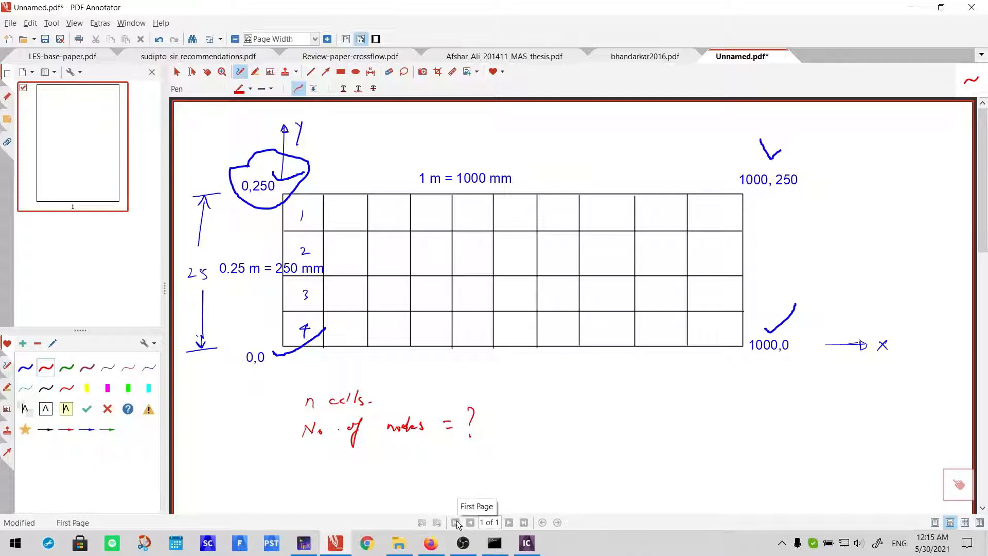
- Write the answer "(n+1)" in red beneath the node-count question
left_click(336, 442)
left_click_drag(310, 472, 333, 470)
mouse_move(327, 465)
left_mouse_down()
mouse_move(327, 476)
mouse_move(338, 474)
mouse_move(306, 486)
left_mouse_up()
left_click_drag(353, 463, 353, 480)
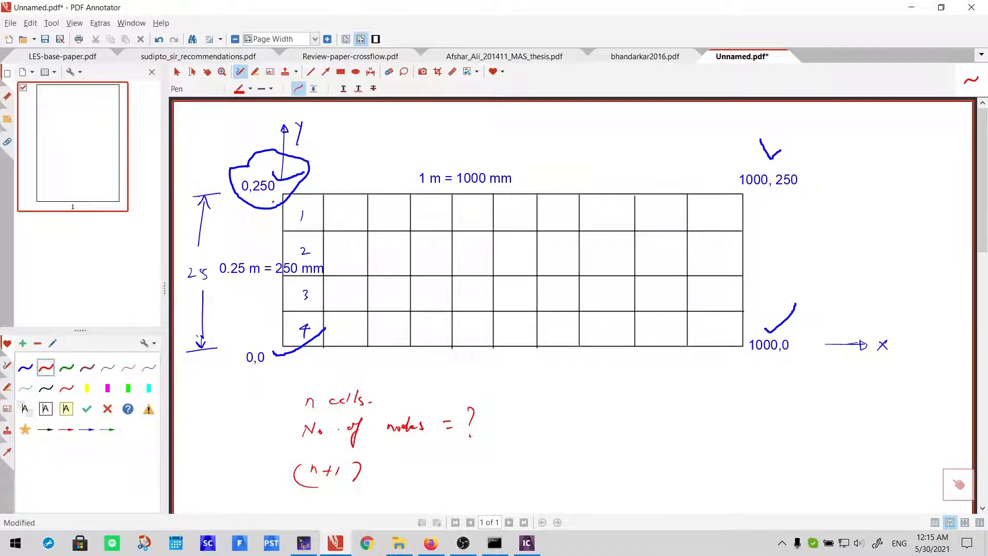
- Circle the five nodes along the grid's x = 0 edge in red, and label the lowest one "5th node"
left_click_drag(284, 195, 284, 195)
left_click_drag(287, 230, 285, 229)
mouse_move(282, 279)
left_mouse_down()
mouse_move(291, 278)
mouse_move(287, 309)
left_mouse_up()
left_click_drag(286, 280, 283, 283)
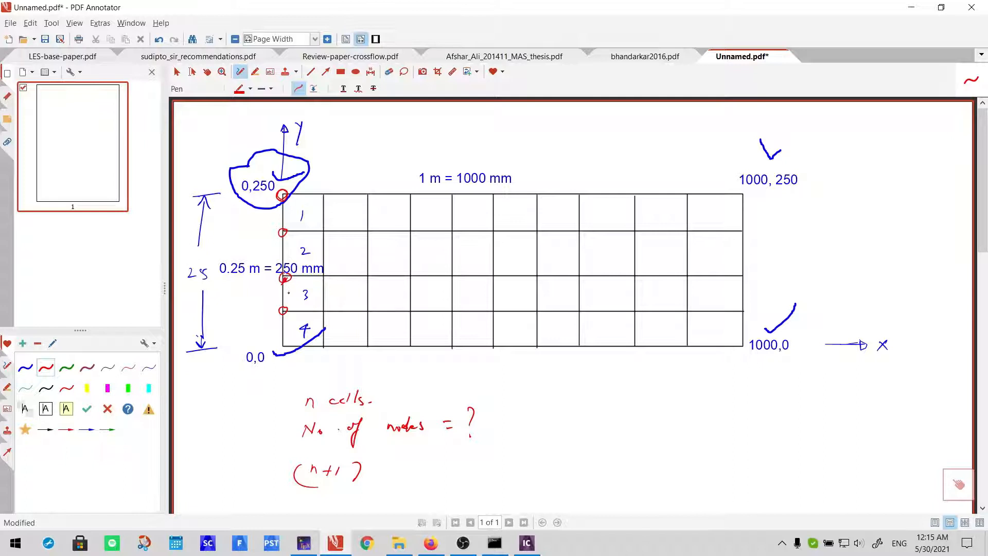
mouse_move(283, 342)
left_mouse_down()
mouse_move(304, 366)
mouse_move(335, 357)
left_mouse_up()
left_click(331, 361)
mouse_move(336, 352)
left_mouse_down()
mouse_move(332, 363)
mouse_move(369, 365)
mouse_move(377, 354)
mouse_move(395, 370)
left_mouse_up()
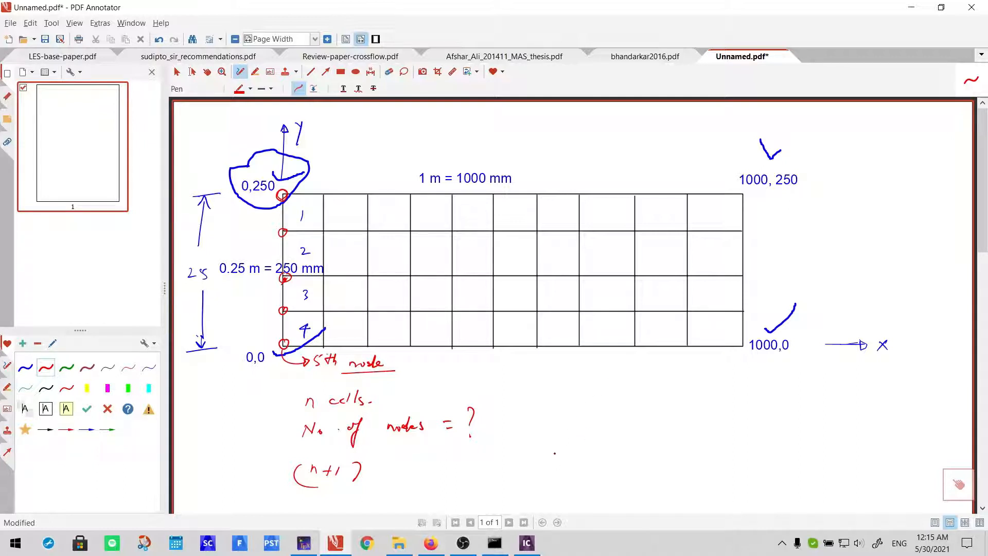
- Write the formula "No of nodes = (No of cells + 1)" in red beneath the grid
mouse_move(547, 492)
left_mouse_down()
mouse_move(563, 475)
mouse_move(572, 485)
mouse_move(613, 473)
mouse_move(604, 494)
mouse_move(677, 479)
mouse_move(727, 485)
mouse_move(742, 473)
mouse_move(763, 480)
left_mouse_up()
mouse_move(778, 471)
left_mouse_down()
mouse_move(770, 488)
mouse_move(812, 482)
left_mouse_up()
left_click_drag(815, 471, 824, 484)
mouse_move(832, 475)
left_mouse_down()
mouse_move(829, 481)
mouse_move(856, 477)
mouse_move(864, 487)
left_mouse_up()
mouse_move(879, 464)
left_mouse_down()
mouse_move(883, 477)
mouse_move(865, 499)
left_mouse_up()
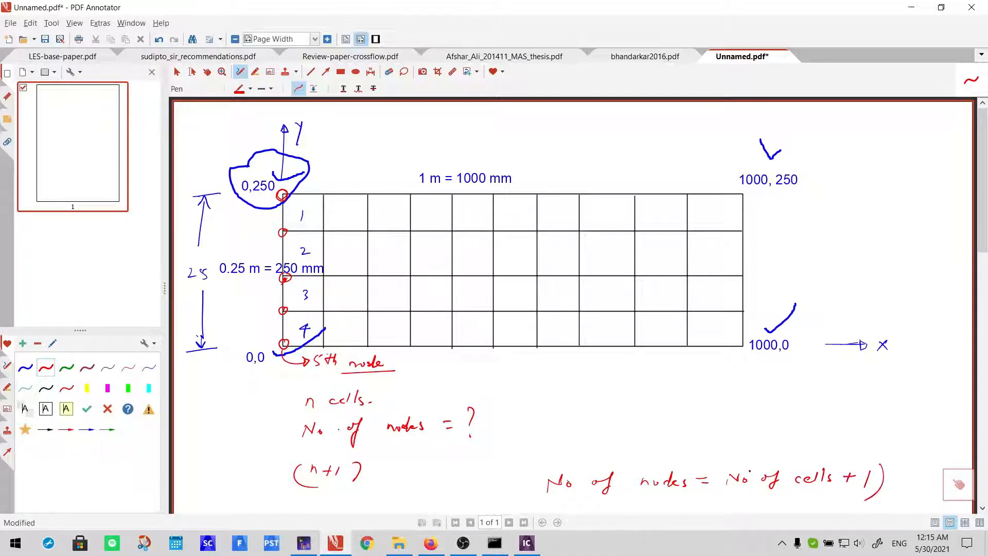
mouse_move(729, 470)
left_mouse_down()
mouse_move(729, 495)
mouse_move(747, 497)
left_mouse_up()
left_click(807, 490)
- Circle the 25 height label in red, and draw a horizontal dimension labelled "100 cells" above the grid
left_click_drag(210, 260, 198, 252)
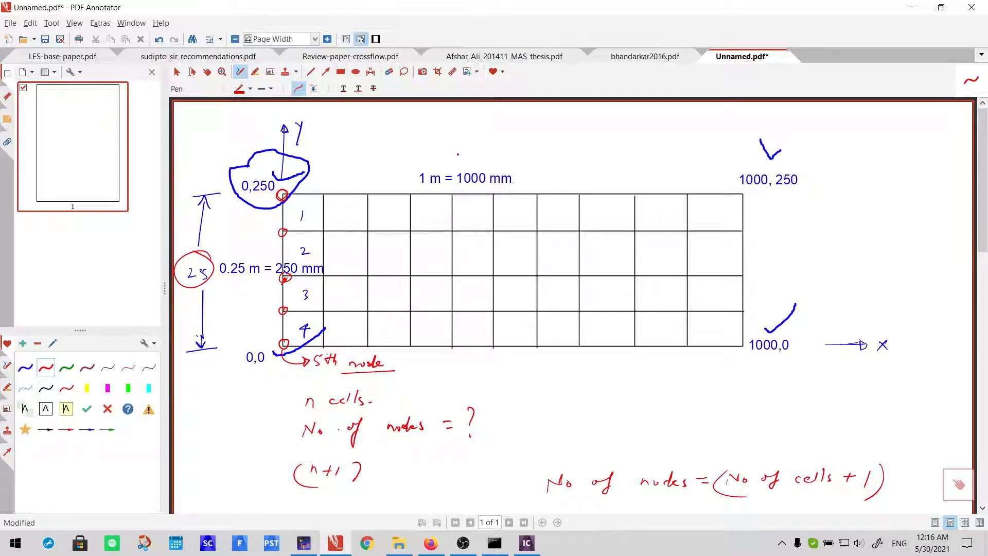
mouse_move(458, 138)
left_mouse_down()
mouse_move(455, 153)
mouse_move(465, 146)
left_mouse_up()
left_click_drag(473, 146, 736, 144)
mouse_move(443, 145)
left_mouse_down()
mouse_move(302, 148)
mouse_move(348, 149)
left_mouse_up()
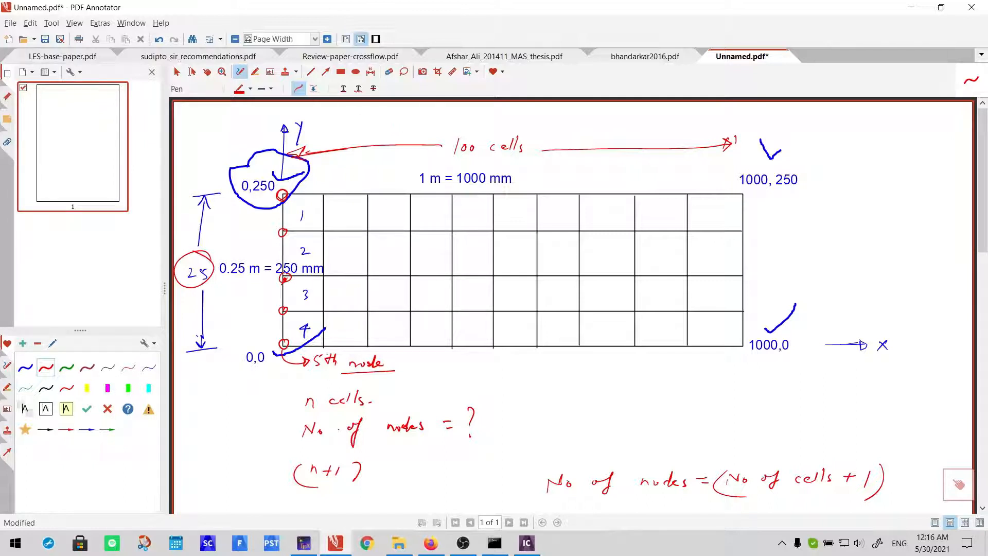
- Switch to ICEM CFD and bring up the blocking tools
left_click(527, 544)
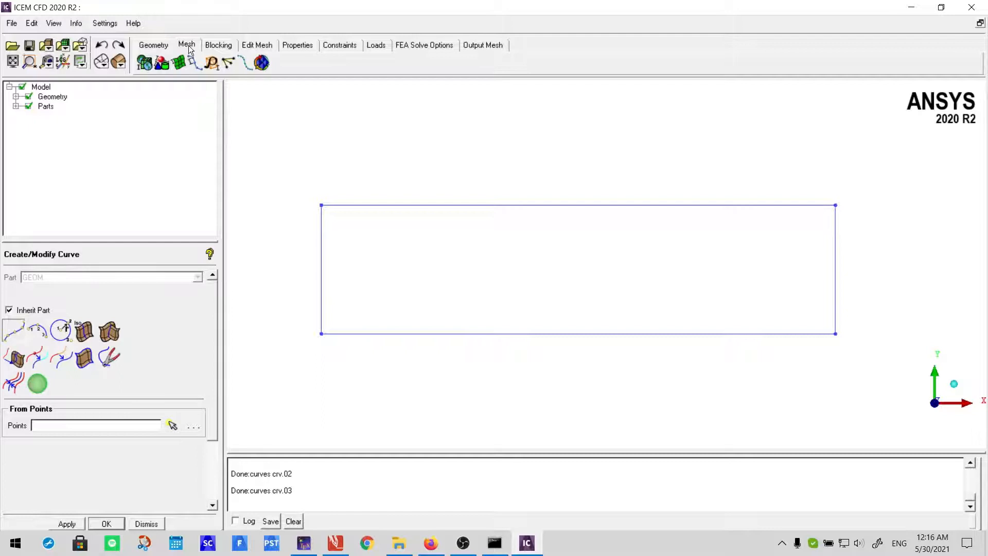
left_click(218, 46)
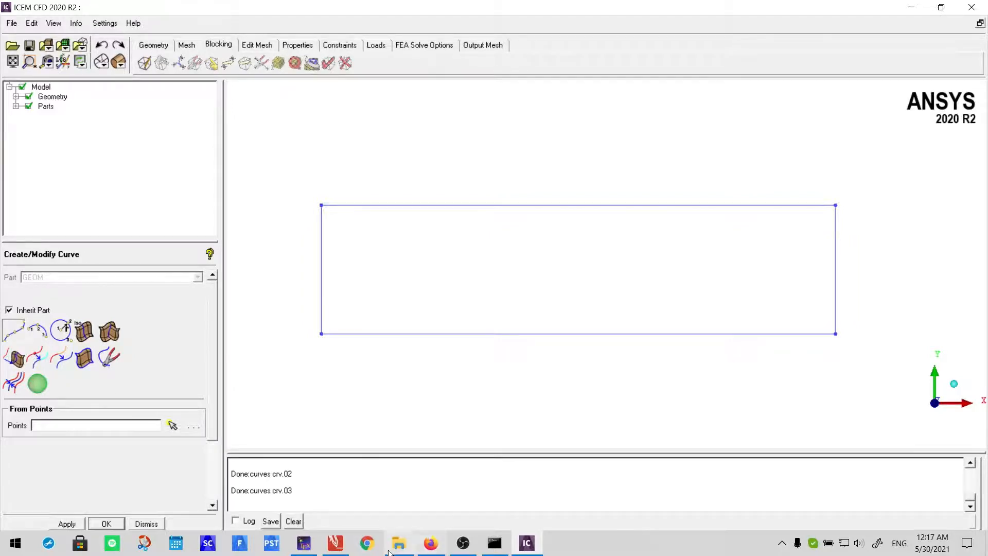
- Switch to PDF Annotator and draw a black circle in the blank area of the page below the notes
left_click(335, 543)
scroll(507, 332, "down", 10)
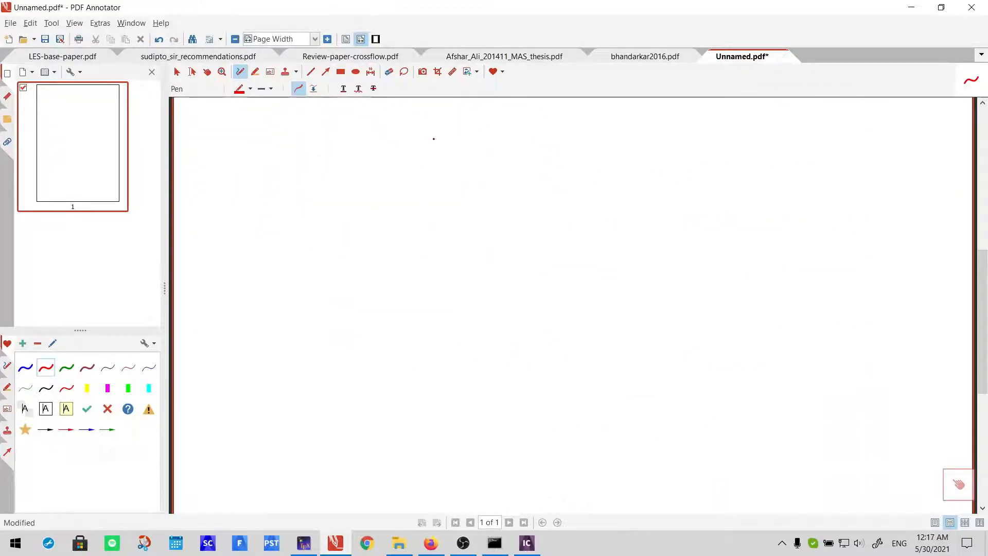
left_click(355, 72)
left_click_drag(373, 234, 565, 427)
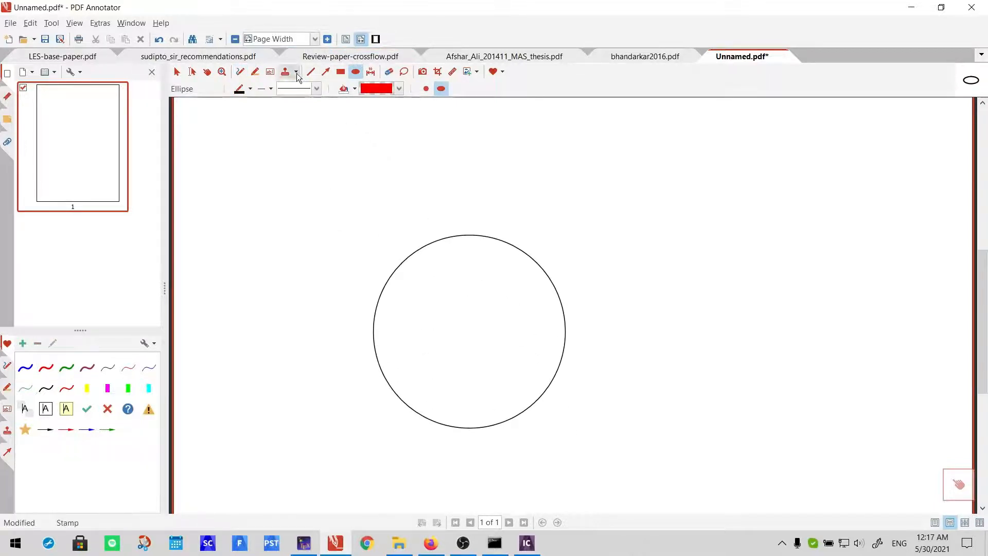
- Try enclosing the circle in a rectangle, and undo it
left_click(311, 72)
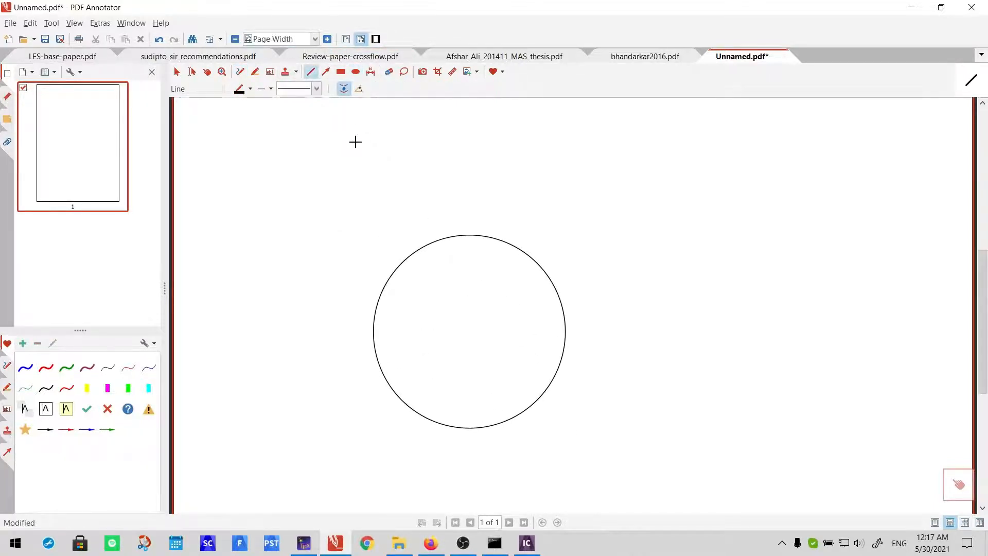
left_click(341, 72)
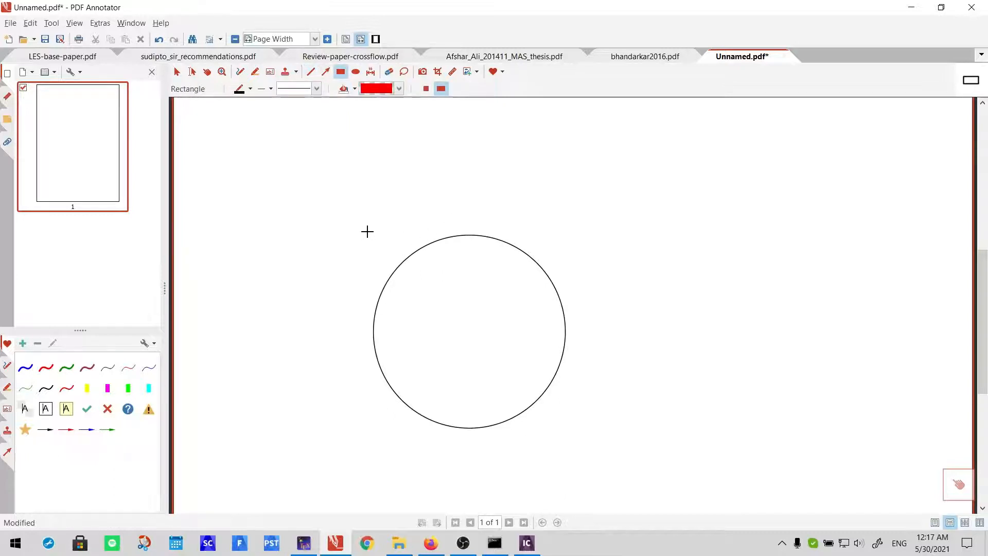
left_click_drag(370, 231, 566, 430)
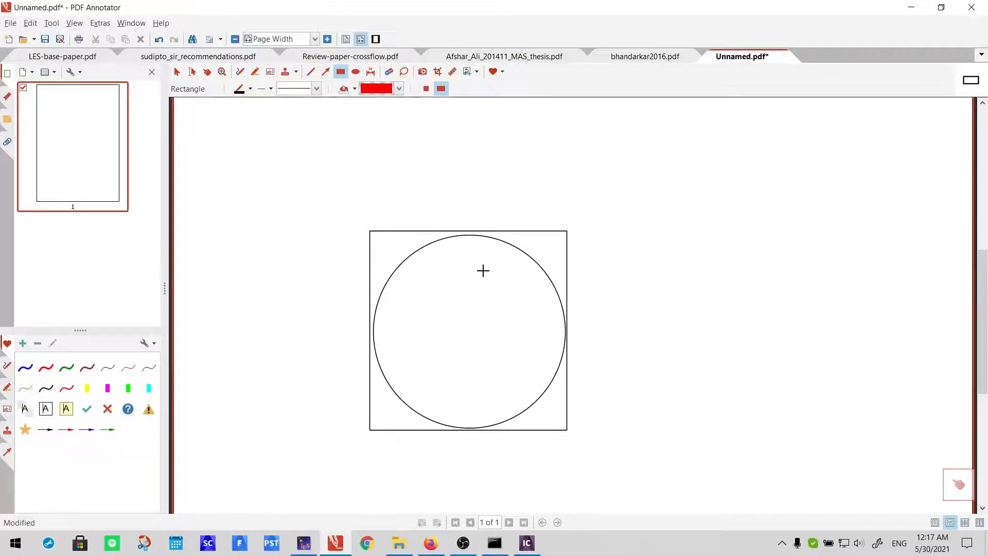
key("ctrl+z")
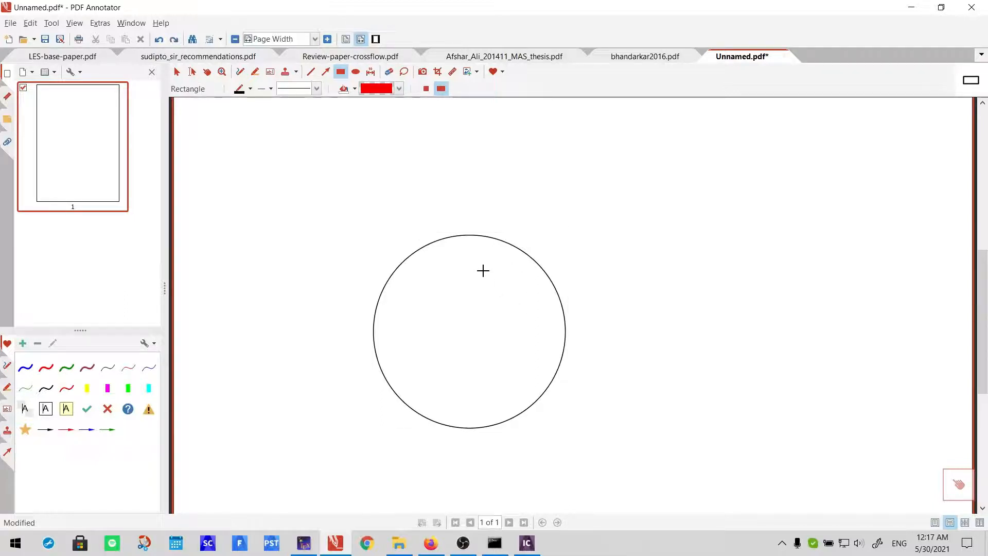
- Try drawing straight horizontal and vertical lines tangent to the circle, and undo them all
left_click(311, 72)
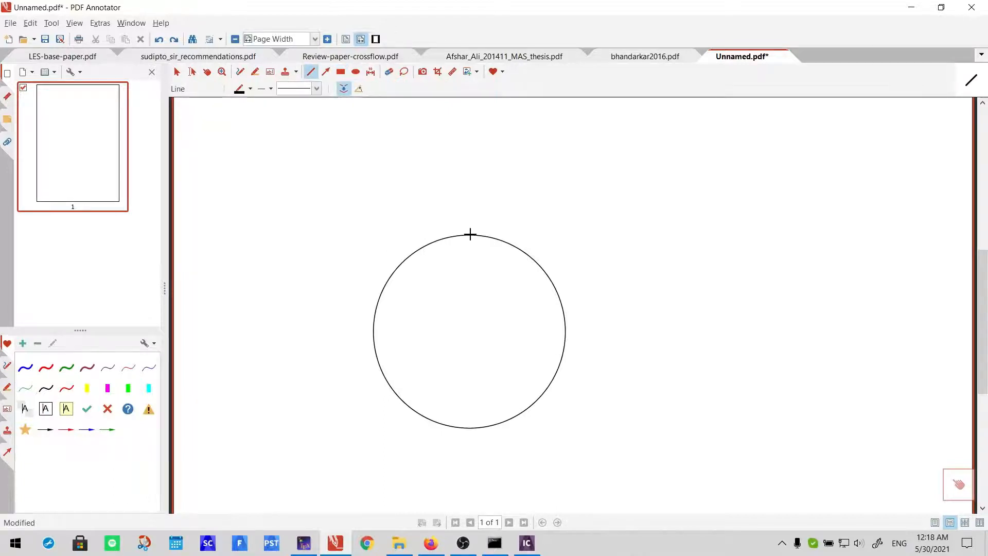
left_click_drag(471, 234, 562, 245)
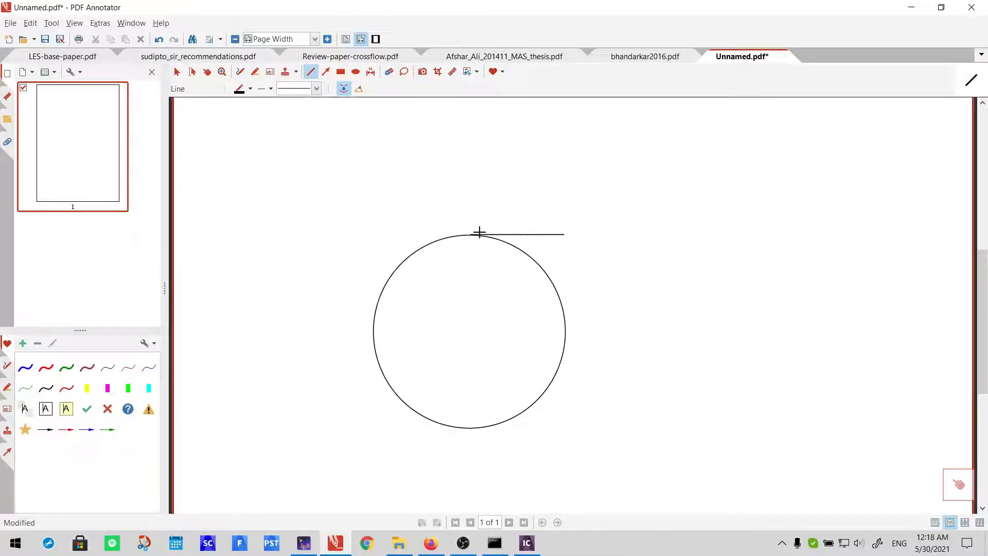
left_click_drag(473, 234, 379, 425)
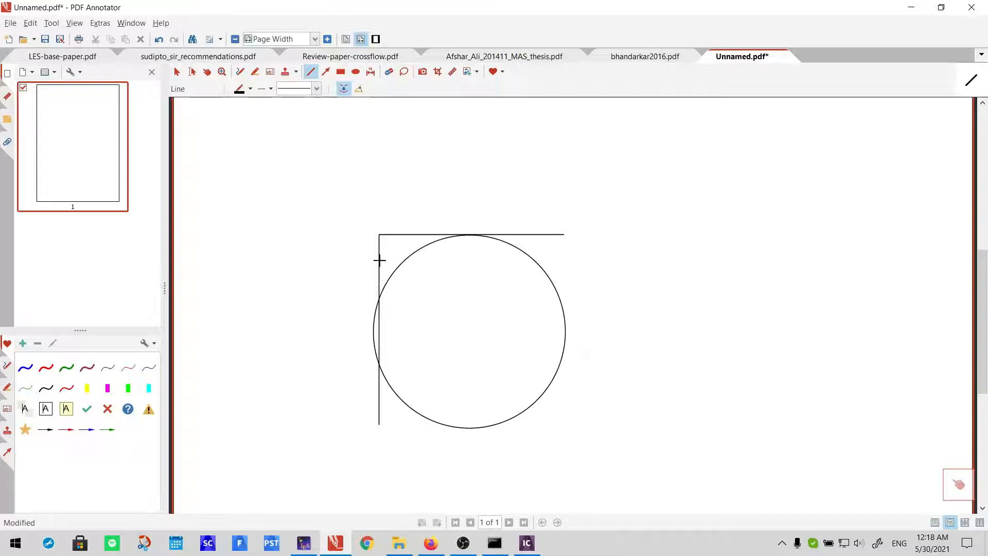
mouse_move(380, 261)
left_mouse_down()
mouse_move(386, 345)
mouse_move(376, 383)
left_mouse_up()
key("ctrl+z")
key("ctrl+z")
key("ctrl+z")
left_click_drag(374, 331, 376, 425)
key("ctrl+z")
key("ctrl+z")
key("ctrl+z")
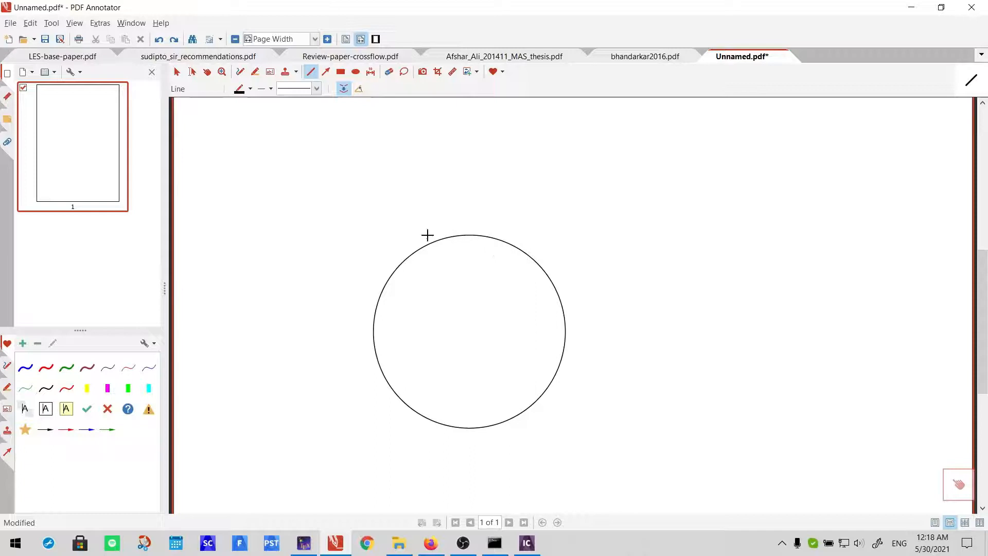
- Sketch a freehand blue square around the circle, with each side touching it
left_click(25, 367)
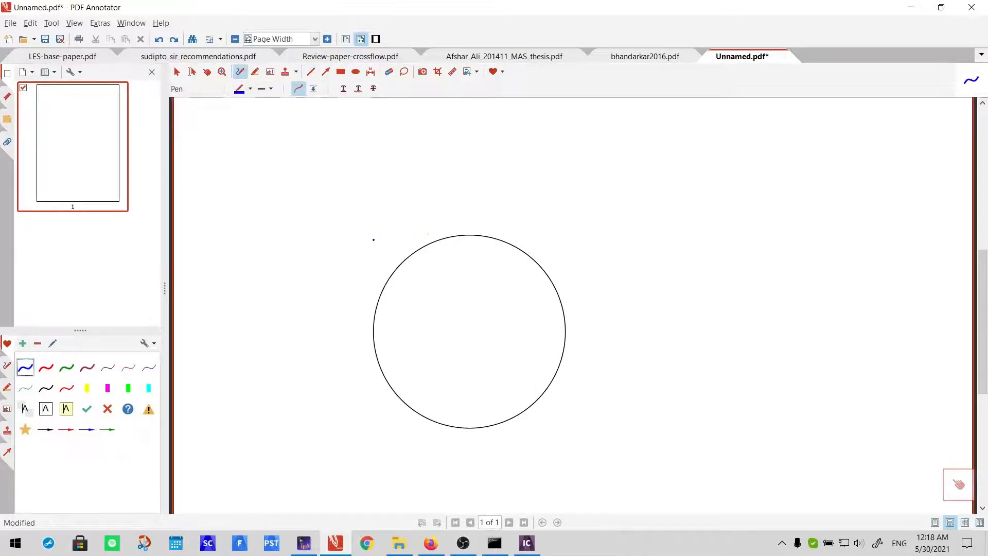
left_click_drag(368, 238, 587, 232)
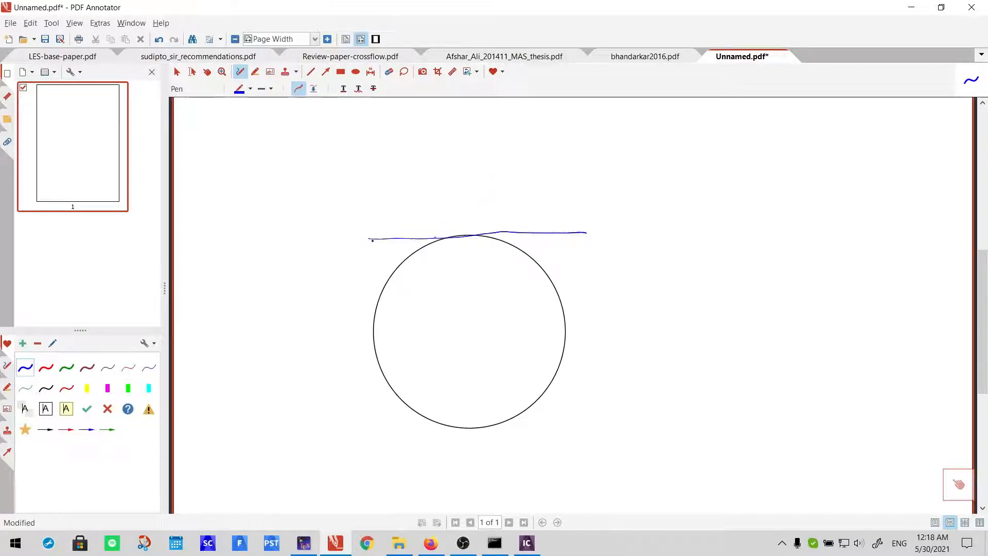
left_click_drag(370, 238, 373, 425)
left_click_drag(375, 233, 374, 450)
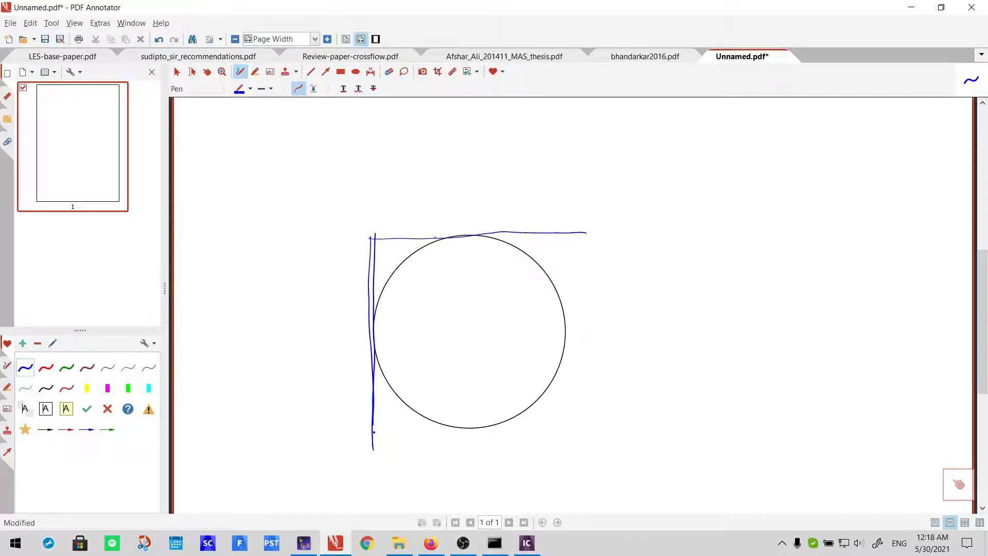
left_click_drag(366, 425, 474, 422)
left_click_drag(410, 428, 610, 414)
left_click_drag(562, 230, 570, 426)
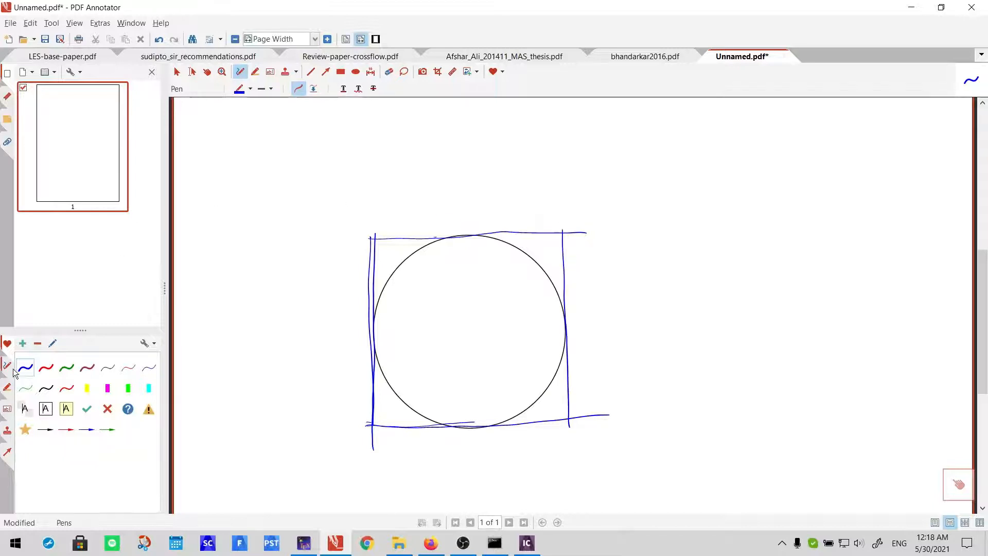
left_click_drag(373, 237, 515, 232)
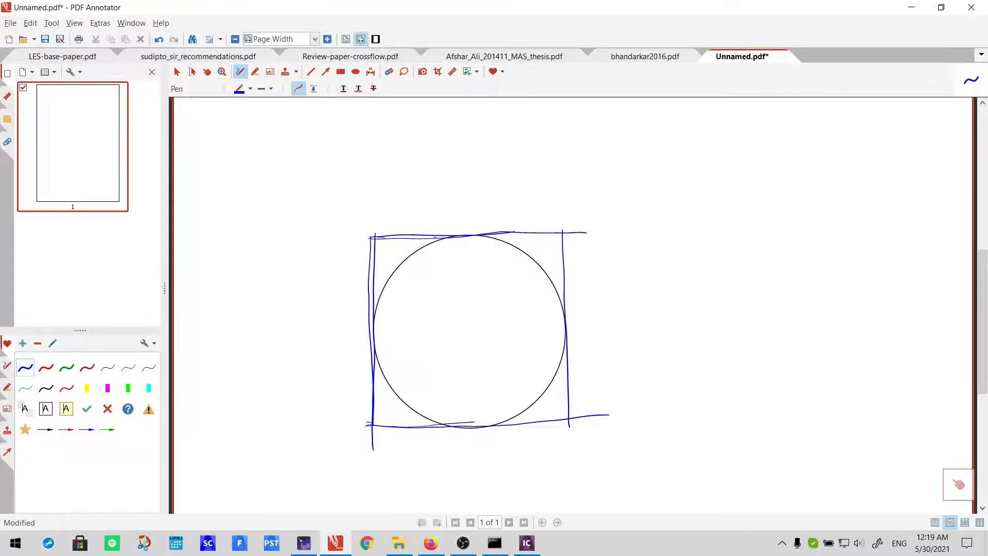
- Sketch two small blue squares away from the circle, and fill the circle's interior with crossing diagonal and horizontal strokes
mouse_move(744, 163)
left_mouse_down()
mouse_move(724, 165)
mouse_move(722, 184)
mouse_move(743, 184)
mouse_move(744, 165)
left_mouse_up()
mouse_move(745, 233)
left_mouse_down()
mouse_move(742, 251)
mouse_move(760, 250)
left_mouse_up()
left_click_drag(436, 262, 393, 372)
left_click_drag(479, 253, 415, 382)
left_click_drag(514, 276, 457, 387)
left_click_drag(530, 309, 489, 392)
left_click_drag(544, 338, 523, 391)
left_click_drag(416, 294, 534, 285)
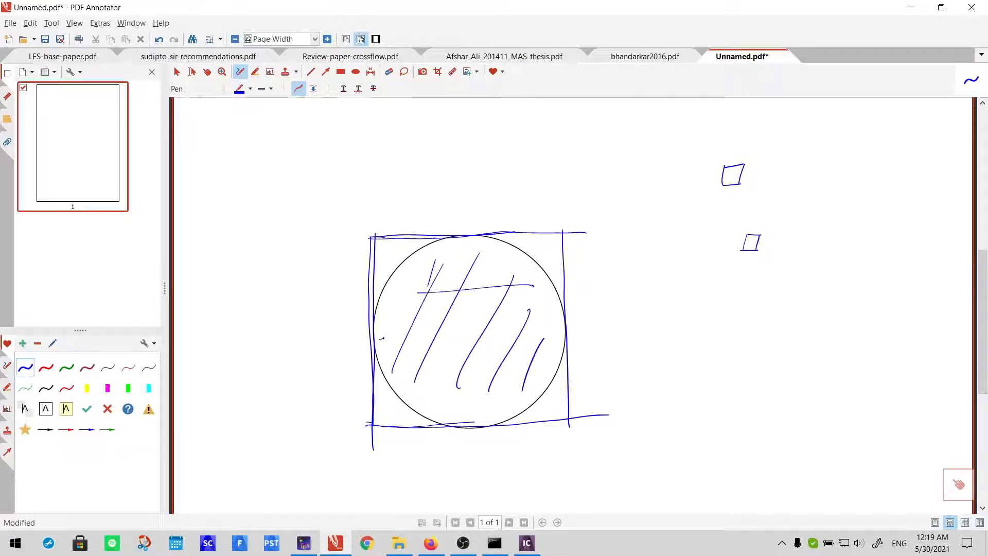
left_click_drag(377, 340, 518, 331)
left_click_drag(408, 381, 522, 366)
left_click_drag(448, 387, 504, 381)
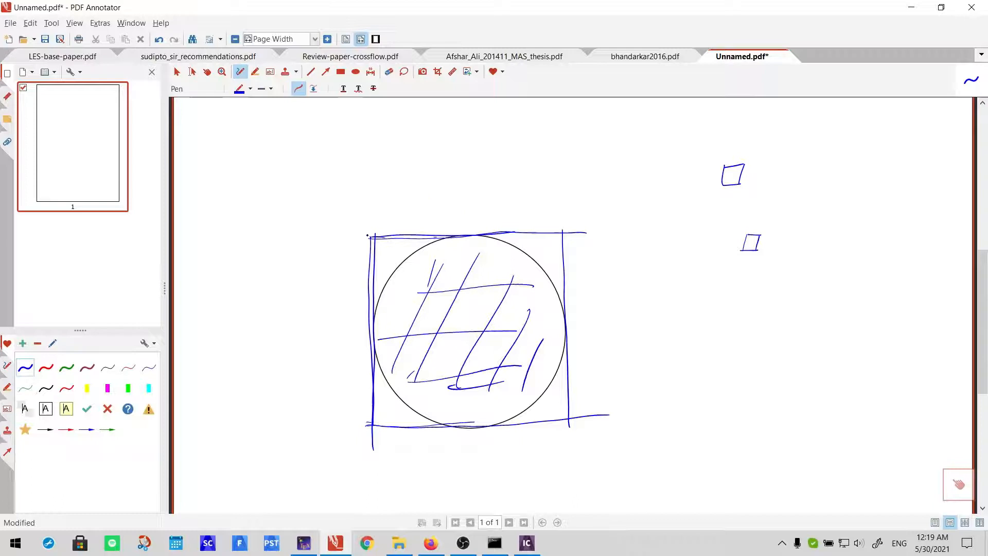
- Retrace the square's top and bottom sides in blue, with short strokes at its upper left corner and beside its right side
left_click_drag(367, 235, 377, 230)
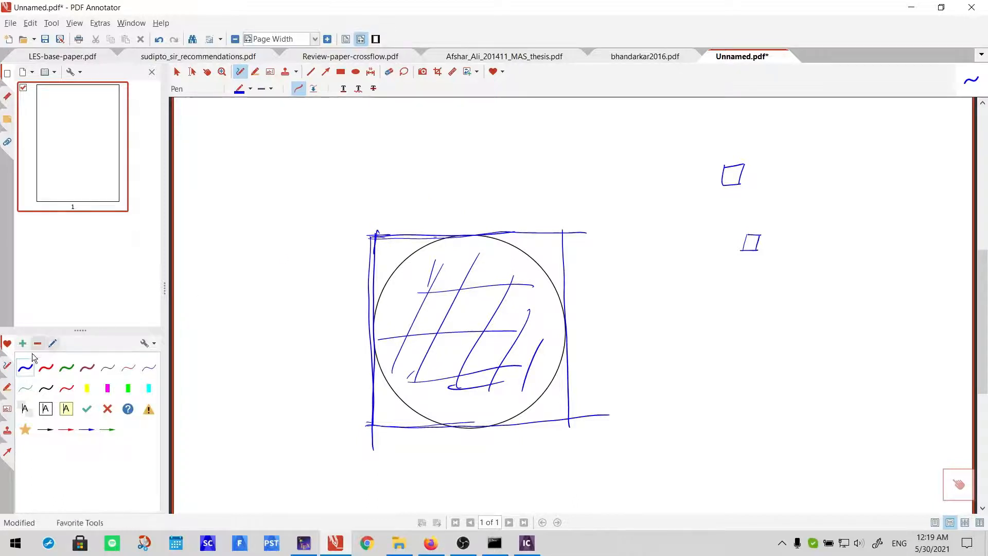
left_click(26, 369)
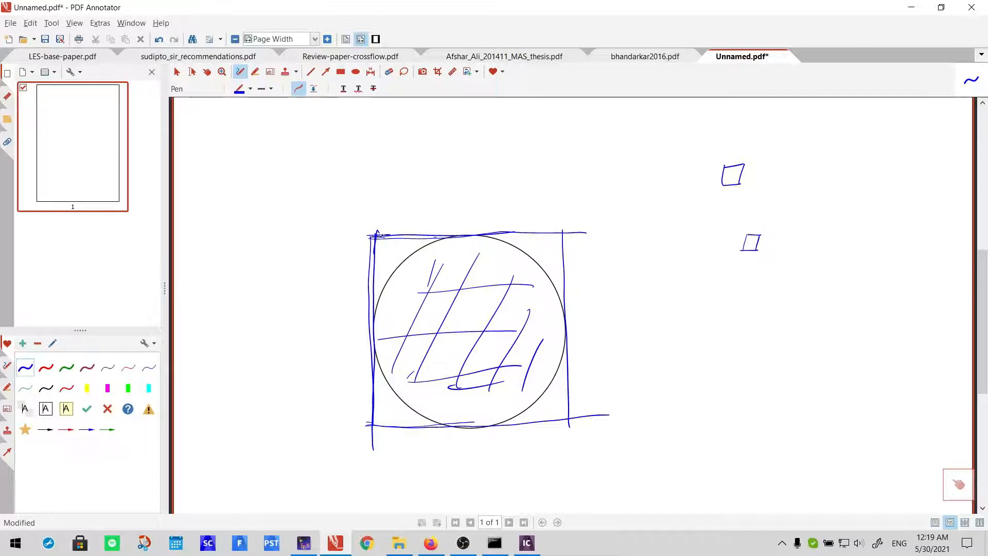
left_click_drag(376, 233, 567, 225)
mouse_move(560, 351)
left_mouse_down()
mouse_move(561, 397)
mouse_move(367, 435)
left_mouse_up()
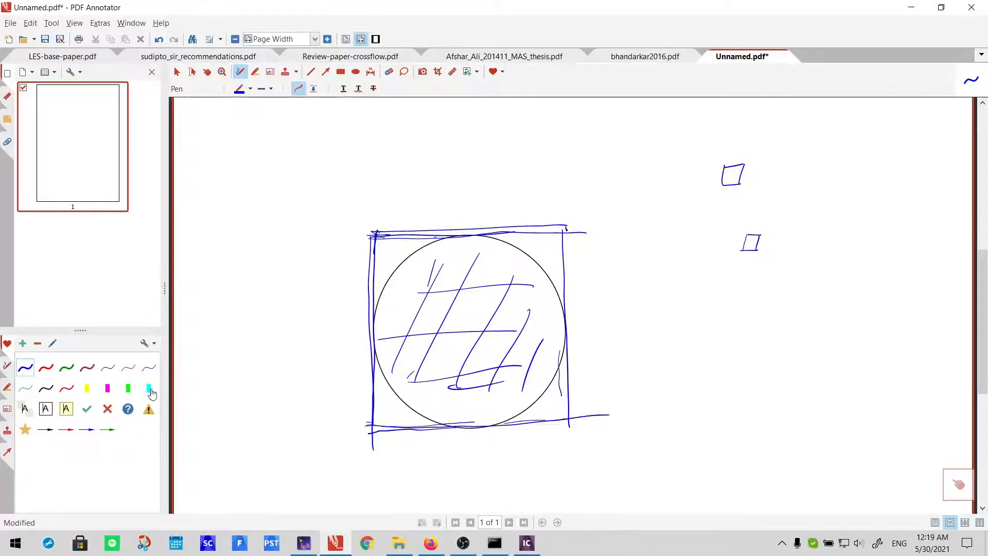
- Mark the square's left and bottom sides with red ticks, and trace red arcs just inside the circle
left_click(45, 367)
mouse_move(375, 269)
left_mouse_down()
mouse_move(361, 291)
mouse_move(366, 310)
left_mouse_up()
left_click_drag(420, 412, 405, 438)
mouse_move(378, 334)
left_mouse_down()
mouse_move(380, 355)
mouse_move(512, 390)
left_mouse_up()
left_click_drag(537, 317, 533, 355)
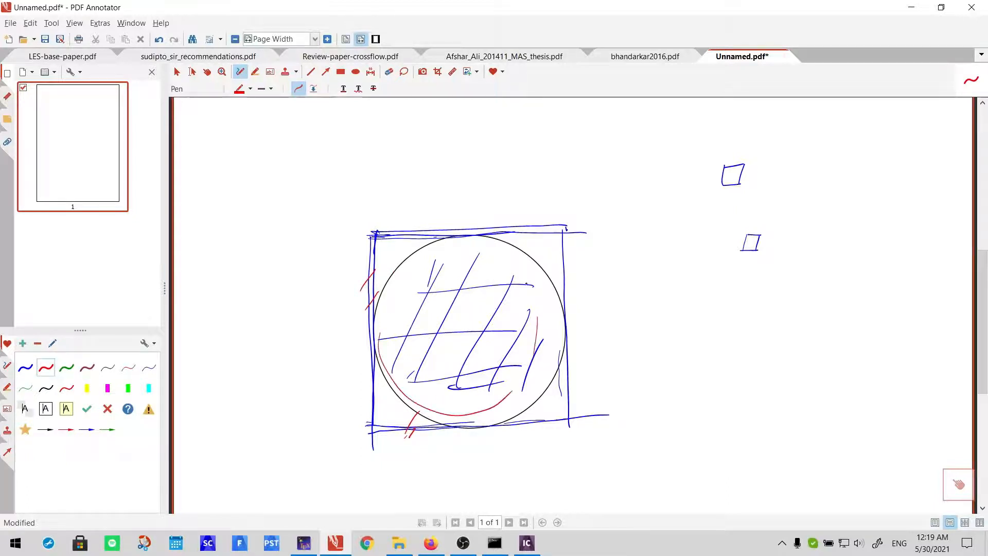
left_click_drag(421, 285, 516, 268)
left_click(462, 545)
left_click(460, 546)
- Point a red arrow at the square's top side near its upper right corner, and label it with an underlined "Edge"
left_click(46, 369)
mouse_move(545, 221)
left_mouse_down()
mouse_move(568, 189)
mouse_move(547, 219)
mouse_move(562, 227)
mouse_move(561, 245)
mouse_move(567, 227)
mouse_move(569, 246)
left_mouse_up()
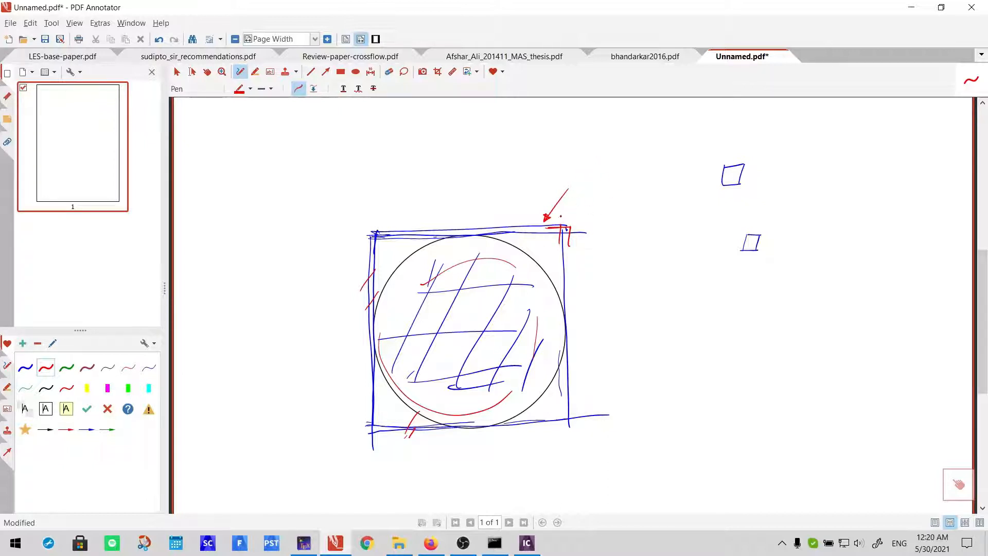
mouse_move(545, 224)
left_mouse_down()
mouse_move(562, 223)
mouse_move(564, 253)
left_mouse_up()
mouse_move(580, 181)
left_mouse_down()
mouse_move(583, 189)
mouse_move(601, 189)
mouse_move(595, 211)
left_mouse_up()
left_click_drag(603, 192, 613, 192)
left_click_drag(574, 202, 618, 198)
- Add red tick marks at the right, bottom, left and top edges of the square
left_click_drag(573, 273, 559, 288)
left_click_drag(534, 428, 524, 448)
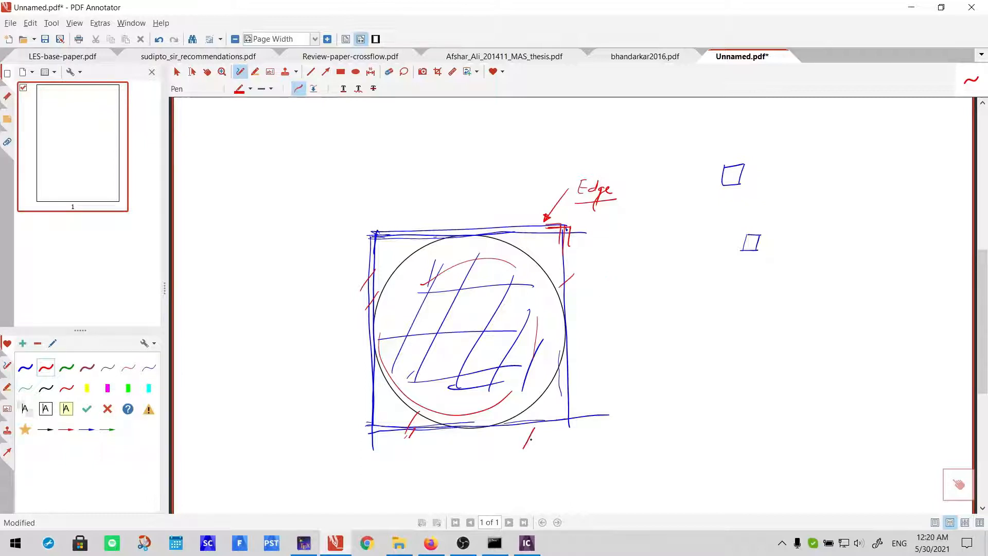
left_click_drag(354, 401, 379, 396)
mouse_move(389, 249)
left_mouse_down()
mouse_move(395, 223)
mouse_move(396, 239)
left_mouse_up()
- Draw a curved red arrow pointing to the circle's outline, and label it with an underlined "Curve"
left_click_drag(545, 266, 652, 262)
mouse_move(544, 260)
left_mouse_down()
mouse_move(538, 269)
mouse_move(549, 265)
left_mouse_up()
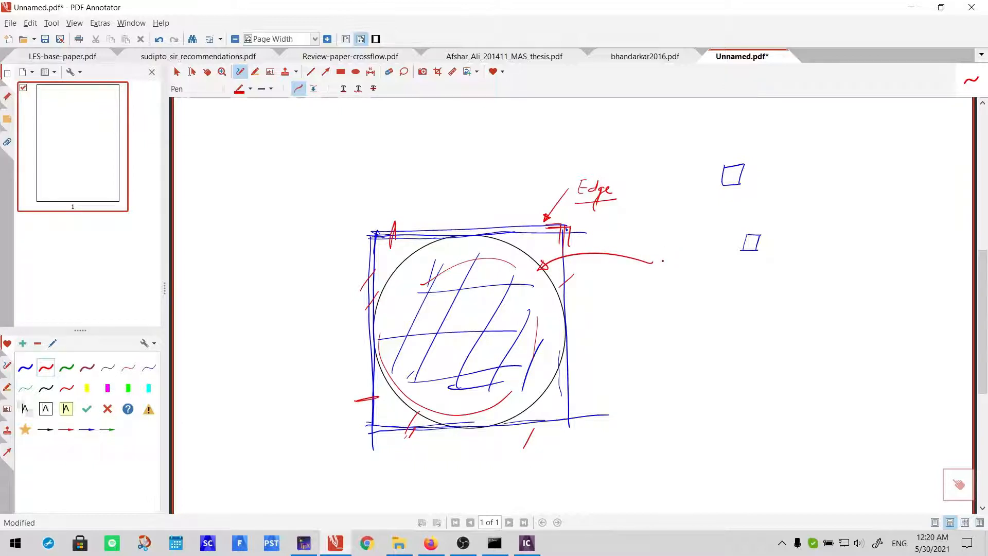
mouse_move(667, 260)
left_mouse_down()
mouse_move(667, 271)
mouse_move(709, 268)
left_mouse_up()
left_click_drag(643, 286, 708, 283)
- Handwrite "Geometry" and "Block" in red as two side-by-side headings below the "Curve" label
scroll(743, 295, "down", 1)
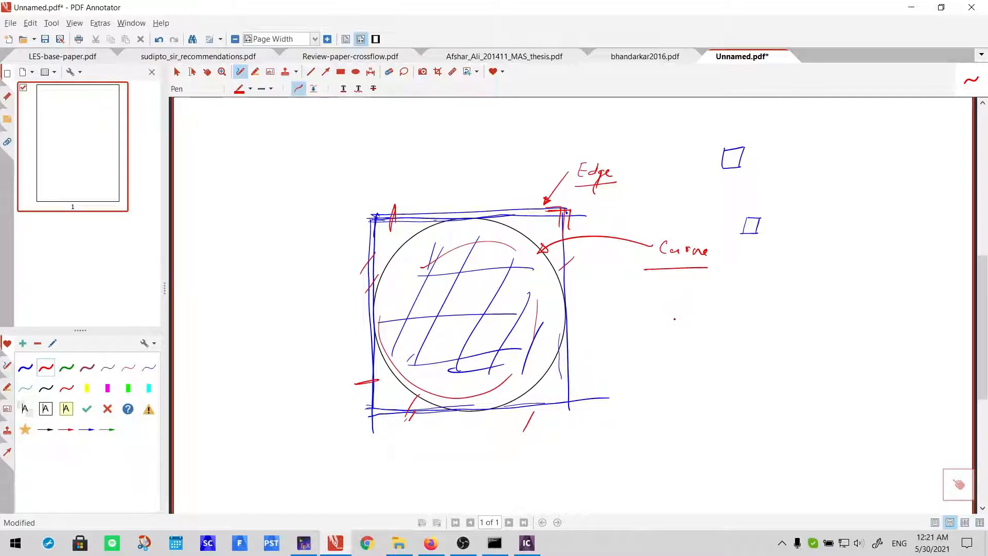
mouse_move(677, 308)
left_mouse_down()
mouse_move(669, 333)
mouse_move(723, 319)
mouse_move(731, 323)
mouse_move(721, 340)
left_mouse_up()
left_click_drag(834, 312, 831, 326)
mouse_move(831, 311)
left_mouse_down()
mouse_move(832, 325)
mouse_move(850, 324)
left_mouse_up()
left_click_drag(858, 318, 871, 319)
left_click_drag(875, 311, 874, 324)
mouse_move(881, 315)
left_mouse_down()
mouse_move(890, 329)
mouse_move(860, 323)
left_mouse_up()
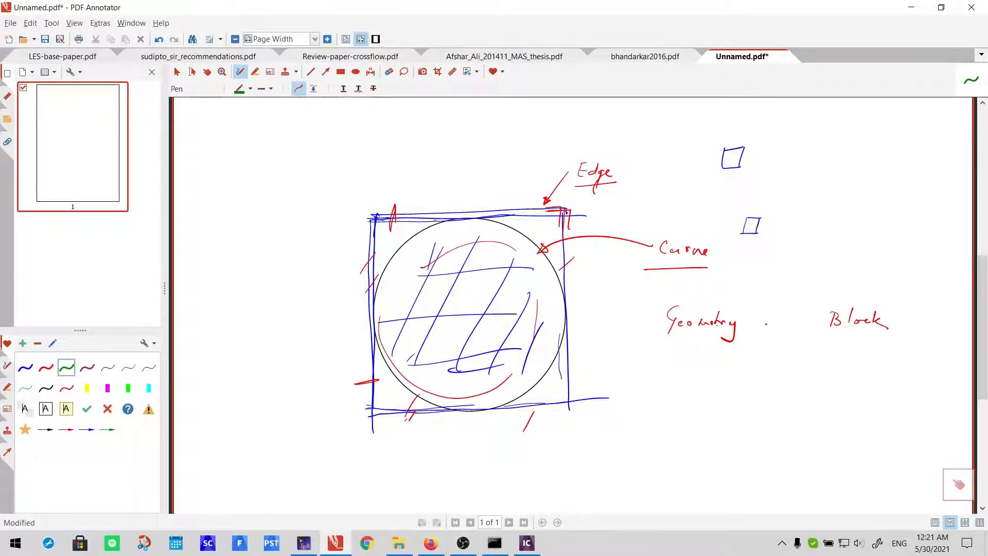
- Link "Geometry" to "Block" with a green arrow labelled "Association", and underline both headings in blue
mouse_move(755, 324)
left_mouse_down()
mouse_move(815, 321)
mouse_move(764, 311)
mouse_move(787, 305)
mouse_move(844, 303)
left_mouse_up()
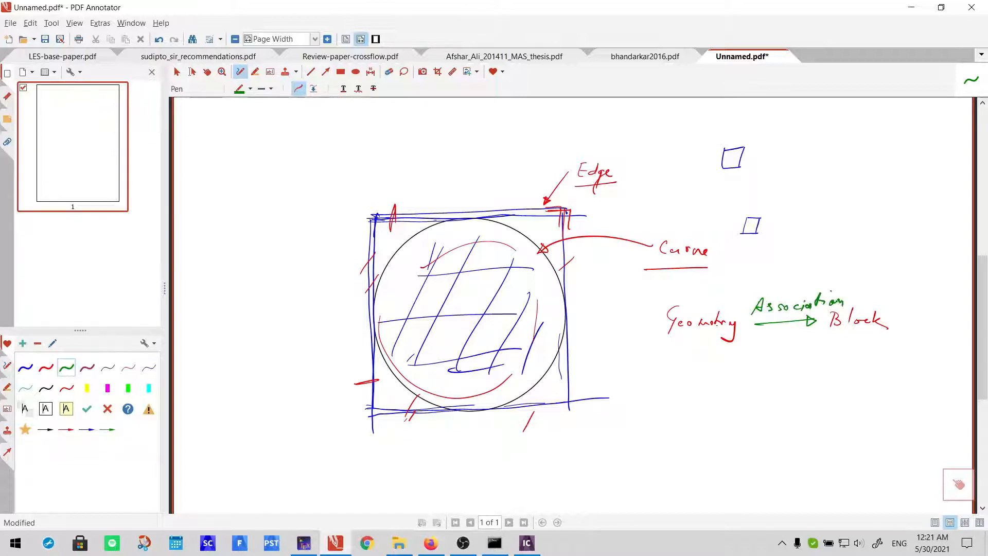
left_click(26, 369)
left_click_drag(662, 344, 756, 338)
left_click_drag(826, 339, 887, 334)
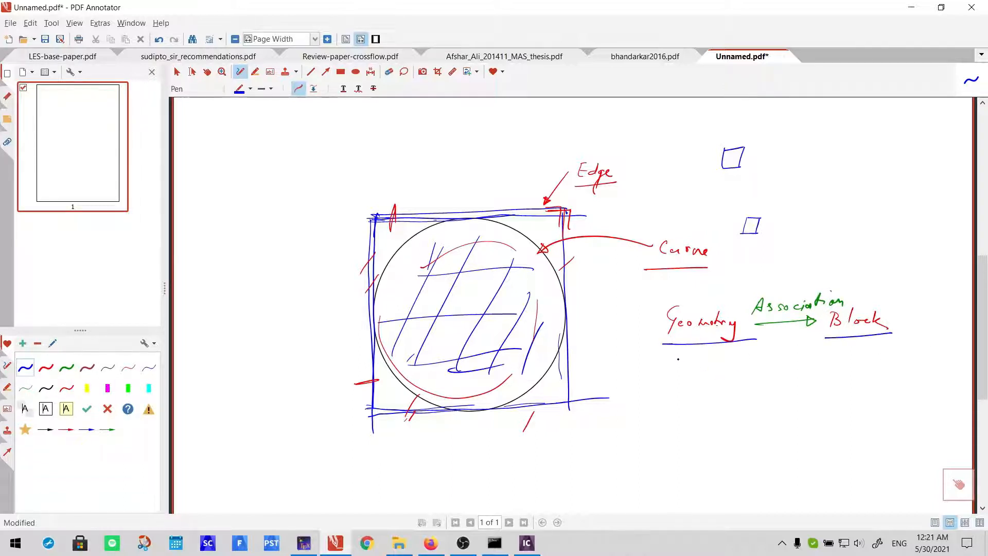
mouse_move(684, 362)
left_mouse_down()
mouse_move(684, 379)
mouse_move(717, 370)
left_mouse_up()
key("ctrl+z")
key("ctrl+z")
key("ctrl+z")
key("ctrl+z")
- Handwrite "Point" in blue under the "Geometry" heading
left_click_drag(686, 367, 680, 386)
left_click_drag(686, 365, 719, 383)
left_click(699, 379)
left_click(705, 381)
left_click_drag(724, 370, 729, 378)
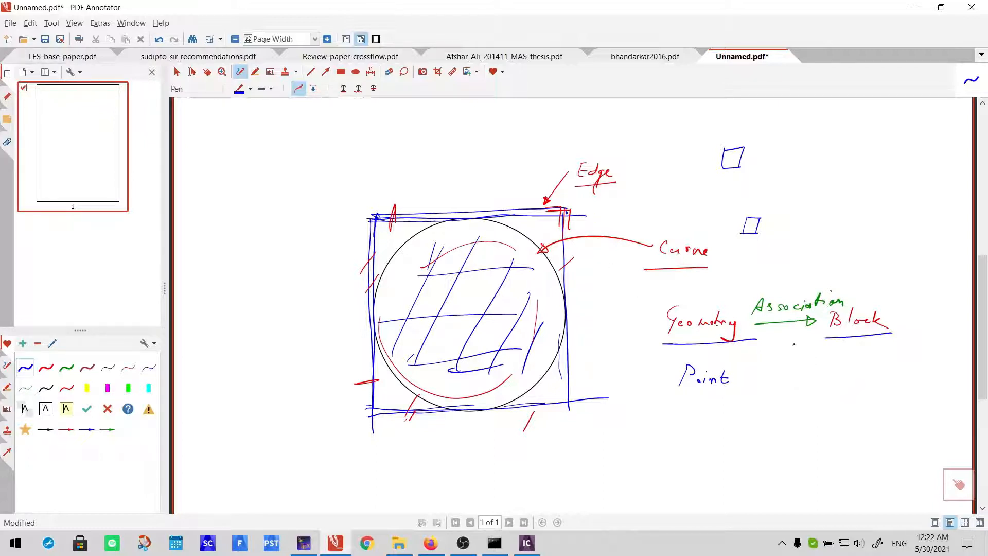
- Mark the square's upper right corner with blue and red crossing strokes and a small red circle
mouse_move(535, 211)
left_mouse_down()
mouse_move(590, 208)
mouse_move(565, 225)
mouse_move(577, 208)
left_mouse_up()
left_click(45, 367)
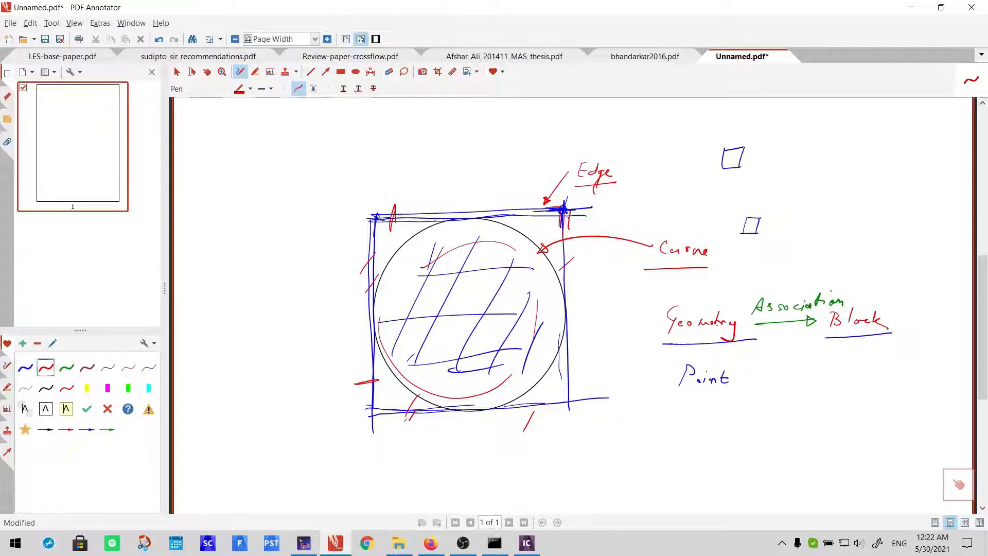
mouse_move(538, 211)
left_mouse_down()
mouse_move(578, 208)
mouse_move(564, 228)
mouse_move(564, 205)
left_mouse_up()
left_click(958, 484)
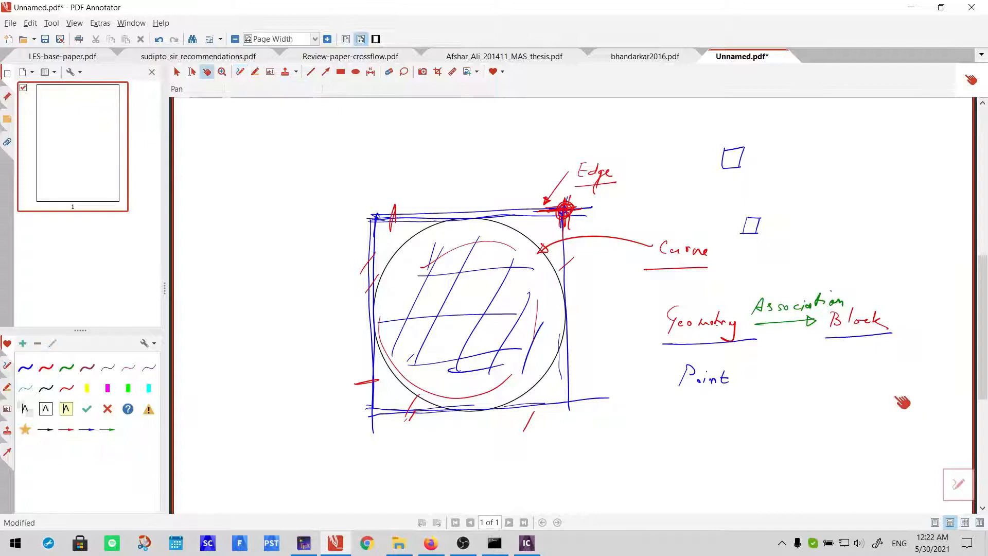
left_click(571, 216)
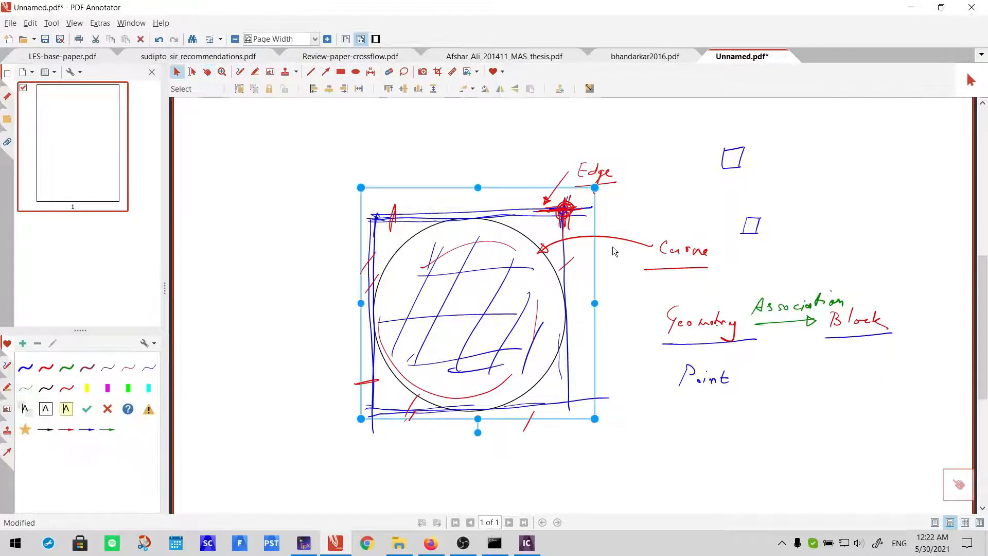
left_click(612, 237)
left_click(652, 296)
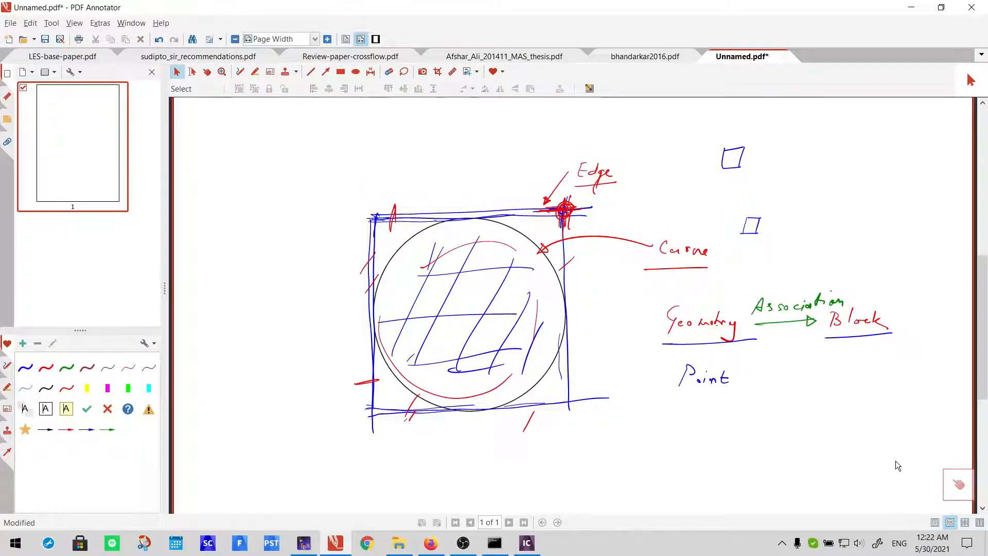
left_click(957, 489)
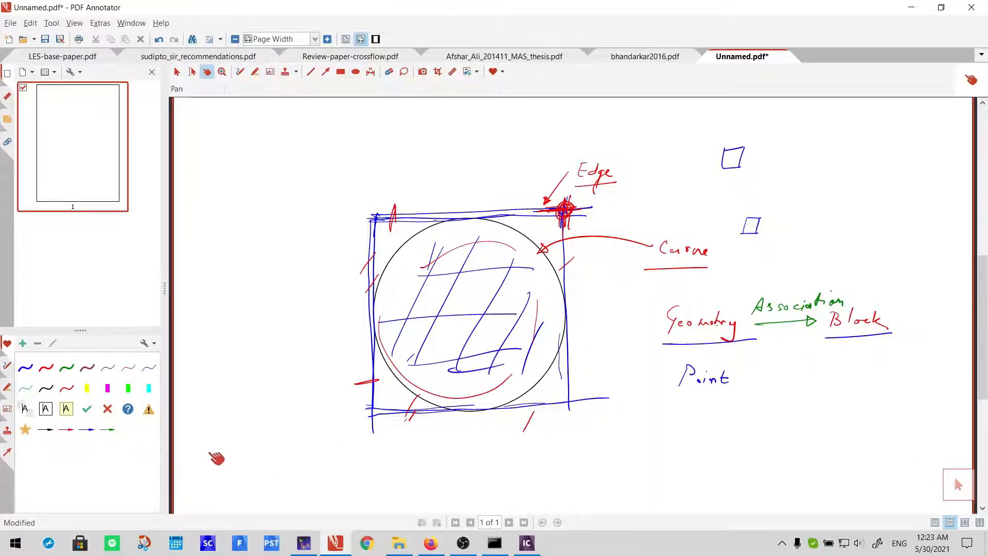
- Draw a blue arrow outward from the marked corner, and label it with an underlined "Vertex"
left_click(25, 367)
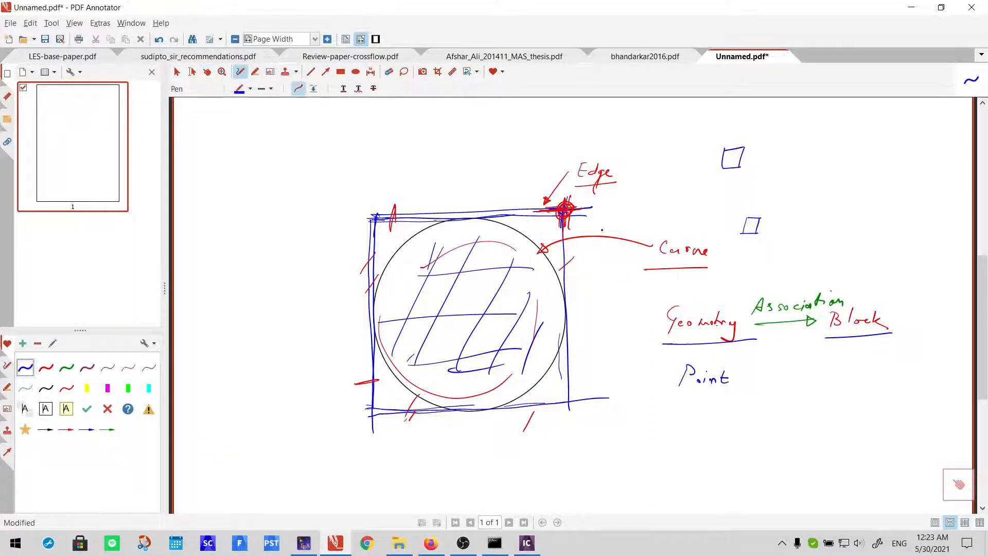
mouse_move(582, 208)
left_mouse_down()
mouse_move(668, 195)
mouse_move(691, 205)
left_mouse_up()
left_click_drag(687, 194, 705, 209)
left_click_drag(667, 215, 708, 214)
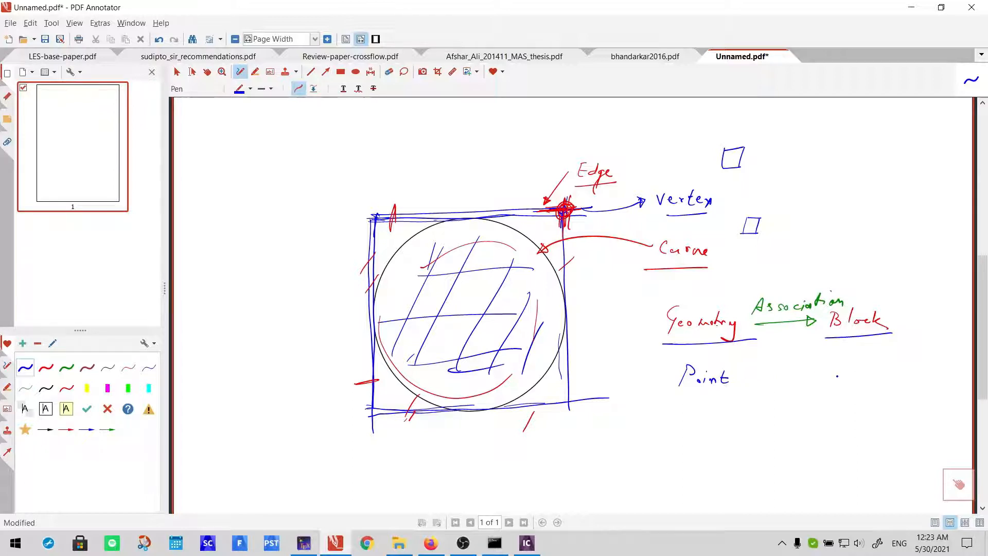
- Handwrite "vertex (vertices)" in blue under the "Block" heading, opposite "Point", and underline "vertices"
left_click_drag(838, 372, 848, 373)
left_click_drag(843, 378, 855, 380)
left_click_drag(857, 376, 867, 382)
left_click_drag(865, 376, 879, 380)
mouse_move(881, 376)
left_mouse_down()
mouse_move(887, 381)
mouse_move(878, 383)
left_mouse_up()
mouse_move(901, 362)
left_mouse_down()
mouse_move(897, 388)
mouse_move(914, 367)
mouse_move(923, 376)
left_mouse_up()
mouse_move(925, 376)
left_mouse_down()
mouse_move(957, 375)
mouse_move(965, 362)
mouse_move(912, 388)
left_mouse_up()
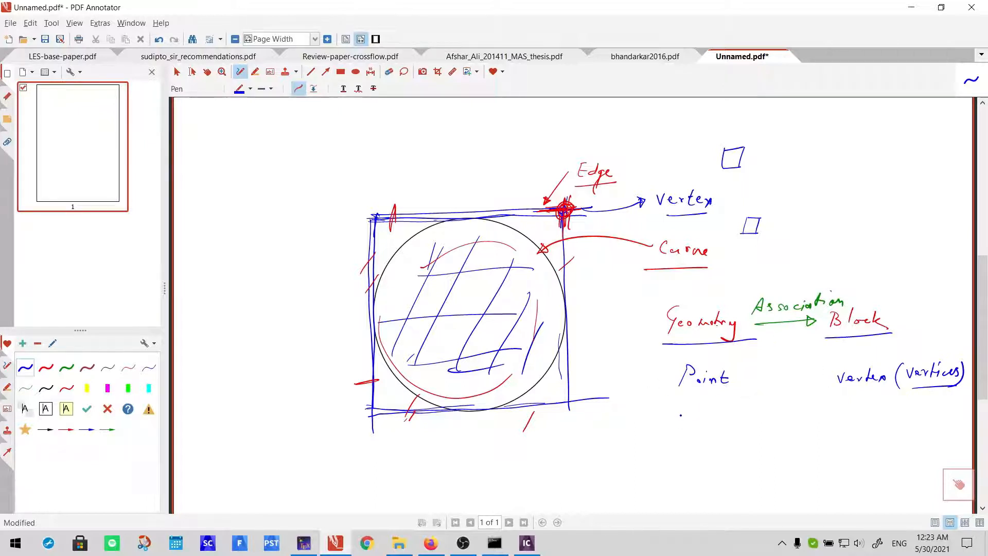
- Handwrite "Curve" below "Point", and label the square "Block" with an underline and an arrow to its top side
mouse_move(680, 415)
left_mouse_down()
mouse_move(681, 428)
mouse_move(724, 424)
left_mouse_up()
mouse_move(423, 192)
left_mouse_down()
mouse_move(434, 202)
mouse_move(455, 197)
left_mouse_up()
left_click_drag(466, 195, 466, 201)
mouse_move(469, 196)
left_mouse_down()
mouse_move(475, 204)
mouse_move(439, 206)
mouse_move(503, 201)
left_mouse_up()
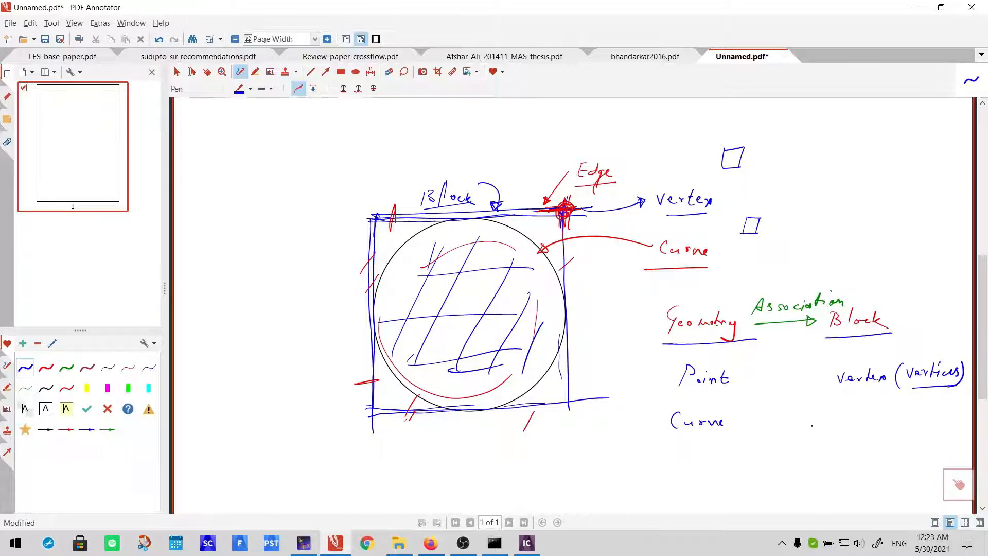
- Try adding a second blue arrow from the "Block" label to the square's left side, and undo it
left_click_drag(410, 193, 373, 302)
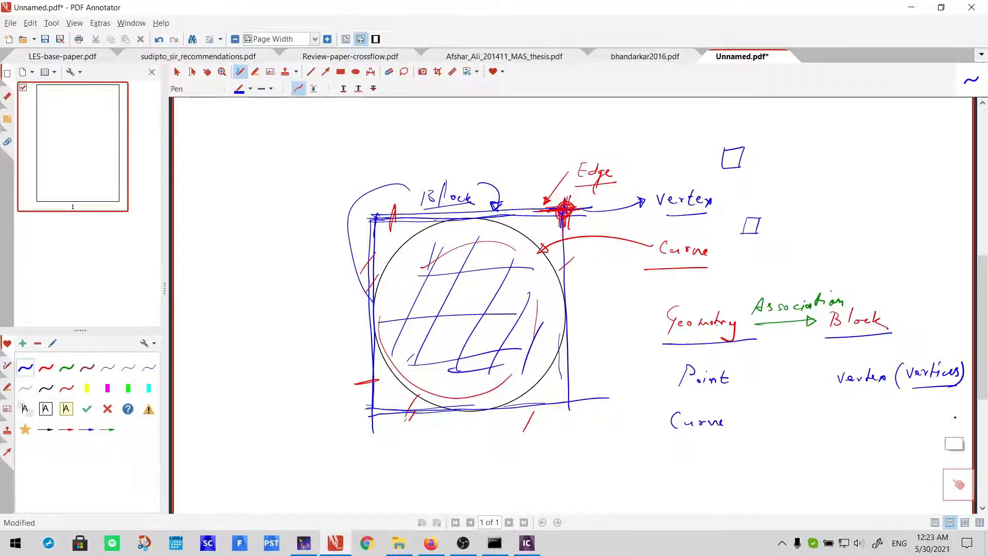
key("ctrl+z")
left_click(958, 485)
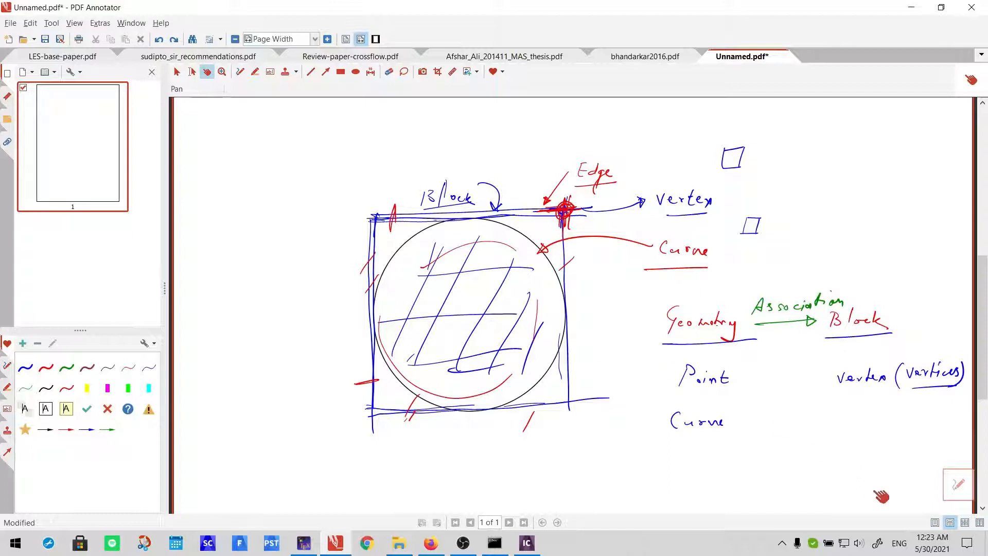
left_click(959, 485)
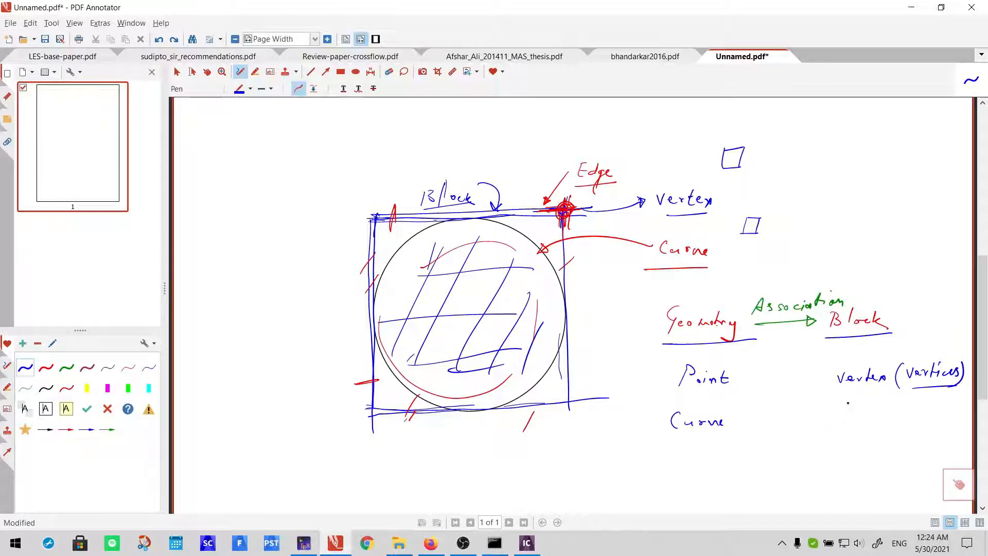
- Handwrite "Edge" opposite "Curve" in the association list, and draw a blue bracket alongside the "Point" and "Curve" rows
mouse_move(845, 414)
left_mouse_down()
mouse_move(840, 427)
mouse_move(859, 410)
mouse_move(861, 438)
mouse_move(873, 423)
left_mouse_up()
scroll(861, 438, "down", 3)
scroll(958, 448, "up", 2)
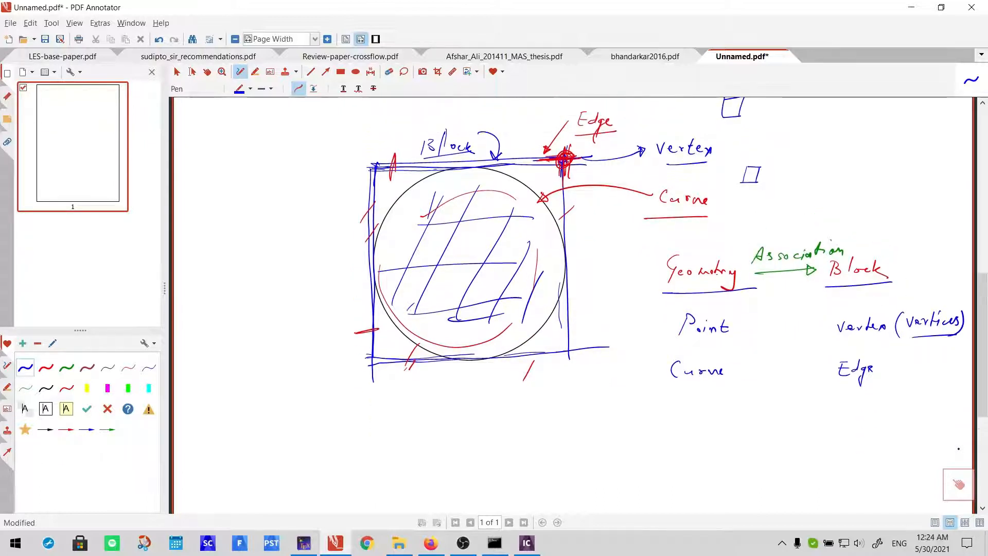
scroll(958, 449, "up", 4)
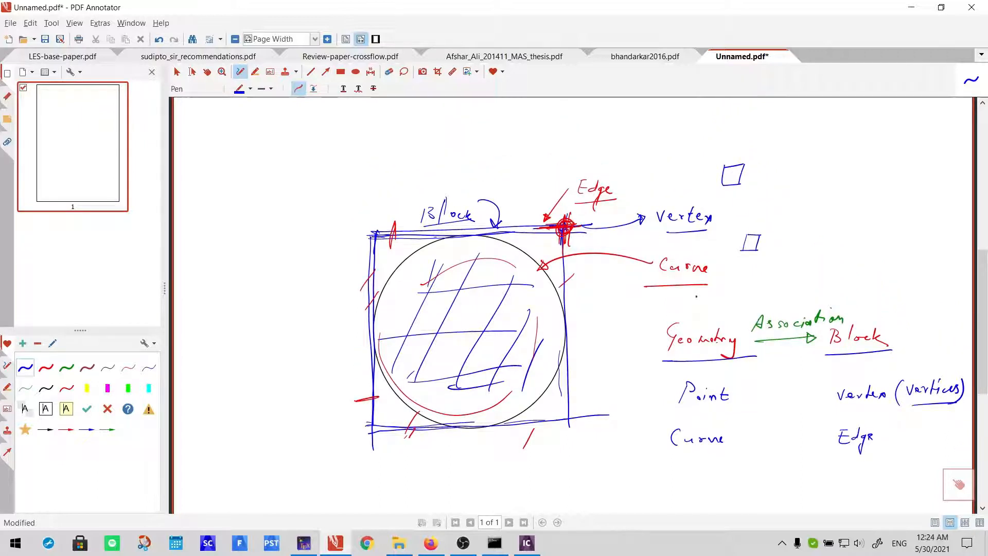
mouse_move(663, 377)
left_mouse_down()
mouse_move(641, 392)
mouse_move(646, 464)
left_mouse_up()
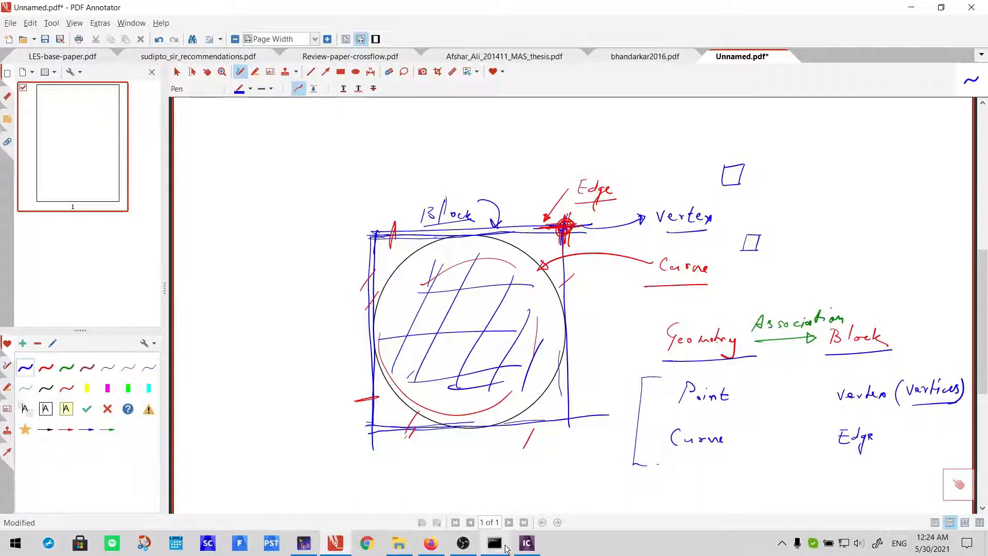
- Switch to ICEM CFD, start creating a block, and set its part name to "fluid"
left_click(536, 550)
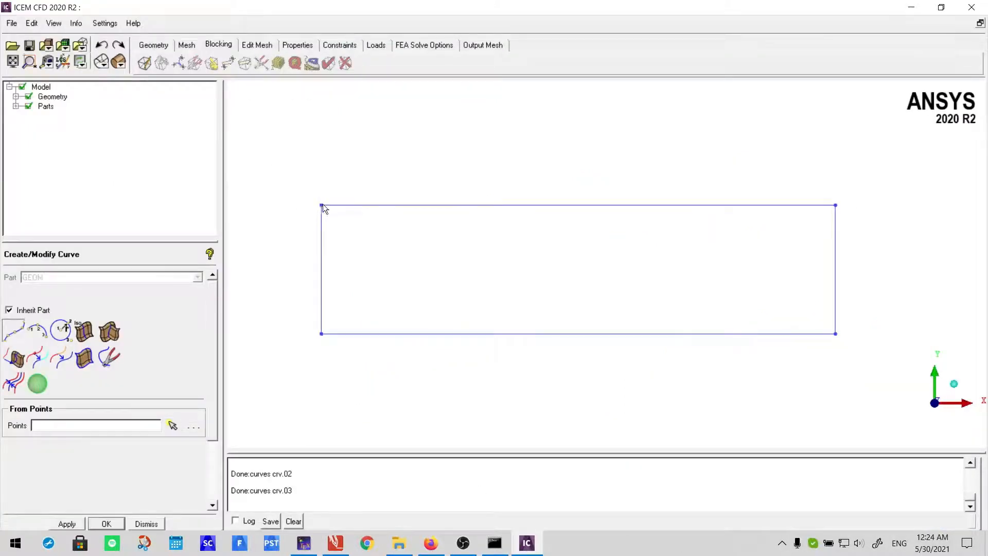
scroll(425, 253, "down", 2)
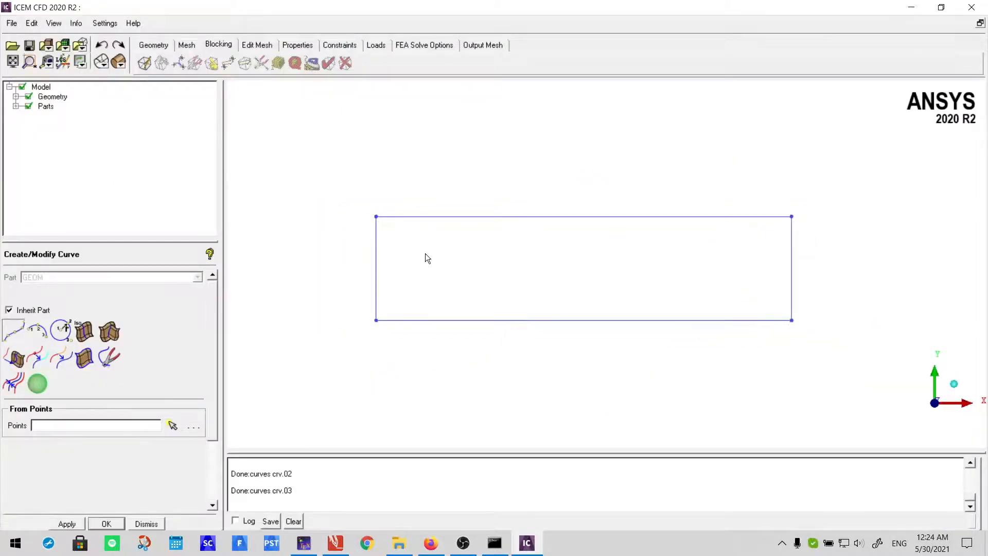
left_click(145, 62)
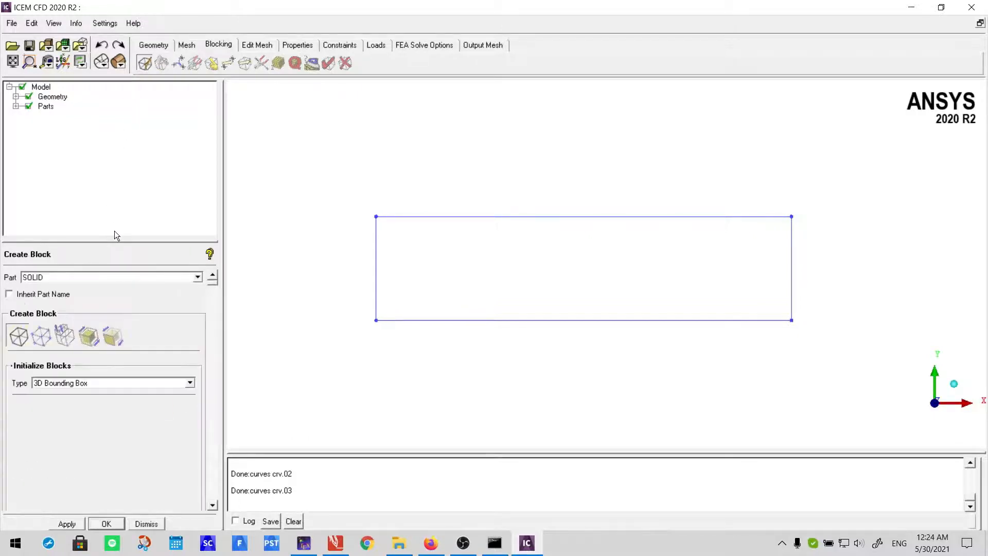
double_click(74, 277)
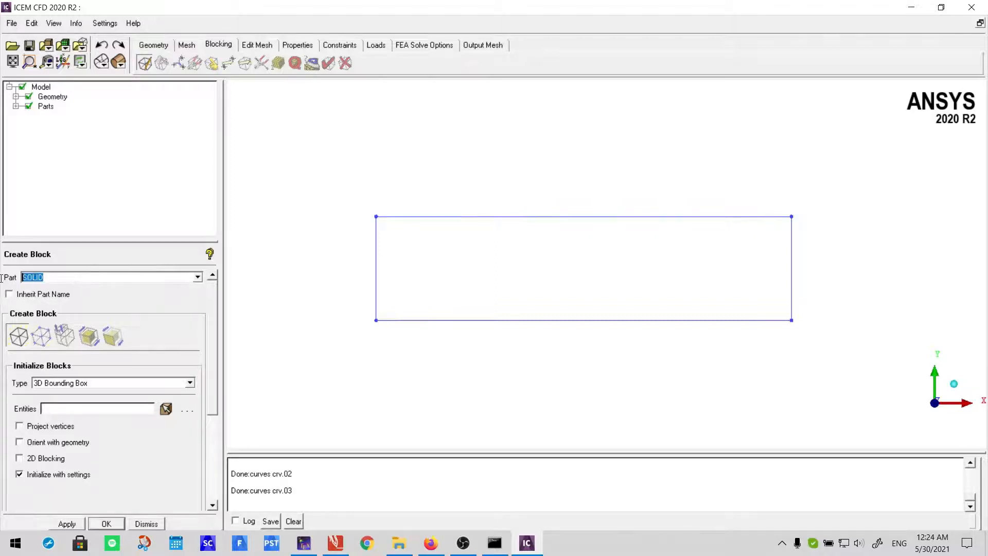
type("flui")
key("BackSpace")
key("BackSpace")
key("BackSpace")
key("BackSpace")
type("fluid")
scroll(560, 332, "down", 3)
scroll(559, 329, "up", 1)
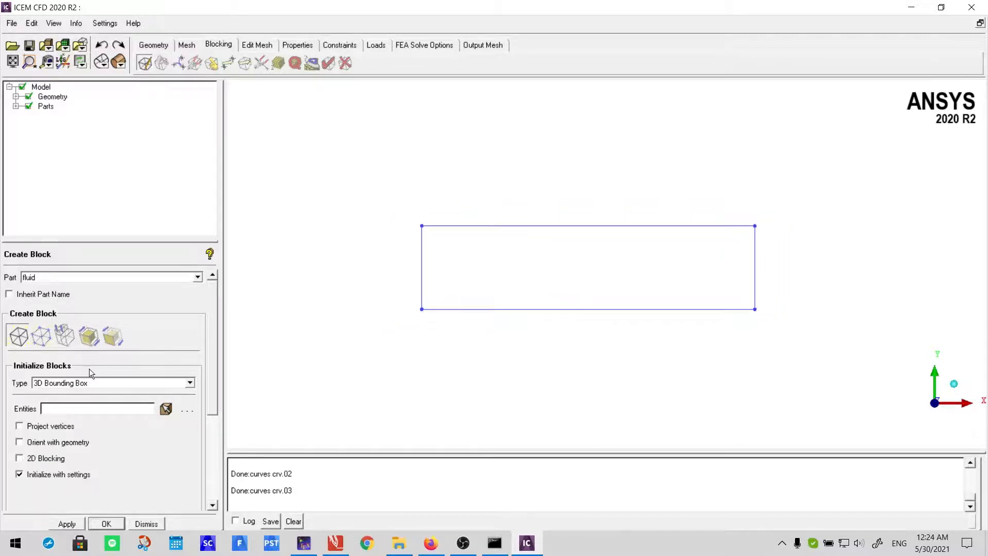
- Try 2D Planar as the block initialization type, and return it to 3D Bounding Box
left_click(86, 383)
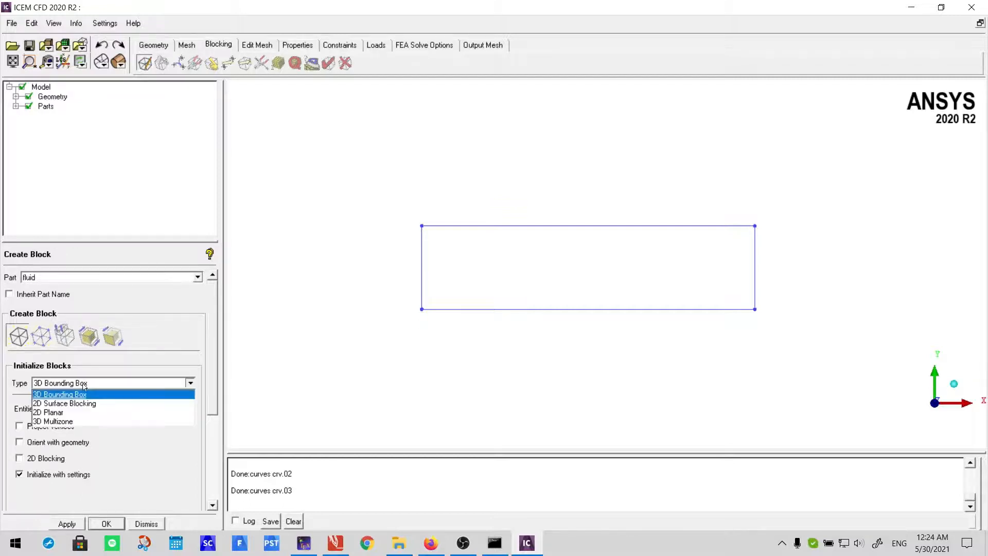
left_click(52, 412)
left_click(85, 384)
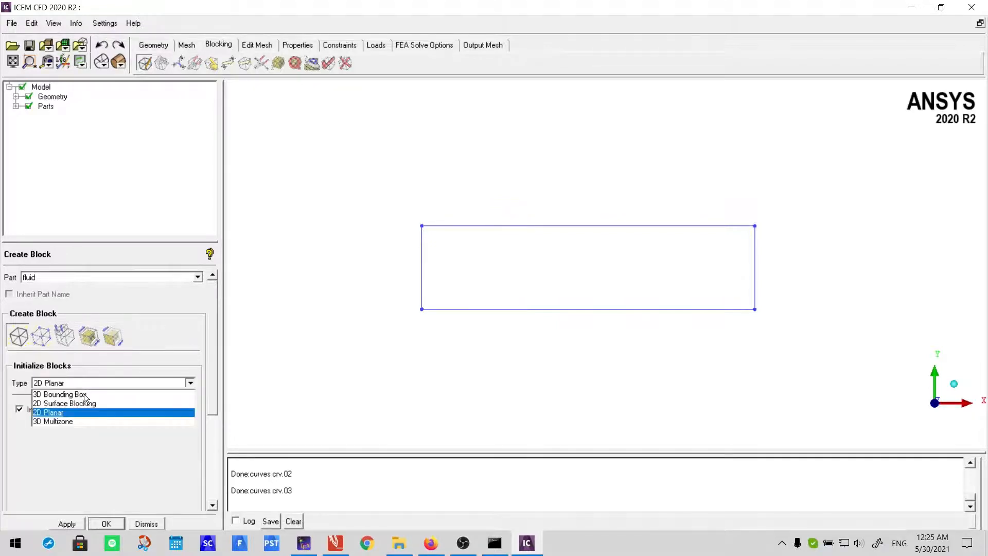
left_click(85, 394)
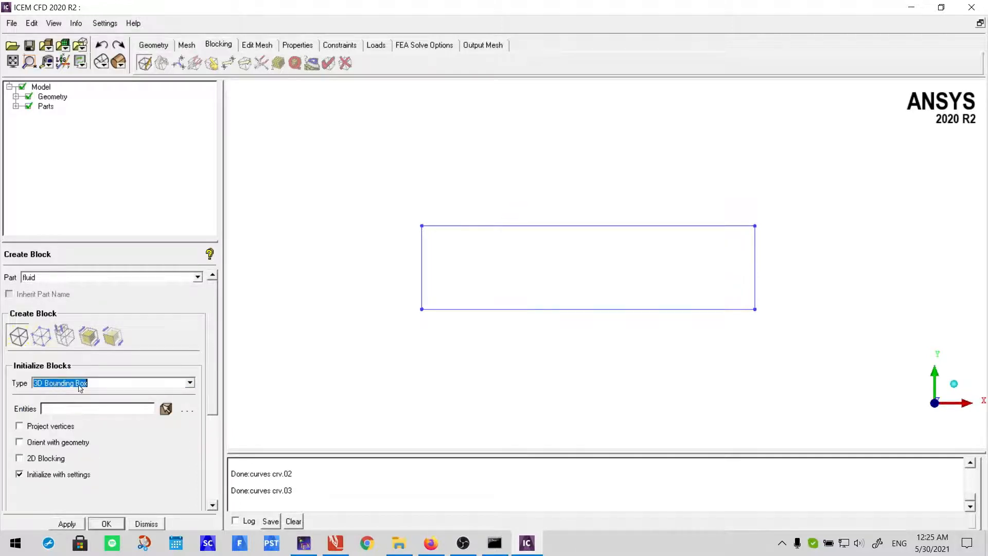
- Go through the block initialization types again, switching to 2D Planar and back to 3D Bounding Box
left_click(60, 383)
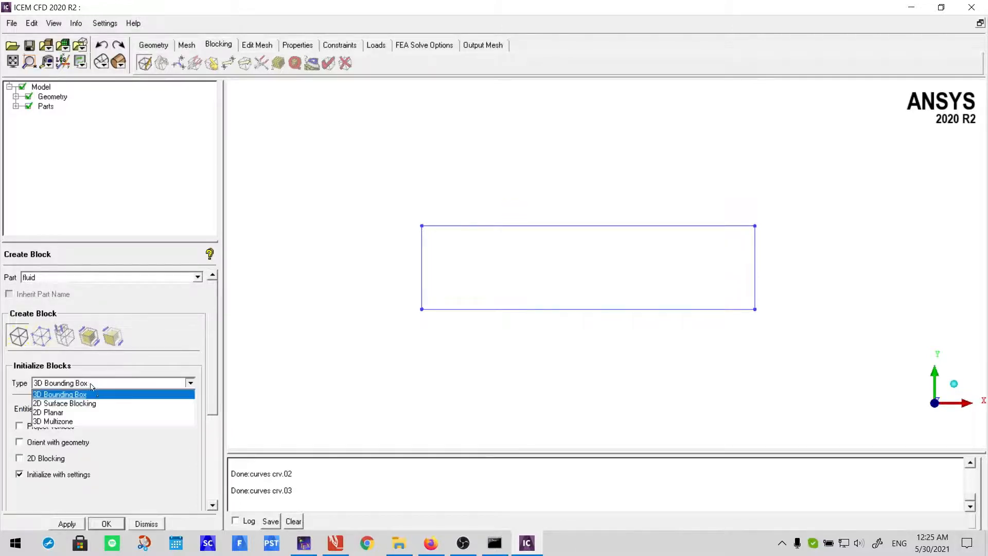
left_click(51, 394)
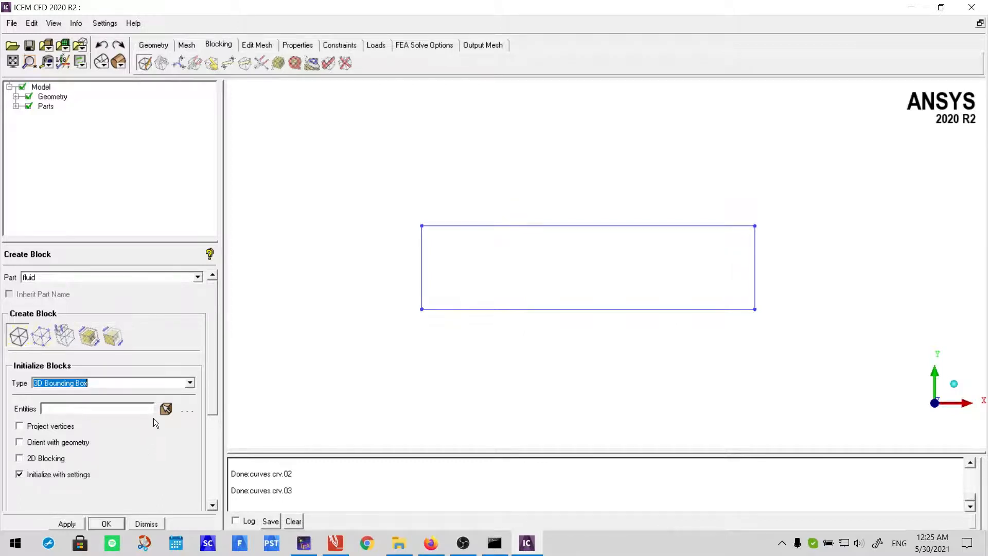
left_click(123, 386)
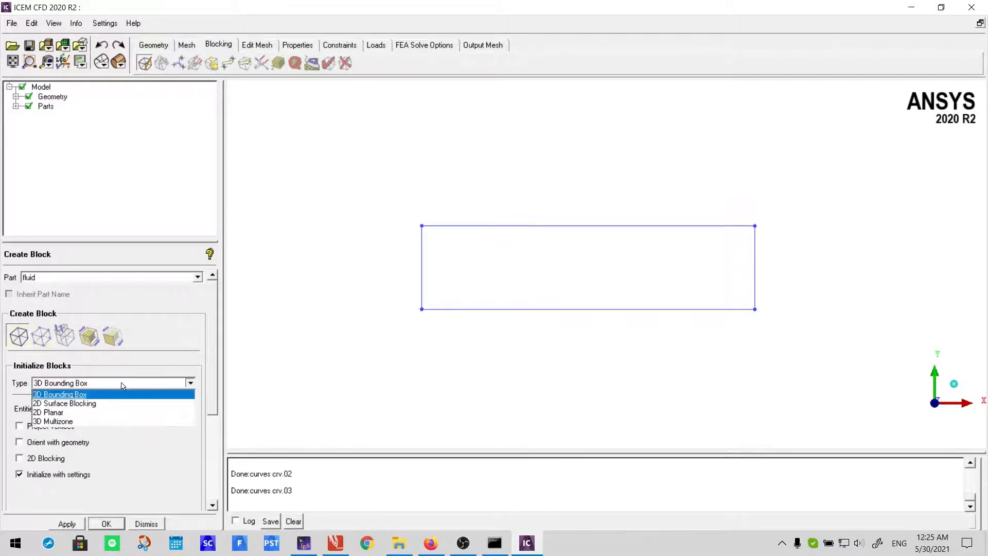
left_click(75, 412)
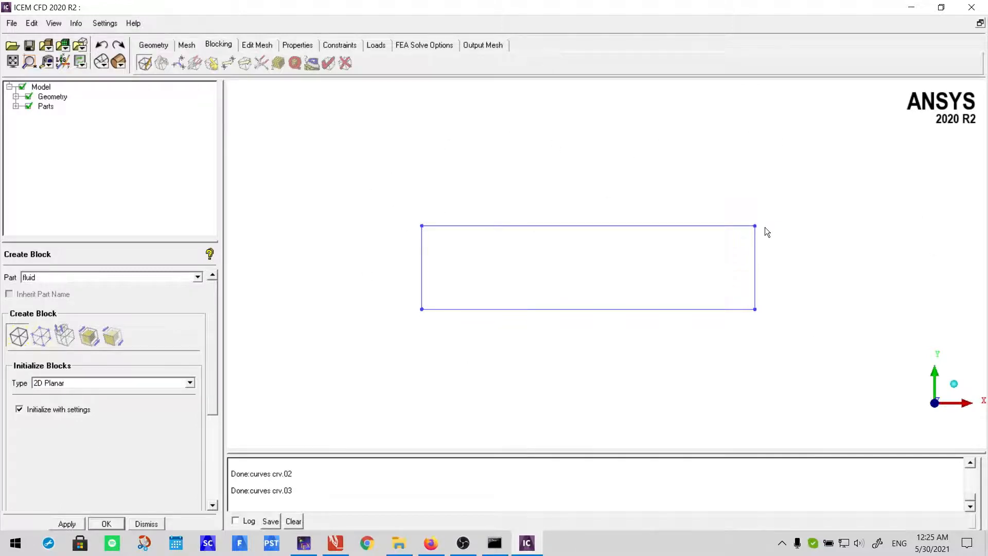
left_click(84, 383)
left_click(77, 394)
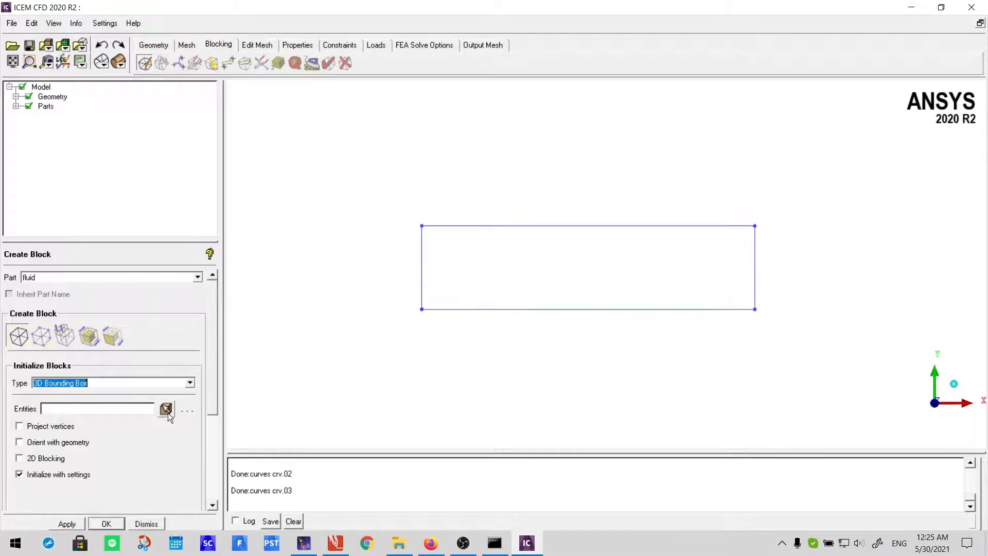
- Select all points and curves of the rectangle and initialize a 3D Bounding Box block around them
left_click(166, 408)
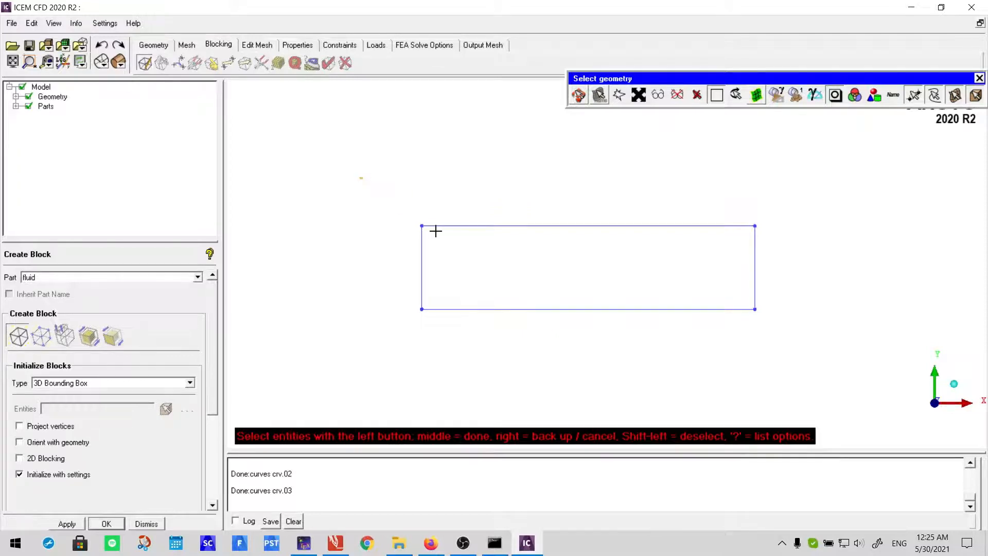
left_click_drag(508, 265, 837, 352)
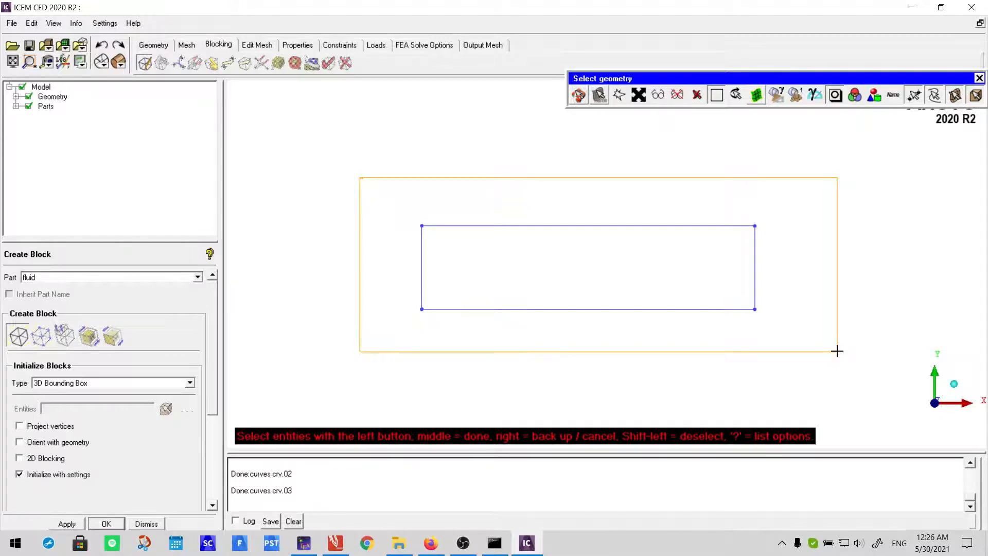
left_click_drag(837, 352, 837, 351)
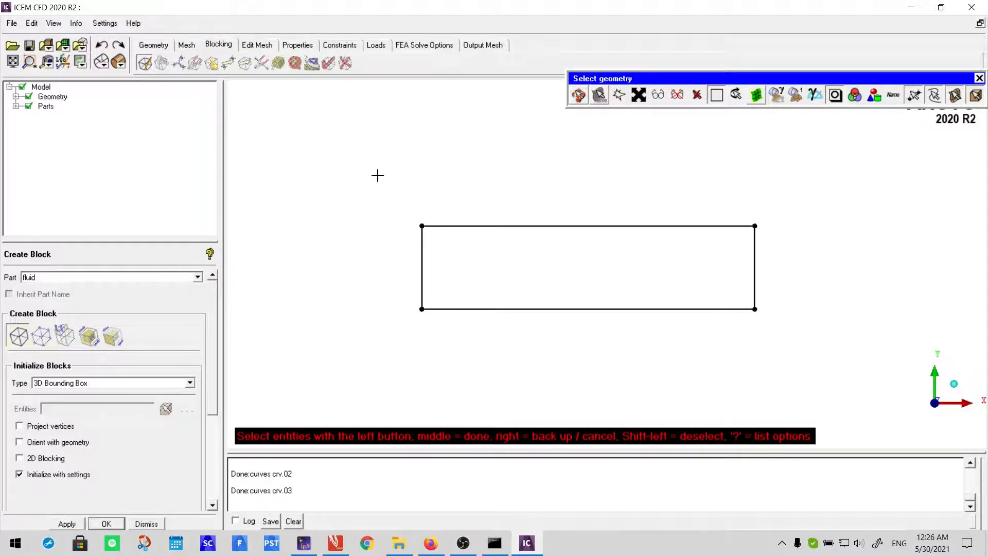
middle_click(845, 276)
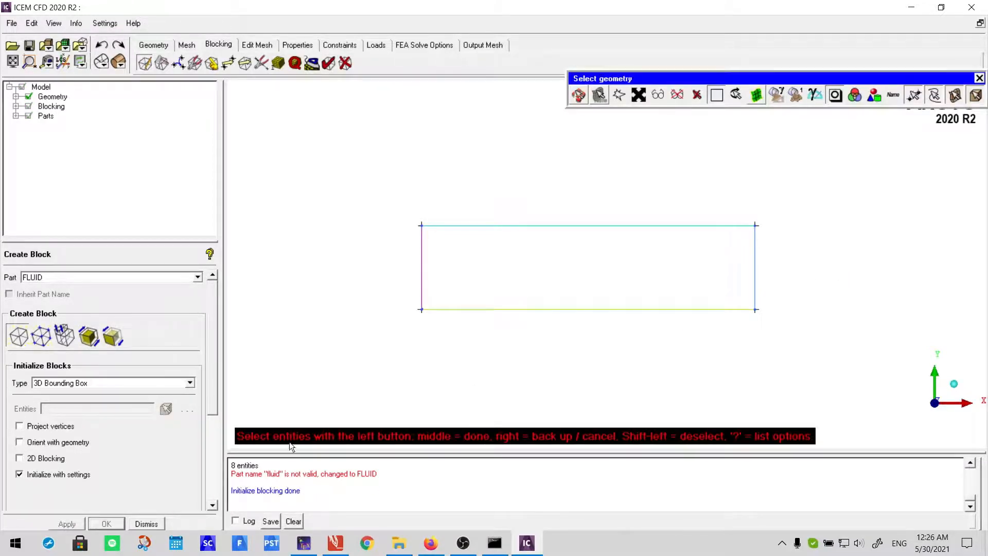
middle_click(561, 384)
- Expand the Geometry and Blocking branches of the model tree and display the block vertices at the rectangle's corners
scroll(561, 384, "up", 2)
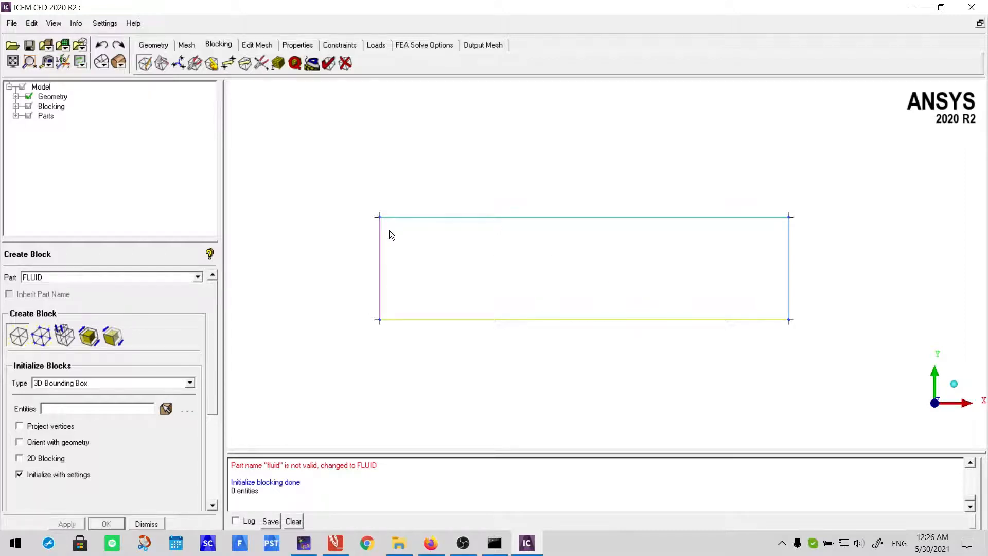
scroll(402, 235, "up", 3)
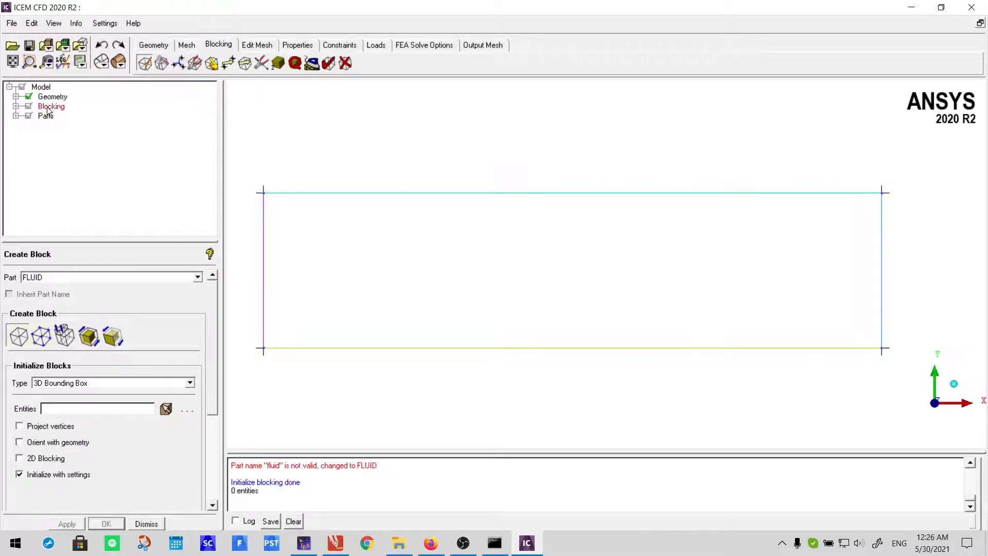
left_click(16, 97)
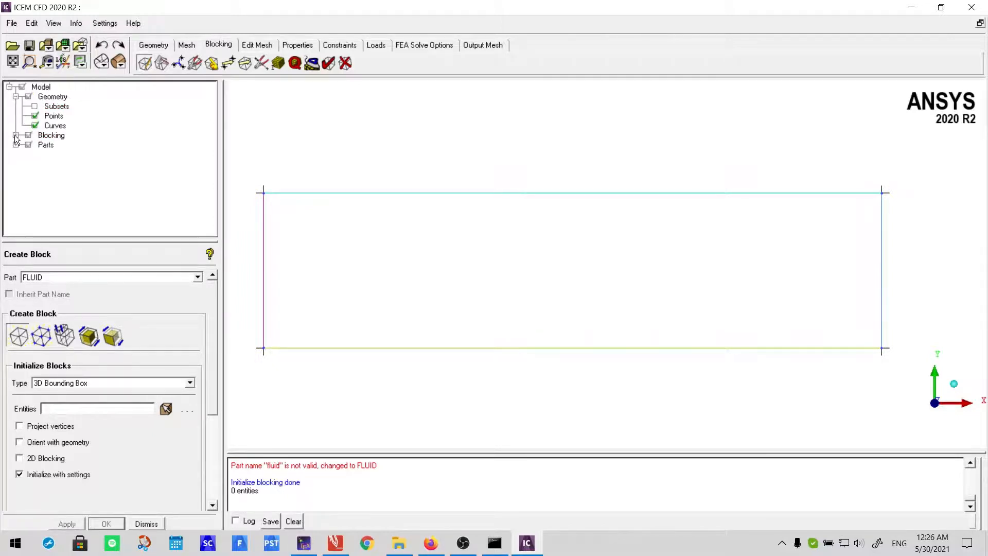
left_click(16, 136)
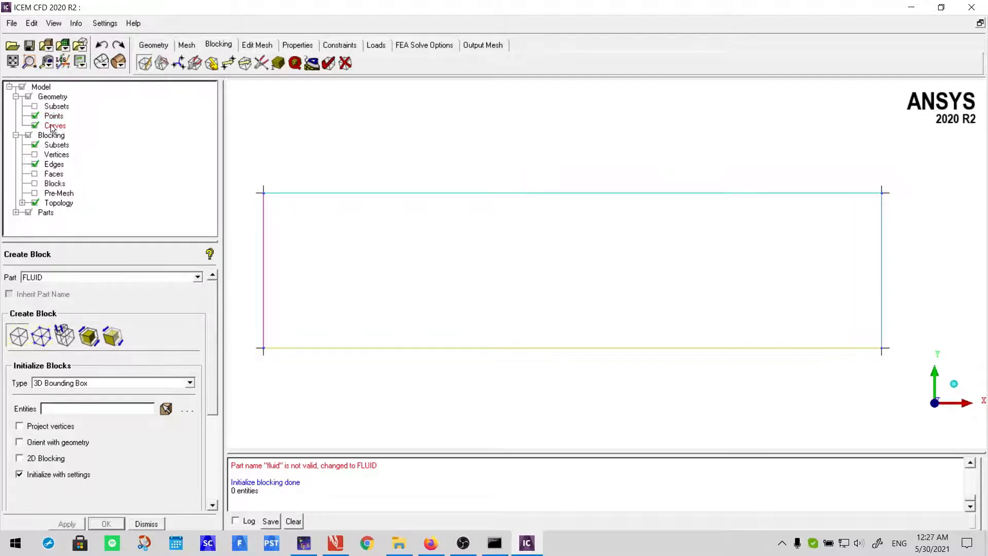
left_click(35, 162)
left_click(35, 155)
mouse_move(879, 205)
right_mouse_down()
mouse_move(879, 175)
mouse_move(878, 202)
right_mouse_up()
scroll(901, 196, "up", 2)
scroll(946, 185, "down", 4)
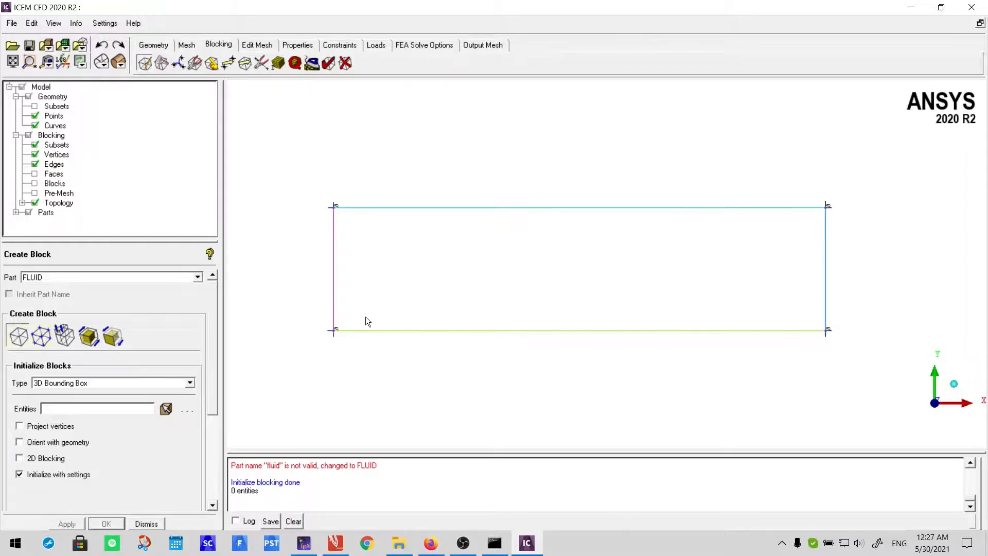
scroll(329, 202, "up", 3)
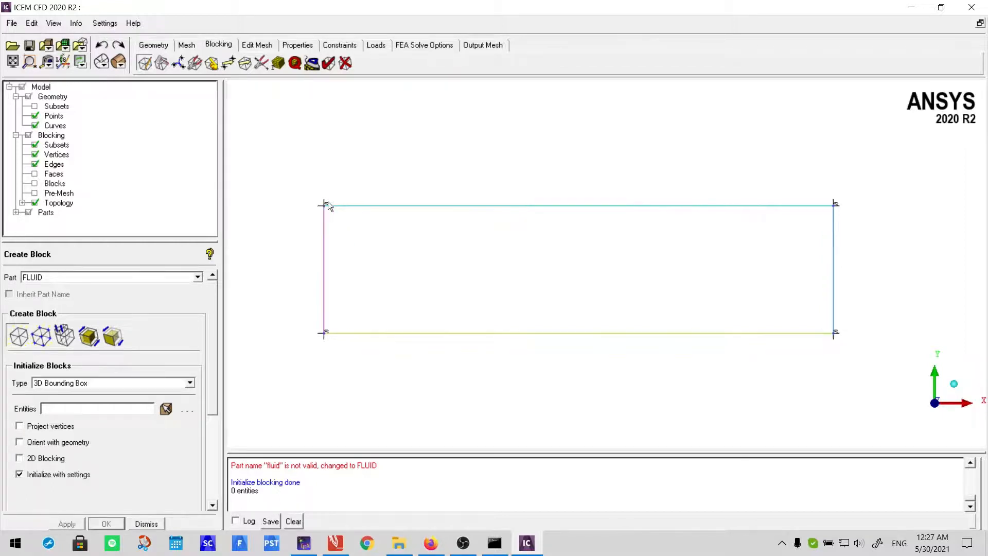
scroll(315, 214, "down", 3)
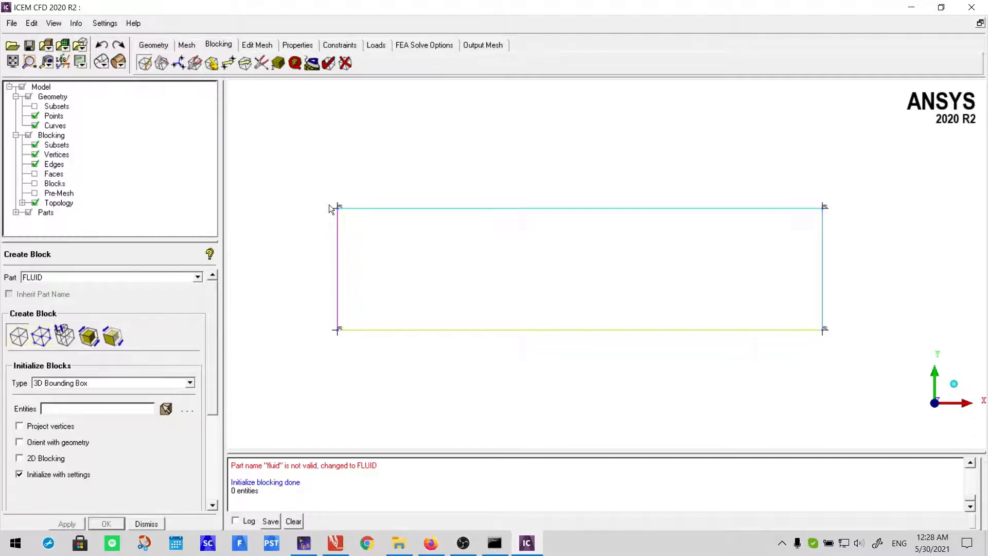
- Hide the geometry points and curves, and examine the block's edges and corner vertices up close
left_click(34, 116)
left_click(35, 125)
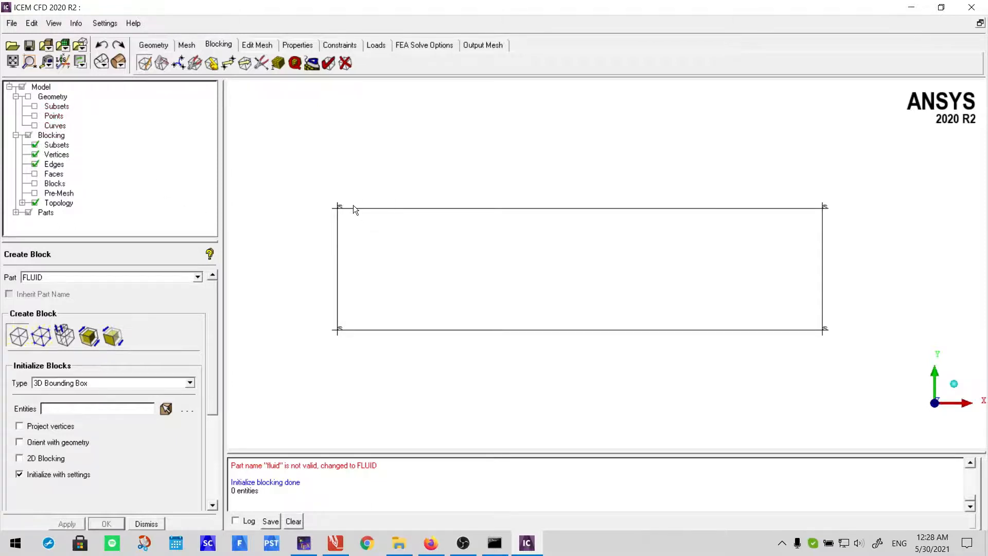
scroll(373, 202, "up", 2)
scroll(401, 206, "down", 1)
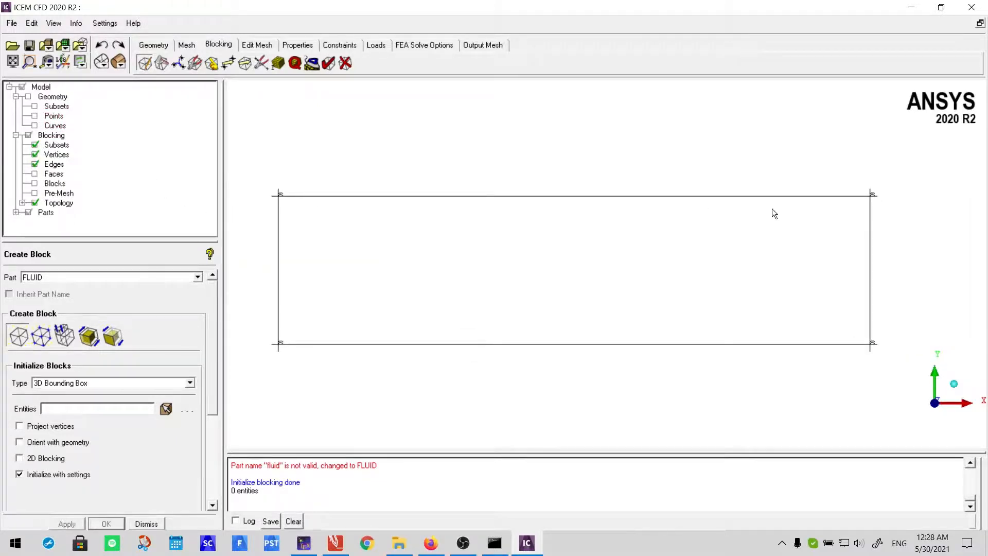
scroll(281, 336, "up", 2)
middle_click_drag(276, 334, 561, 290)
scroll(571, 293, "up", 2)
scroll(518, 354, "up", 2)
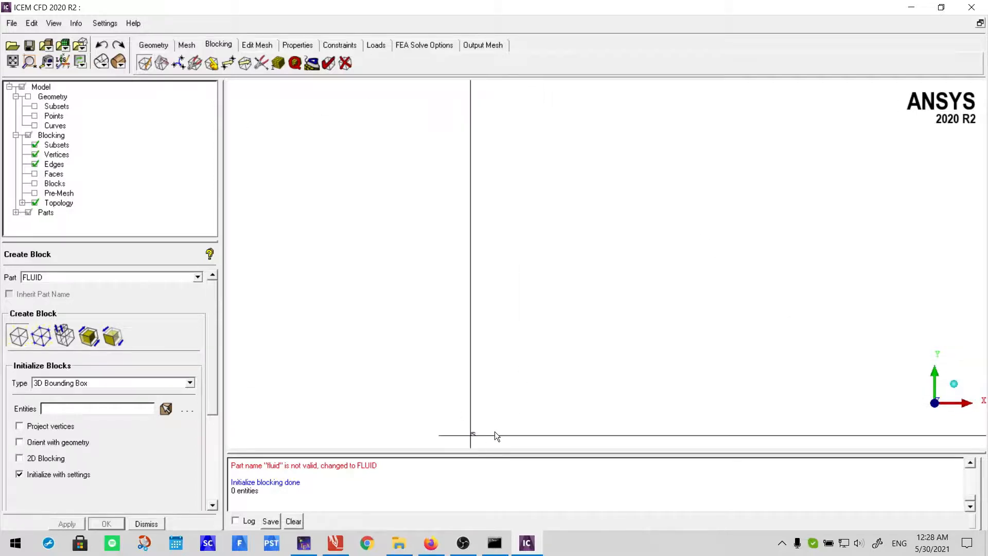
middle_click_drag(478, 395, 482, 250)
scroll(483, 250, "up", 3)
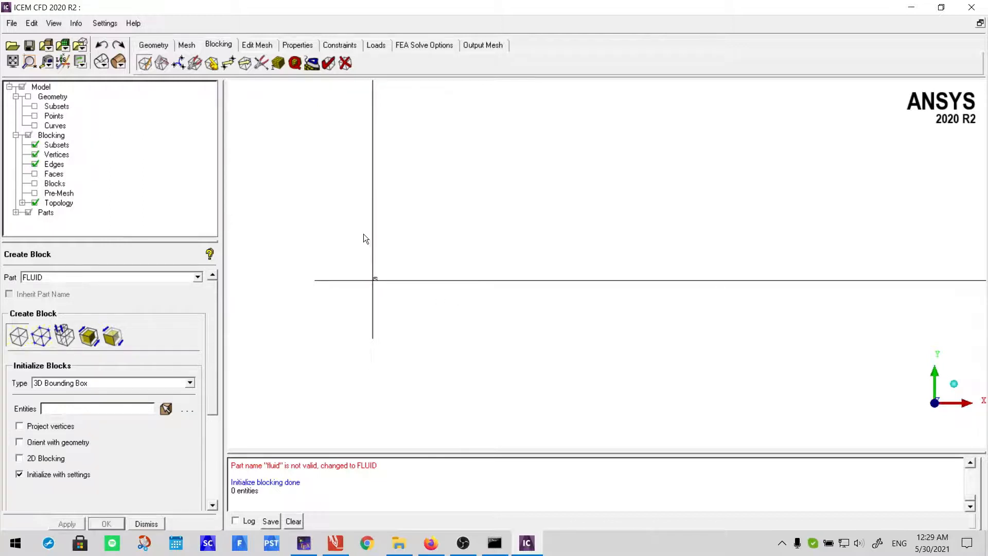
middle_click_drag(365, 285, 513, 283)
scroll(536, 283, "down", 5)
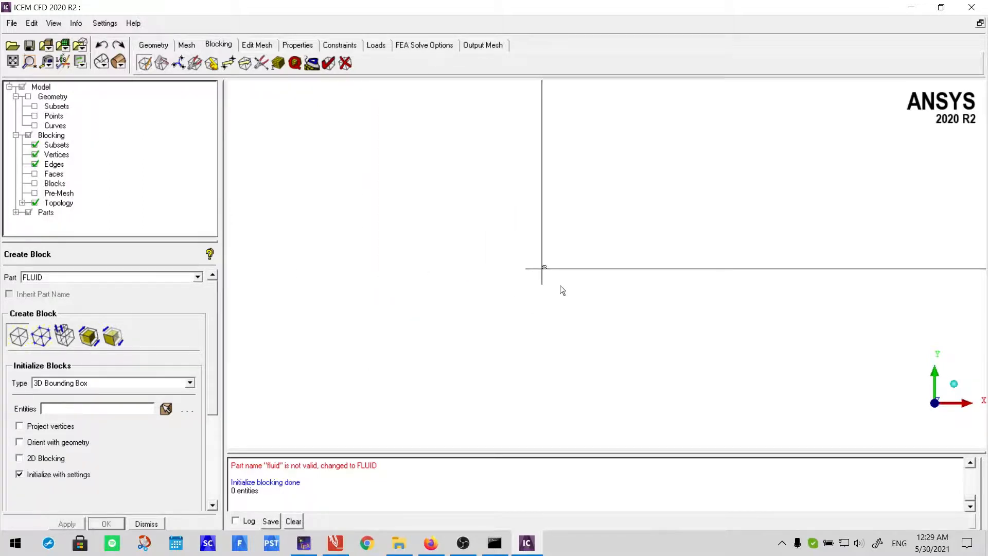
middle_click_drag(597, 286, 463, 397)
scroll(556, 368, "down", 3)
middle_click_drag(637, 348, 613, 301)
scroll(448, 309, "up", 2)
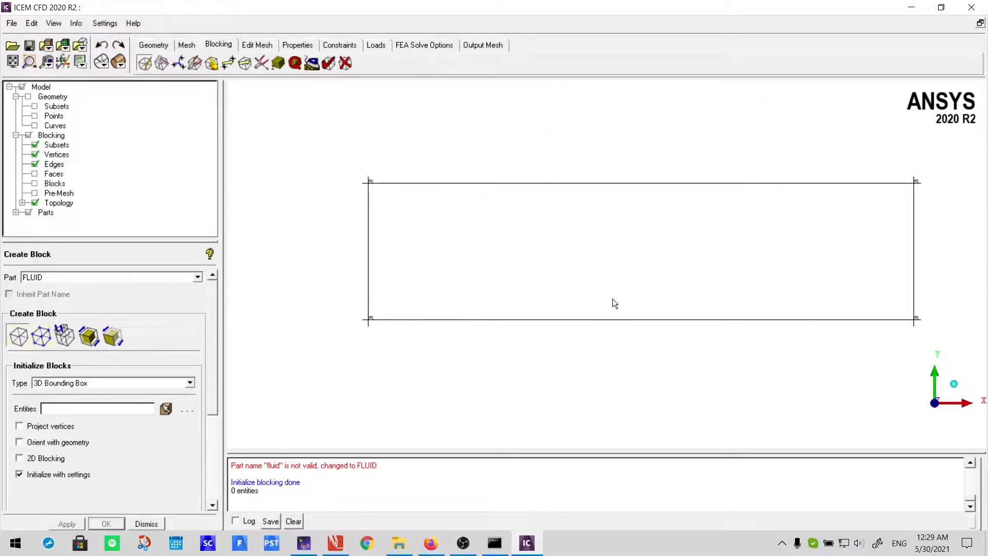
- Toggle the block vertices and edges off and on, and redisplay the geometry curves and points for comparison
left_click(35, 154)
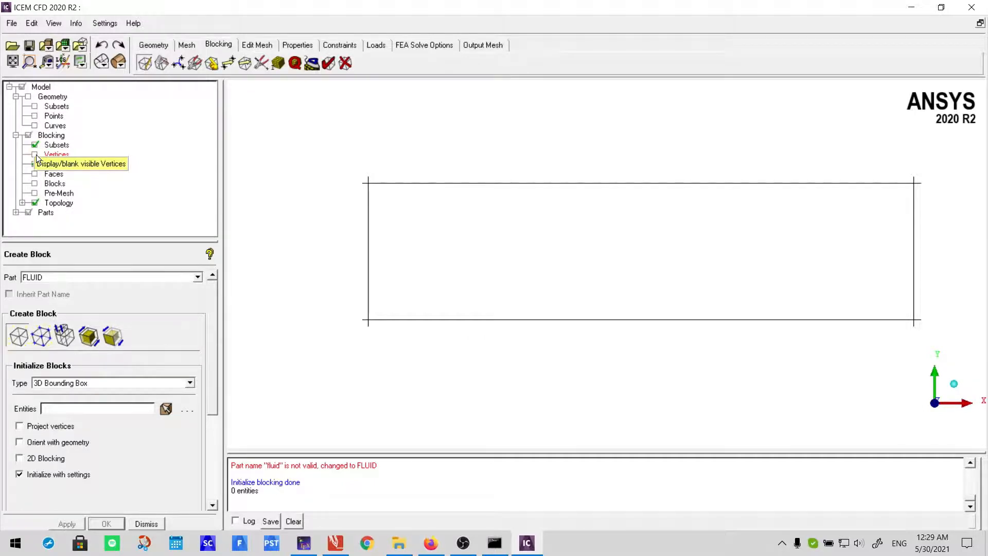
left_click(35, 154)
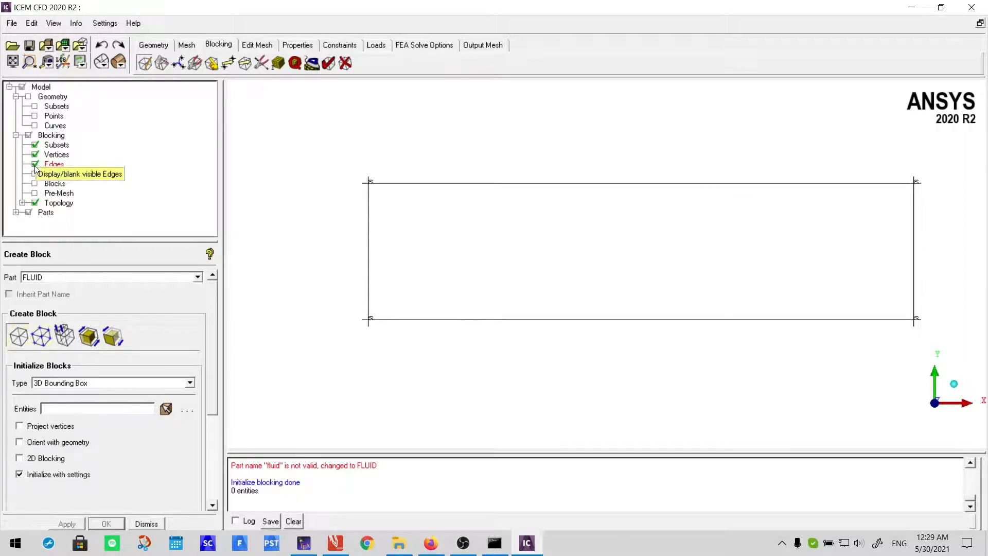
left_click(35, 164)
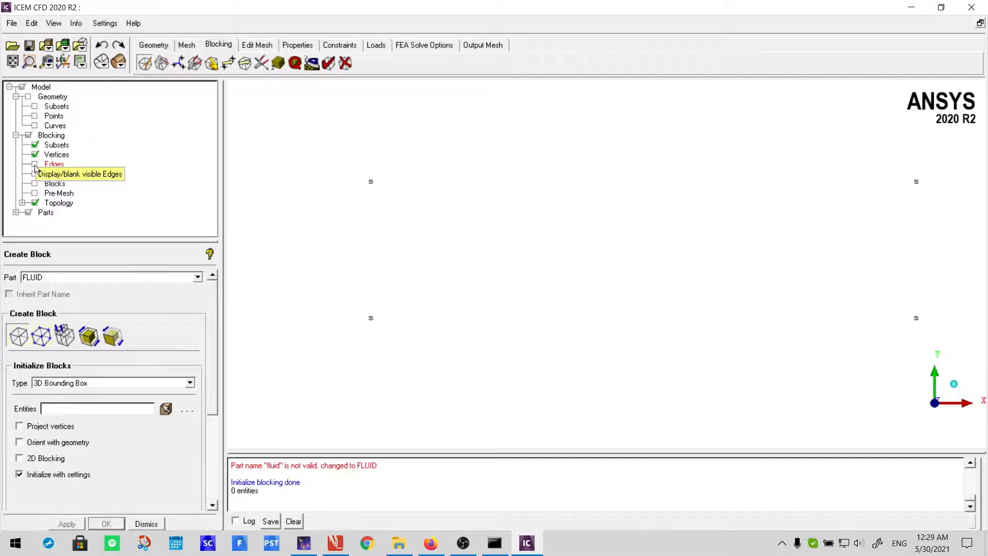
left_click(35, 126)
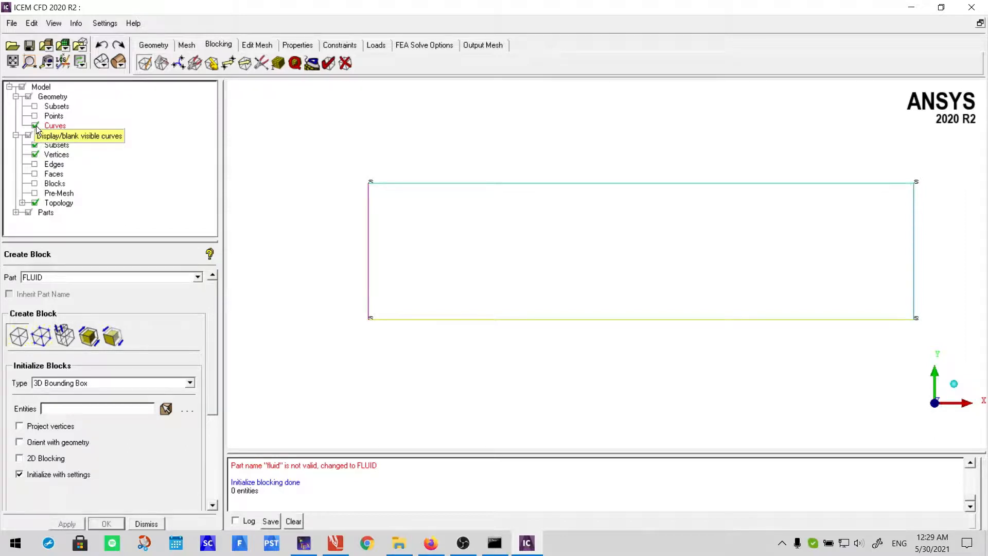
left_click(33, 164)
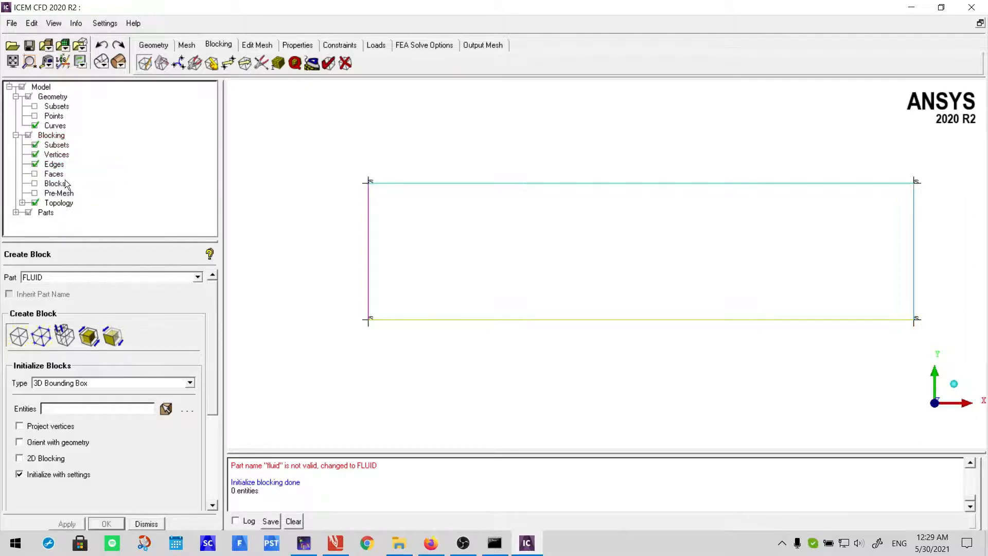
left_click(34, 116)
- Switch to PDF Annotator, draw a short black arrow pointing right to the "Geometry" heading, and return to ICEM CFD
left_click(343, 549)
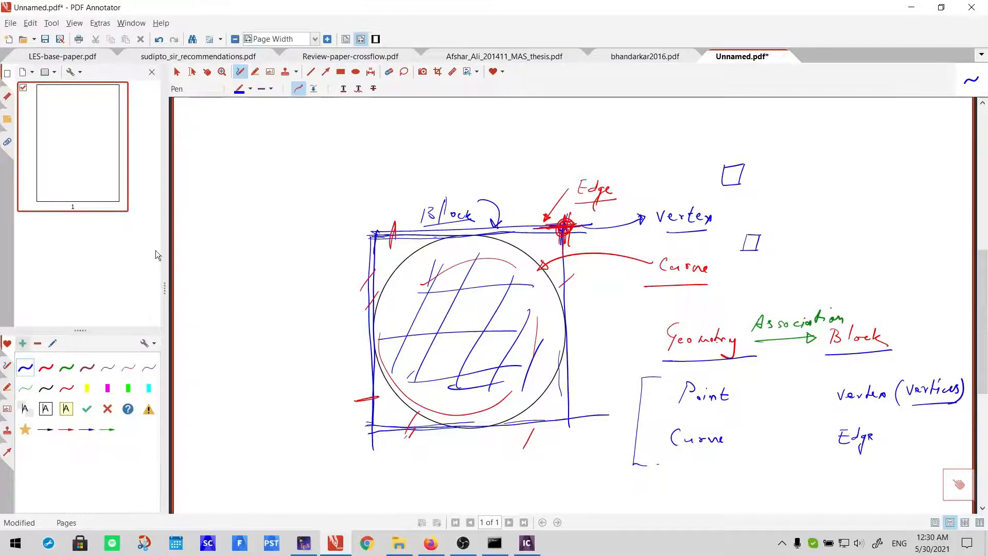
left_click(326, 72)
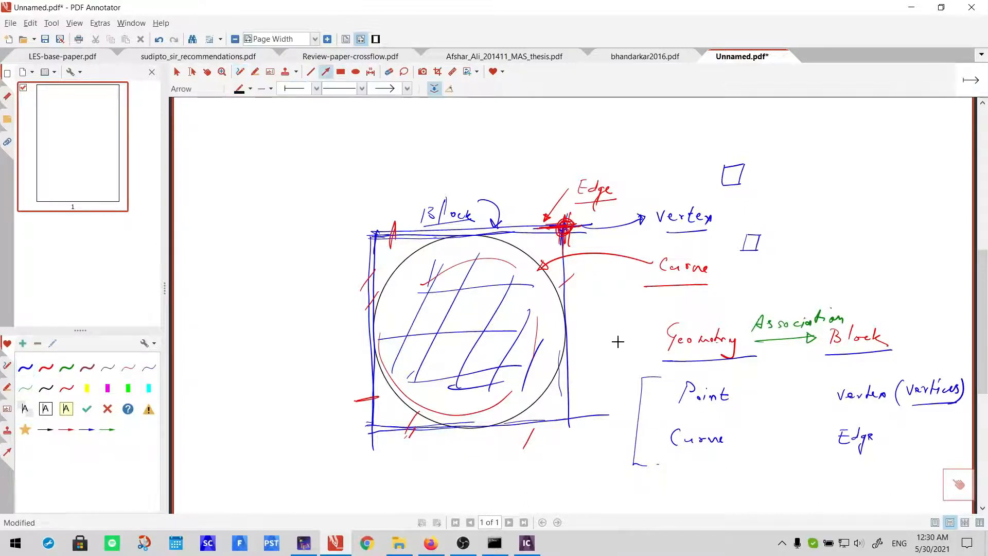
left_click_drag(617, 341, 668, 341)
left_click(524, 552)
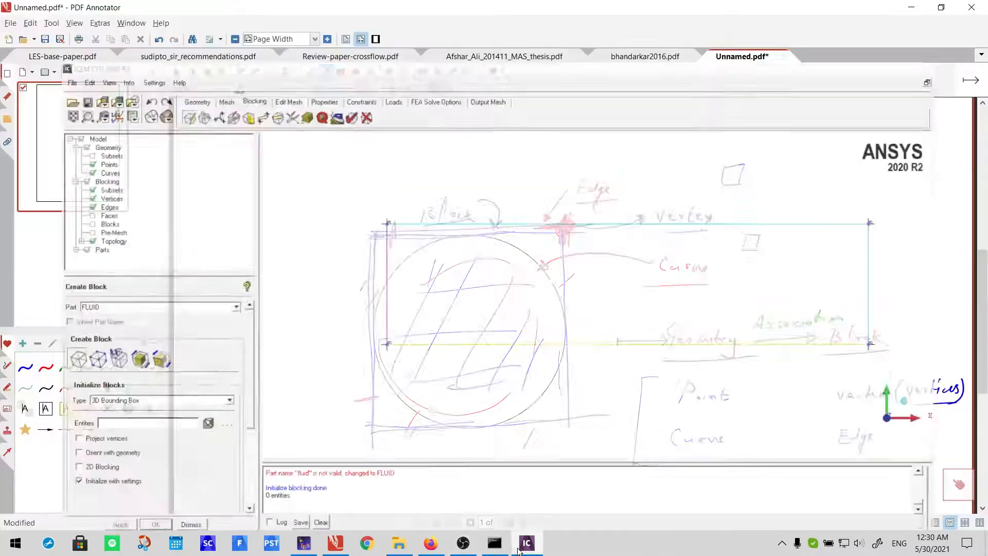
left_click(526, 545)
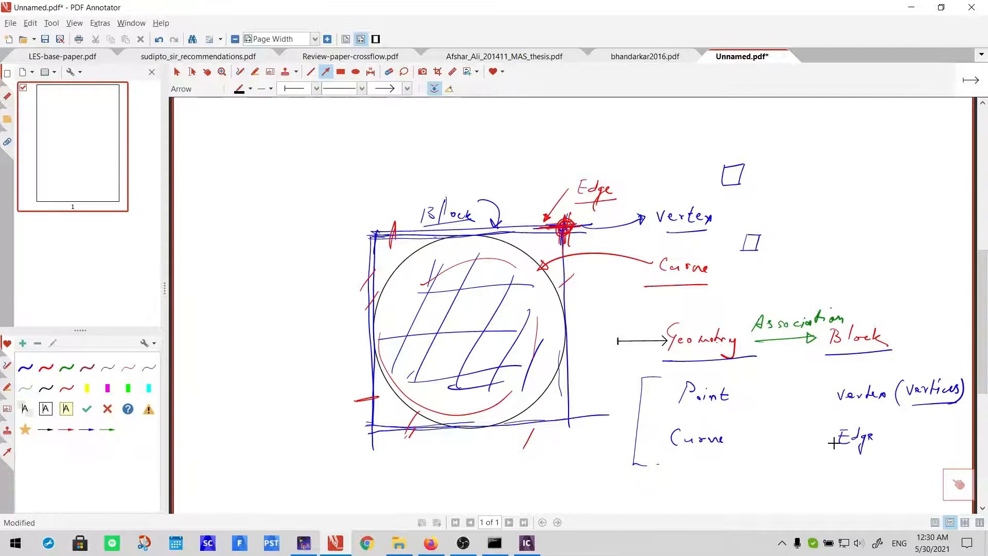
left_click(528, 544)
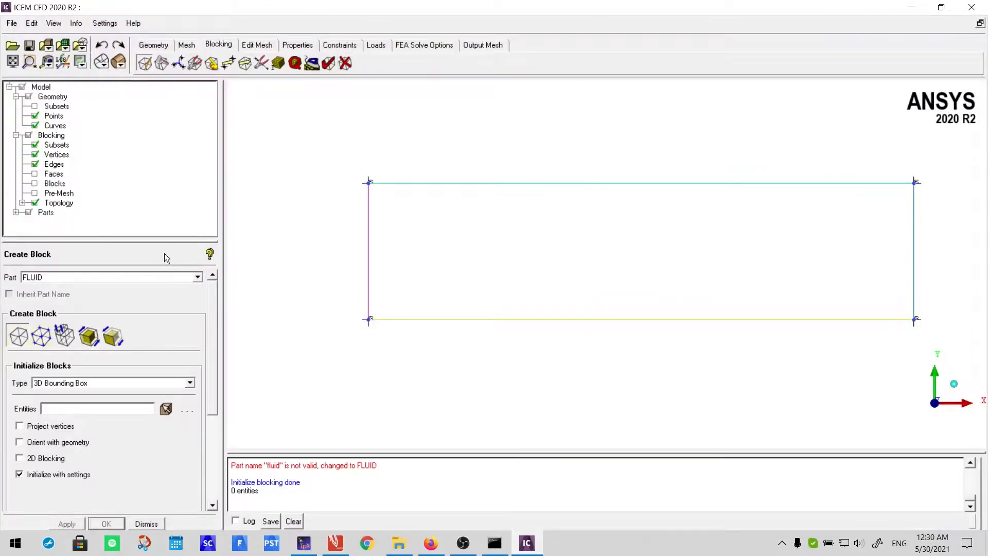
- Associate the block vertices at the rectangle's upper-left and lower-left corners with their coincident geometry points
left_click(213, 64)
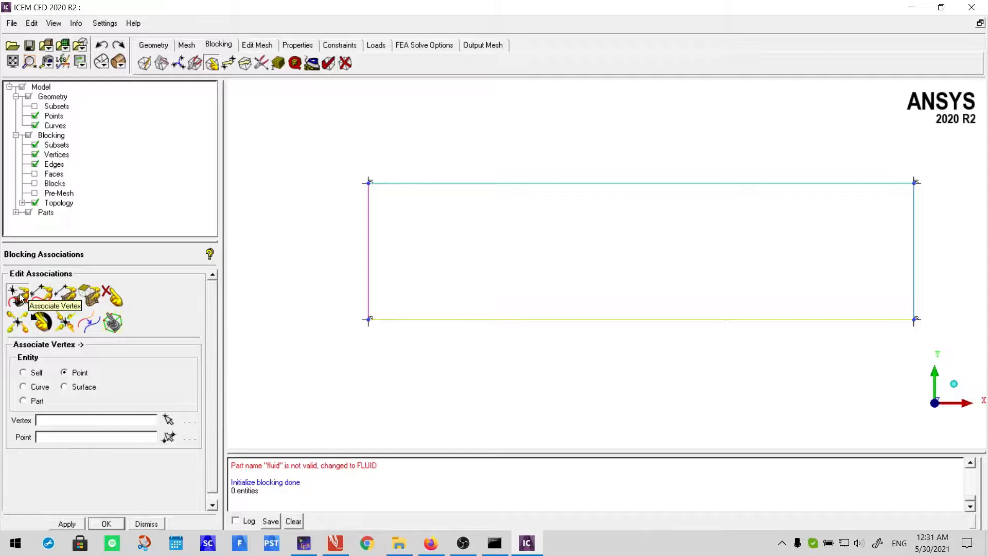
left_click(20, 297)
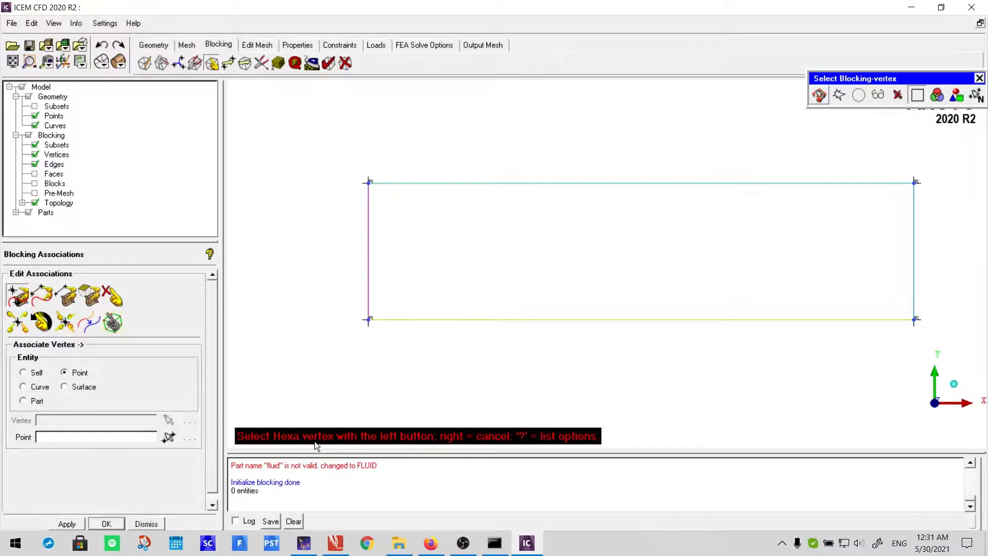
left_click(370, 182)
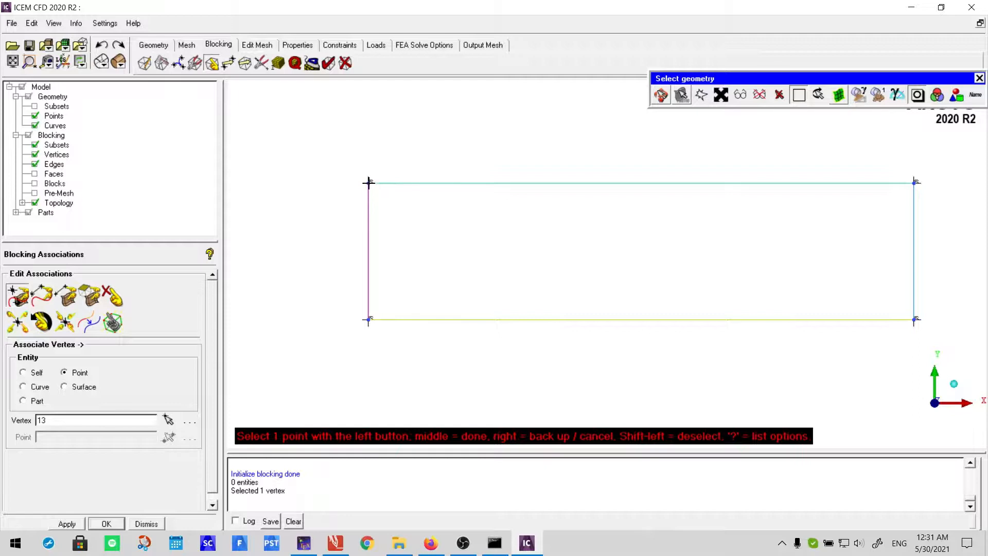
left_click(369, 182)
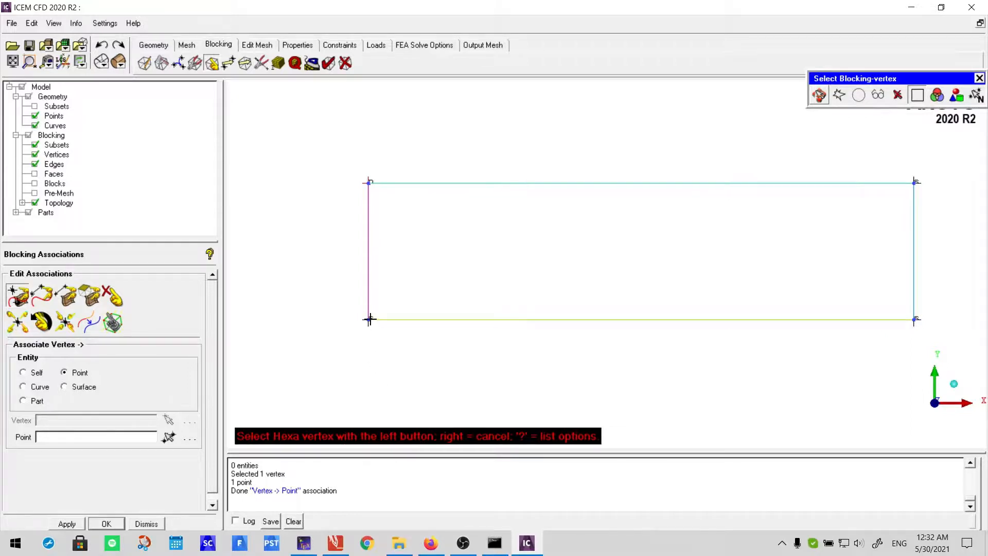
left_click(369, 319)
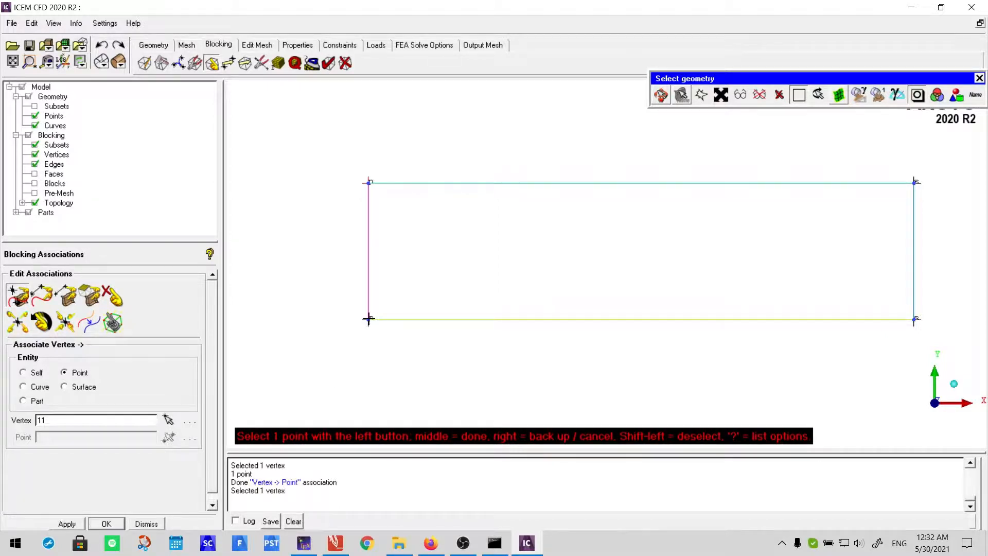
left_click(369, 318)
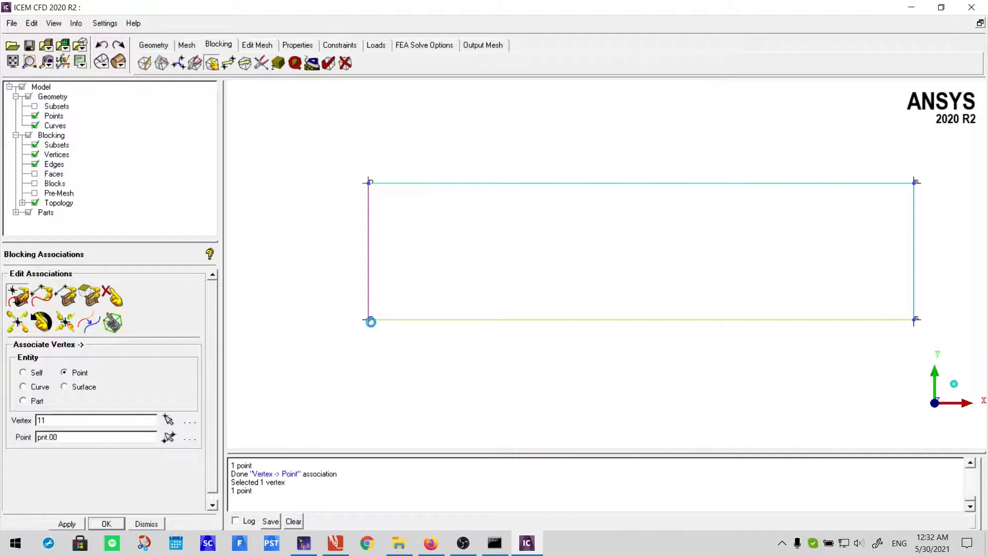
- Associate the block vertices at the rectangle's lower-right and upper-right corners with their geometry points, and end the vertex association
left_click(916, 319)
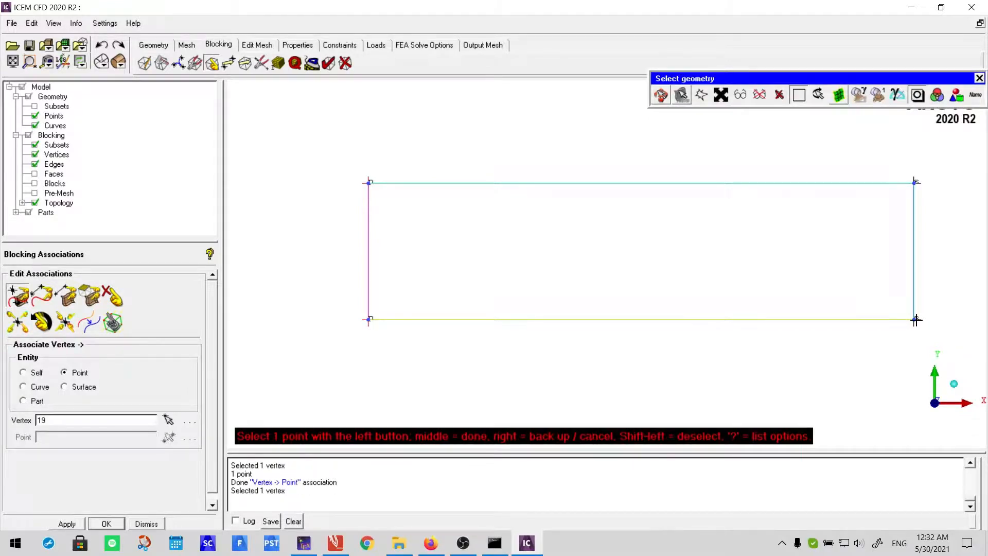
left_click(915, 320)
left_click(913, 182)
left_click(913, 182)
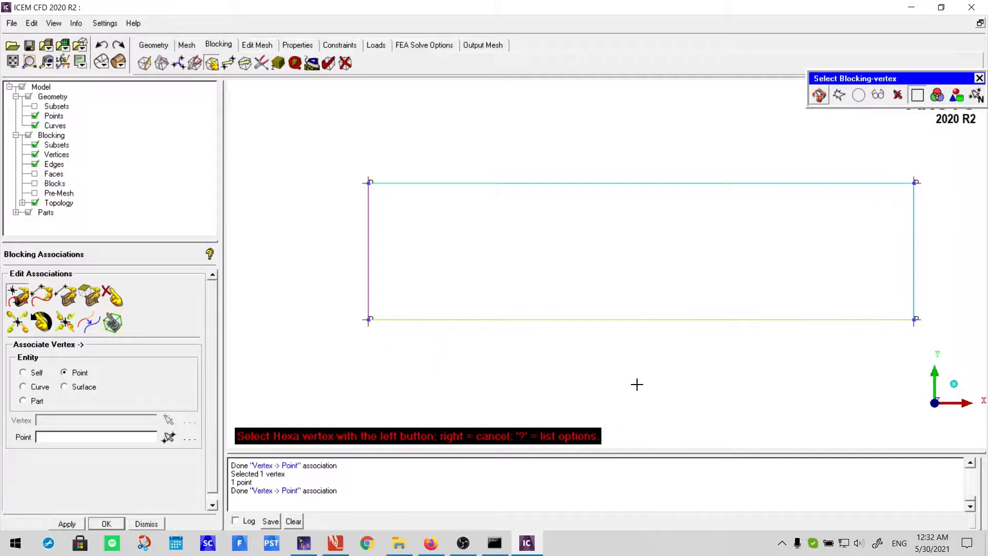
right_click(584, 375)
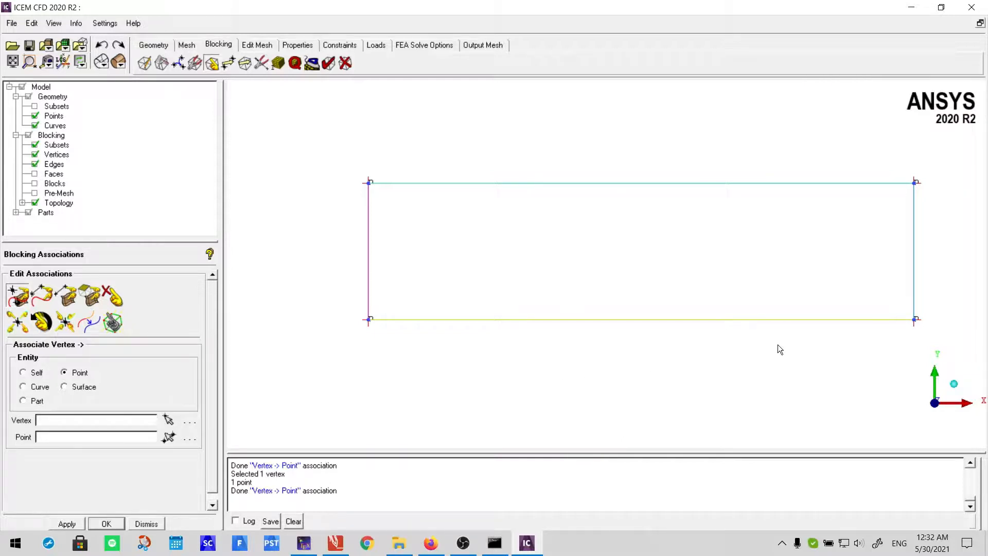
scroll(717, 309, "up", 1)
middle_click_drag(685, 290, 614, 314)
scroll(613, 314, "down", 1)
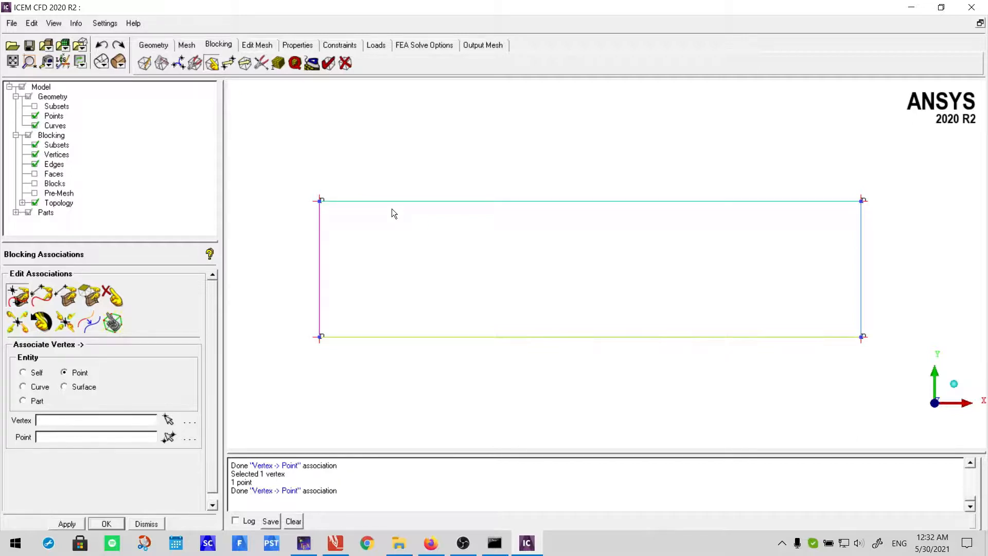
- Associate the block's top edge with the rectangle's top curve, using the Selected Curves method
left_click(45, 291)
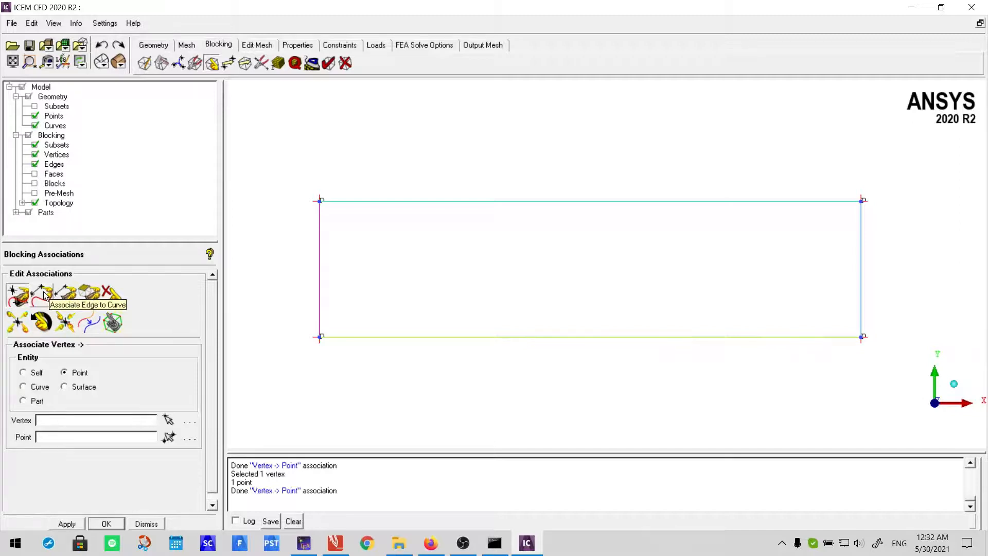
left_click(45, 294)
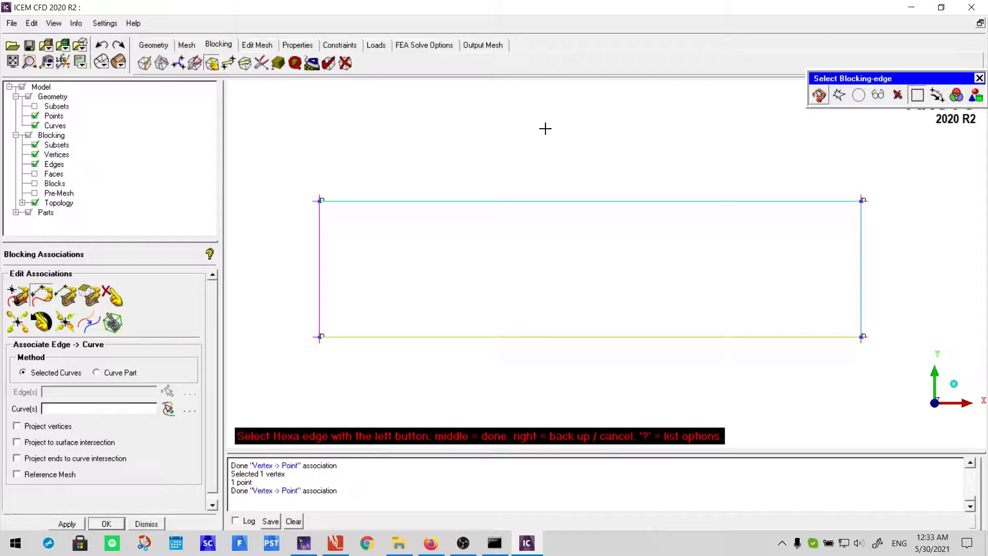
left_click(526, 201)
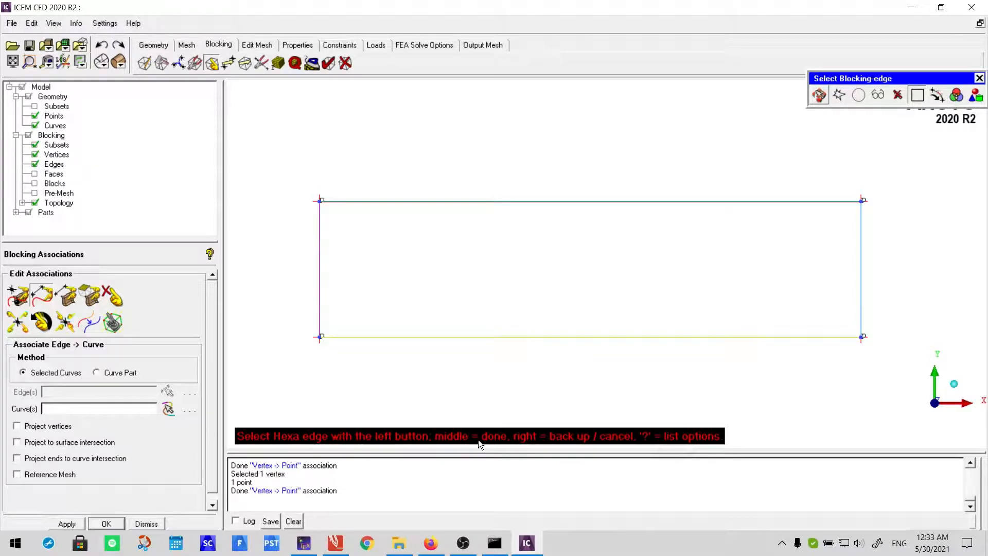
middle_click(594, 253)
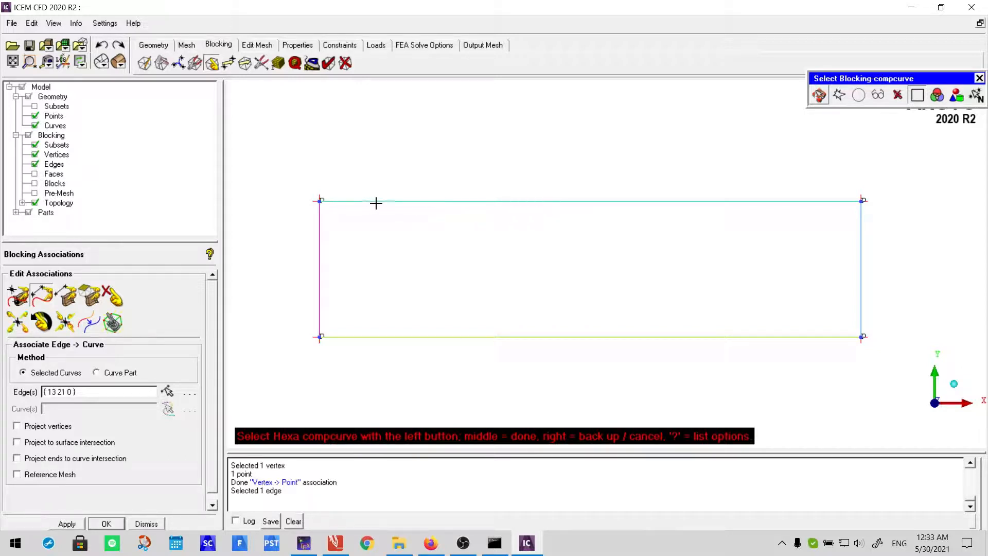
left_click(614, 203)
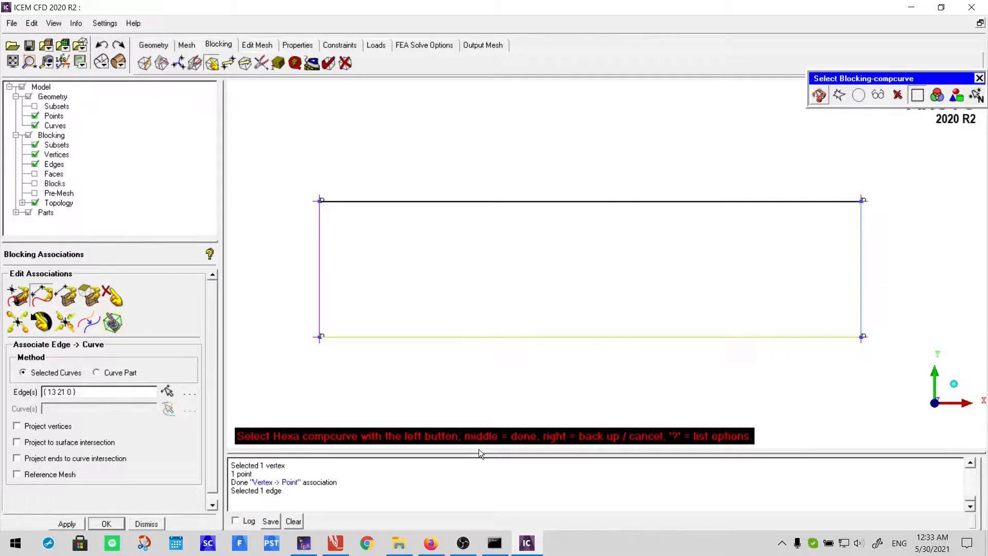
middle_click(578, 249)
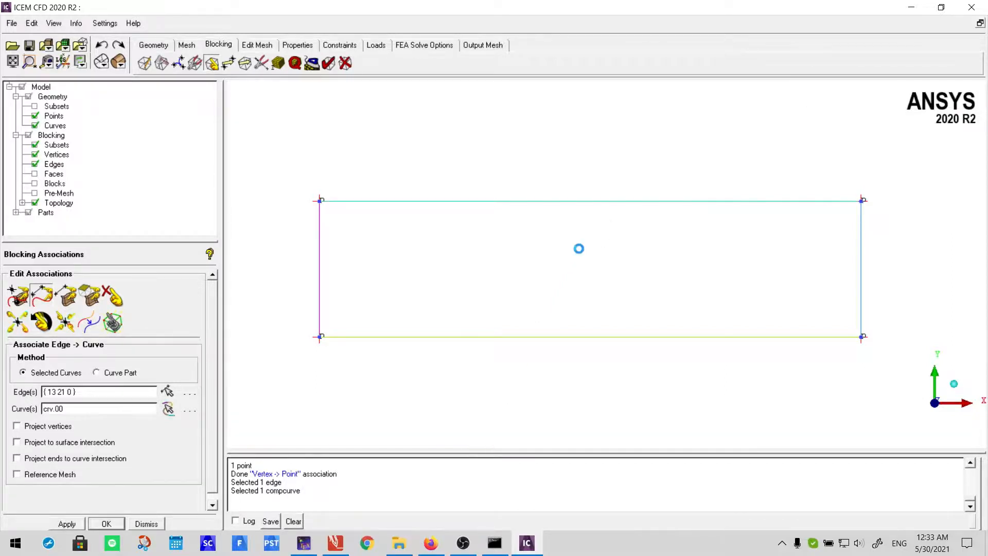
- Associate the block's left and bottom edges with the rectangle's coincident left and bottom curves
left_click(320, 250)
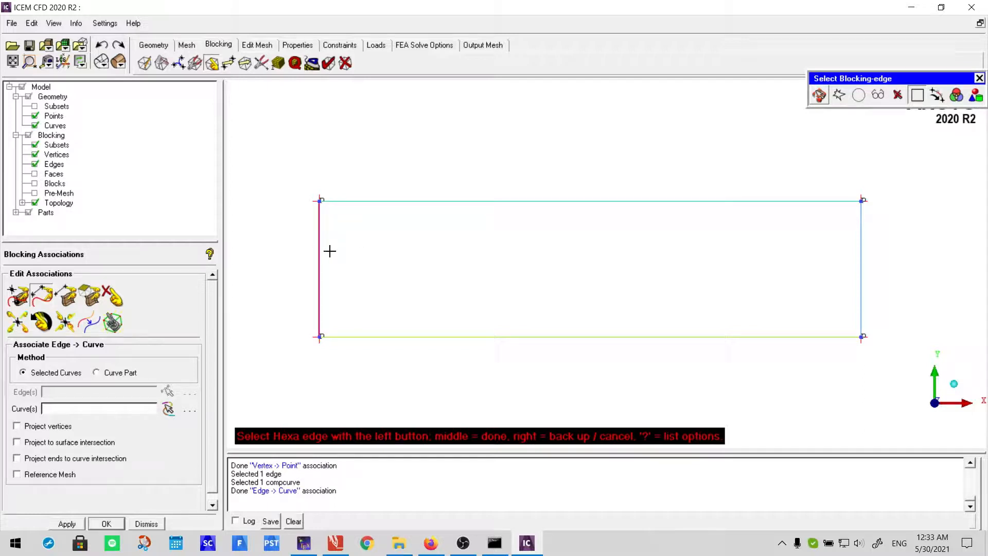
middle_click(329, 250)
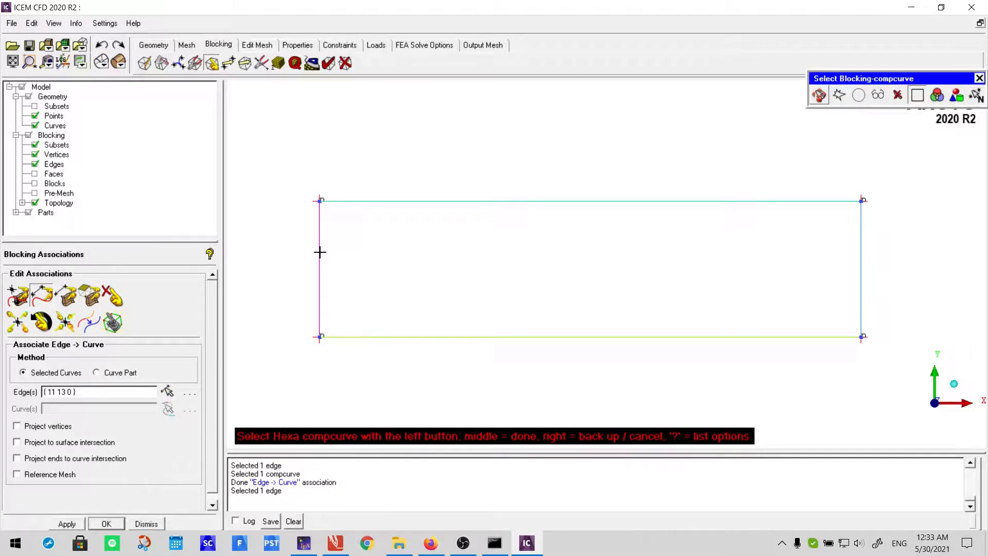
left_click(320, 252)
middle_click(353, 253)
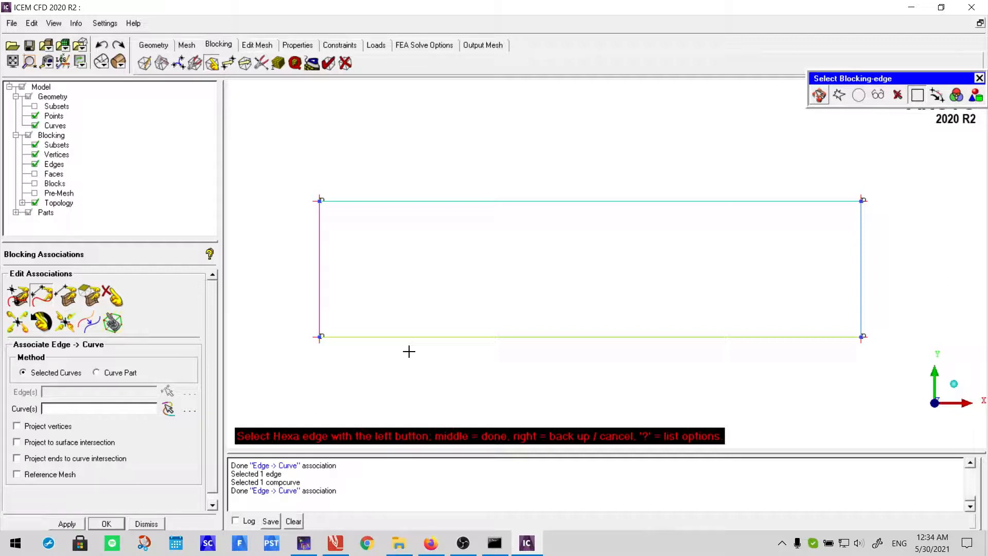
left_click(455, 337)
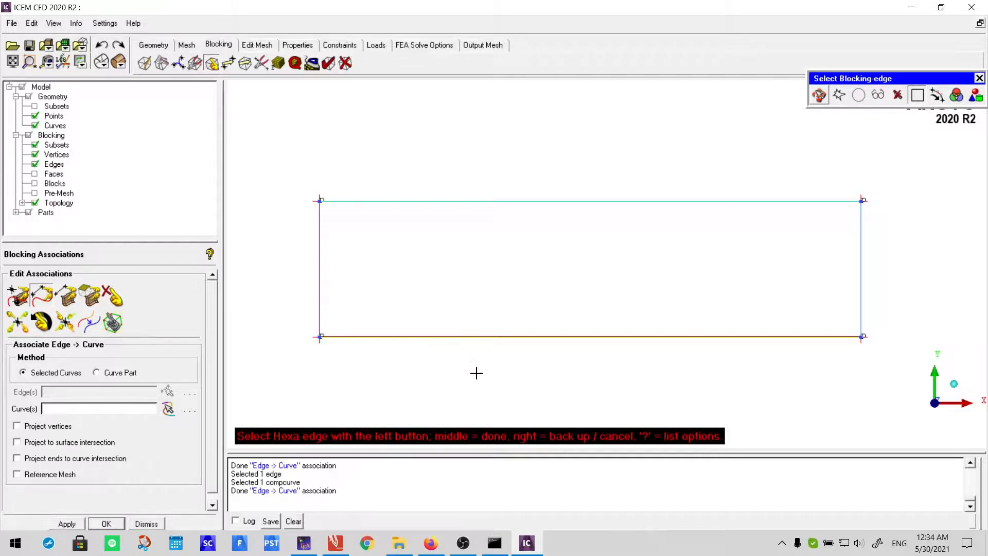
middle_click(479, 338)
left_click(481, 336)
middle_click(502, 373)
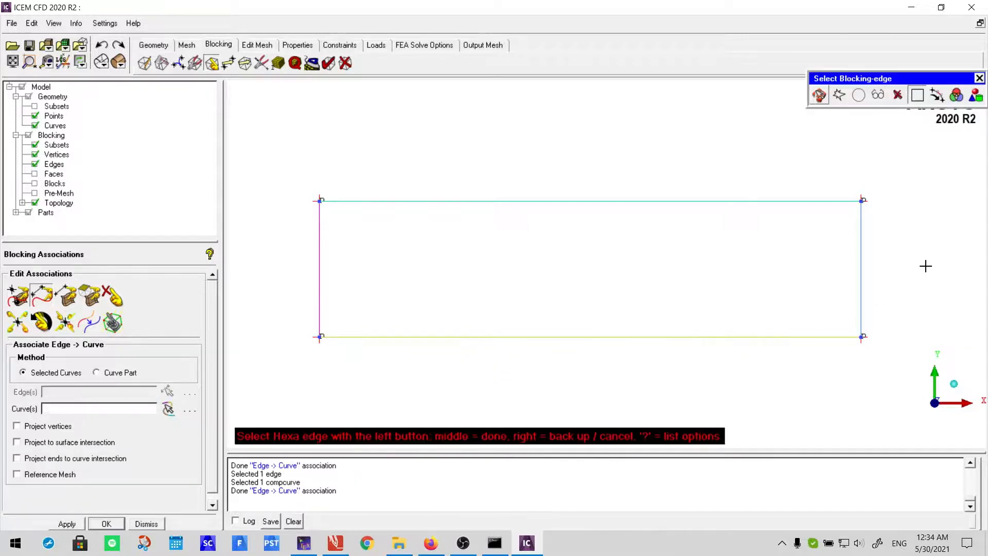
- Associate the block's right edge with the rectangle's right curve, and end the edge association
left_click(863, 251)
middle_click(886, 263)
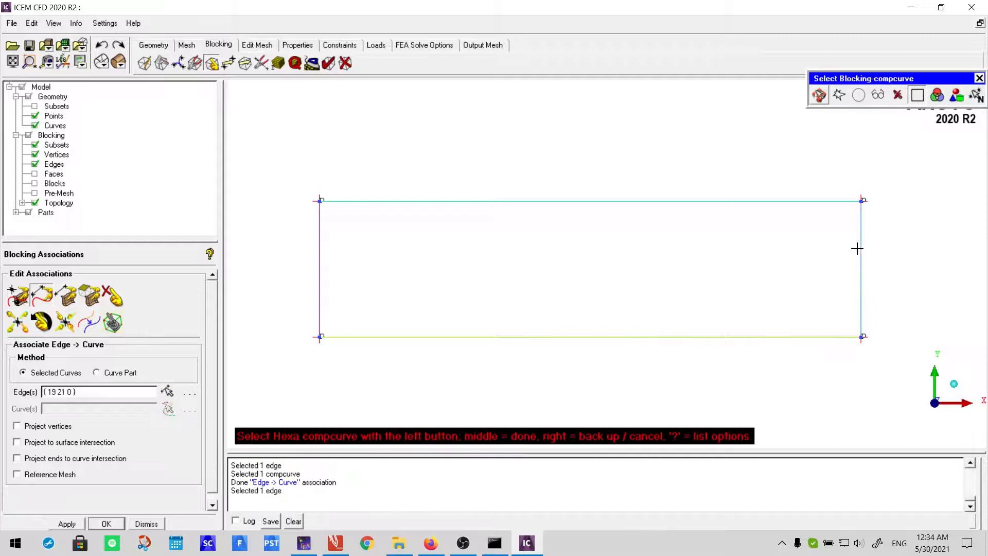
left_click(858, 248)
middle_click(890, 255)
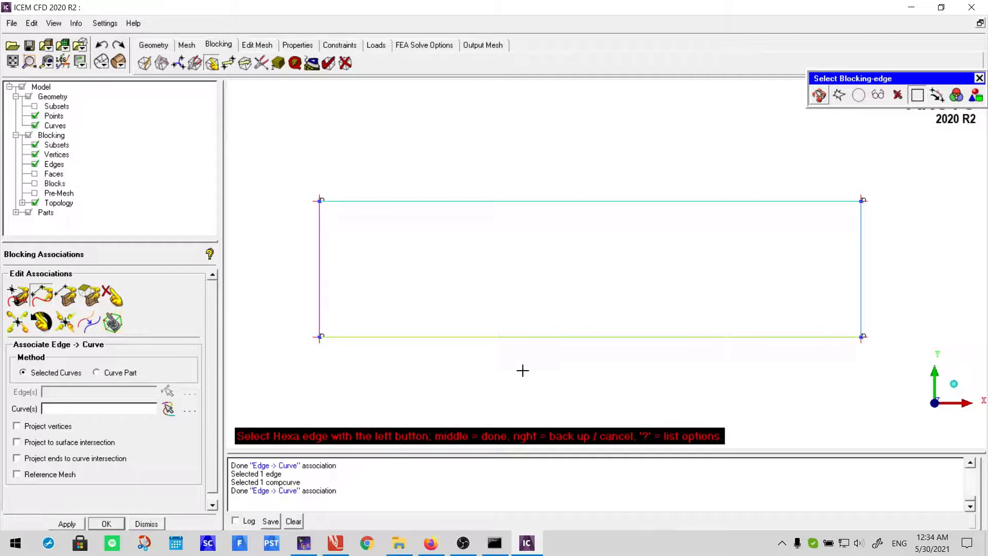
middle_click(547, 385)
scroll(607, 323, "up", 1)
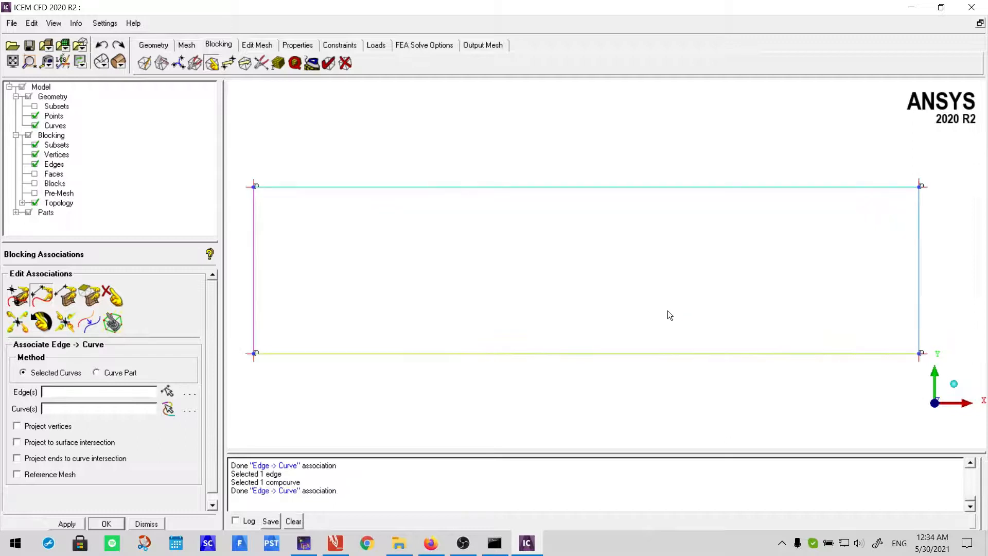
scroll(668, 310, "down", 2)
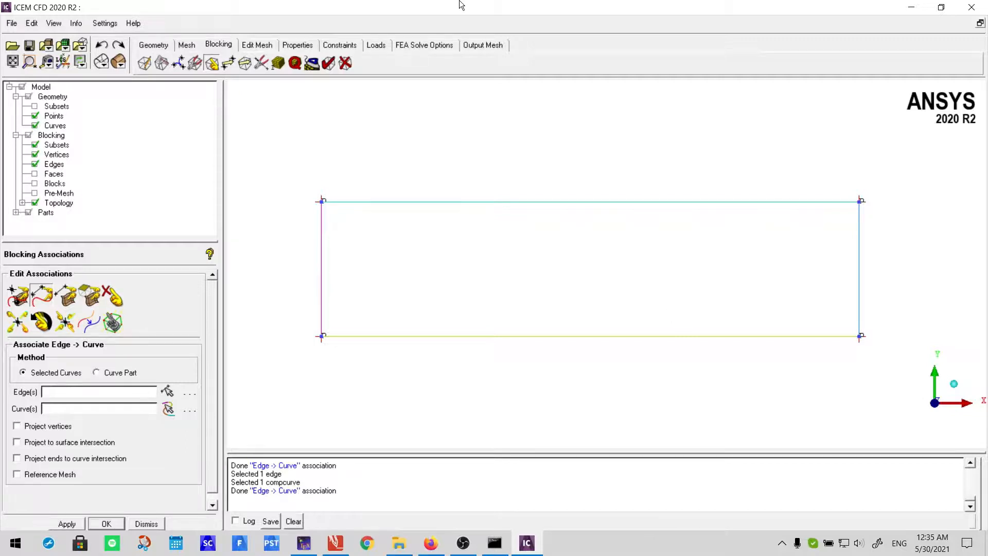
- Revisit the block creation options, review the geometry-to-block association sketch in PDF Annotator, and return to ICEM CFD
left_click(149, 46)
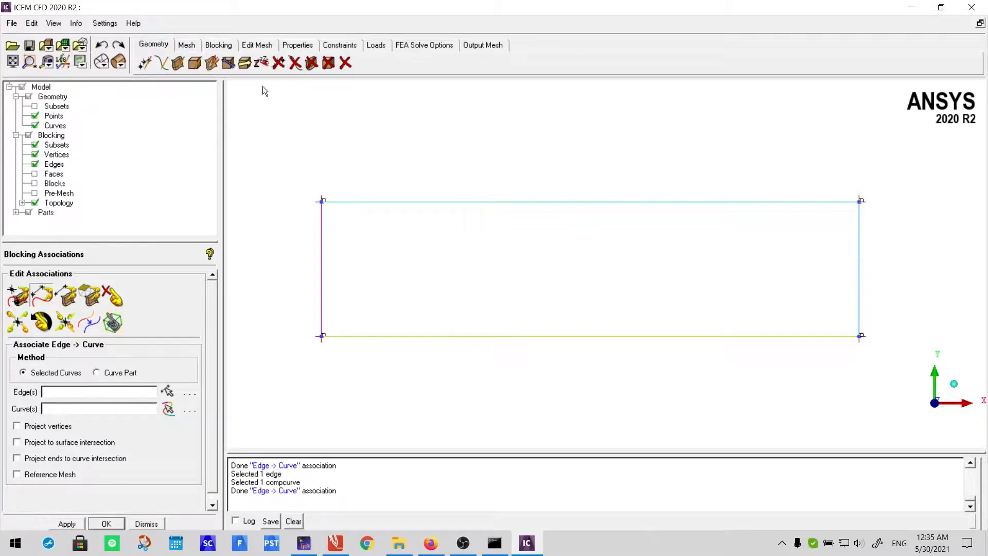
left_click(215, 46)
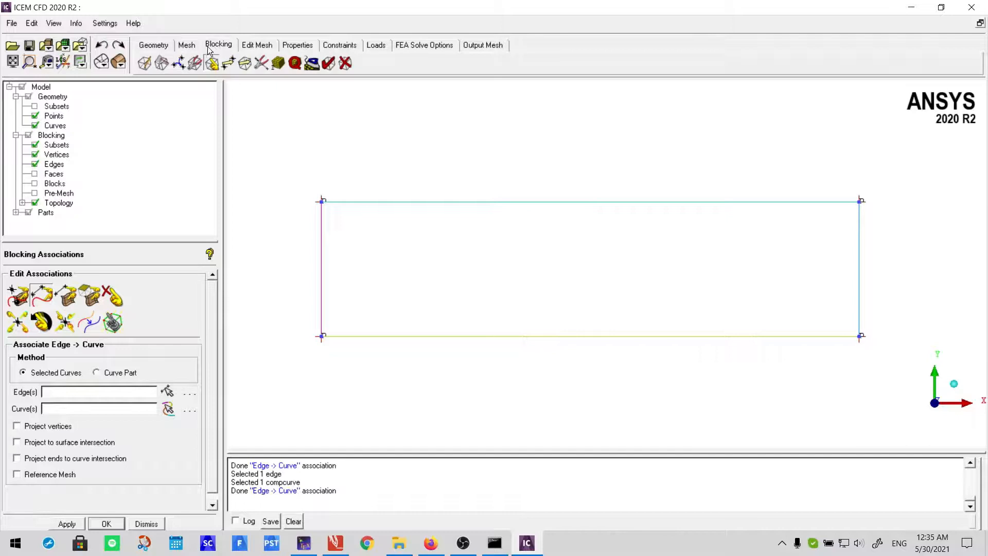
left_click(145, 65)
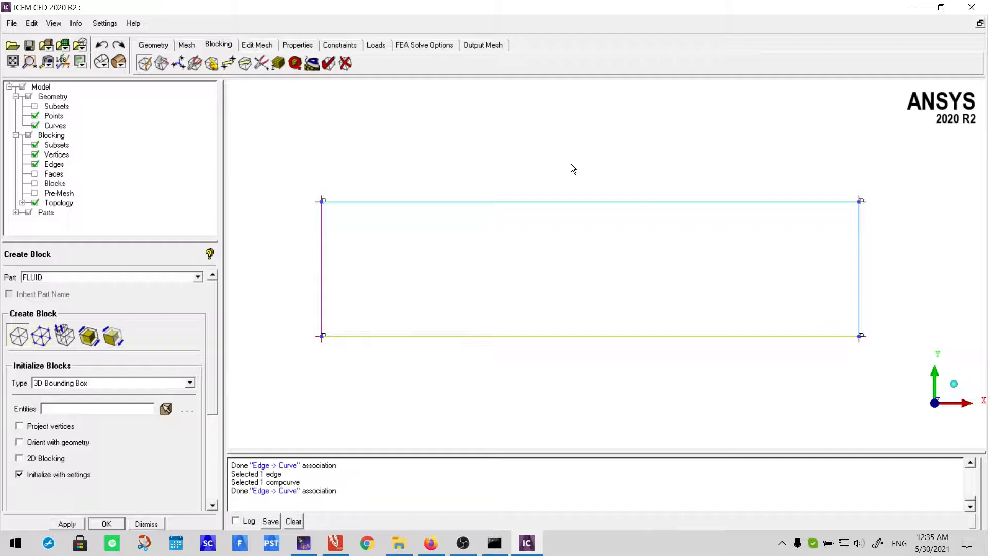
scroll(551, 205, "up", 2)
scroll(571, 240, "down", 2)
scroll(373, 190, "down", 1)
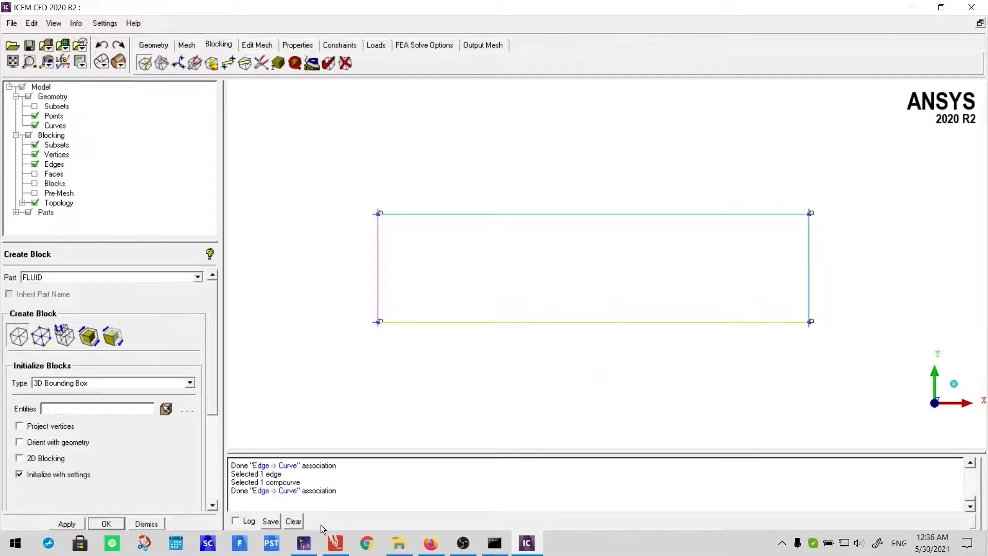
left_click(335, 543)
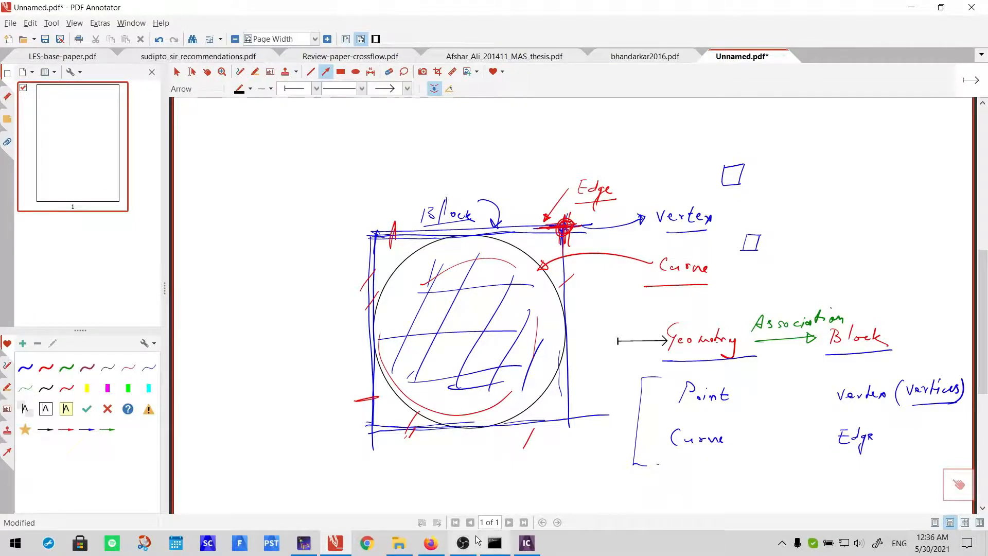
left_click(538, 545)
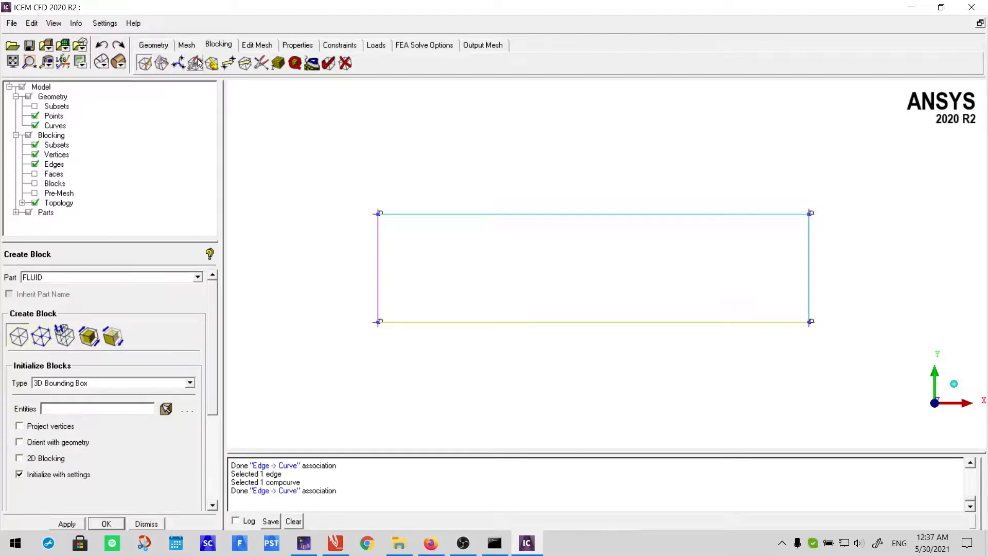
- Open the edge parameters in the pre-mesh settings and select the block's left edge
left_click(277, 64)
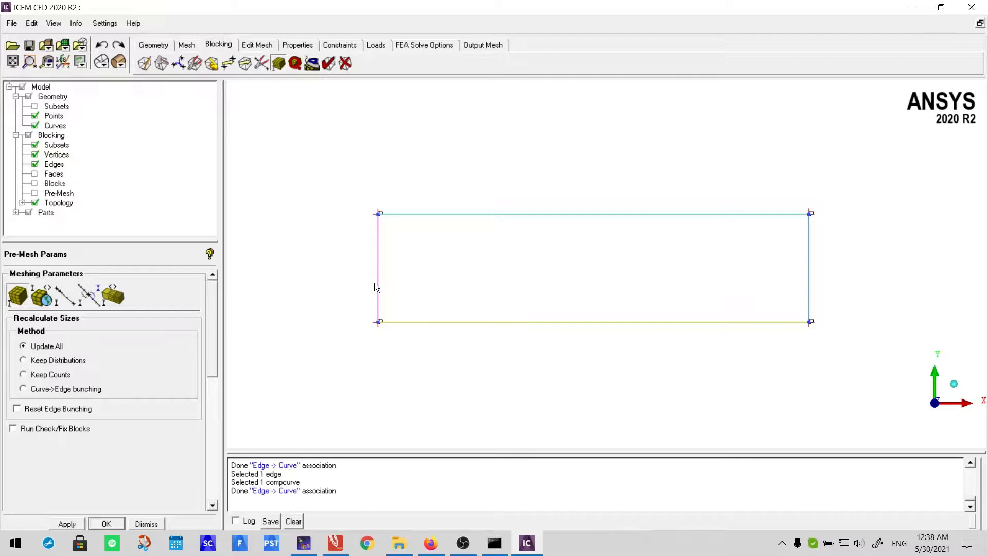
left_click(73, 299)
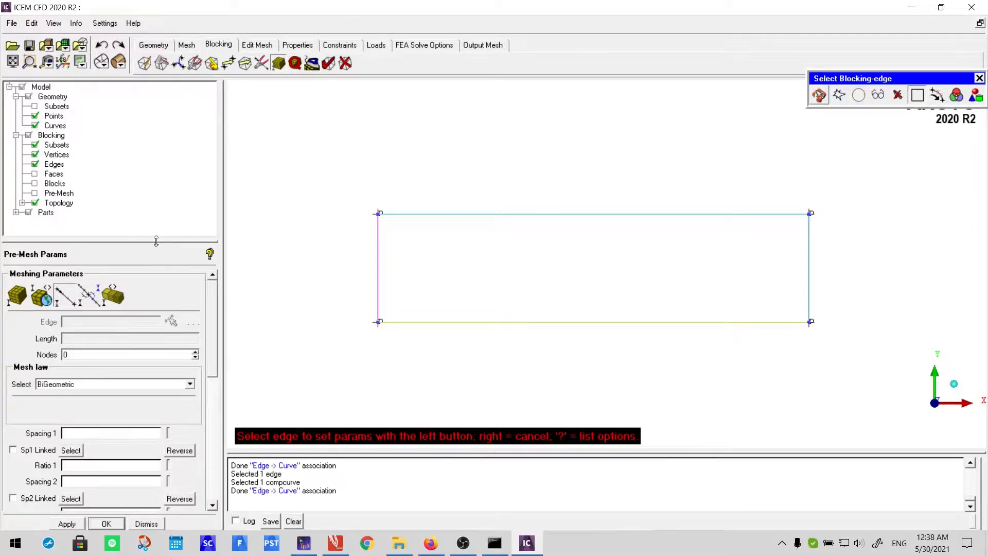
scroll(166, 337, "down", 5)
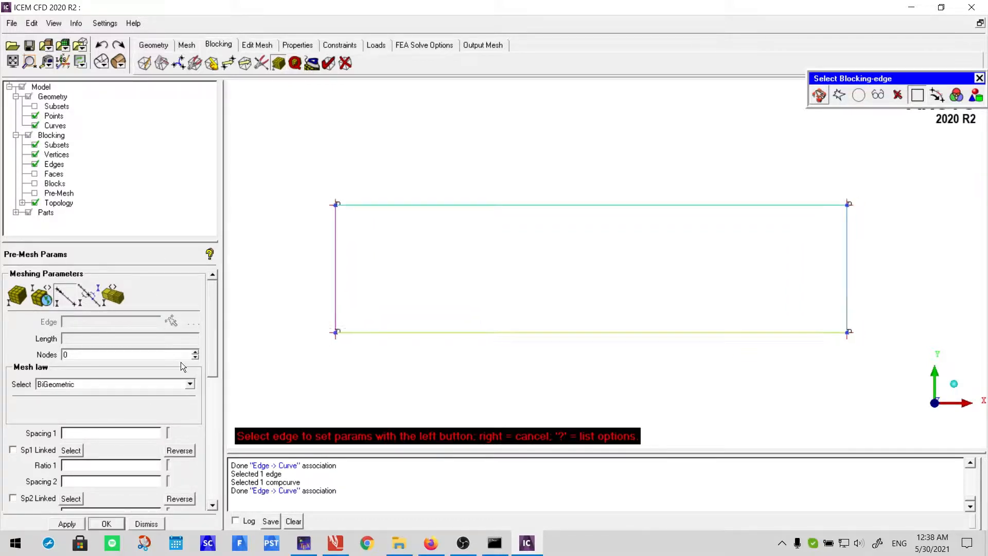
scroll(181, 363, "up", 2)
mouse_move(210, 307)
left_mouse_down()
mouse_move(214, 378)
mouse_move(227, 314)
mouse_move(216, 301)
mouse_move(214, 409)
mouse_move(214, 300)
left_mouse_up()
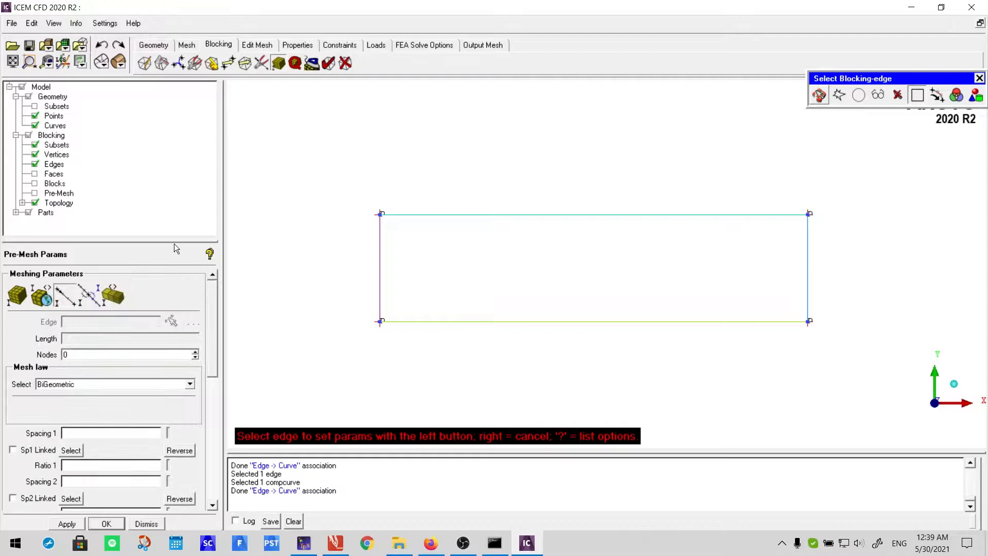
mouse_move(174, 240)
left_mouse_down()
mouse_move(176, 94)
mouse_move(176, 236)
left_mouse_up()
left_click_drag(211, 307, 173, 274)
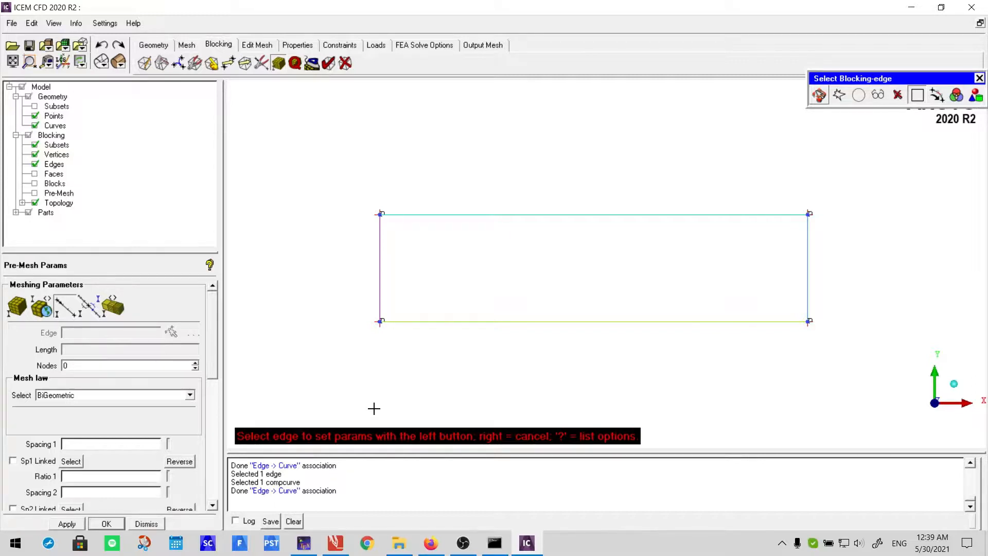
left_click(379, 261)
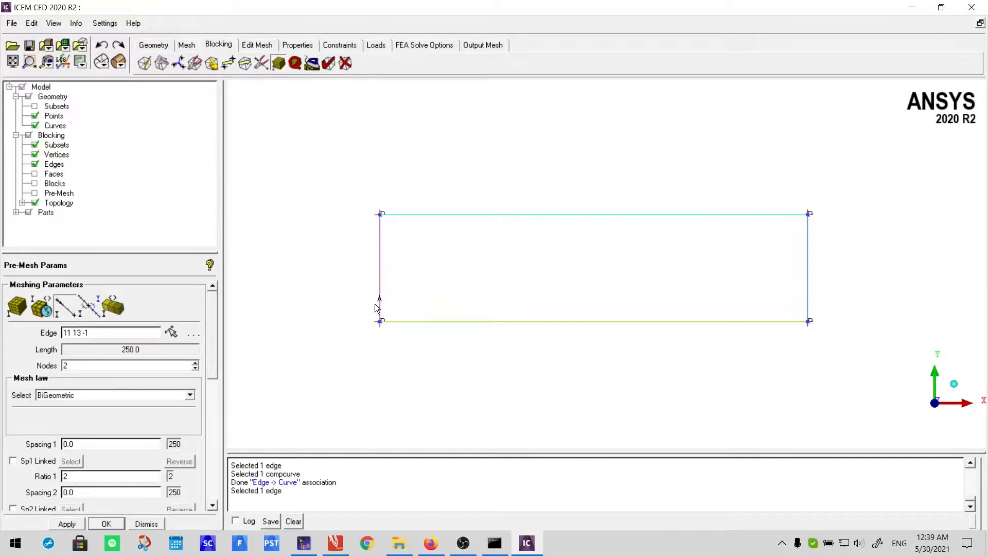
- Examine the left edge's direction arrow and its vertex numbers in the edge parameters
scroll(376, 300, "up", 8)
middle_click_drag(275, 283, 687, 282)
scroll(514, 335, "up", 2)
mouse_move(514, 335)
middle_mouse_down()
mouse_move(523, 302)
mouse_move(499, 329)
middle_mouse_up()
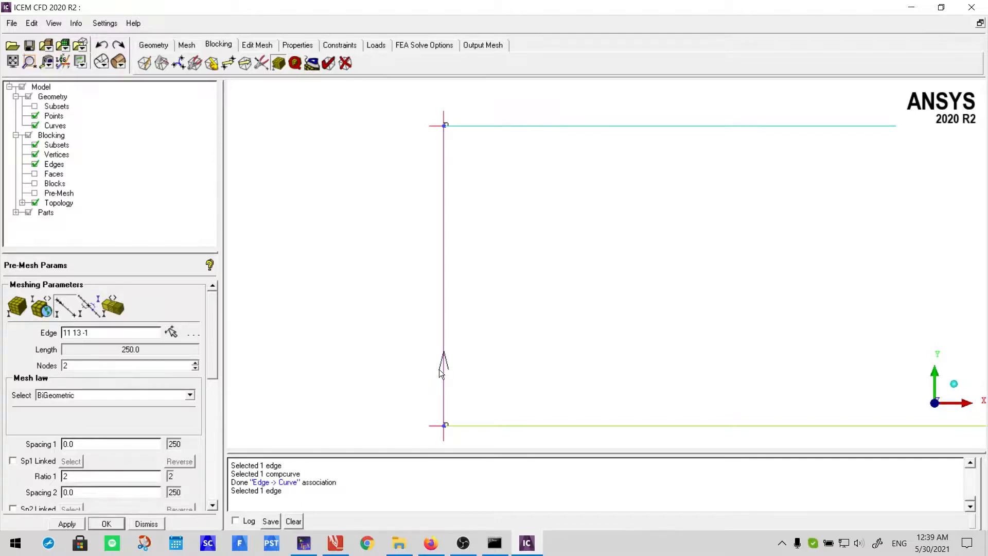
scroll(447, 375, "down", 3)
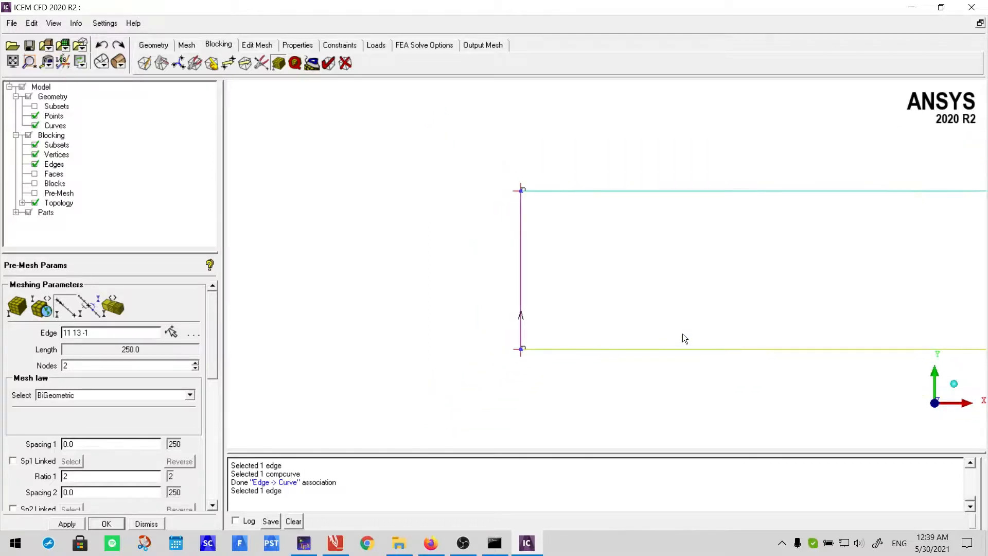
middle_click_drag(612, 331, 375, 372)
scroll(374, 373, "down", 1)
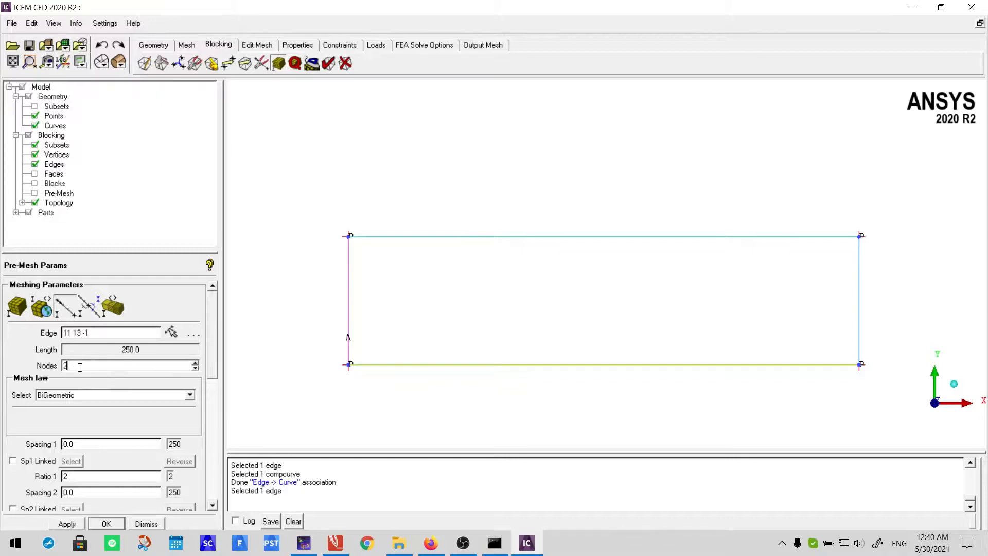
left_click(120, 332)
left_click_drag(66, 333, 92, 333)
left_click(102, 333)
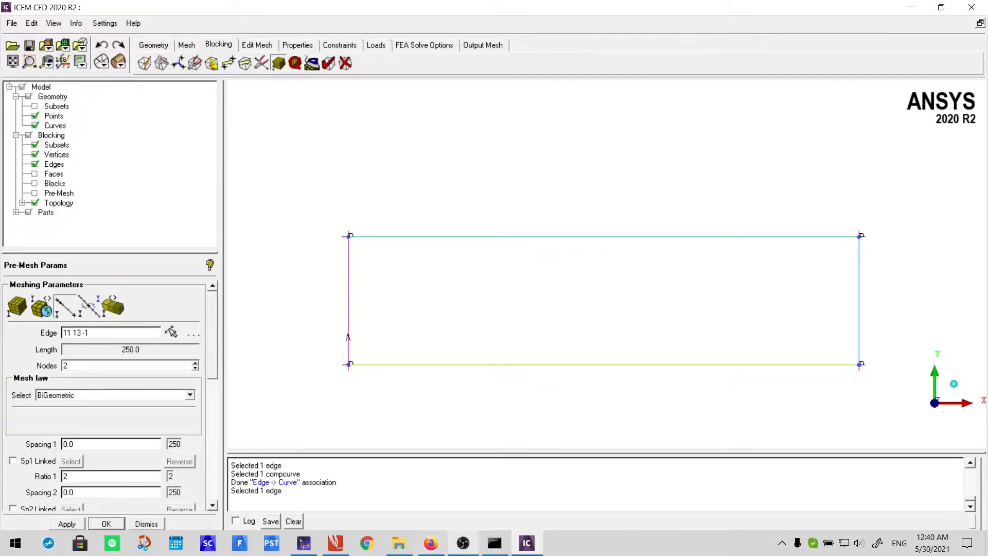
- Review the cell and node count sketch in PDF Annotator, and return to ICEM CFD
left_click(335, 543)
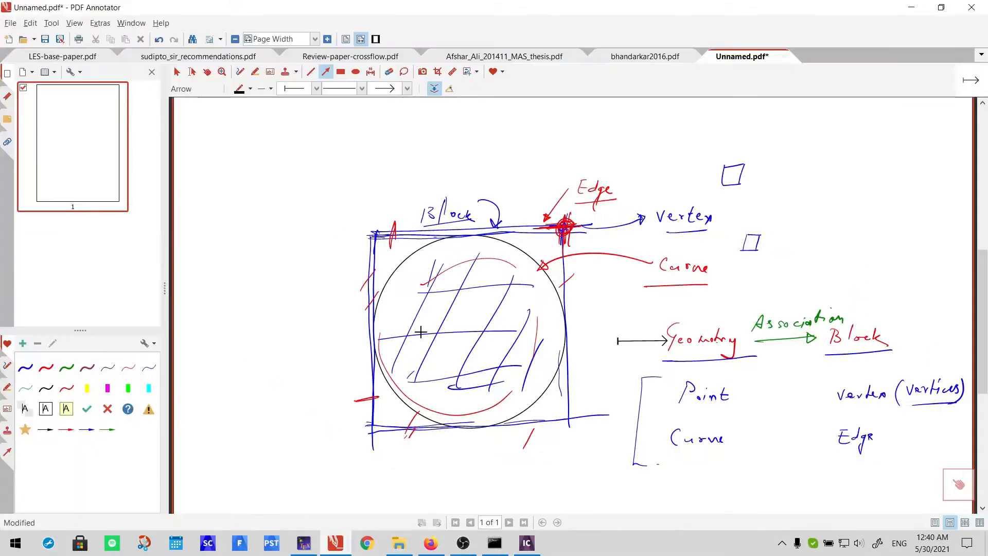
scroll(456, 325, "up", 15)
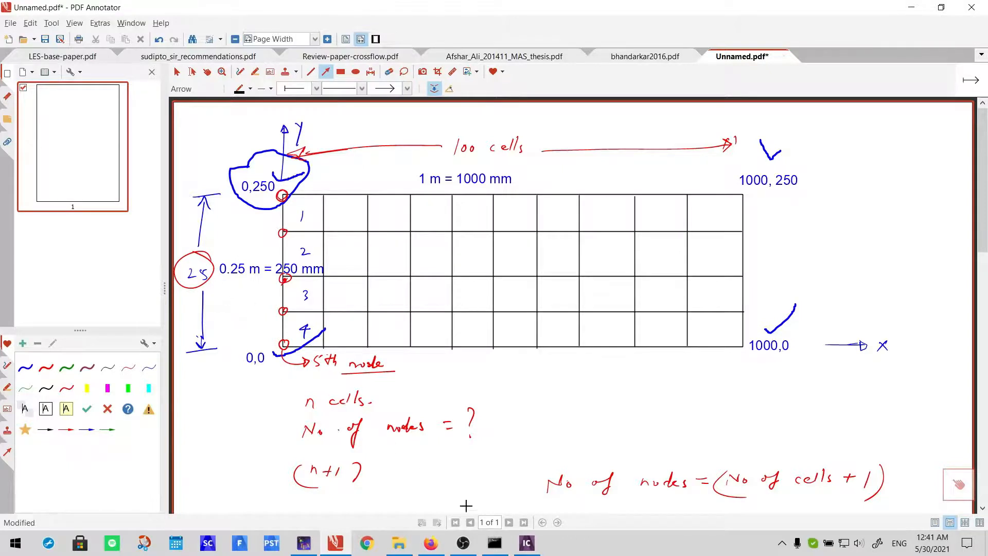
left_click(526, 543)
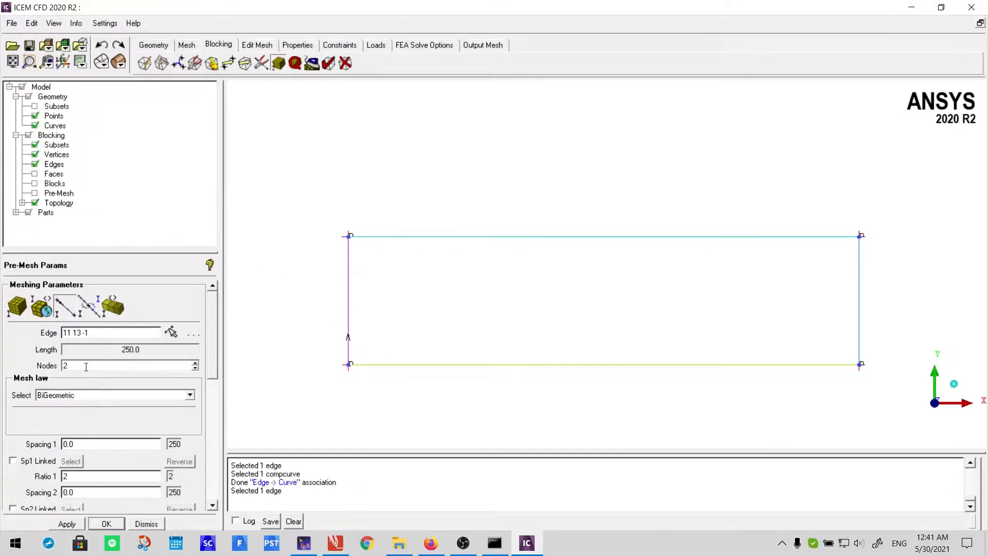
- Set the left edge's node count to 26 and check the node distribution along the edge
type("6")
scroll(333, 309, "up", 3)
middle_click_drag(268, 314, 724, 215)
scroll(554, 154, "up", 3)
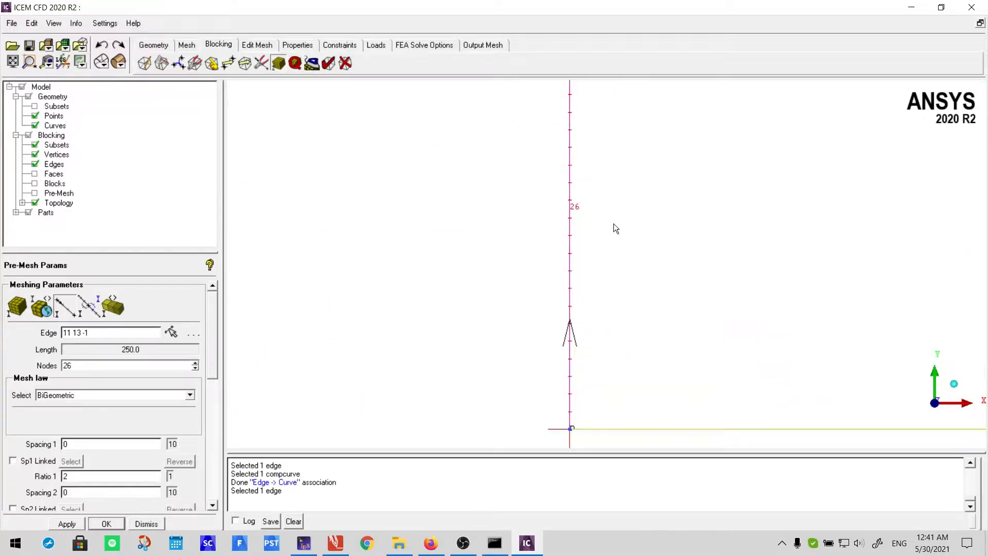
scroll(572, 191, "down", 3)
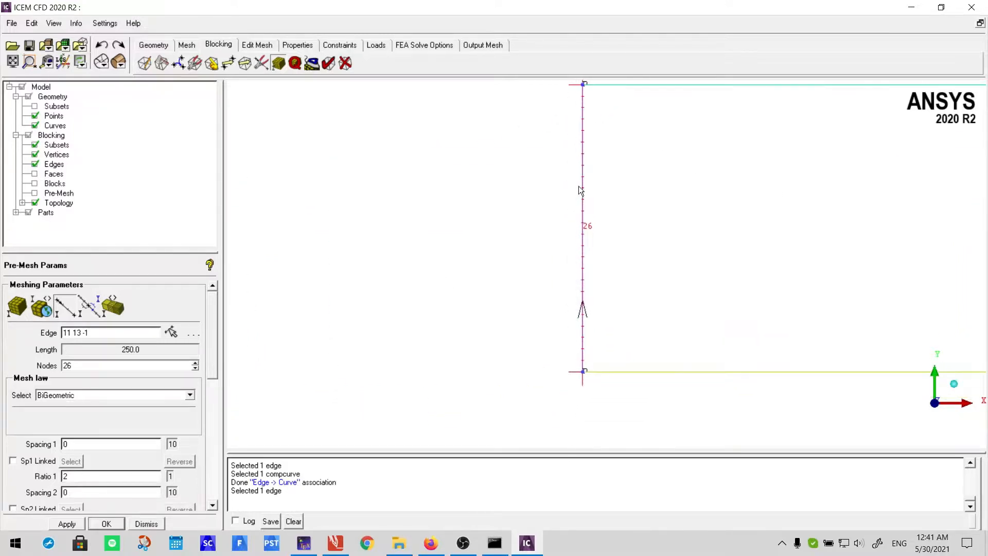
scroll(581, 189, "down", 1)
middle_click_drag(615, 204, 484, 196)
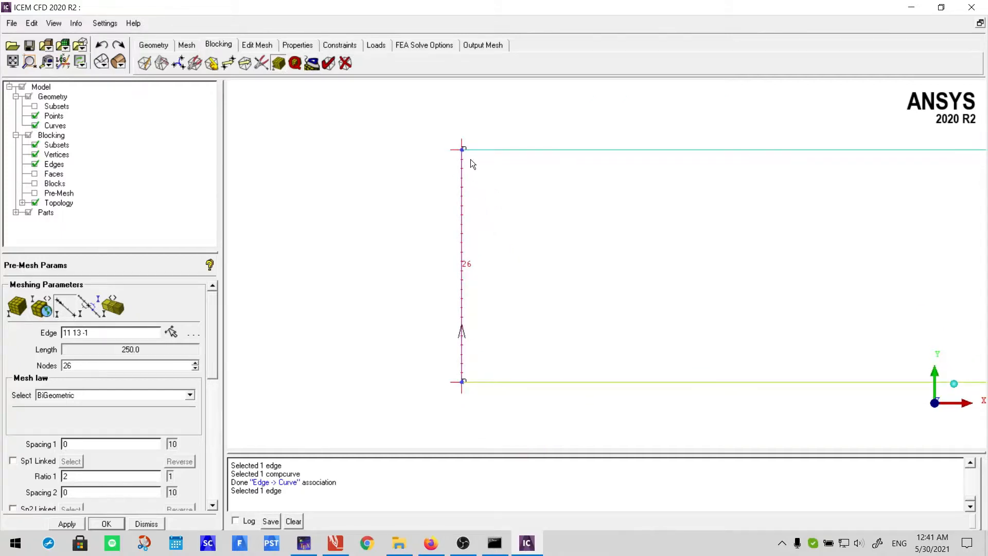
scroll(819, 309, "down", 2)
middle_click_drag(819, 309, 428, 324)
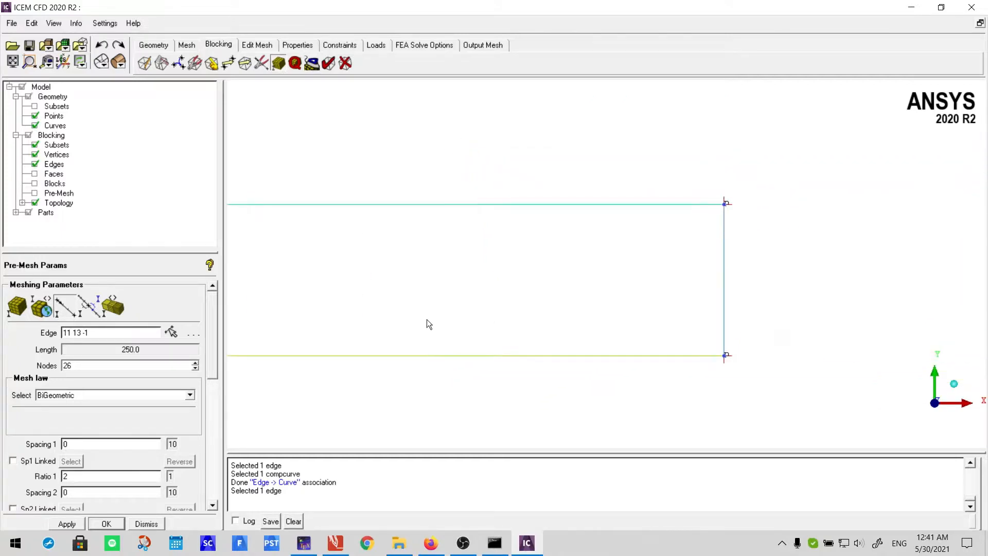
scroll(502, 313, "down", 1)
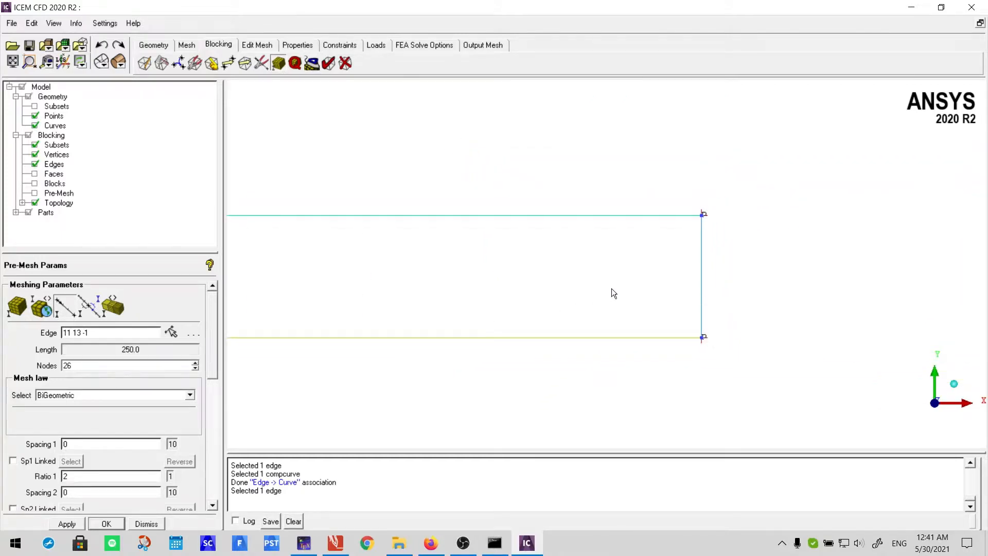
middle_click_drag(612, 289, 733, 274)
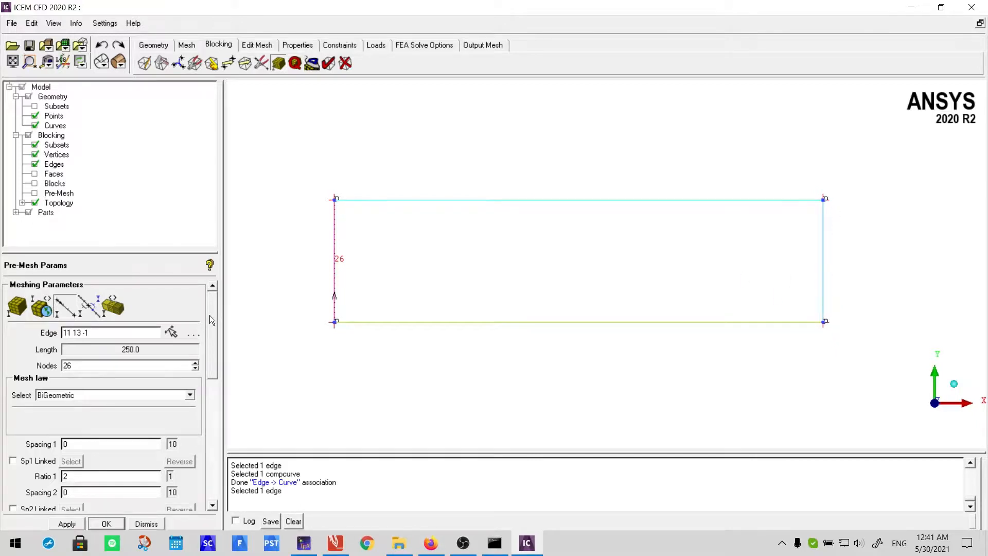
- Enable Copy Parameters for the left edge with the To All Parallel Edges method
mouse_move(209, 315)
left_mouse_down()
mouse_move(214, 326)
mouse_move(213, 314)
left_mouse_up()
left_click_drag(214, 310, 208, 393)
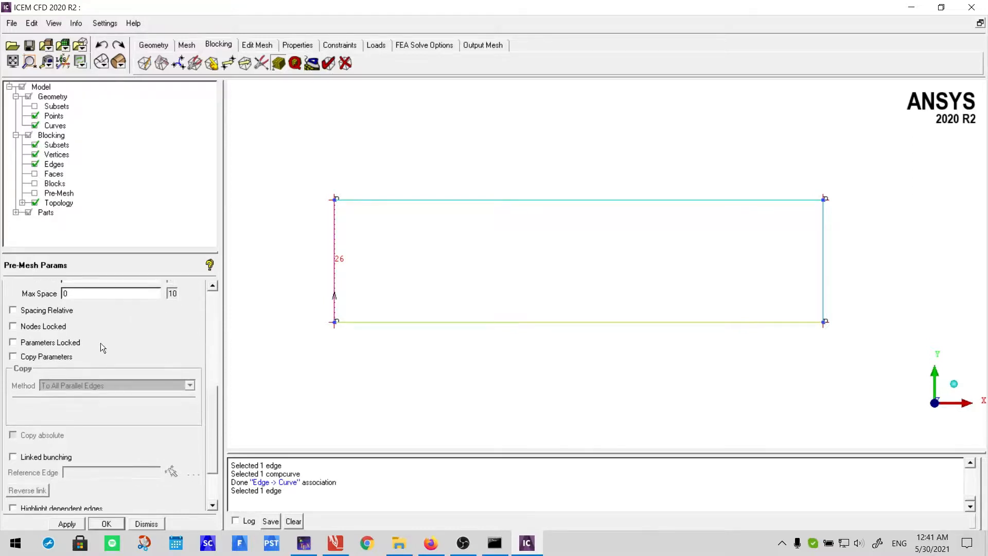
left_click(13, 356)
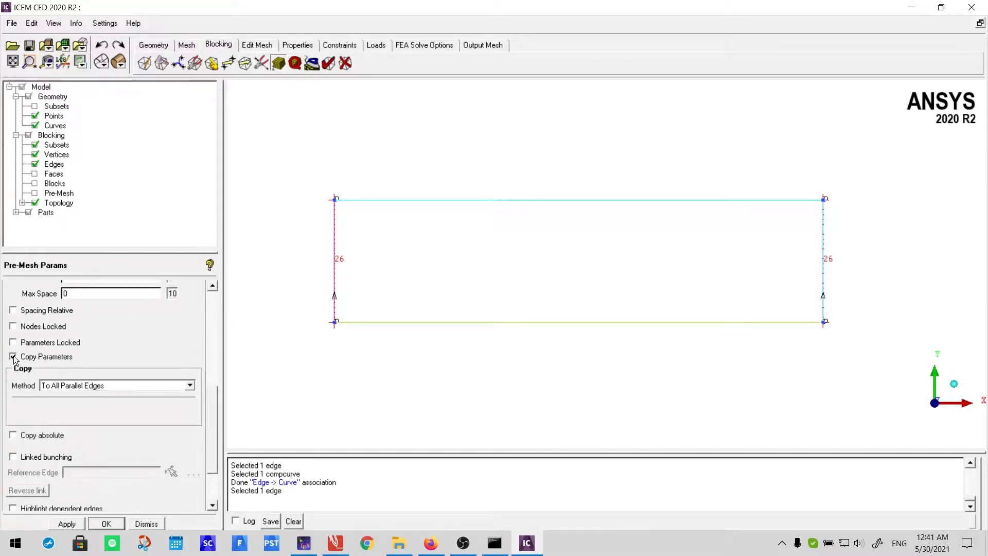
left_click(66, 387)
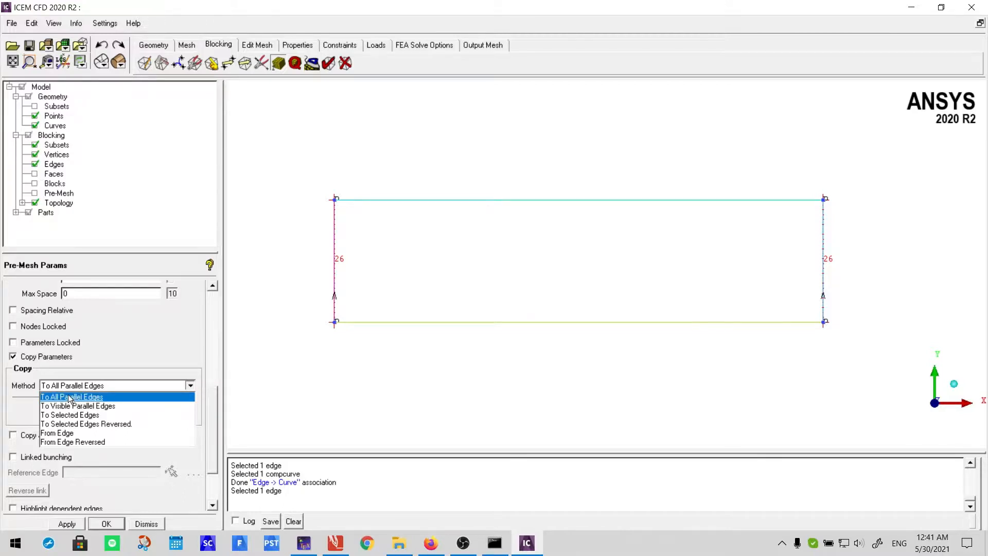
left_click(63, 397)
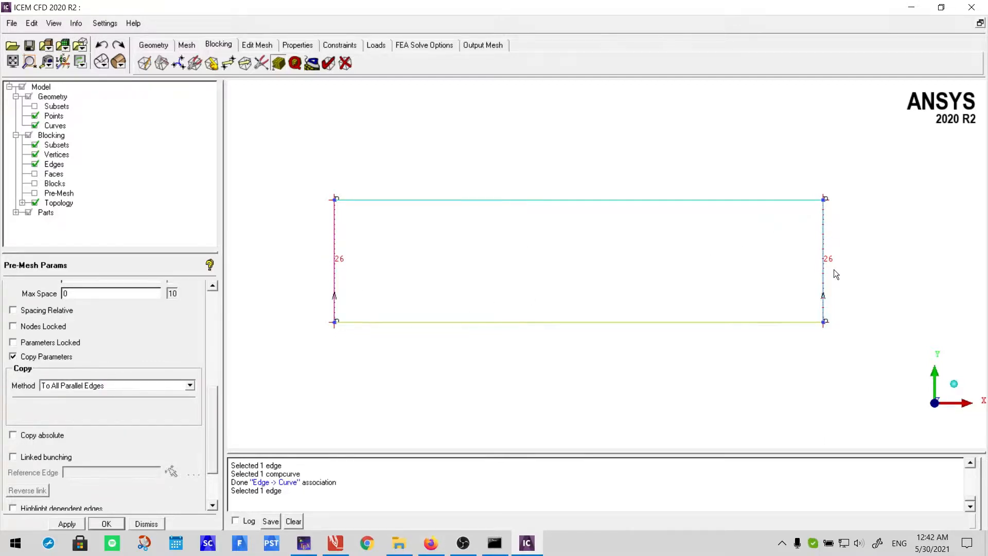
- Inspect the copied node distribution along the block's right edge and compare it with the left edge
scroll(833, 264, "up", 2)
middle_click_drag(958, 260, 662, 267)
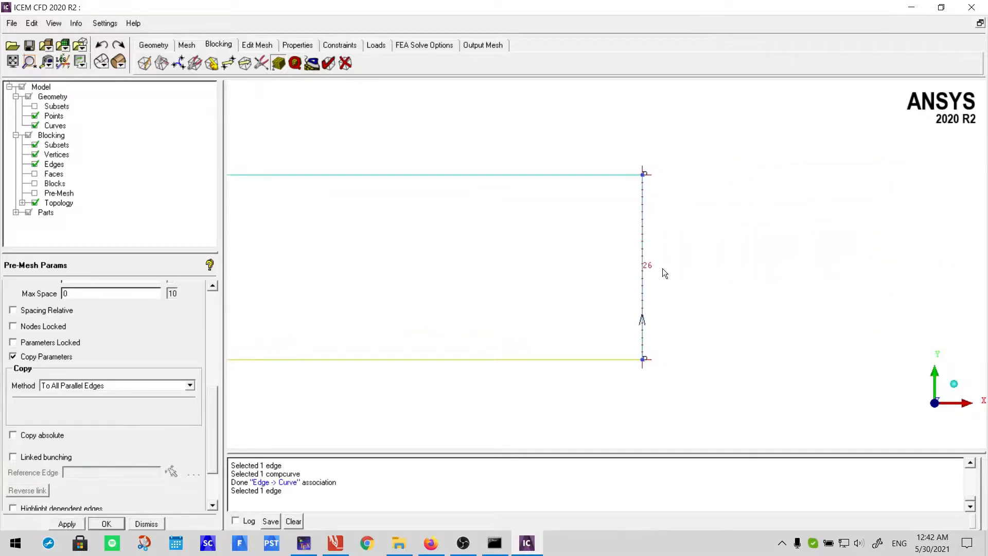
scroll(662, 268, "up", 2)
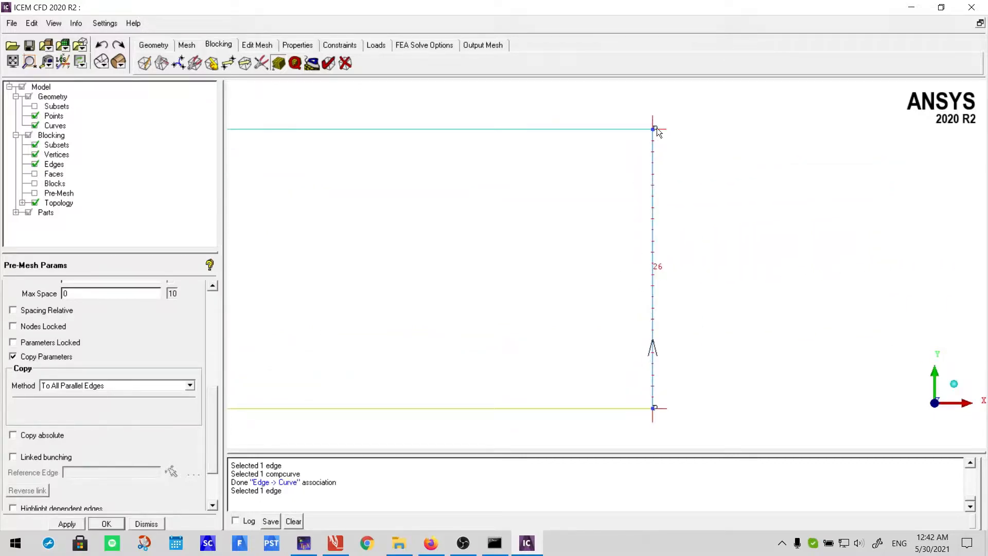
scroll(214, 319, "up", 5)
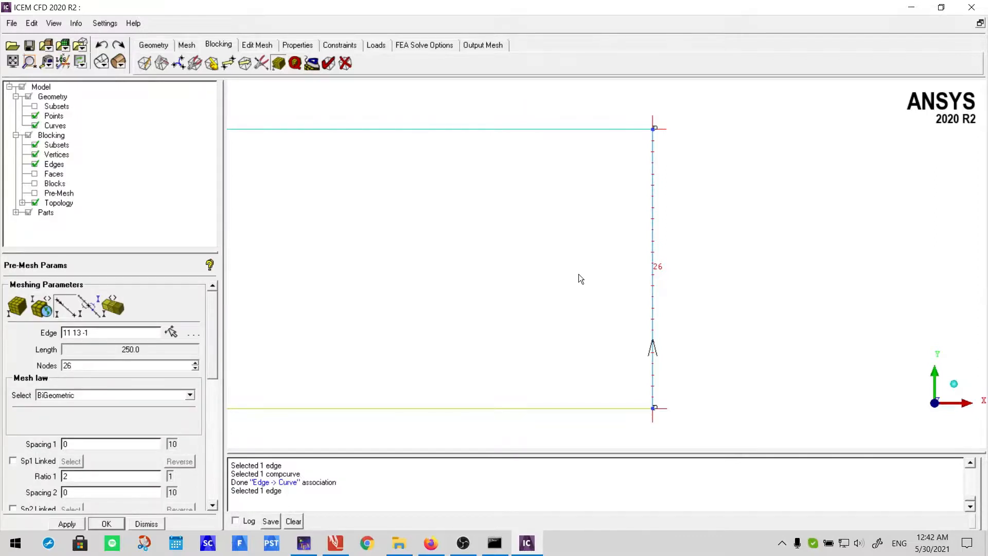
scroll(652, 283, "up", 5)
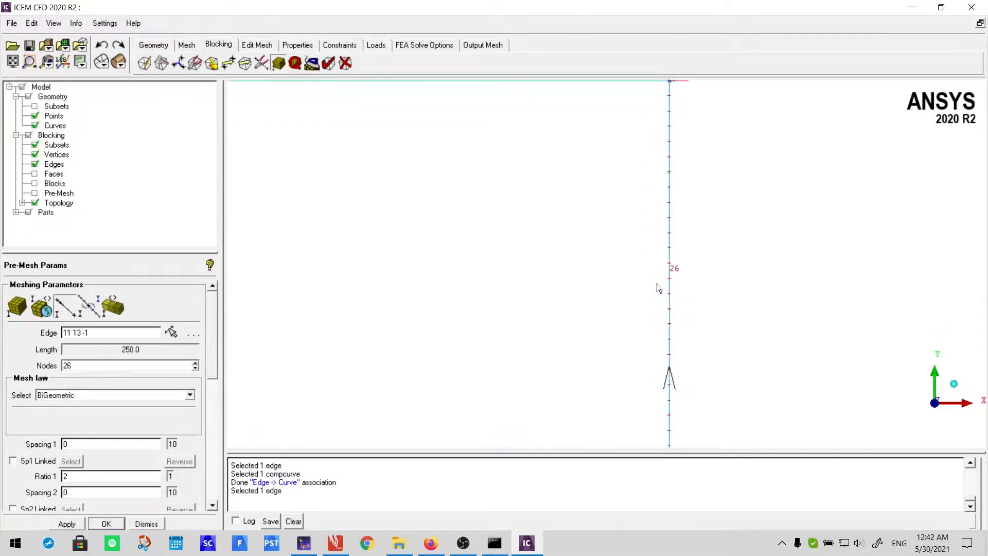
scroll(736, 292, "up", 5)
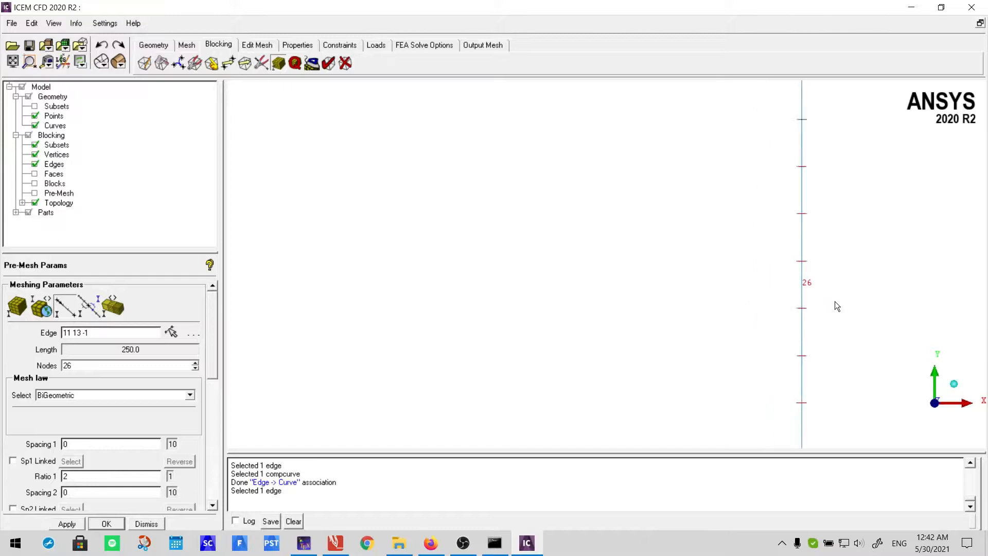
middle_click_drag(762, 288, 460, 269)
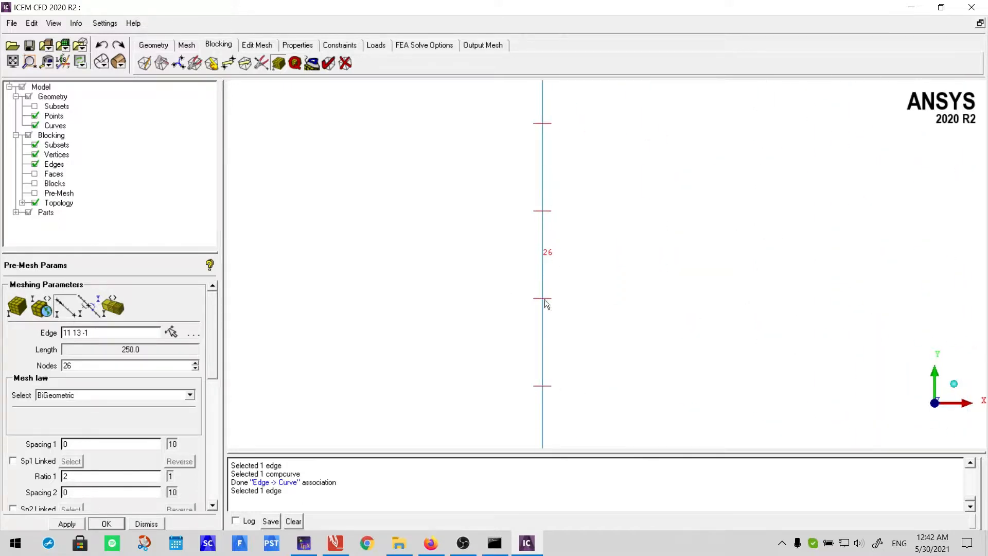
scroll(545, 298, "down", 5)
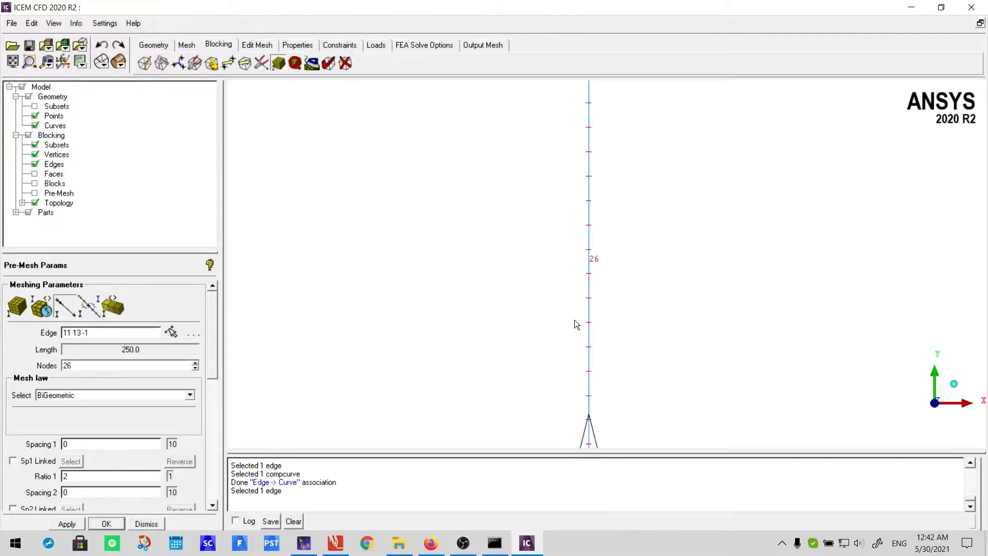
scroll(574, 324, "down", 5)
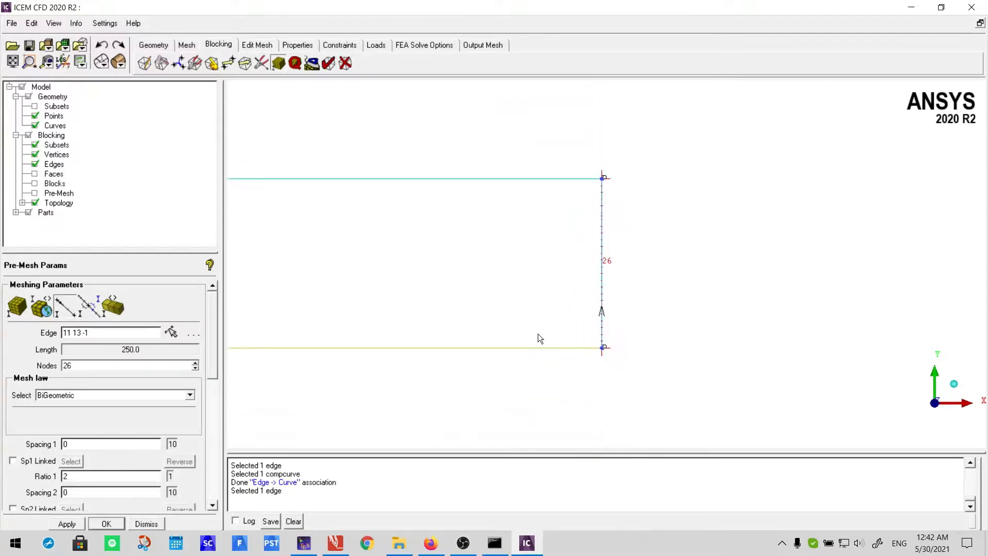
scroll(539, 333, "down", 1)
middle_click_drag(544, 333, 819, 352)
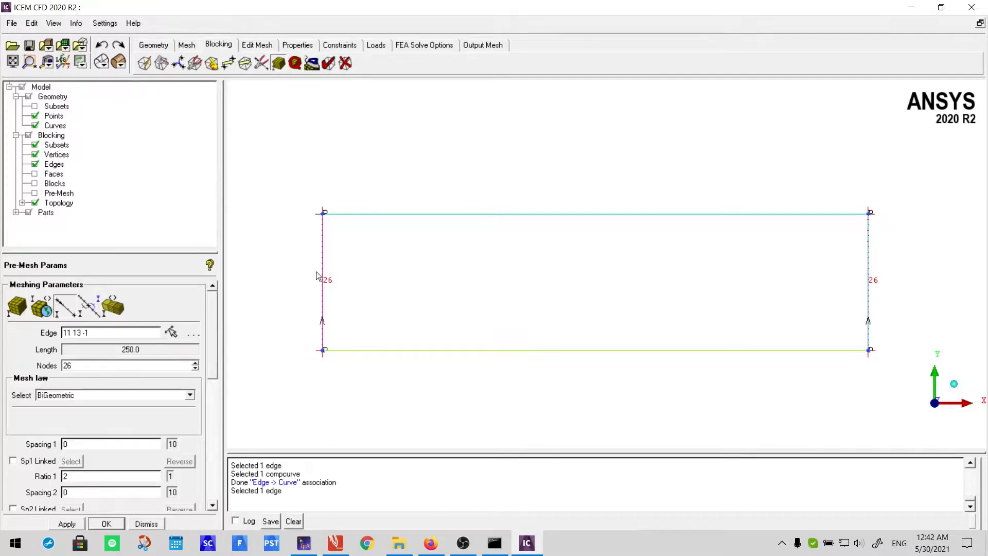
- Select the block's top edge for edge meshing parameters and check its Copy Parameters method
mouse_move(214, 316)
left_mouse_down()
mouse_move(215, 348)
mouse_move(214, 301)
left_mouse_up()
left_click(174, 333)
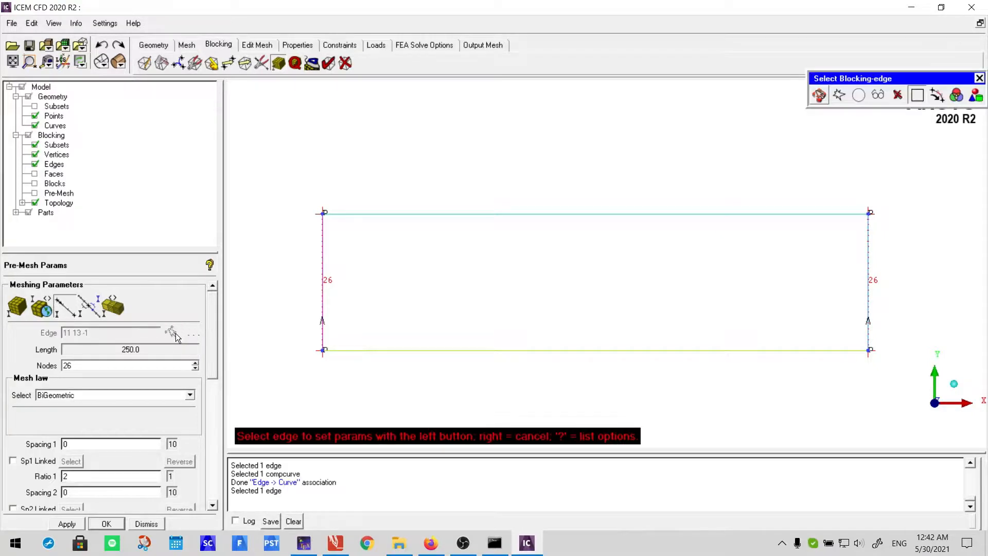
left_click(474, 213)
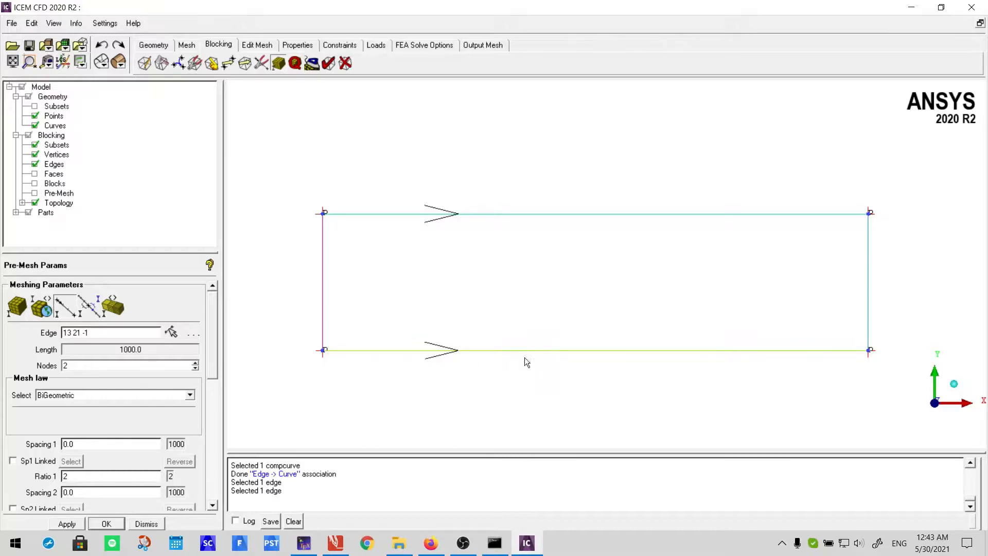
left_click_drag(211, 332, 215, 435)
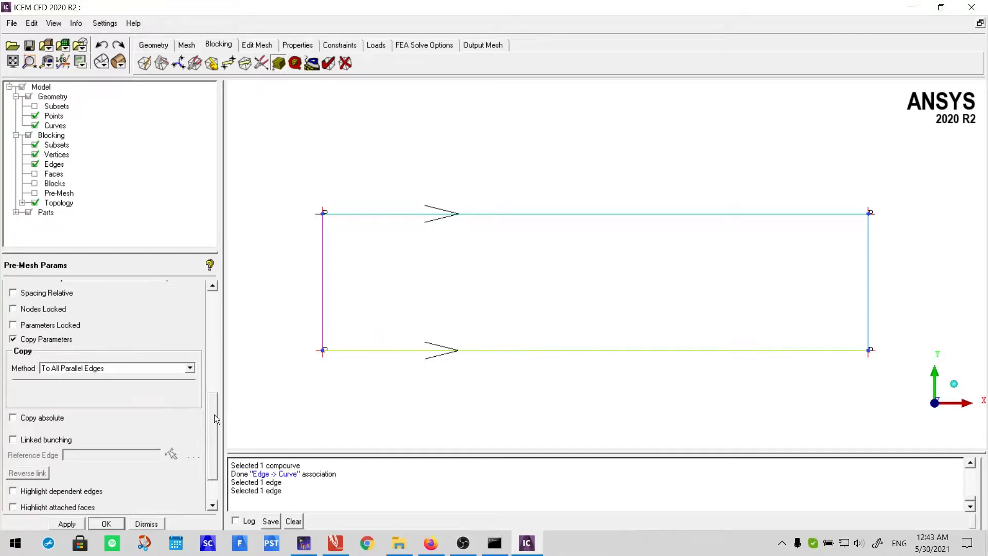
left_click_drag(218, 419, 230, 304)
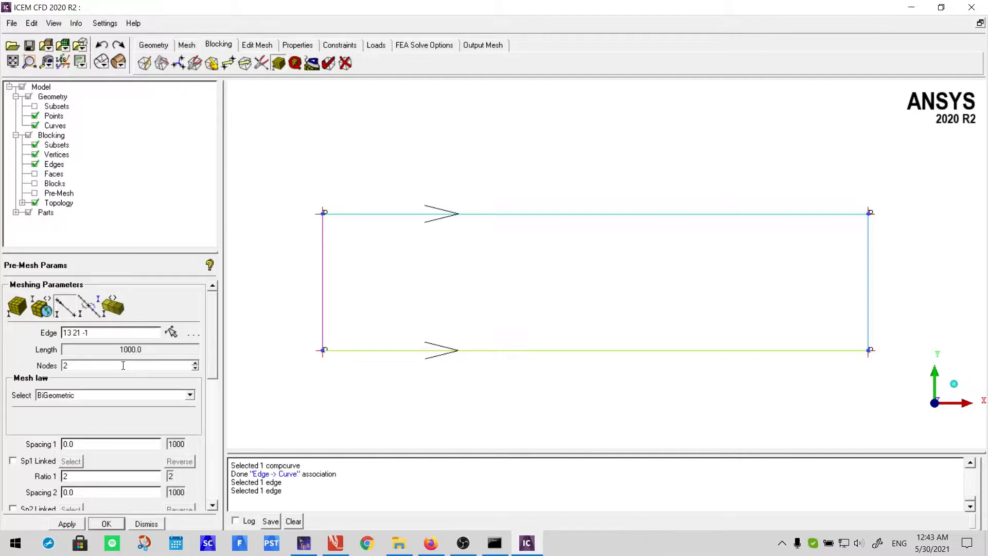
left_click(87, 367)
- Review the horizontal cell count and the node formula in the PDF Annotator sketch, and return to ICEM CFD
left_click(335, 543)
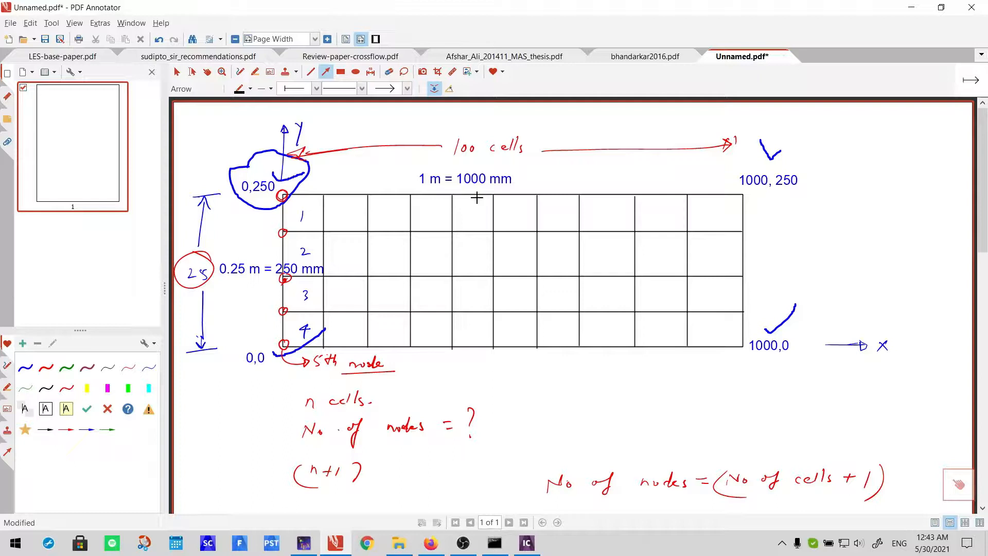
scroll(603, 460, "down", 1)
left_click_drag(562, 464, 691, 466)
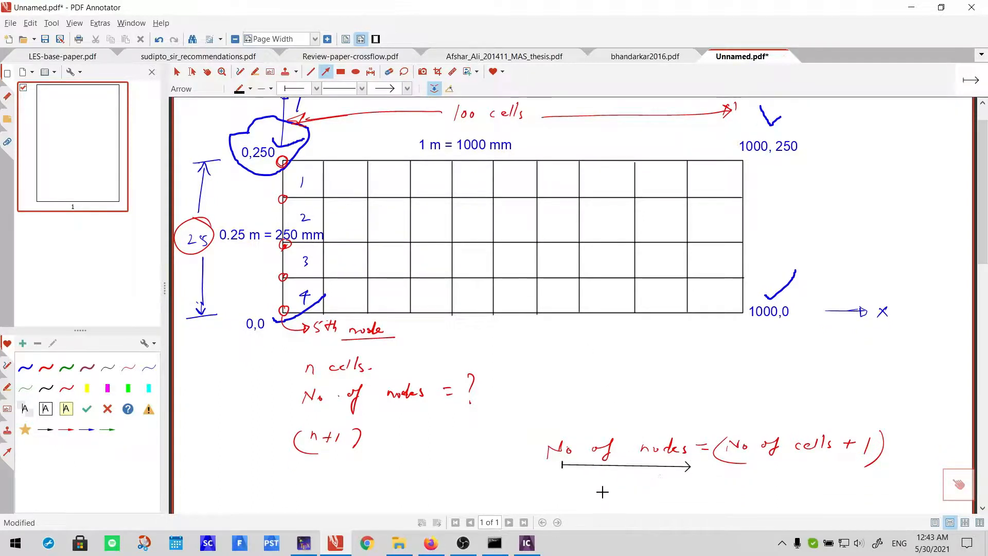
key("ctrl+z")
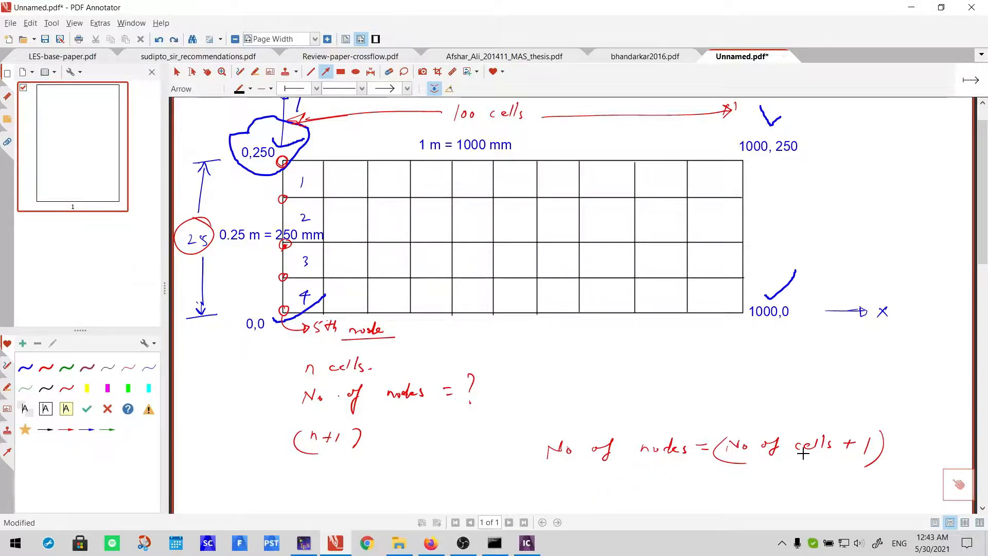
left_click(527, 543)
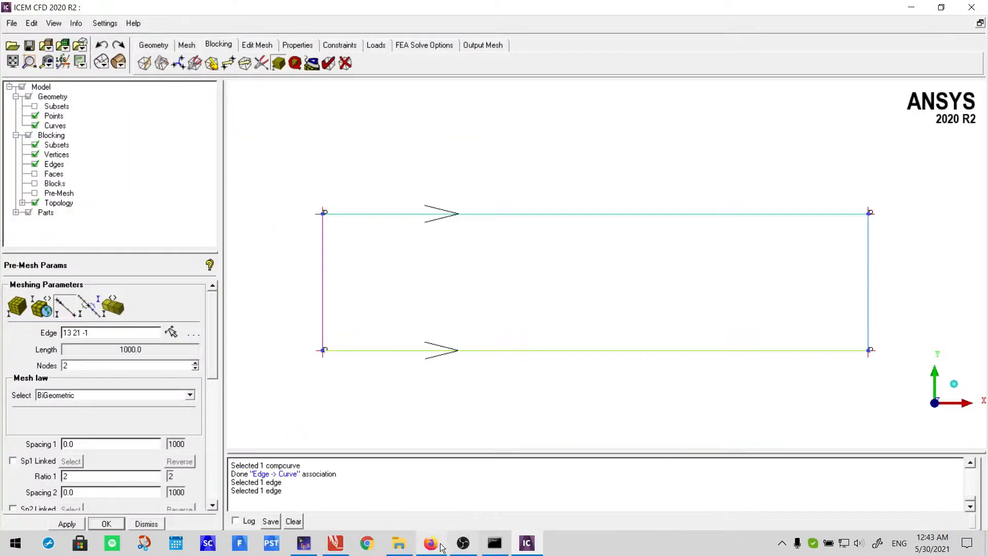
left_click(335, 543)
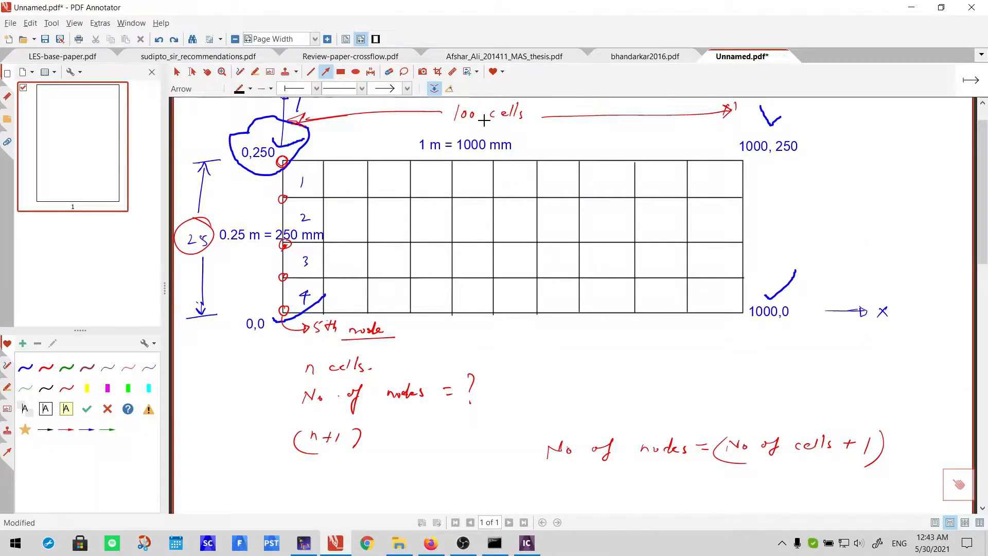
left_click(526, 543)
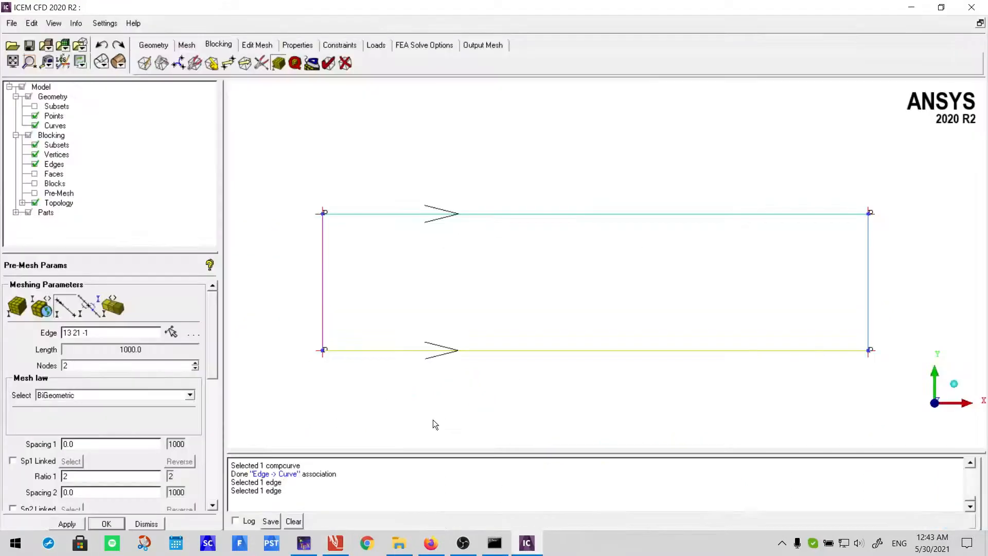
- Set the top edge's node count to 101 and check the node distribution on the parallel edges
double_click(77, 364)
type("101")
key("Return")
left_click_drag(213, 310, 219, 329)
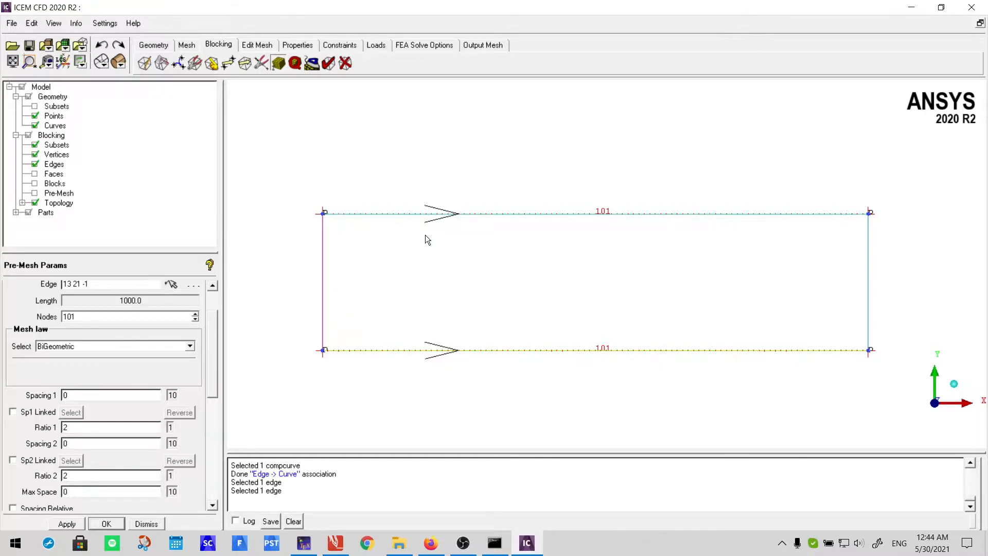
left_click_drag(211, 318, 210, 295)
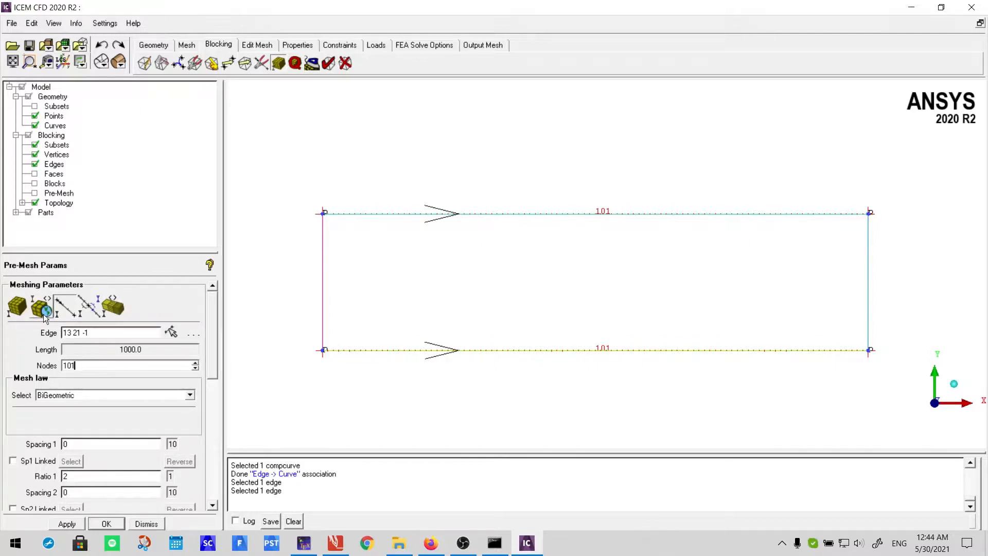
- Try a node count of 1000 on the top edge, and set it back to 101
key("BackSpace")
type("0")
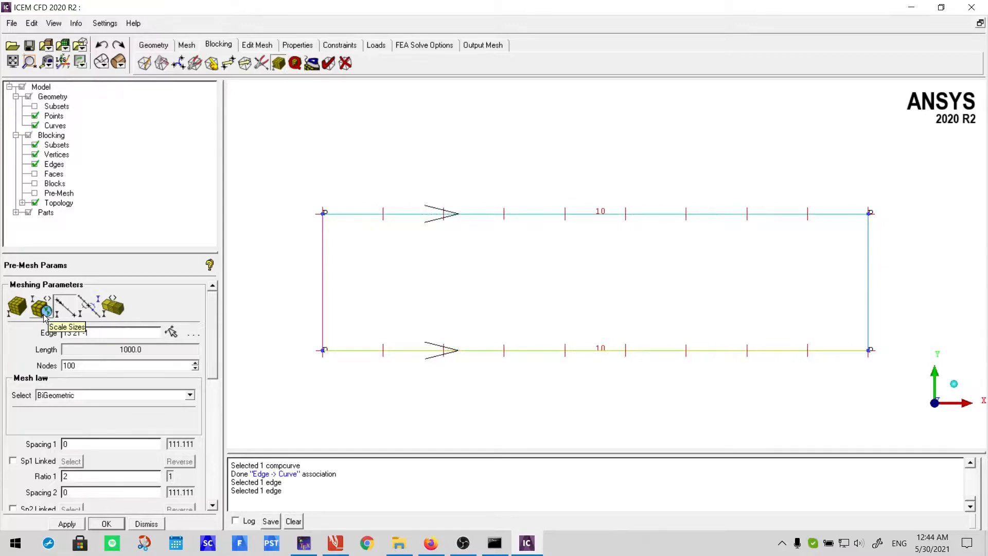
type("0")
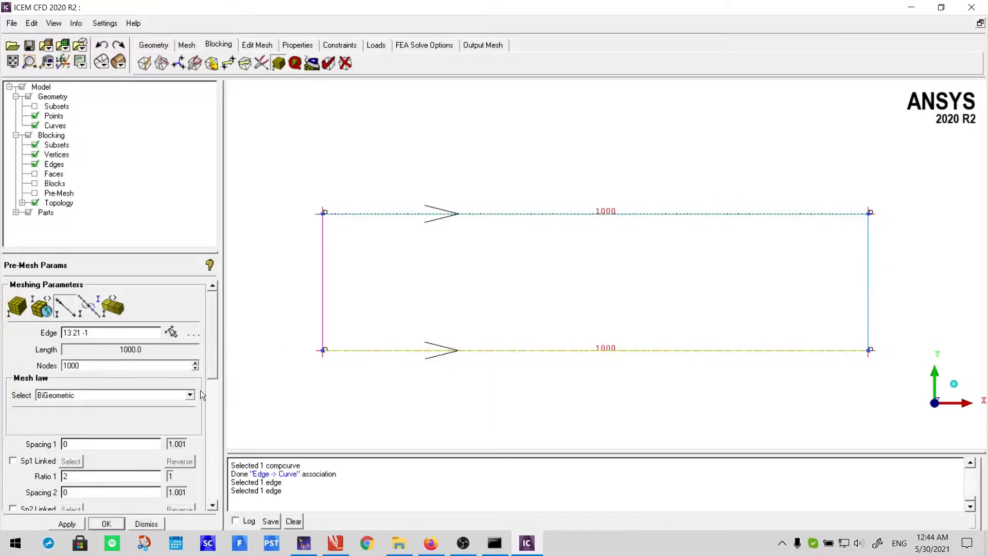
double_click(151, 365)
type("101")
key("Return")
- Turn on the Pre-Mesh display under Blocking and recompute the mesh
left_click(16, 136)
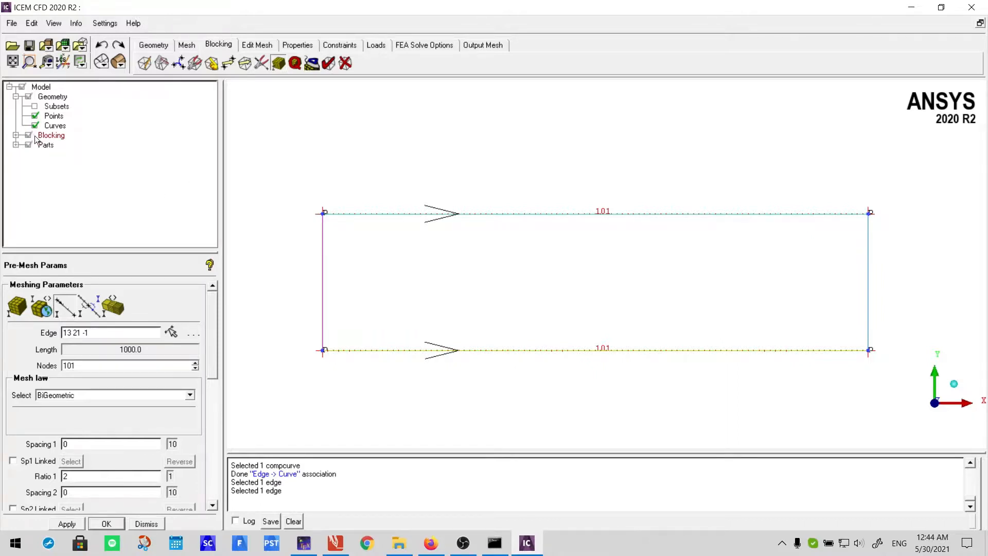
left_click(16, 136)
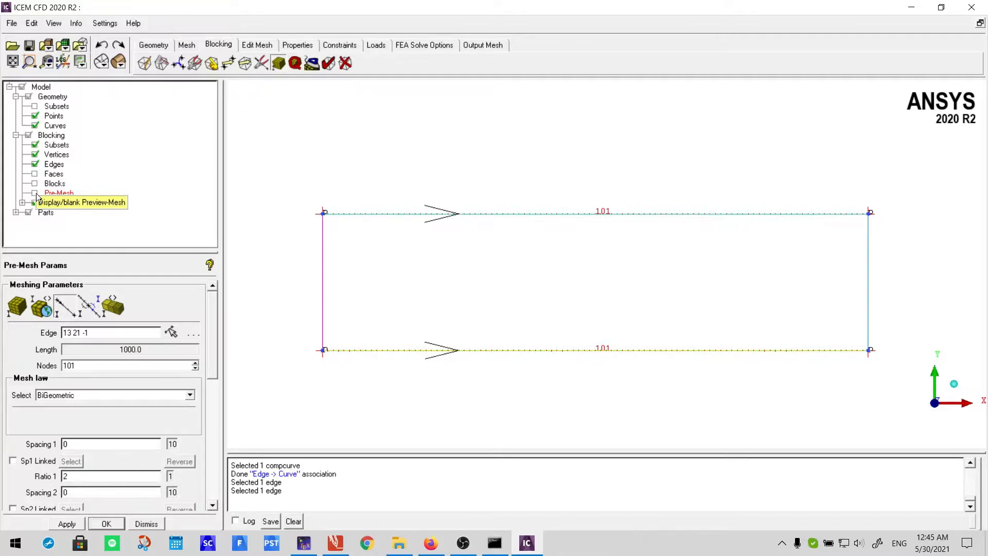
left_click(35, 193)
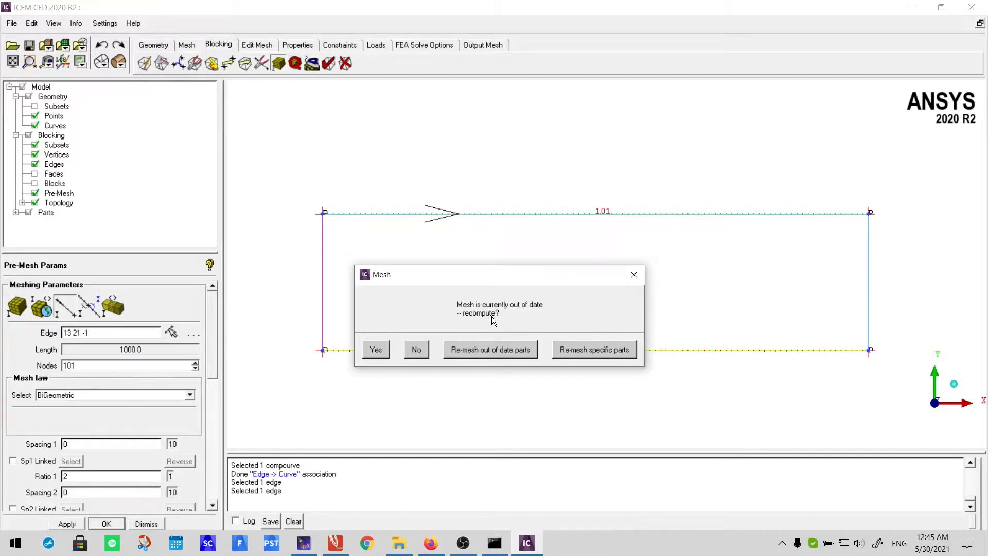
left_click(376, 351)
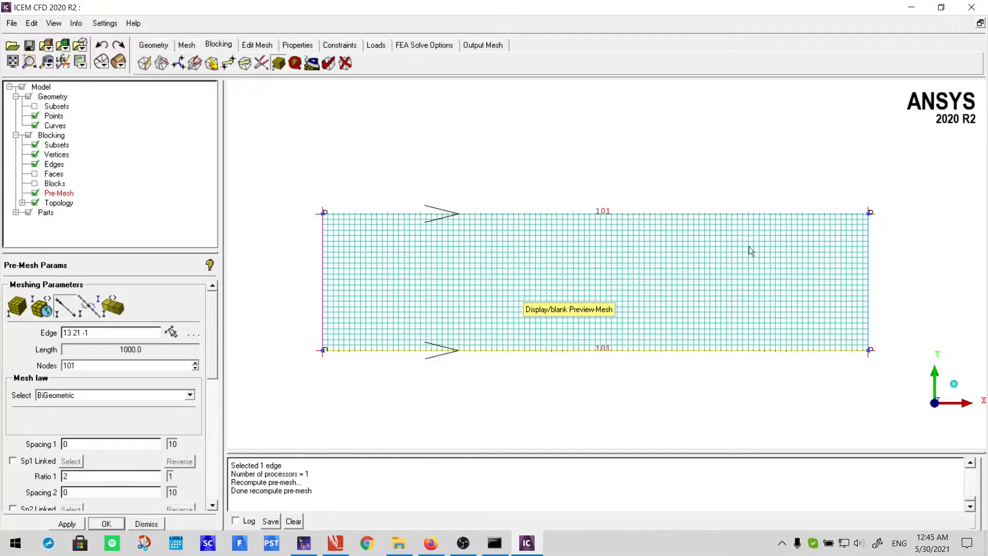
- Inspect the pre-mesh cells along the block's left edge and across its full length
scroll(805, 303, "up", 3)
scroll(805, 310, "down", 1)
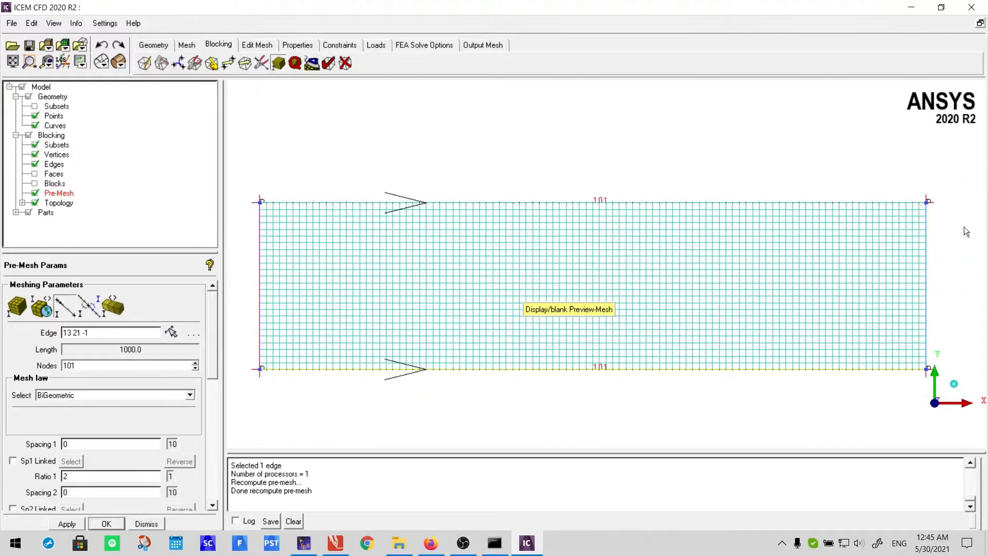
scroll(311, 270, "up", 1)
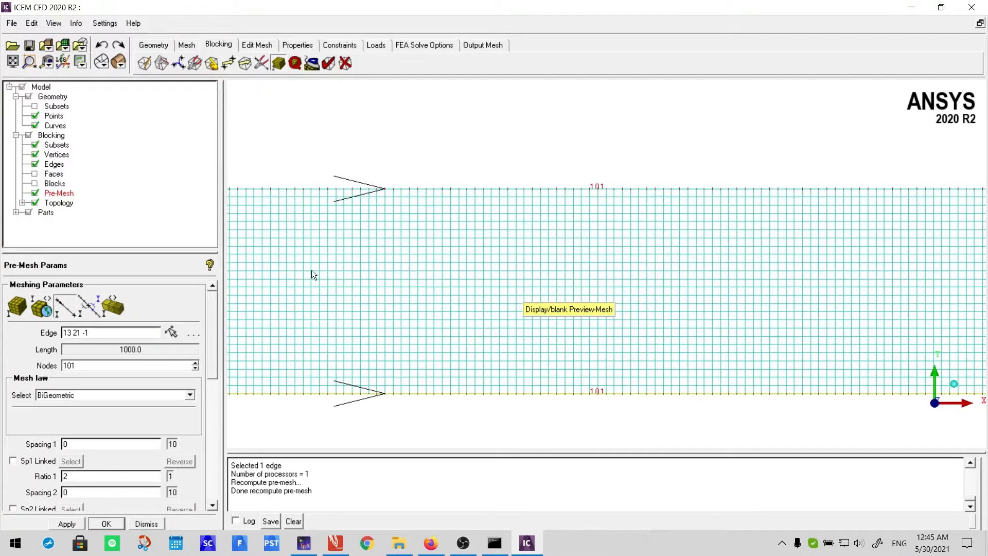
middle_click_drag(356, 253, 821, 261)
scroll(820, 286, "up", 3)
middle_click_drag(793, 316, 664, 257)
scroll(557, 377, "up", 2)
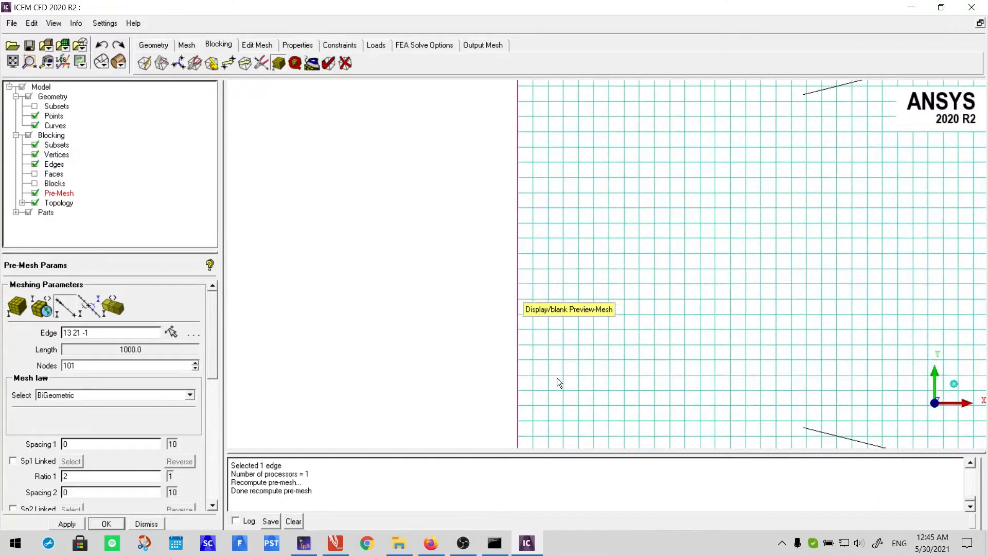
scroll(556, 377, "down", 1)
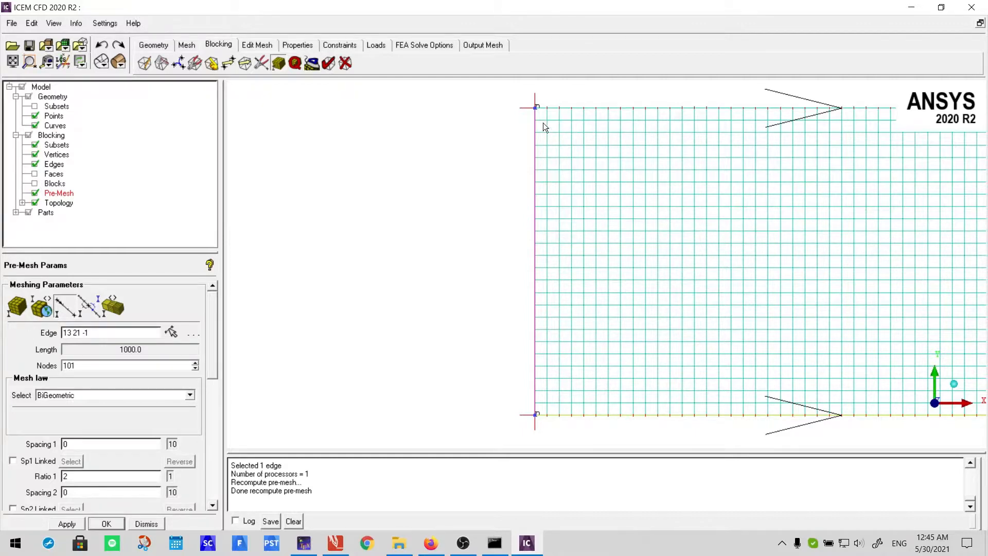
scroll(672, 250, "up", 2)
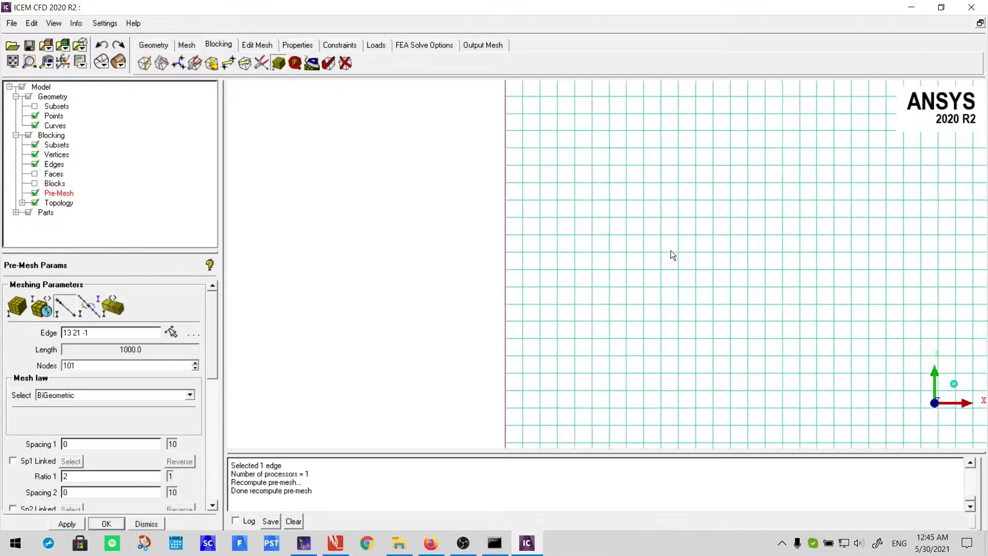
scroll(684, 231, "down", 5)
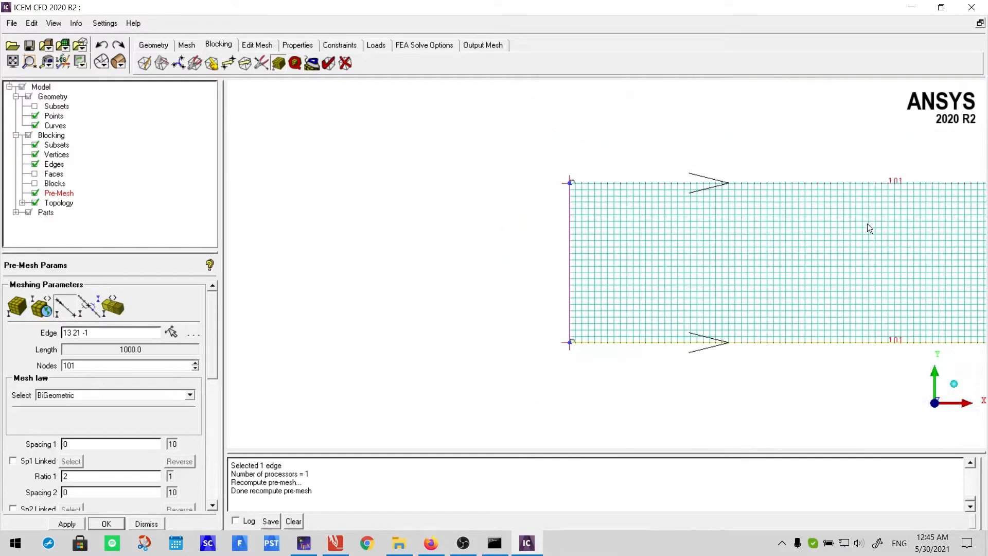
middle_click_drag(866, 223, 565, 178)
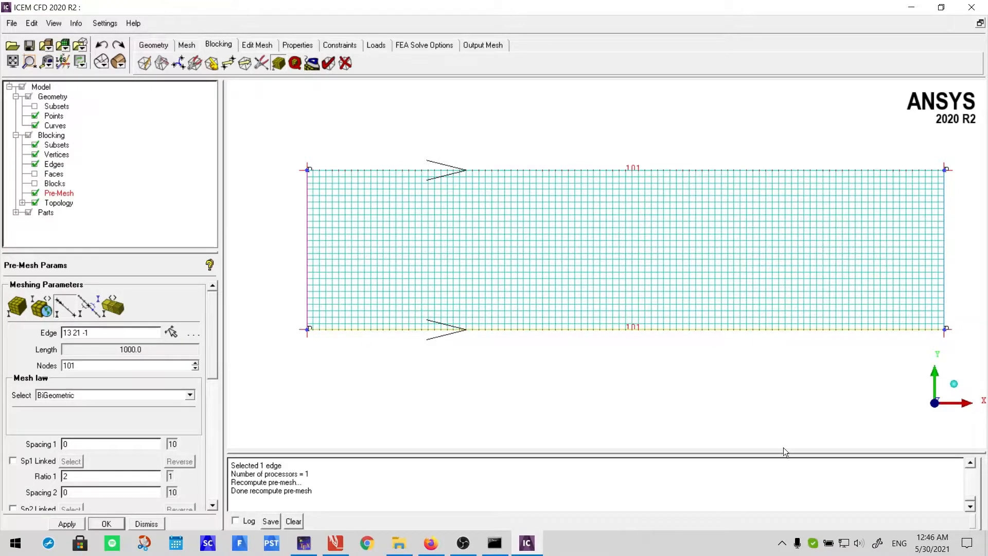
- Compare the pre-mesh grid with the cell sketch in PDF Annotator, examining the cells near the block's left edge
scroll(448, 267, "up", 2)
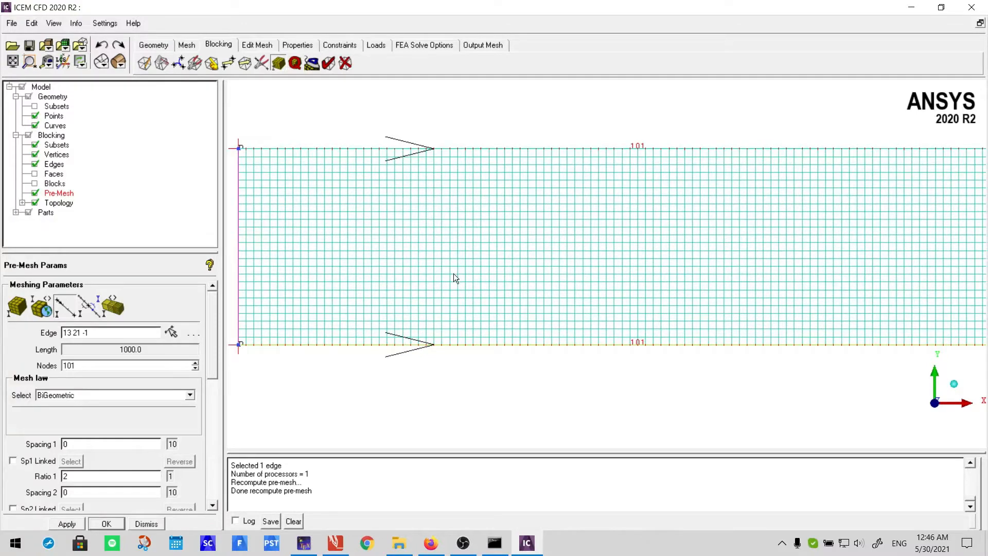
middle_click_drag(454, 279, 671, 298)
scroll(456, 239, "up", 1)
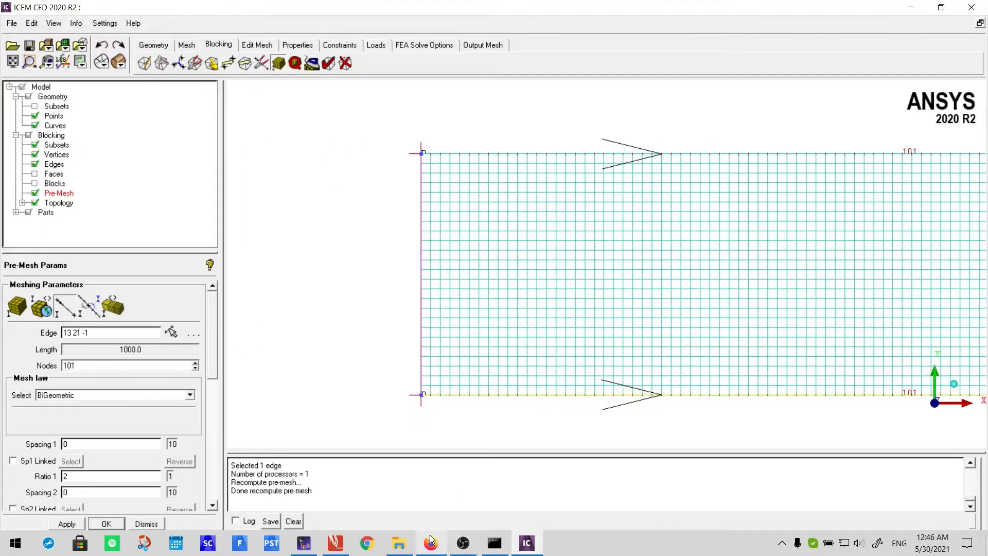
left_click(335, 543)
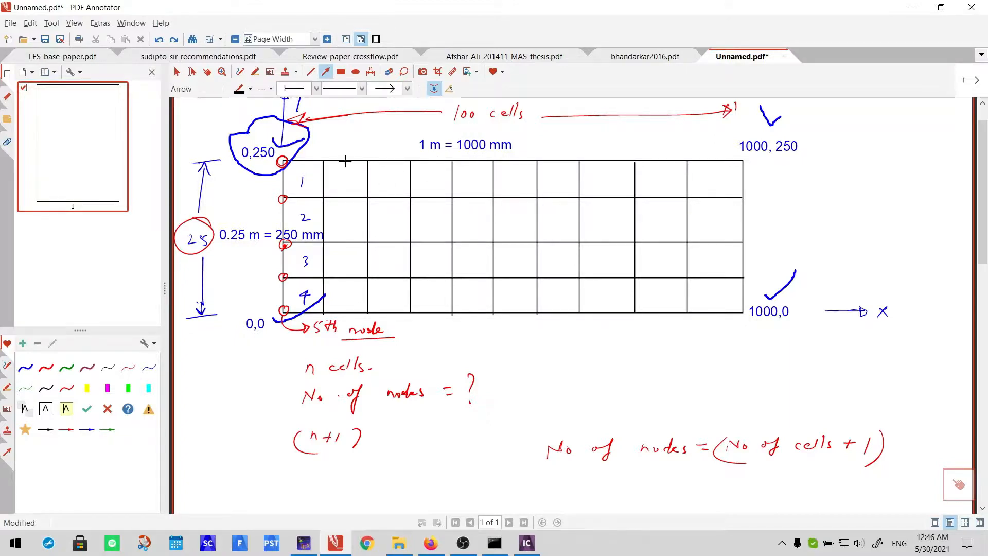
left_click(529, 550)
scroll(572, 221, "up", 3)
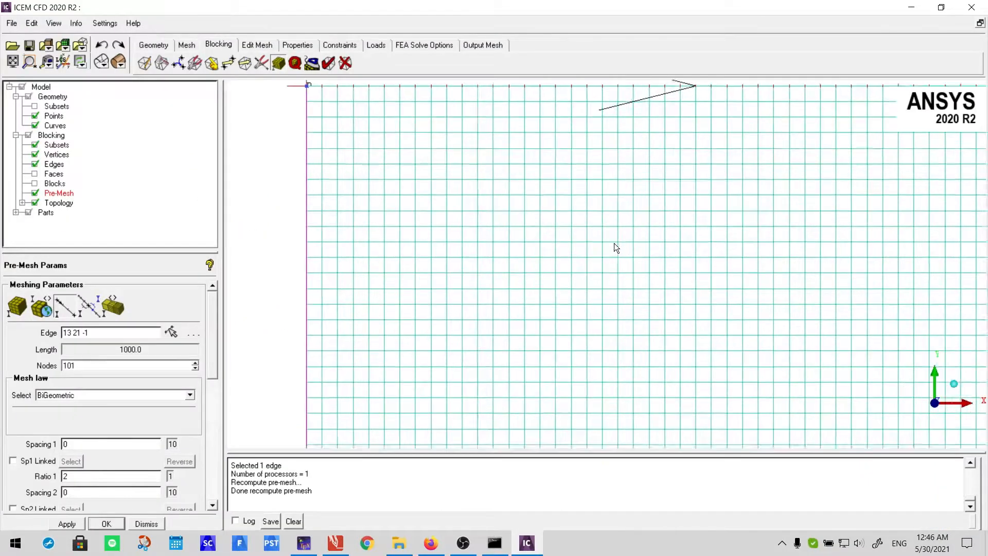
scroll(559, 206, "up", 2)
scroll(604, 231, "down", 3)
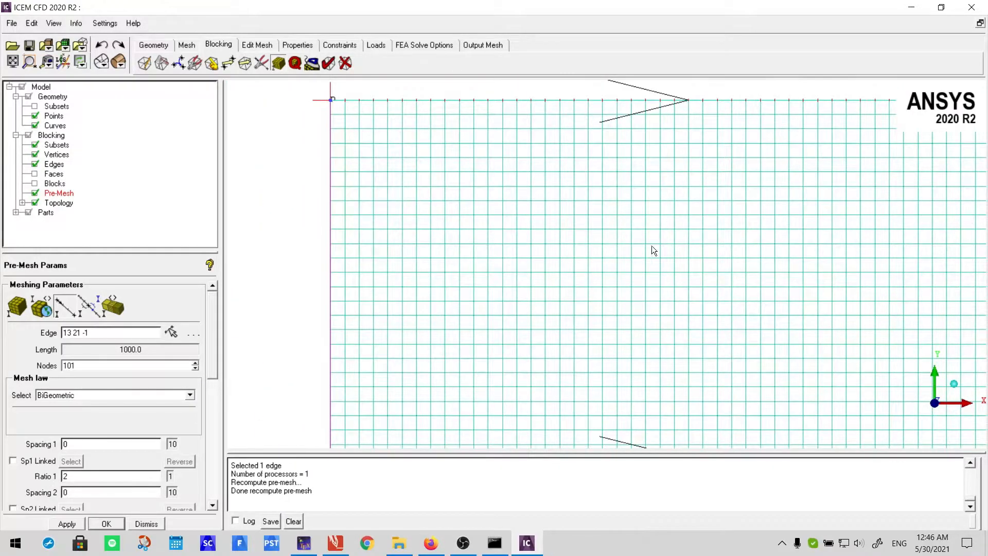
scroll(573, 288, "down", 1)
middle_click_drag(736, 301, 630, 307)
scroll(630, 307, "down", 2)
scroll(714, 282, "down", 2)
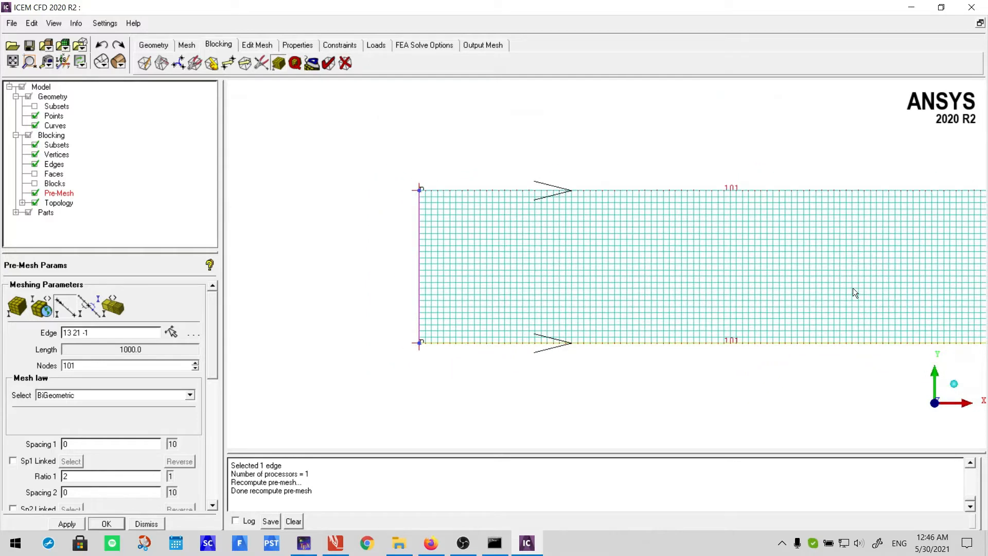
middle_click_drag(720, 288, 637, 279)
scroll(669, 272, "down", 1)
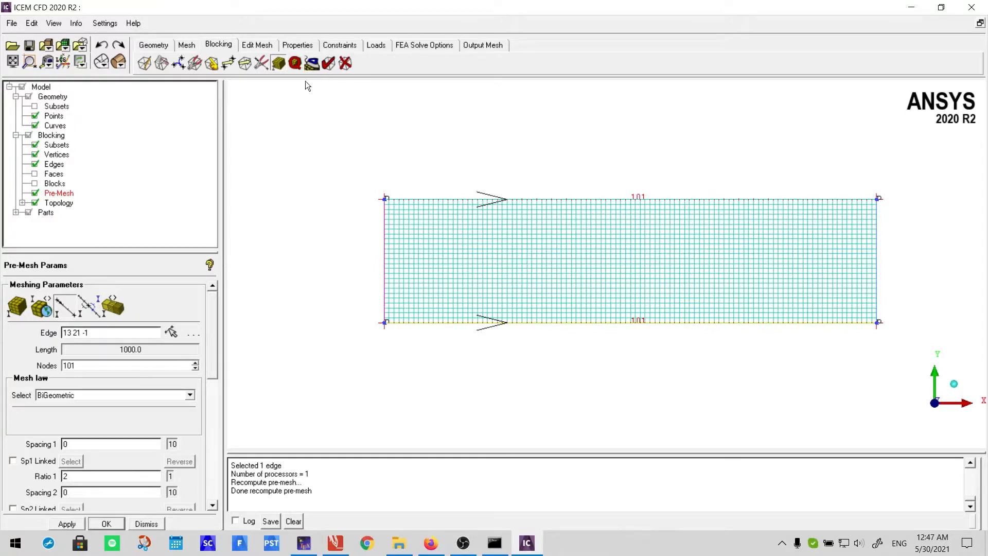
- Set up the solver for mesh output by choosing ANSYS Fluent as the output solver and applying it
left_click(487, 45)
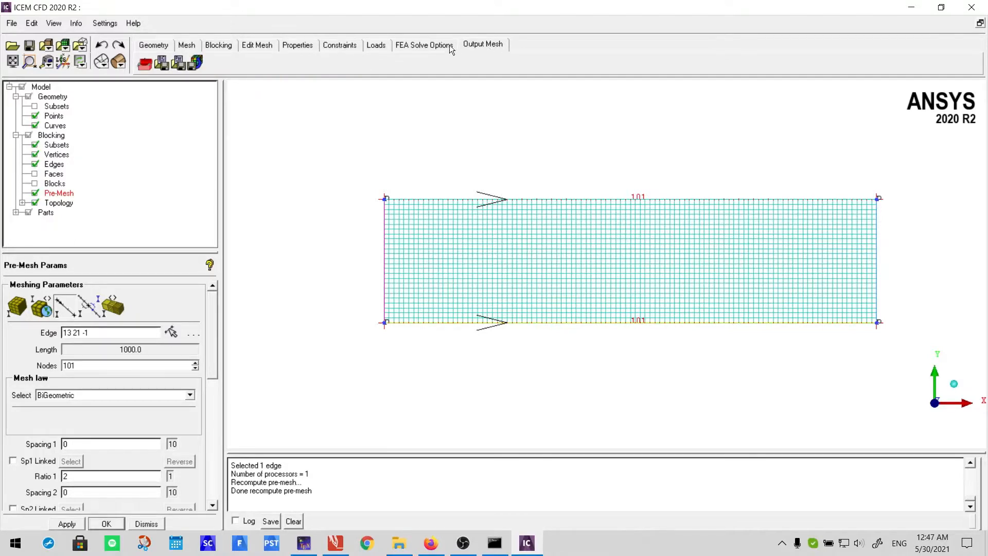
left_click(145, 64)
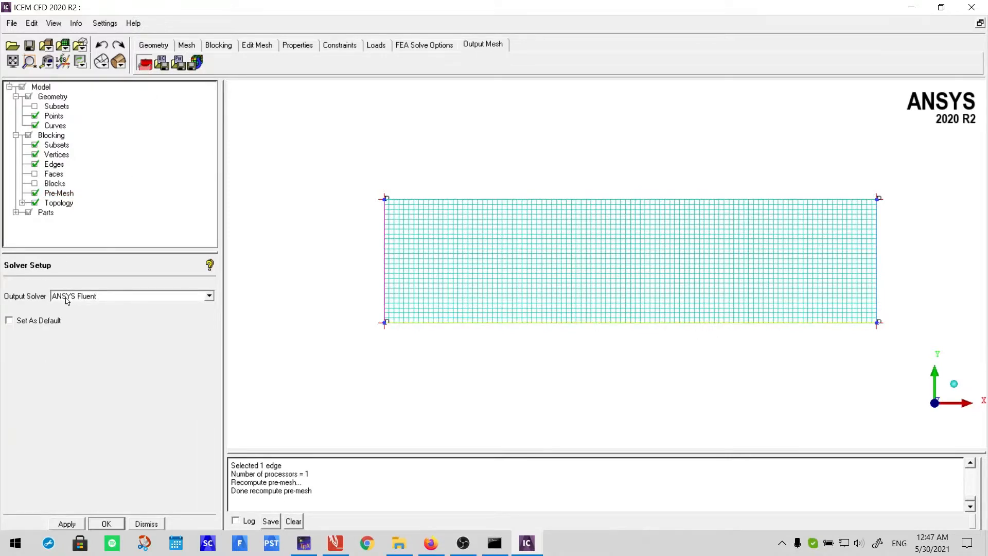
left_click(96, 298)
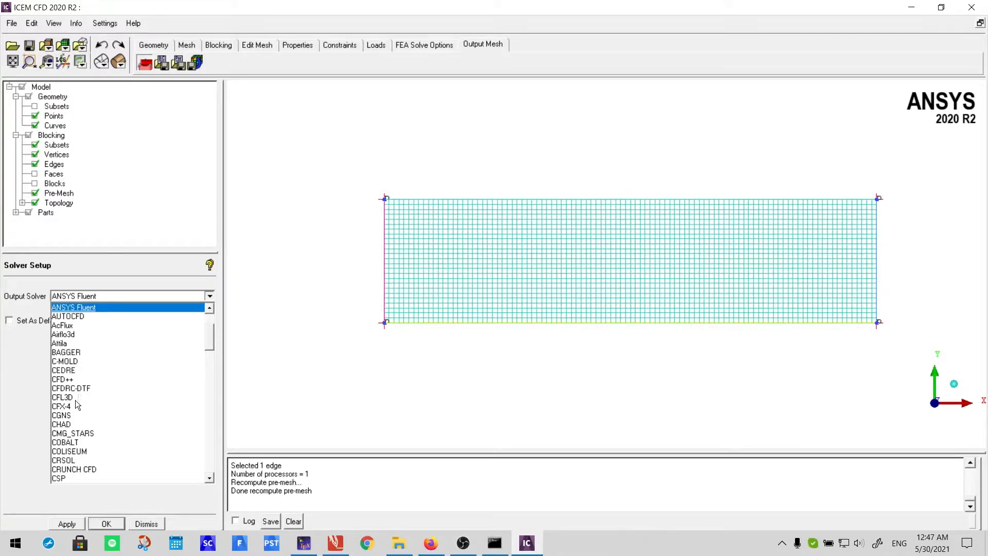
scroll(67, 453, "down", 3)
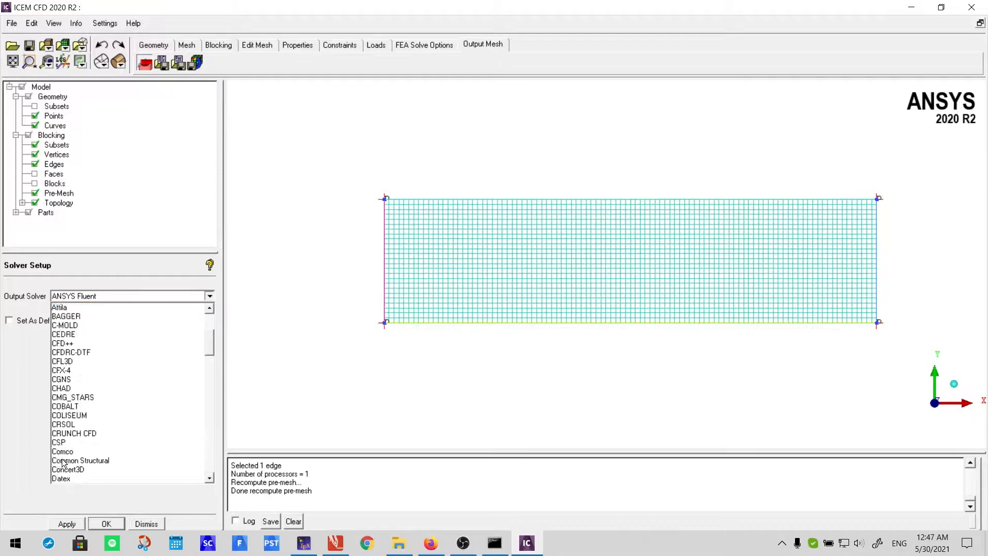
scroll(74, 444, "down", 10)
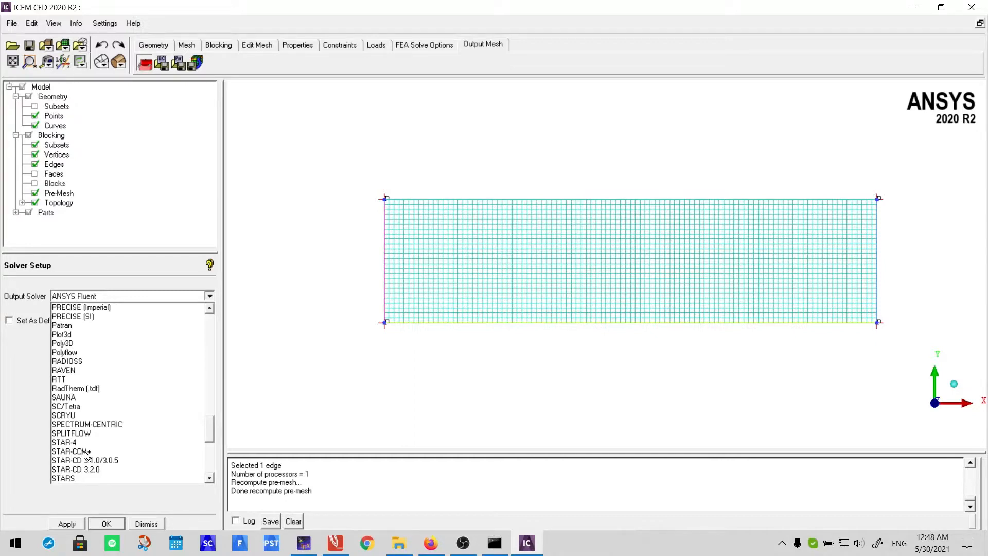
scroll(83, 456, "up", 20)
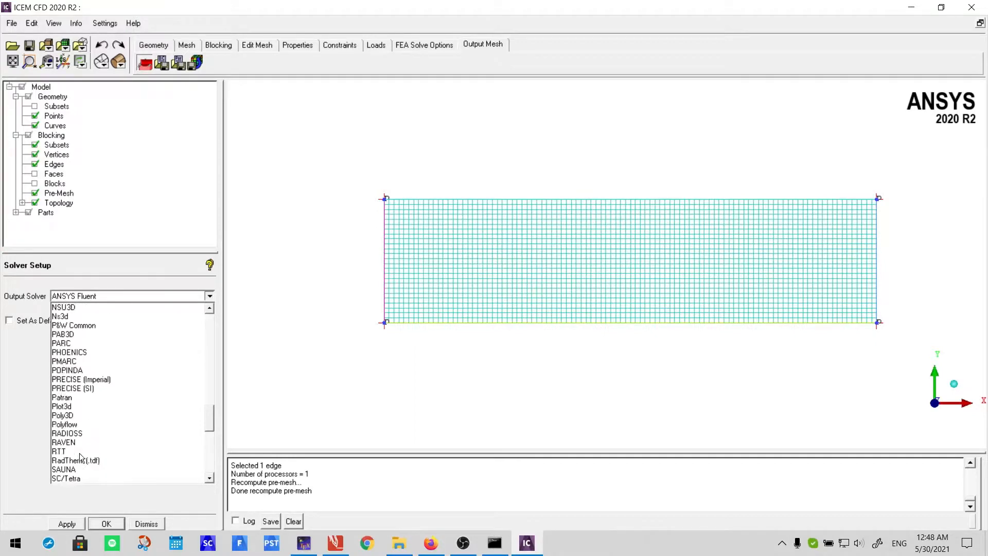
scroll(79, 456, "up", 3)
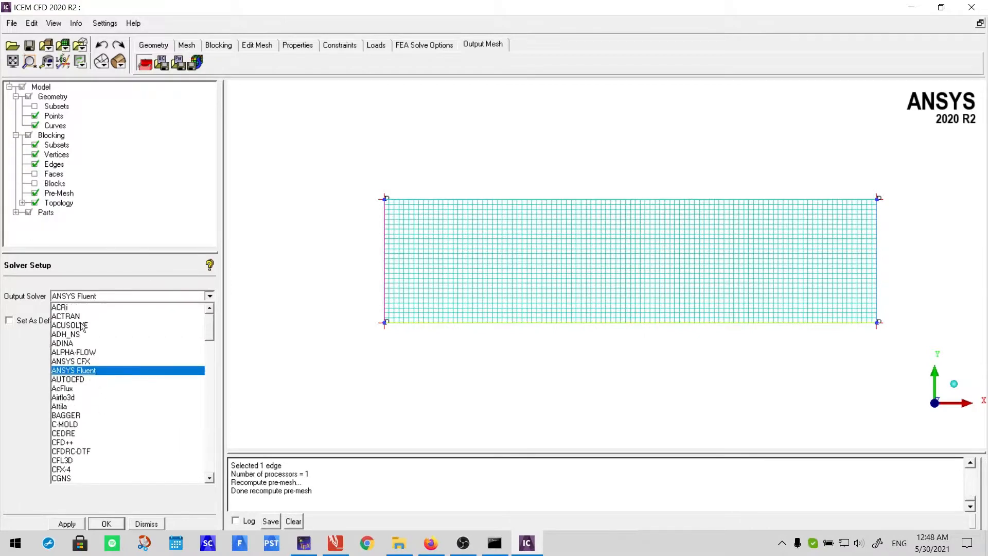
left_click(107, 299)
left_click(107, 299)
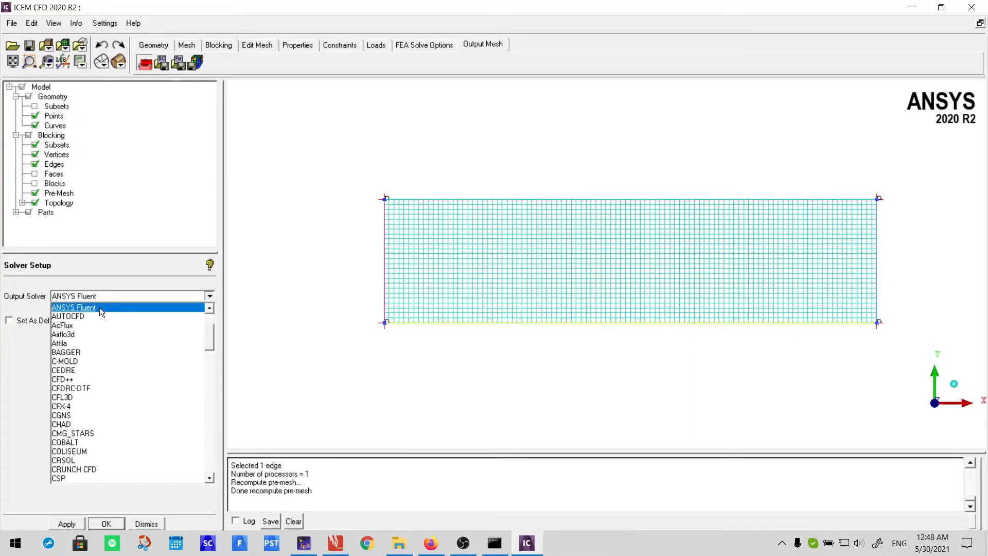
left_click(100, 308)
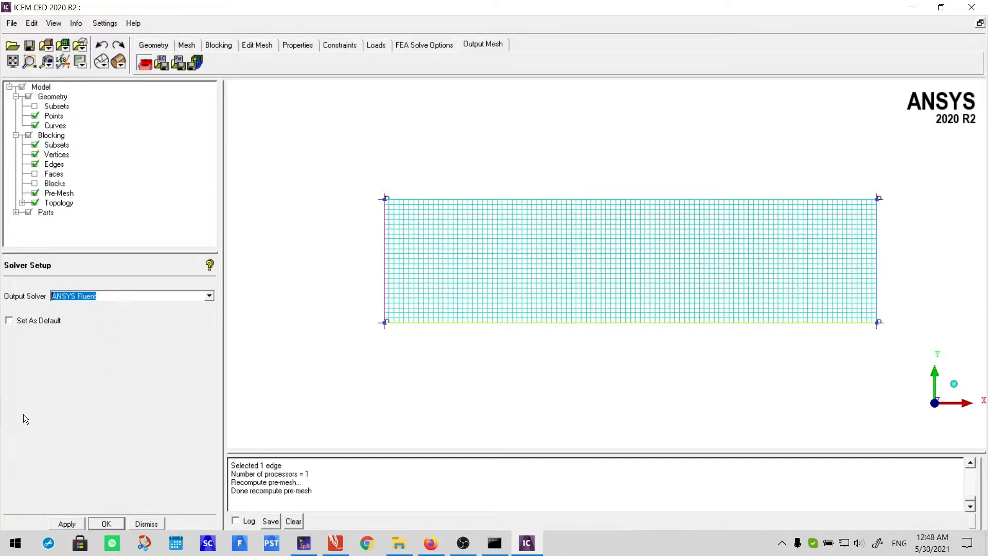
left_click(68, 524)
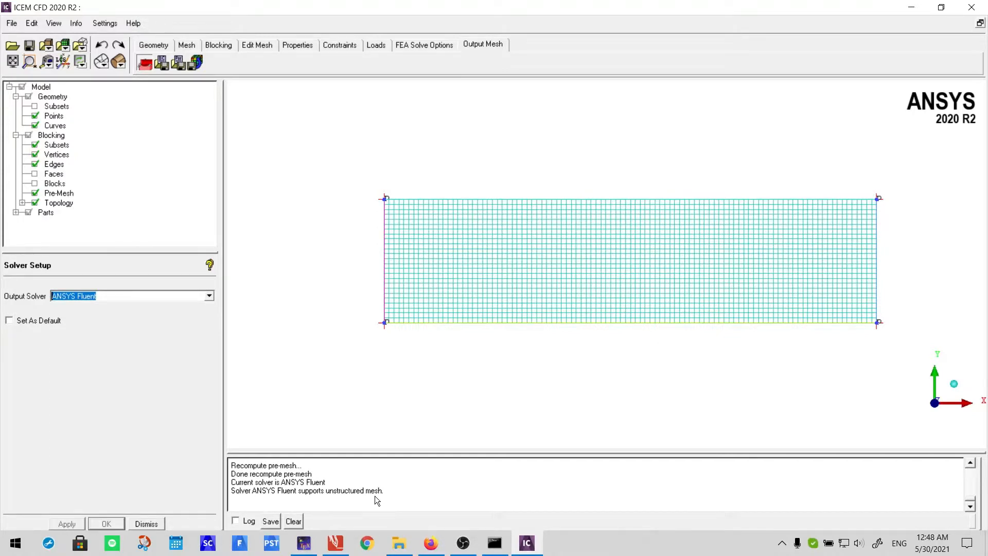
left_click_drag(397, 490, 252, 493)
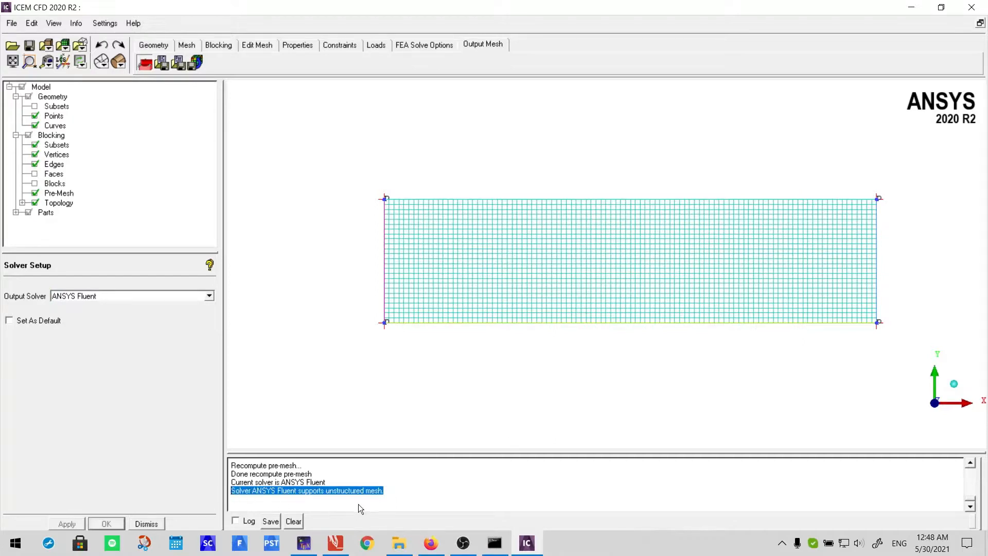
left_click(325, 490)
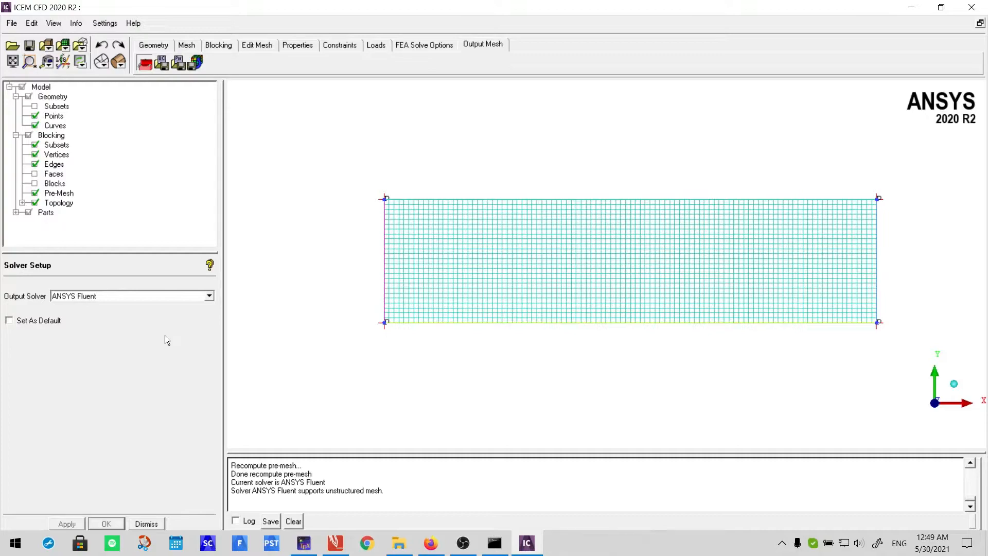
- Inspect the pre-mesh cells up close around the block's upper-left corner and along its left edge
scroll(411, 261, "up", 12)
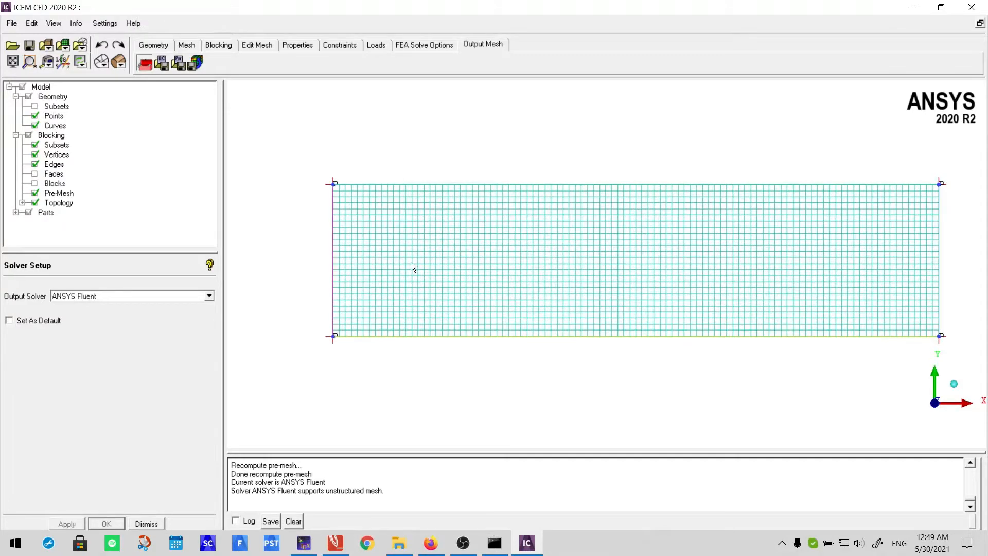
scroll(432, 221, "up", 3)
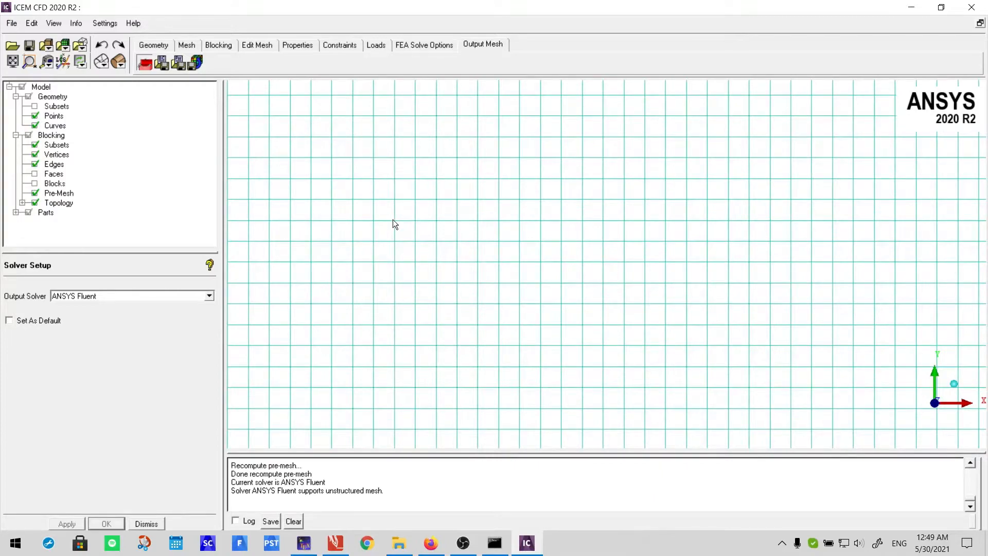
scroll(379, 241, "down", 12)
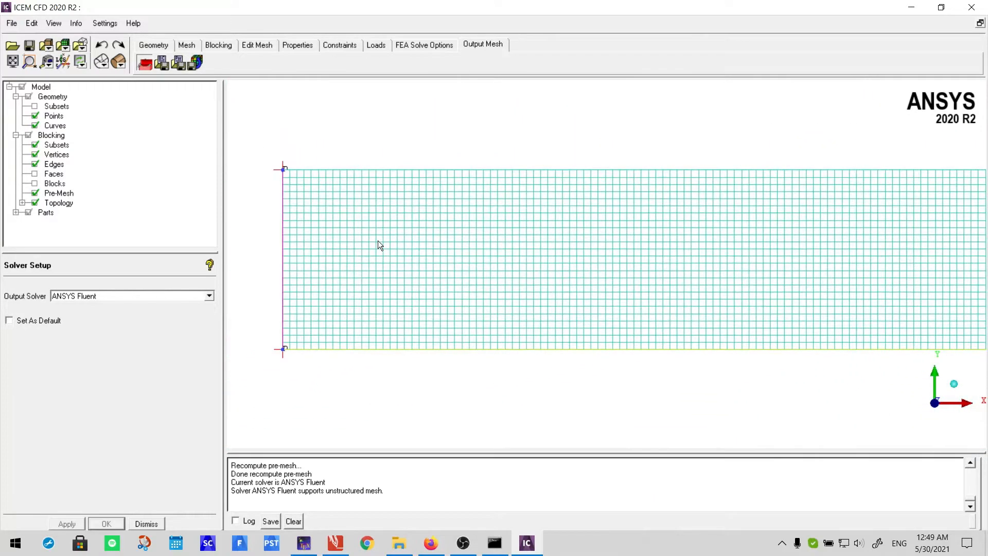
scroll(287, 188, "up", 5)
middle_click_drag(424, 210, 767, 336)
scroll(516, 298, "up", 5)
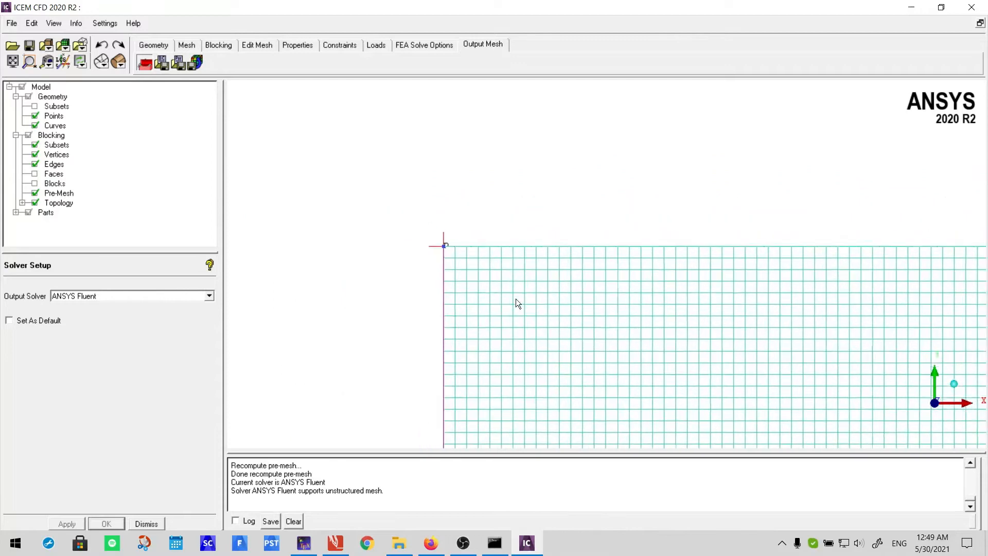
scroll(443, 267, "up", 4)
middle_click_drag(429, 261, 565, 205)
scroll(471, 199, "down", 1)
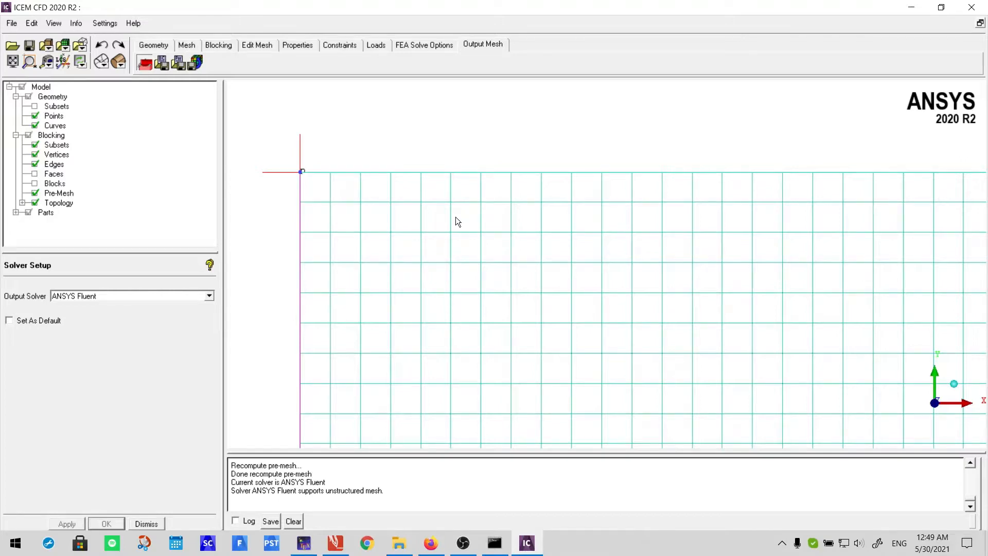
scroll(455, 224, "down", 10)
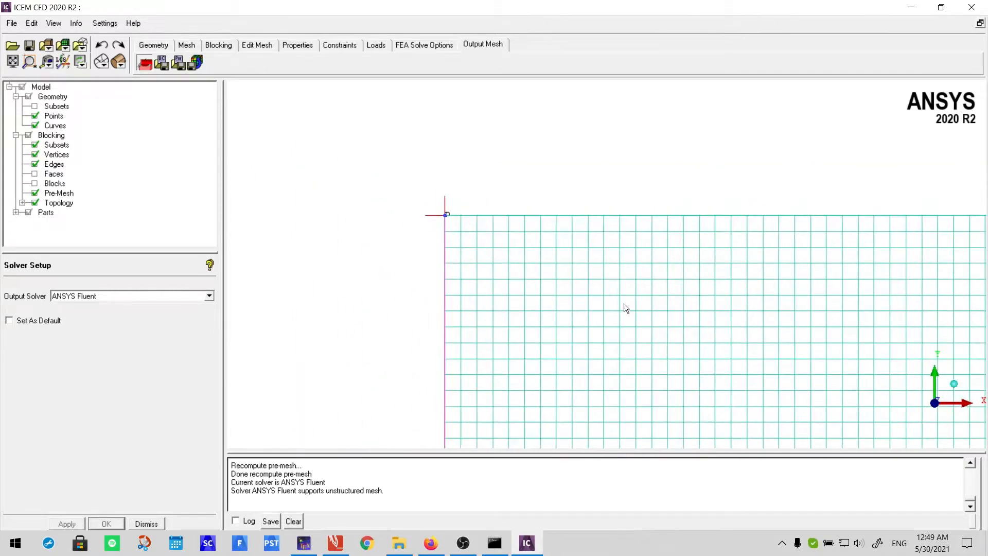
scroll(645, 312, "down", 2)
middle_click_drag(649, 319, 476, 248)
scroll(475, 249, "down", 2)
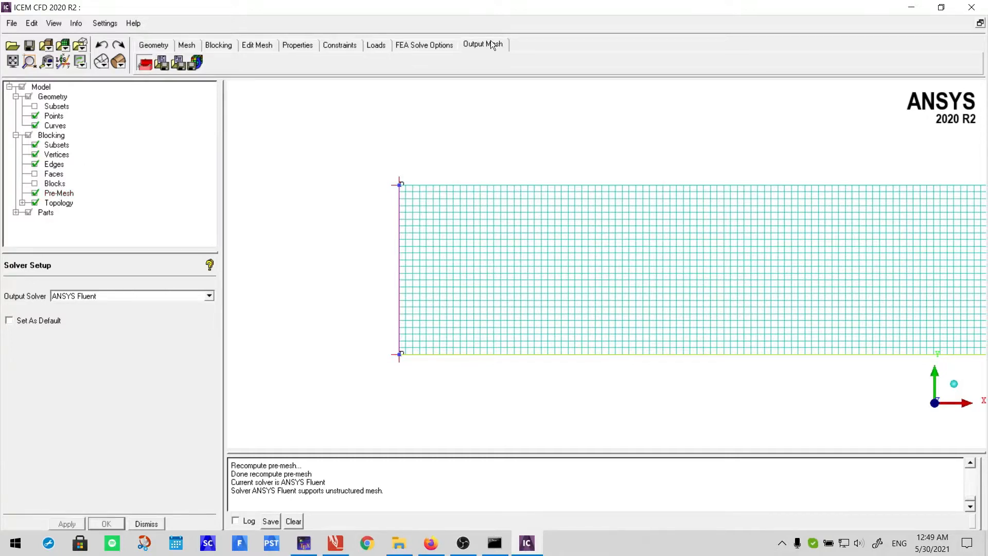
- Convert the pre-mesh to an unstructured mesh and bring the whole meshed rectangle into view
left_click(52, 195)
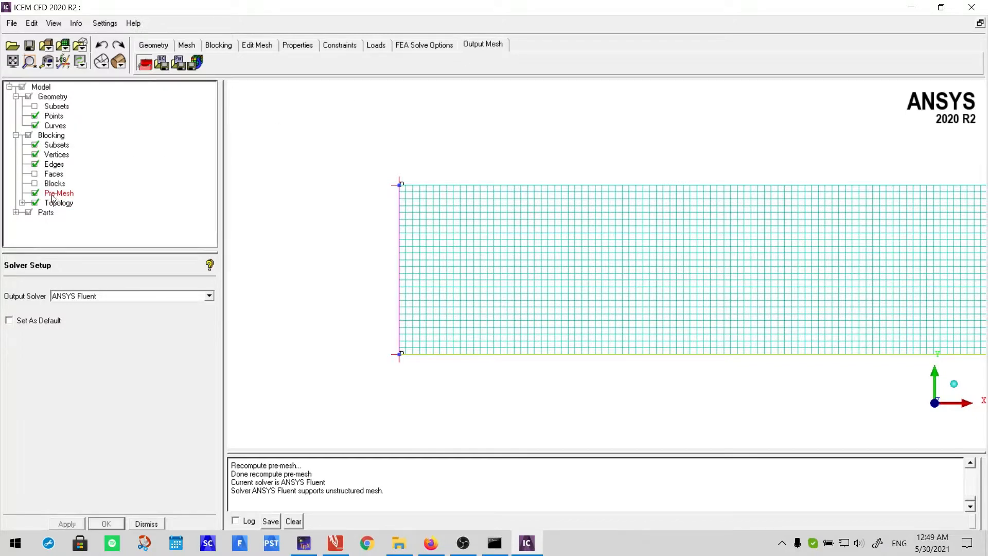
right_click(53, 196)
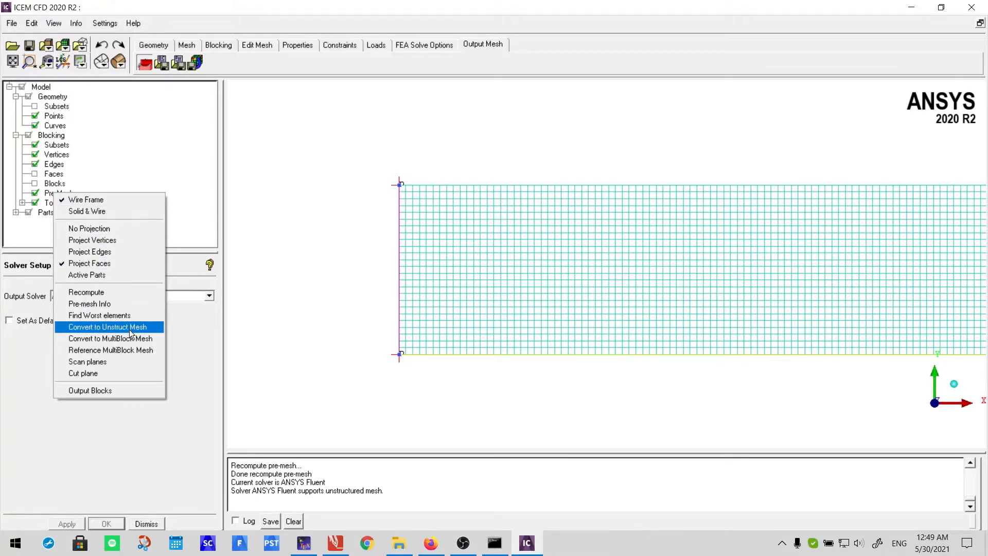
left_click(109, 326)
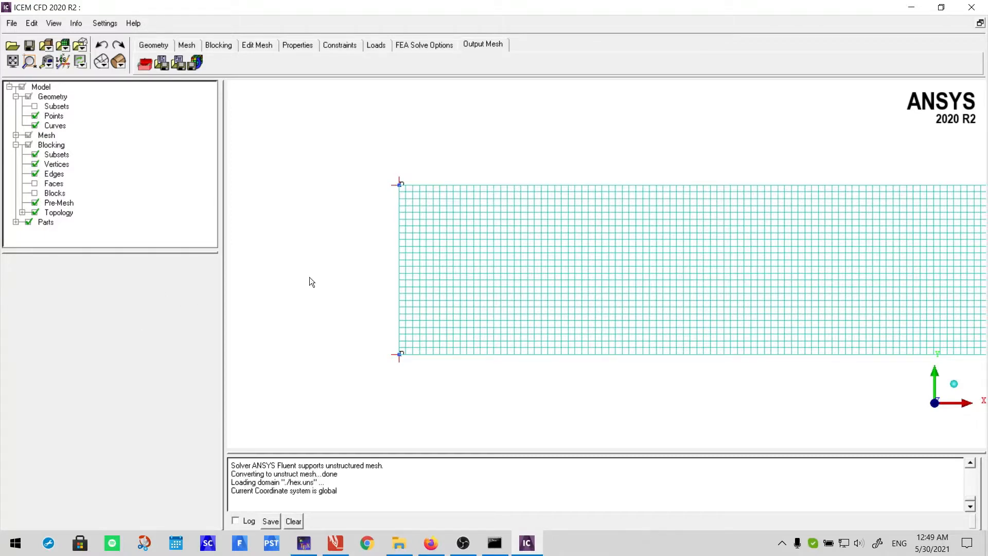
scroll(885, 246, "down", 4)
middle_click_drag(886, 246, 829, 237)
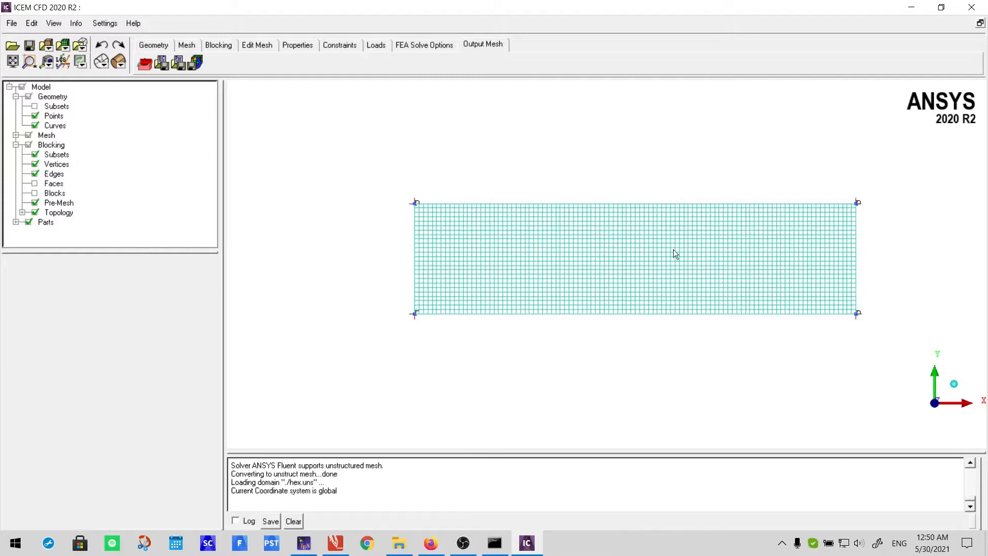
- Reapply the solver setup with ANSYS Fluent as the output solver for the converted mesh
left_click(144, 64)
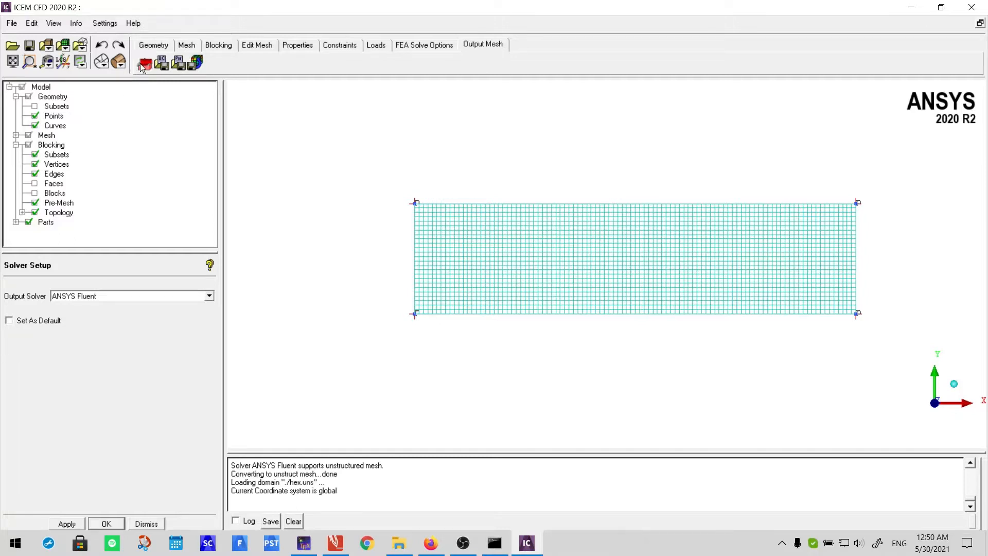
left_click(67, 524)
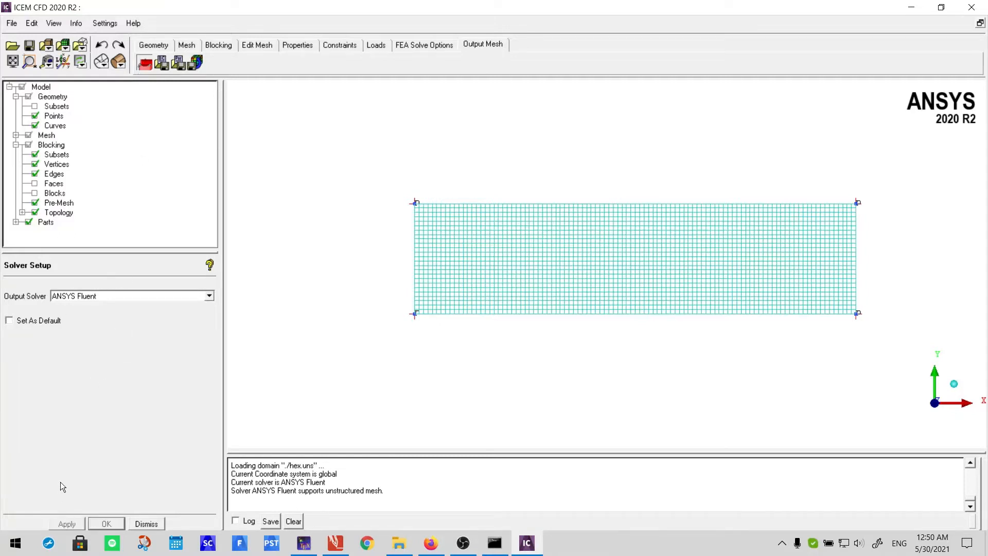
left_click_drag(384, 490, 233, 490)
left_click(278, 500)
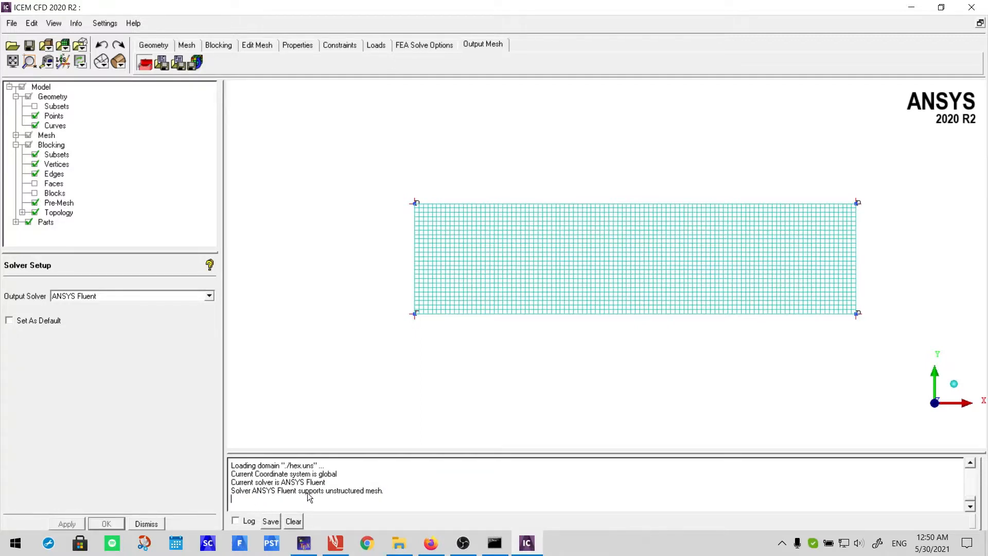
left_click_drag(381, 490, 234, 489)
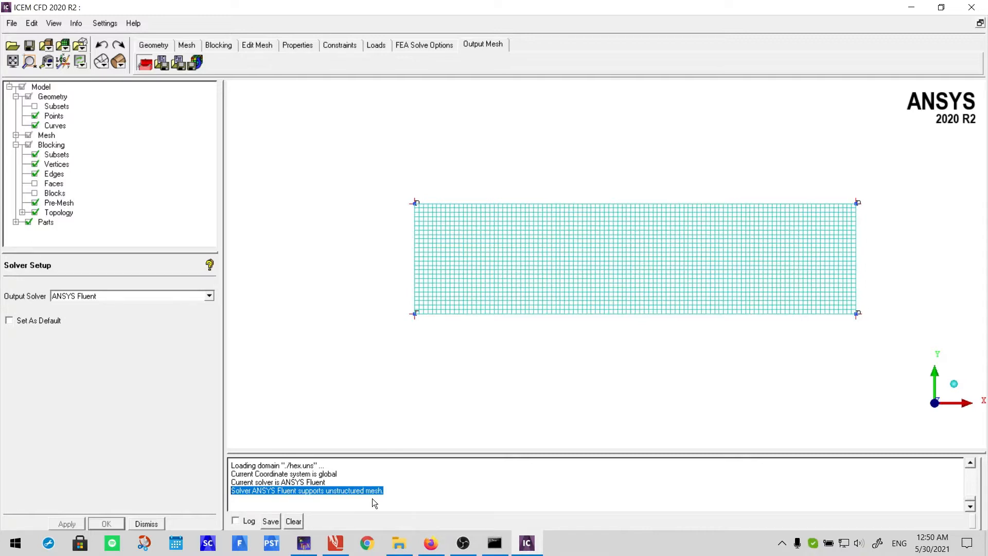
left_click(372, 499)
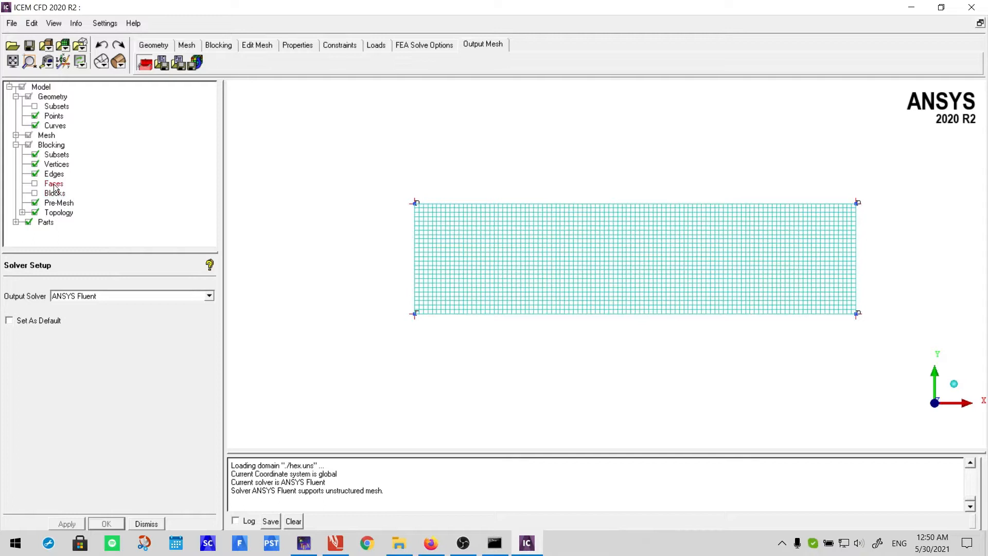
- Start writing the mesh input for the solver and browse to the icem folder on New Volume (D:) as the attribute file's location
left_click(197, 65)
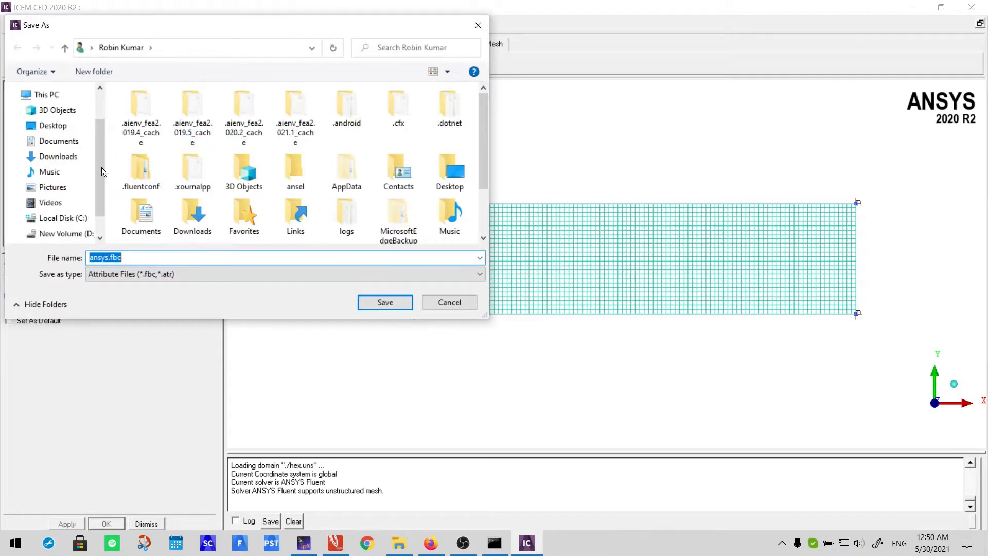
scroll(77, 167, "down", 1)
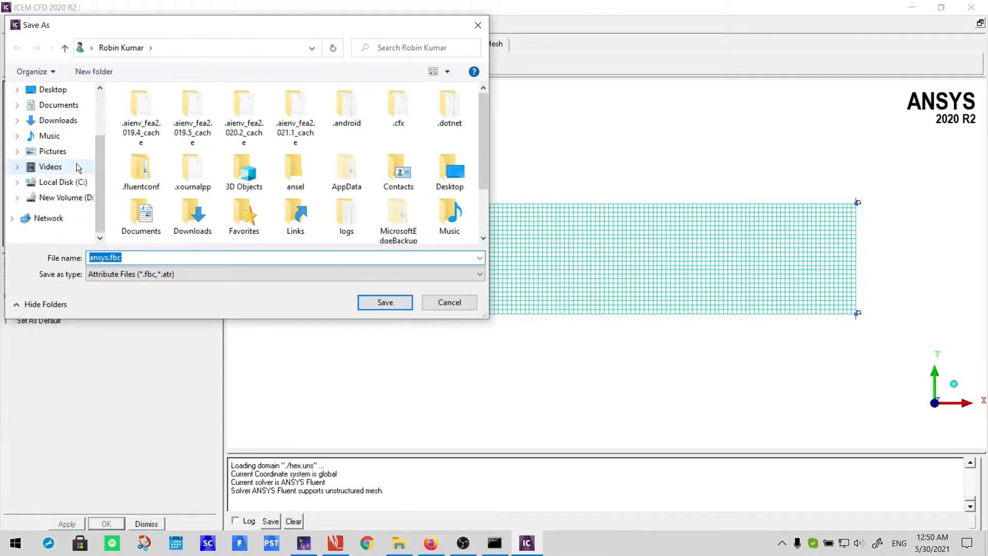
left_click(70, 205)
scroll(190, 139, "down", 5)
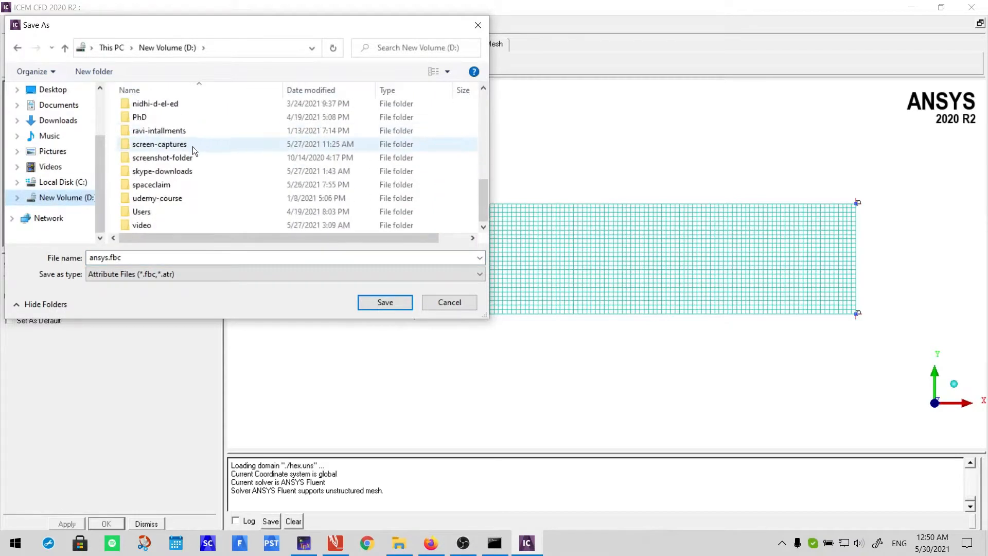
double_click(170, 187)
scroll(442, 137, "down", 1)
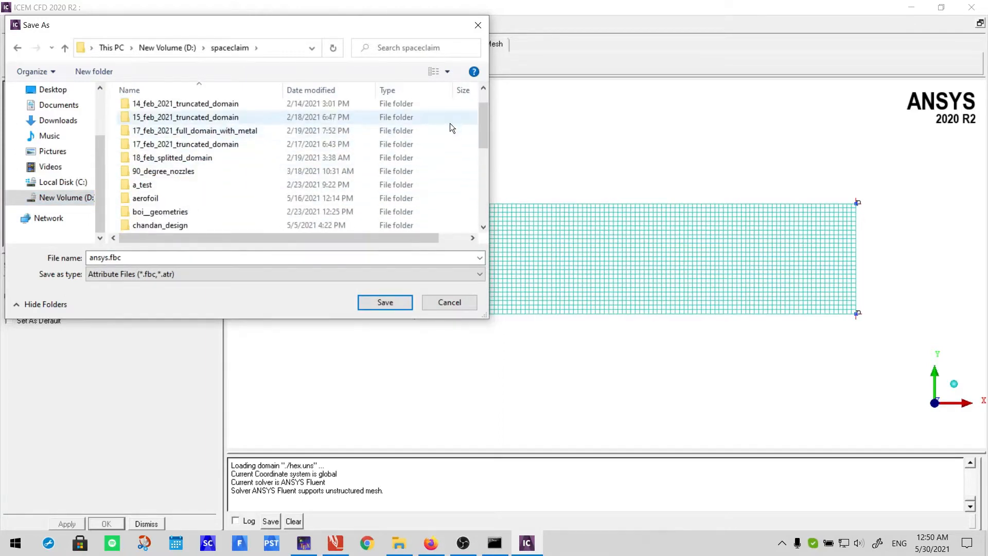
left_click(54, 199)
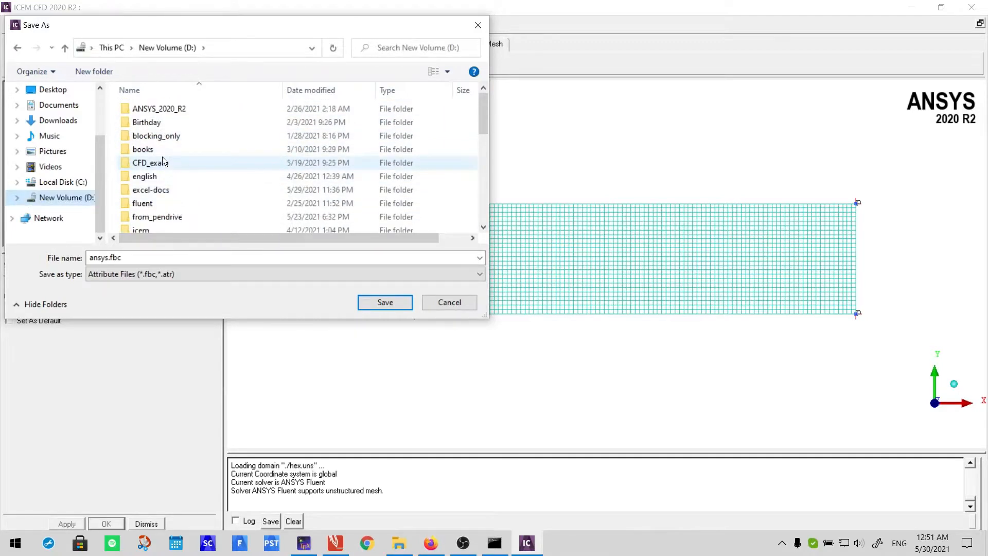
scroll(167, 183, "down", 2)
scroll(171, 201, "down", 2)
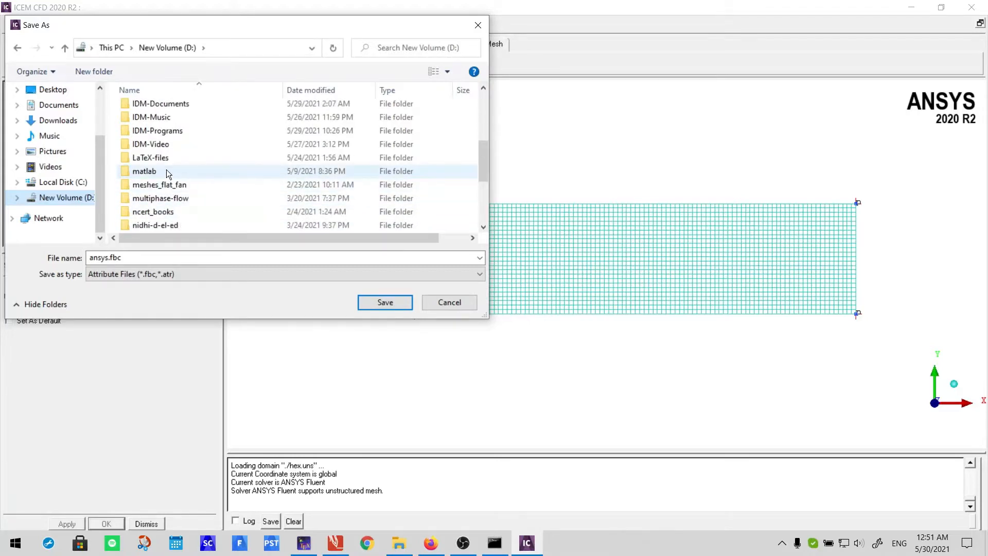
scroll(172, 175, "up", 3)
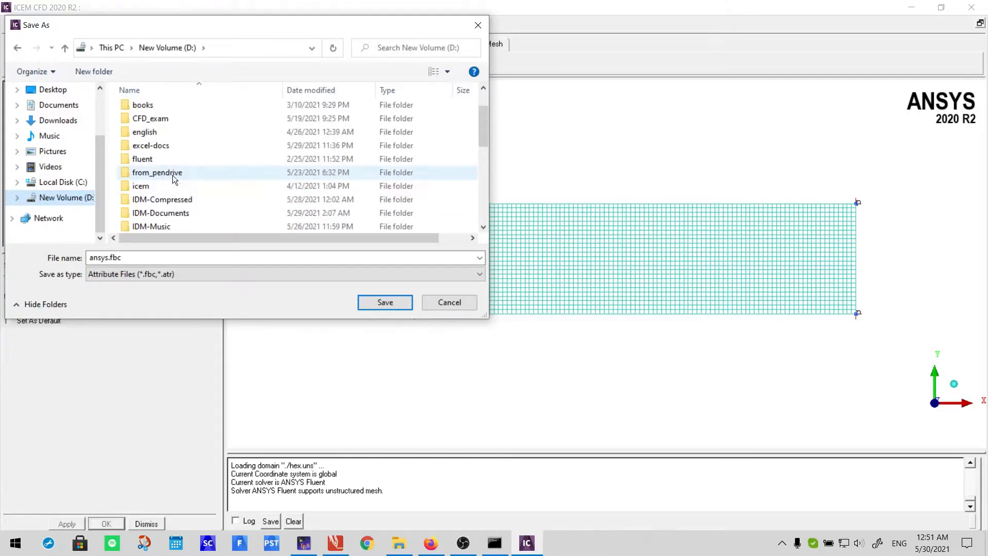
scroll(172, 175, "up", 1)
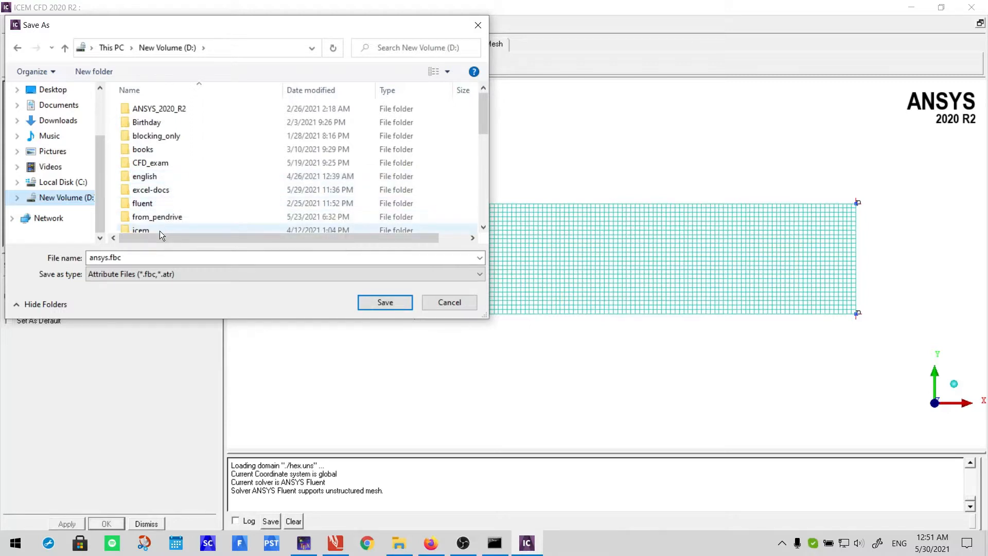
scroll(162, 228, "down", 2)
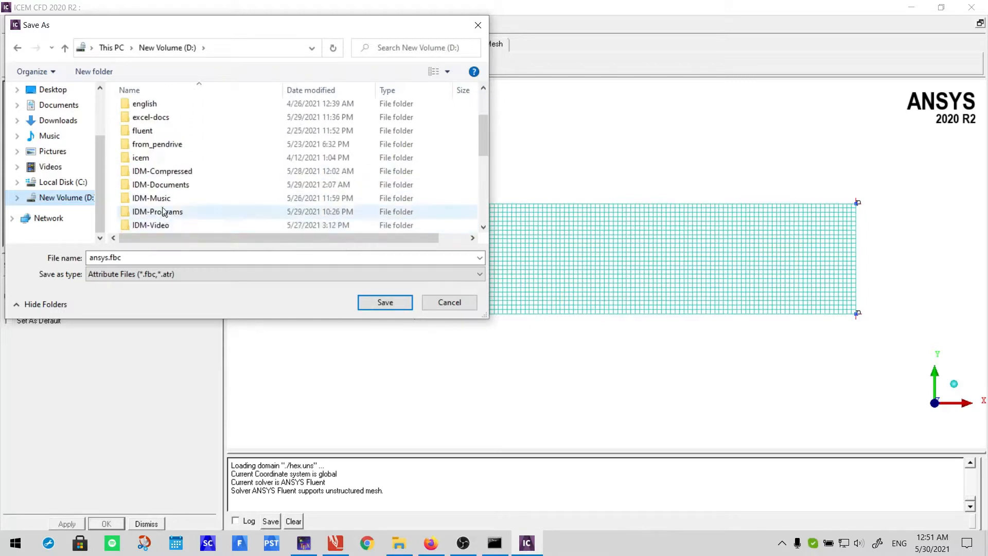
double_click(171, 159)
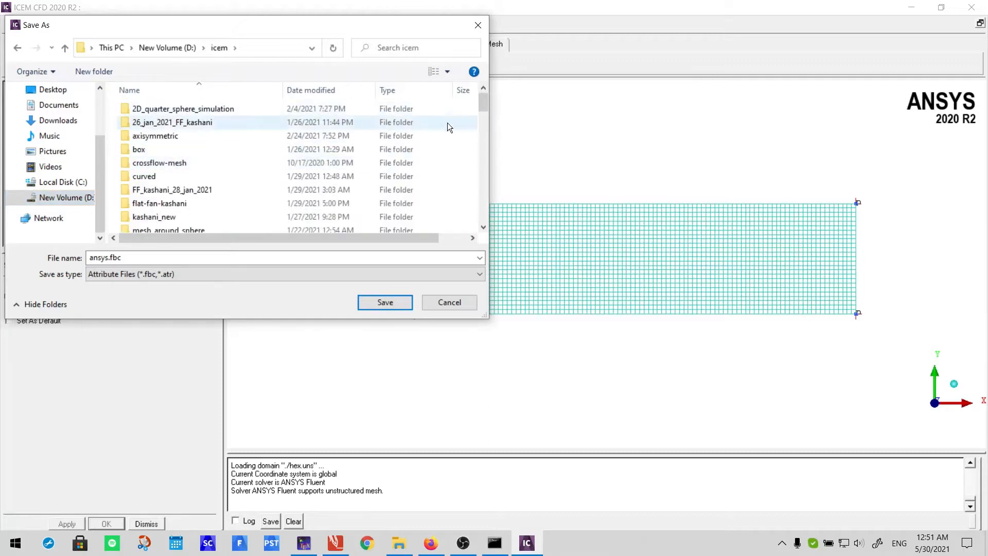
- Create a new folder named rectangle_mesh inside the icem folder and open it
left_click(452, 128)
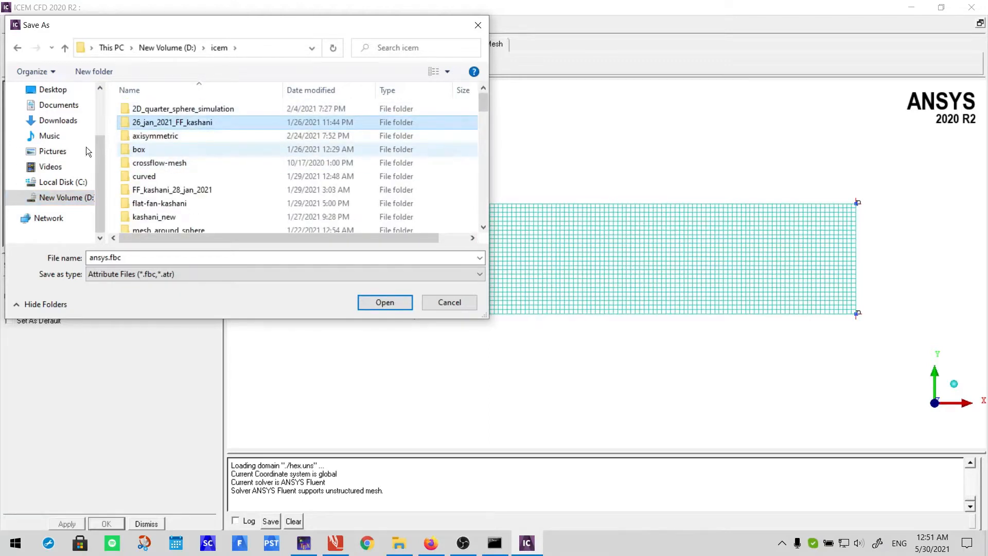
left_click(454, 147)
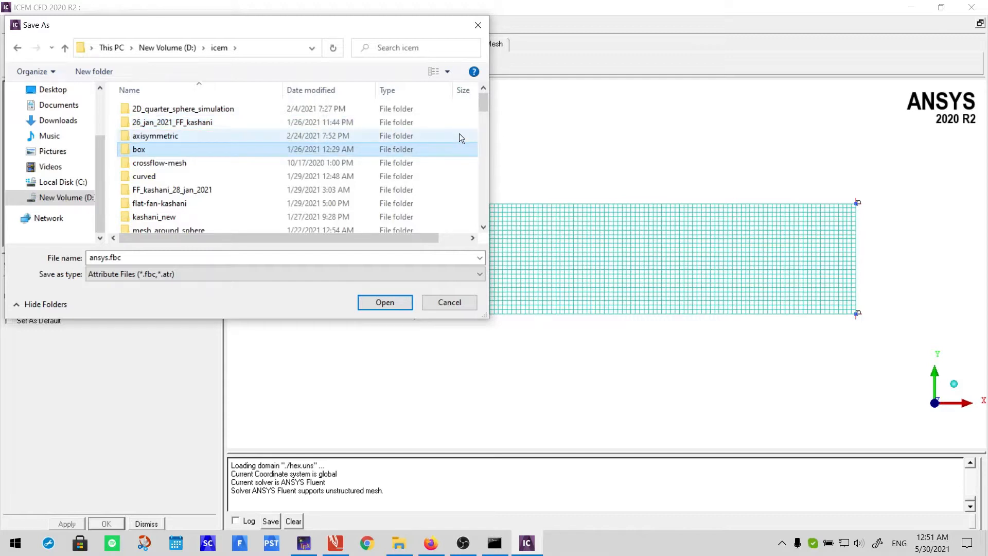
right_click(459, 134)
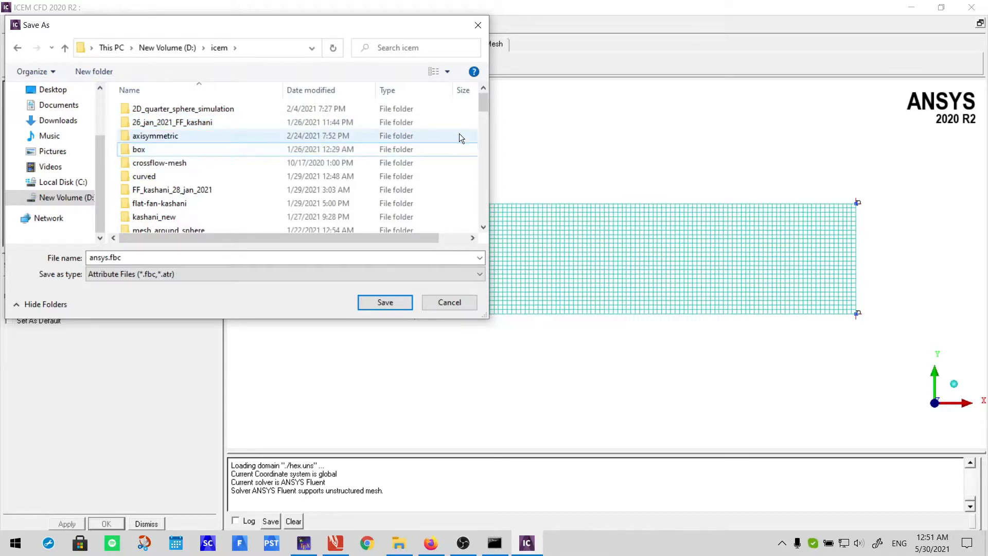
left_click(446, 129)
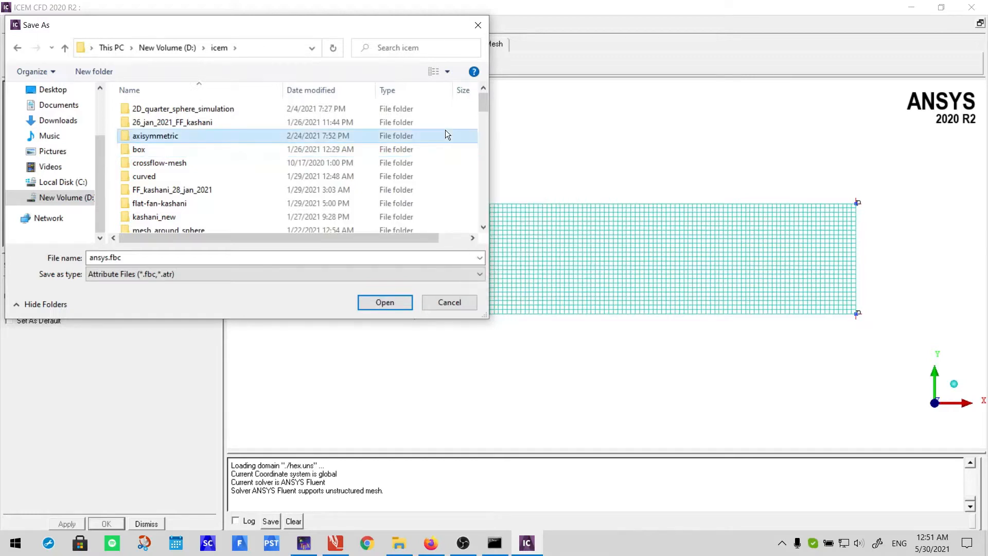
right_click(446, 148)
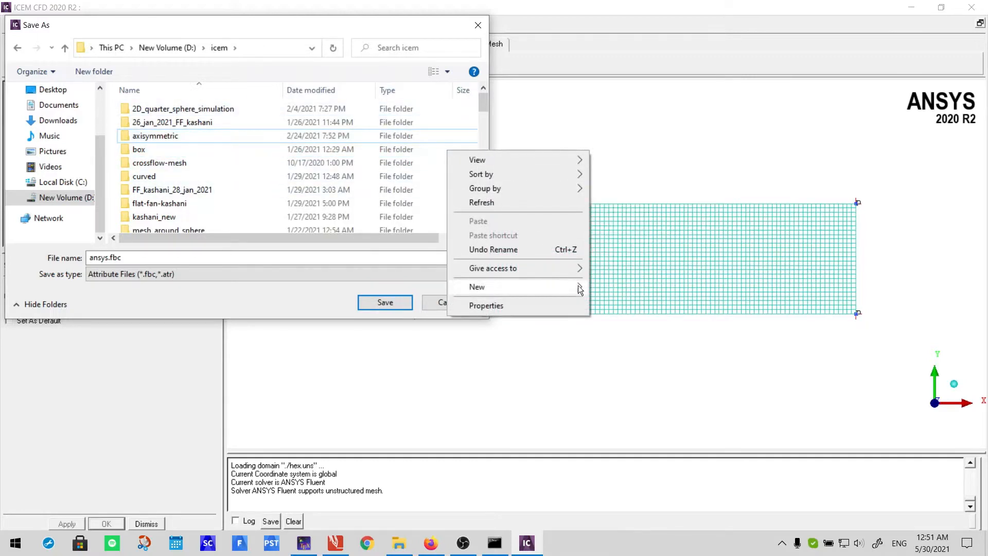
mouse_move(579, 285)
left_click(612, 288)
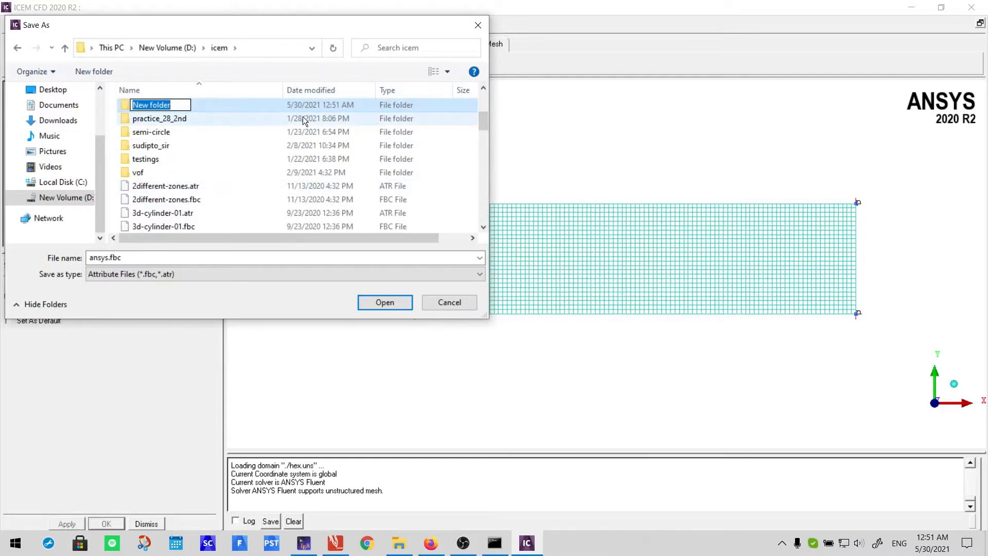
type("lect")
key("BackSpace")
key("BackSpace")
key("BackSpace")
key("BackSpace")
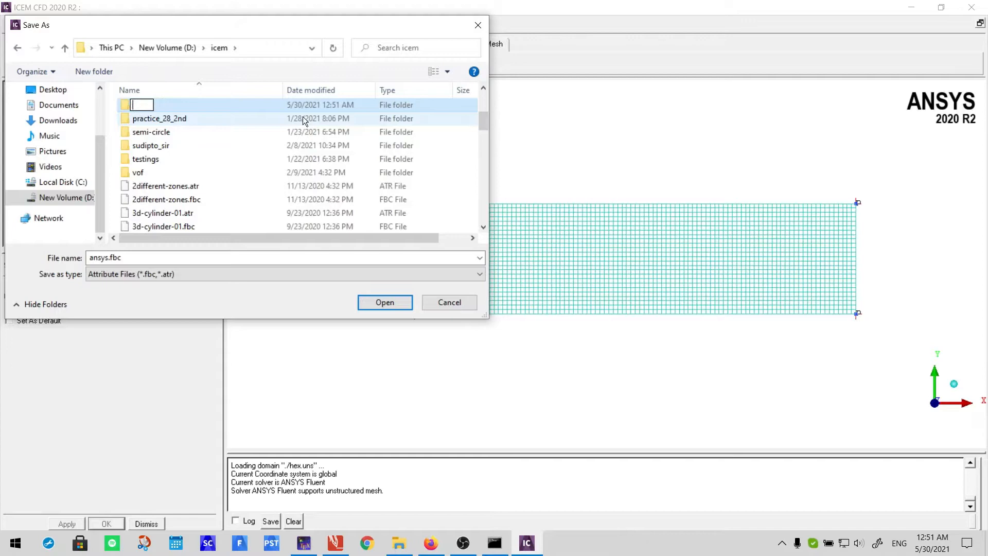
type("rectangle")
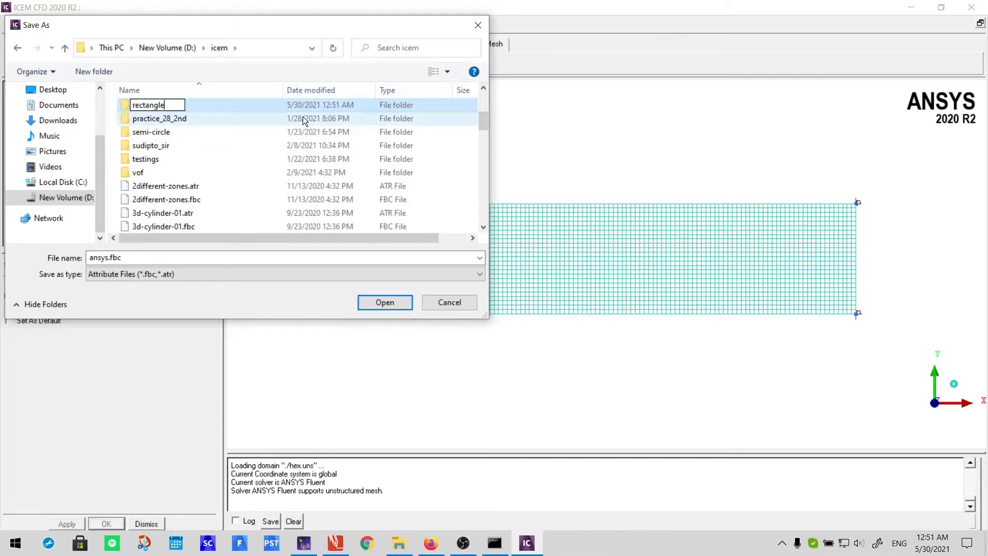
type("_mesh")
left_click(403, 305)
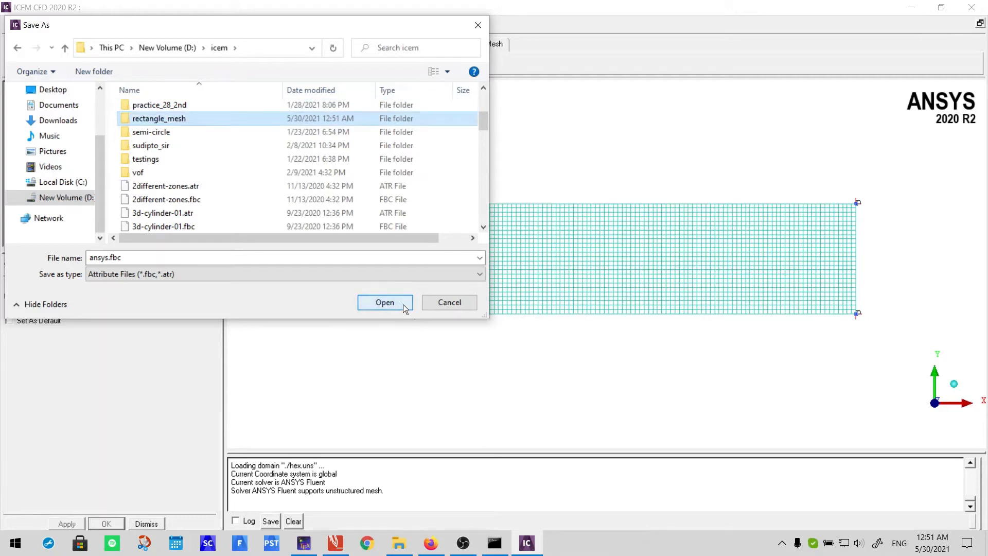
left_click(403, 304)
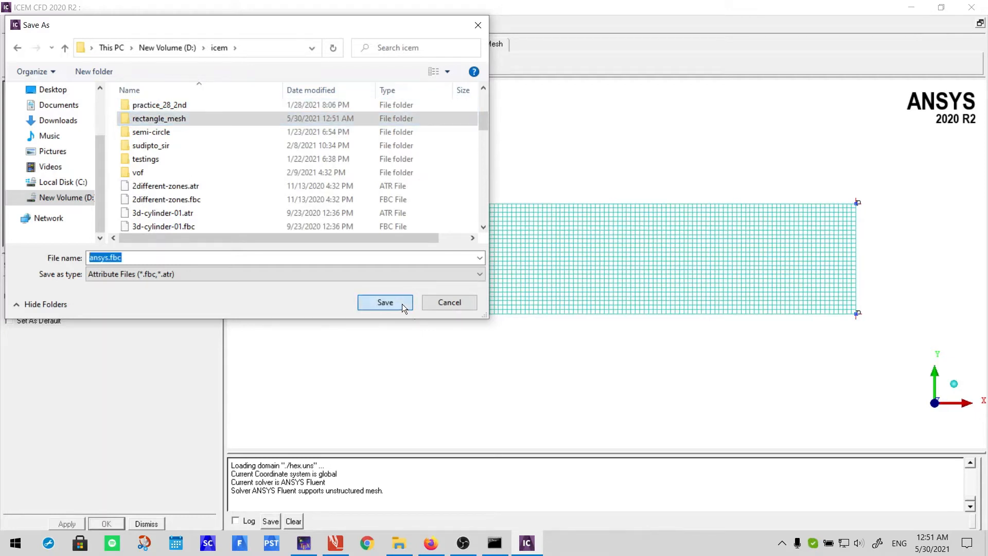
- Save the attribute file under the name rectangle in the rectangle_mesh folder
left_click(136, 258)
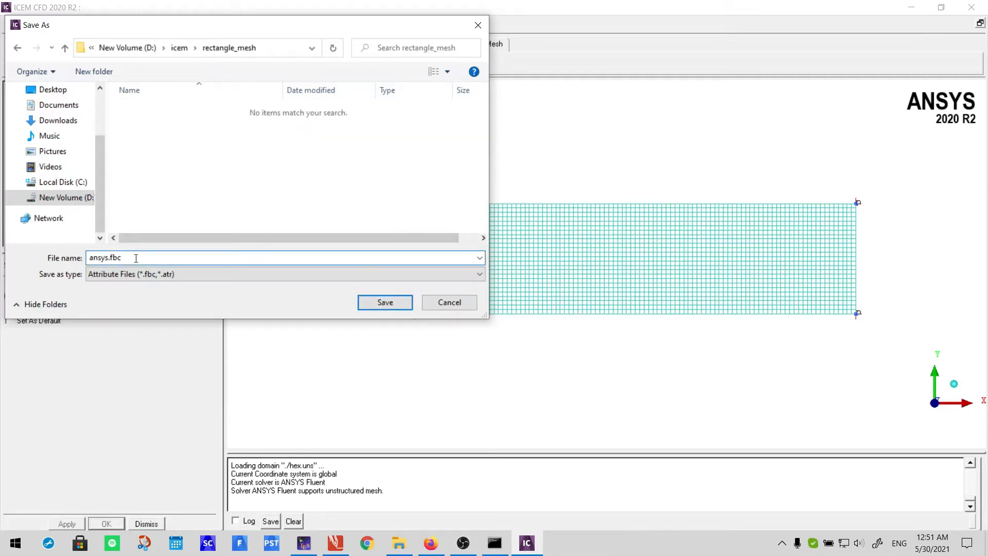
key("BackSpace")
key("BackSpace")
key("BackSpace")
key("BackSpace")
key("BackSpace")
key("BackSpace")
key("BackSpace")
key("BackSpace")
key("BackSpace")
type("rectangle_")
key("BackSpace")
key("BackSpace")
key("BackSpace")
type("le")
left_click(387, 303)
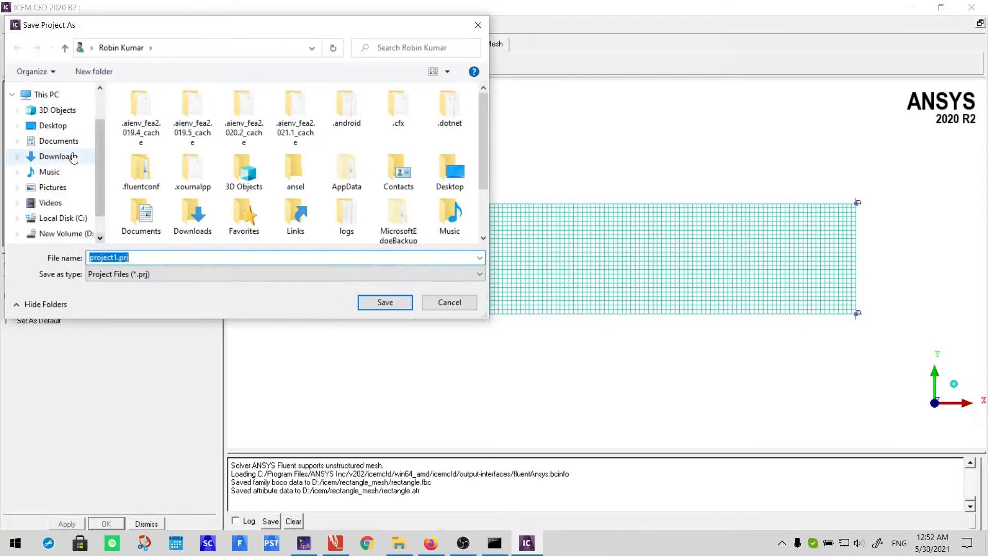
- Browse to the rectangle_mesh folder under icem on New Volume (D:) as the location for saving the project
scroll(79, 150, "down", 1)
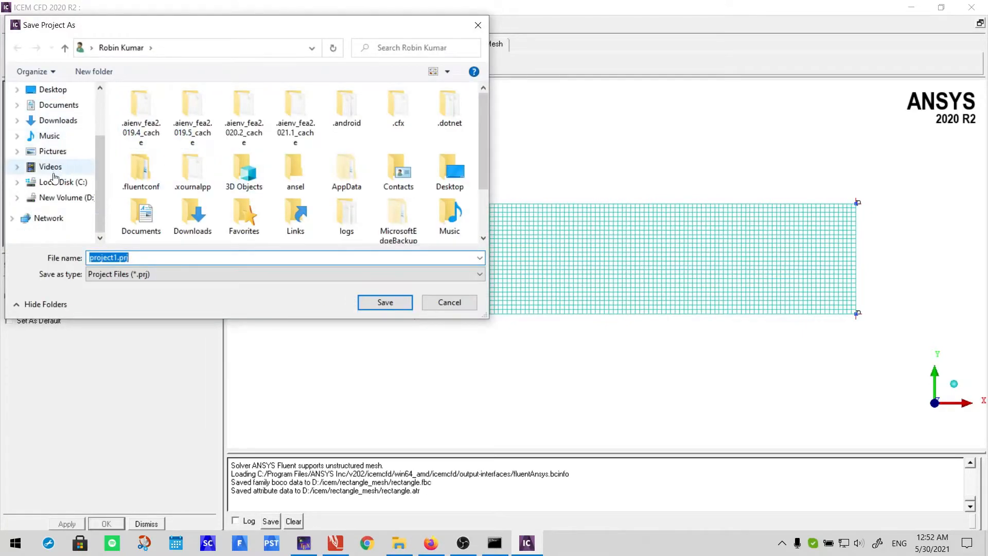
left_click(62, 200)
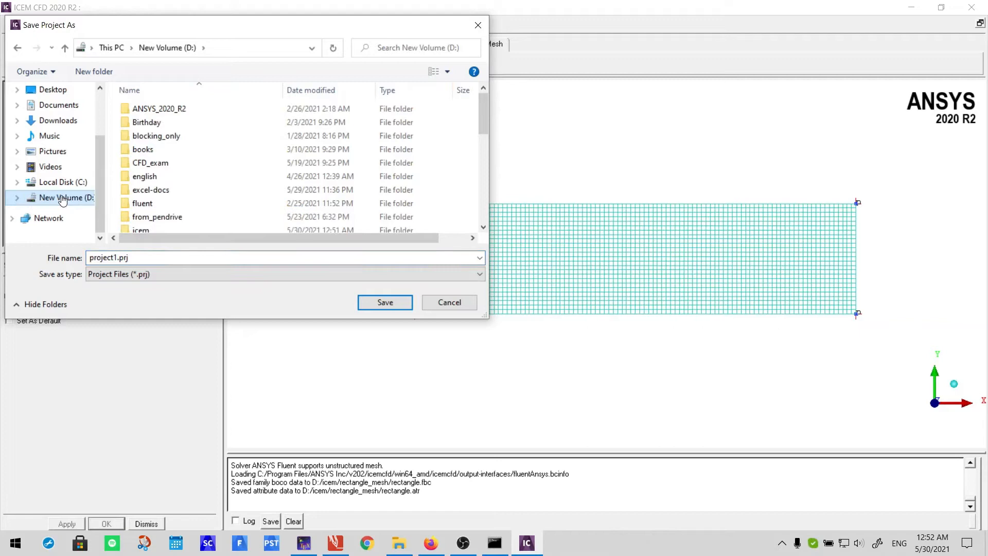
scroll(165, 209, "down", 2)
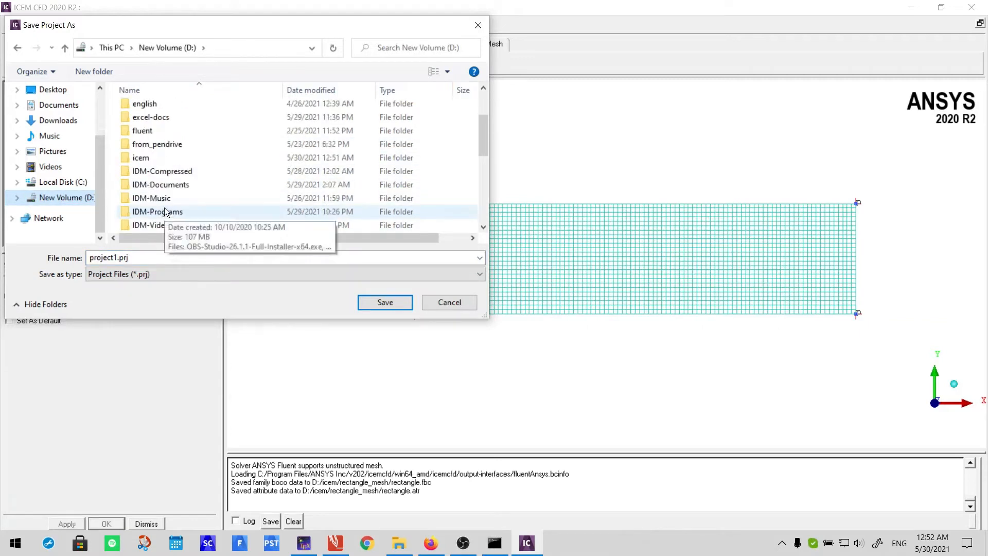
double_click(172, 157)
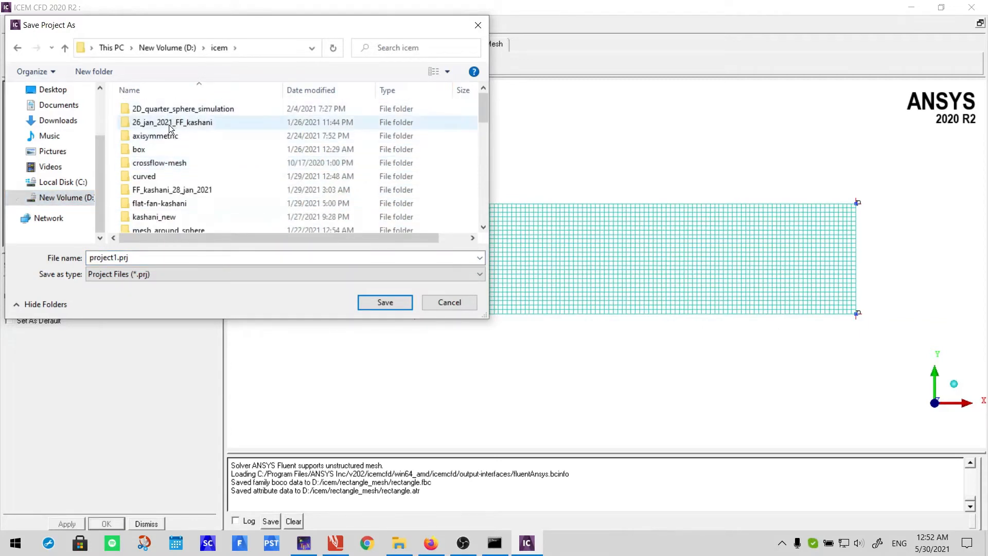
scroll(176, 158, "down", 1)
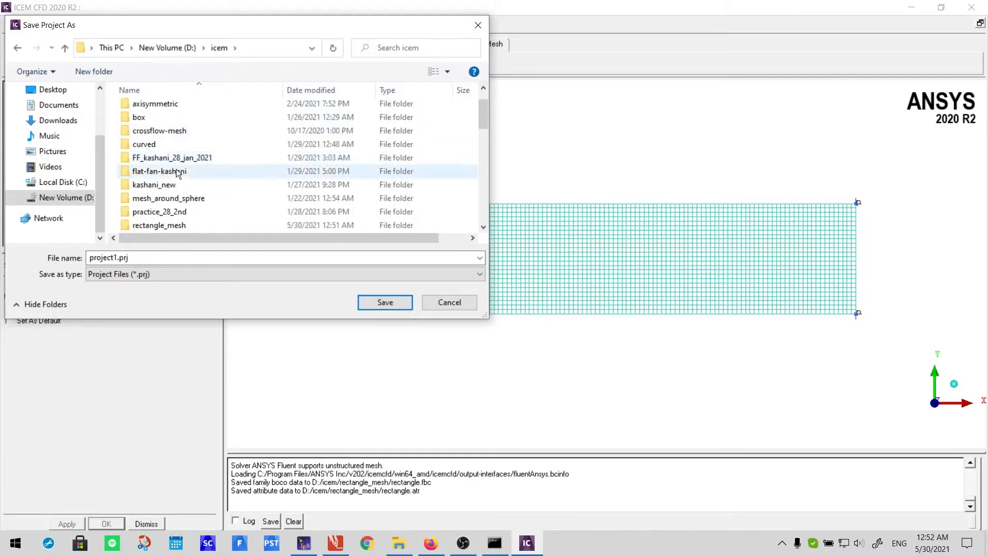
scroll(176, 171, "down", 2)
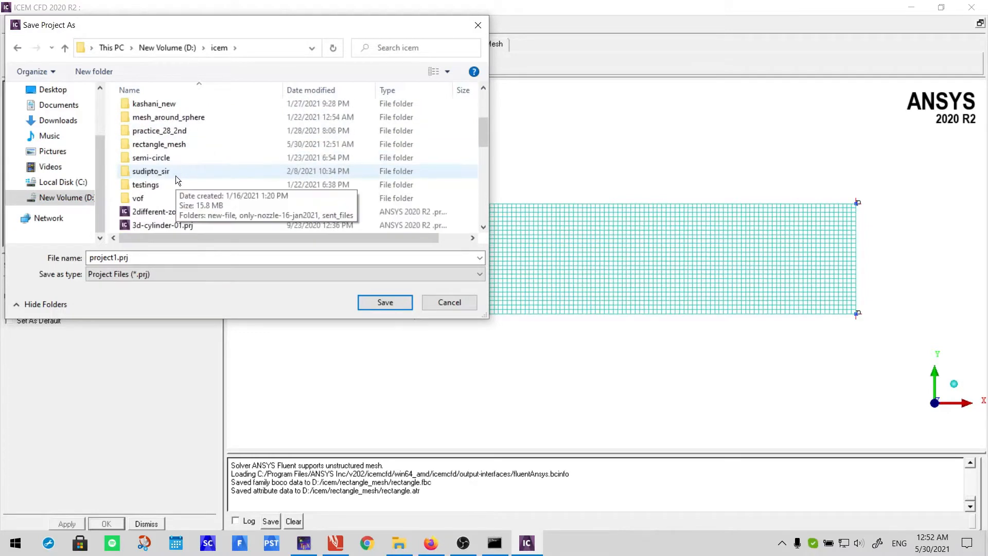
double_click(165, 144)
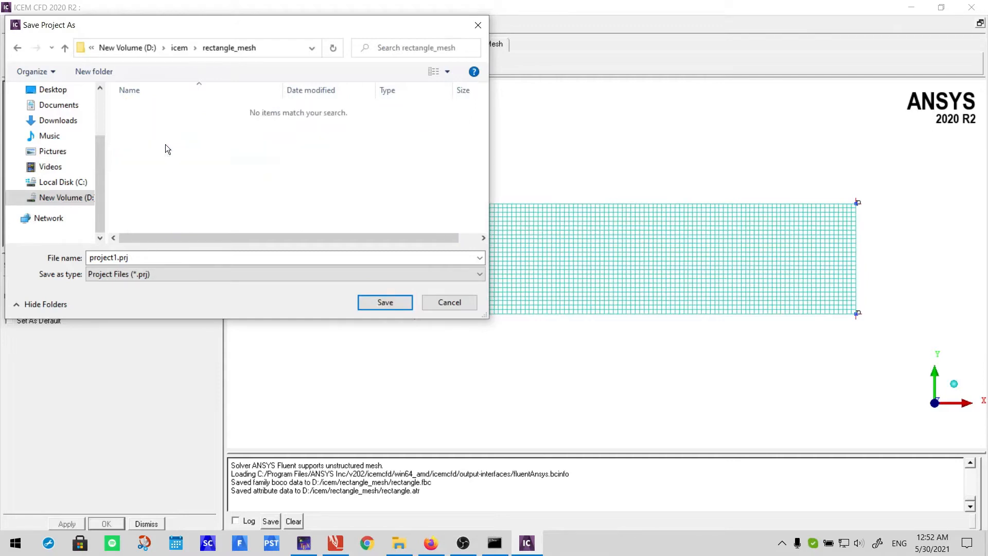
- Save the project under the name rectangle in the rectangle_mesh folder
double_click(100, 258)
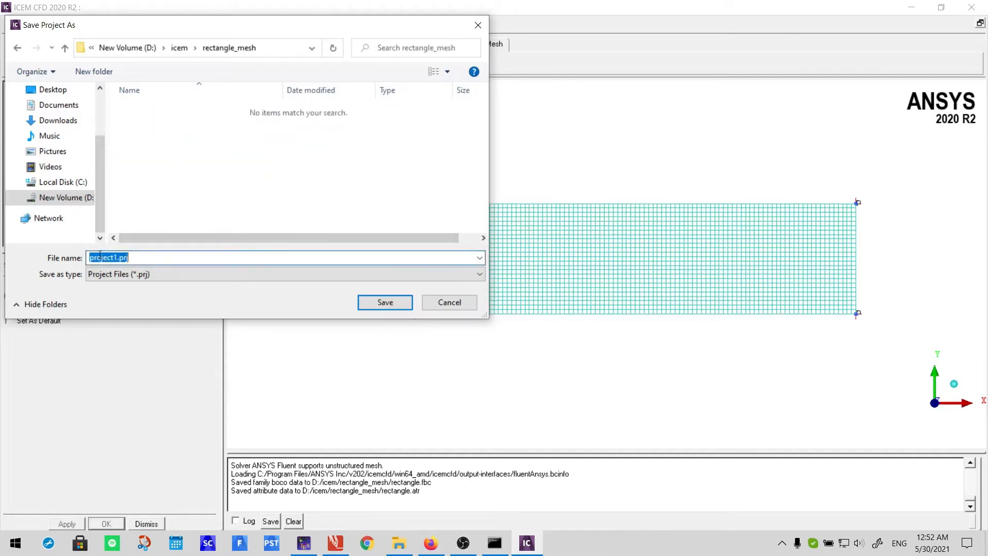
key("BackSpace")
type("rectang")
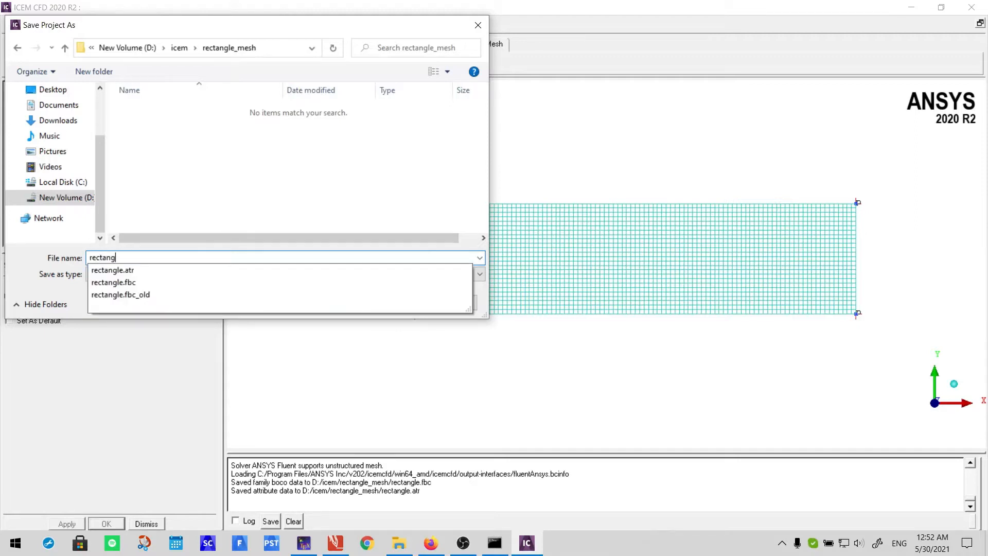
type("le_ne")
key("BackSpace")
key("BackSpace")
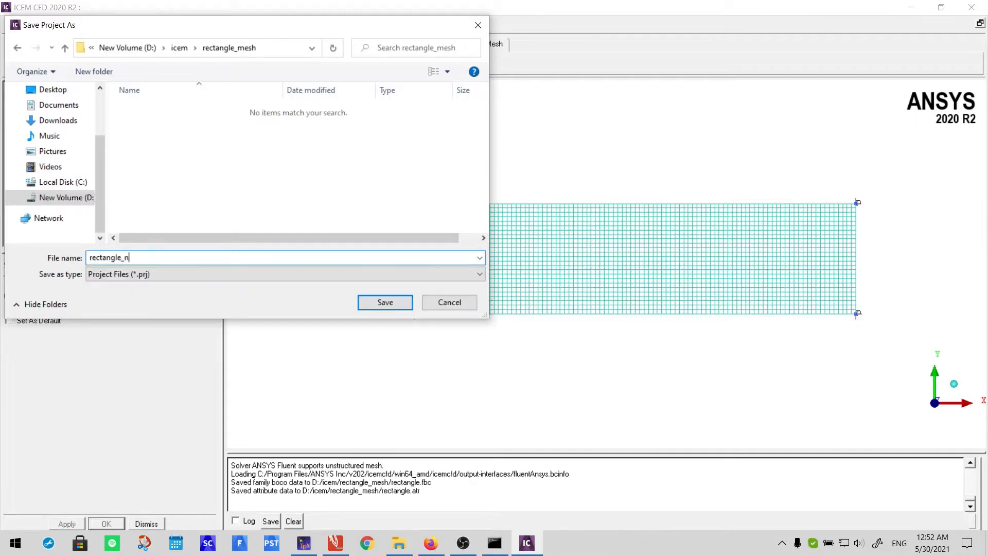
type("mesh")
key("BackSpace")
key("BackSpace")
key("BackSpace")
key("BackSpace")
key("BackSpace")
key("BackSpace")
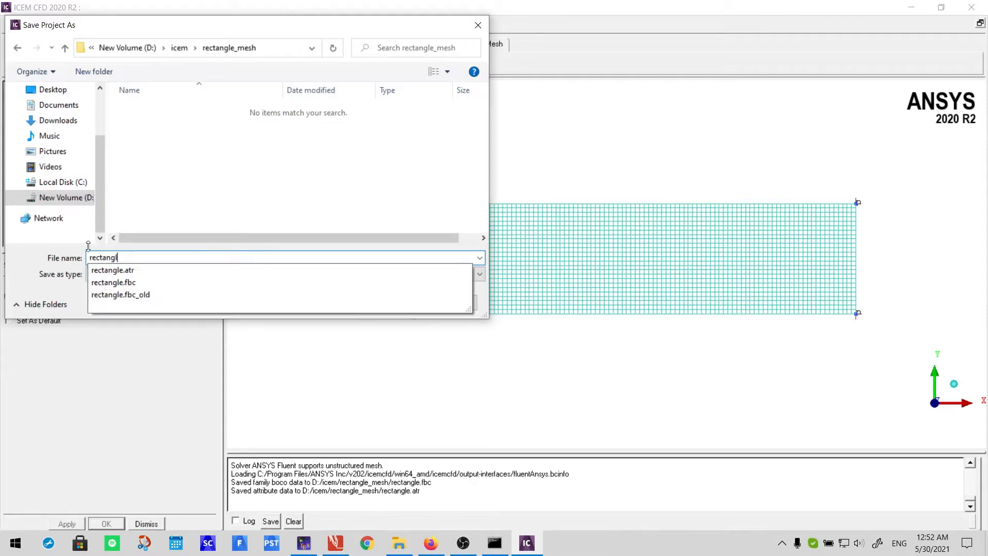
type("e")
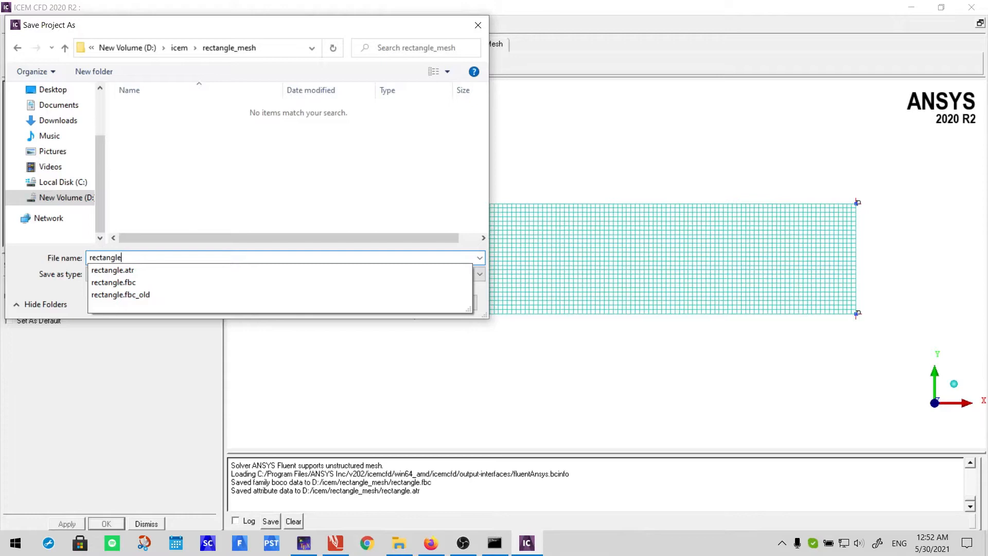
left_click(34, 269)
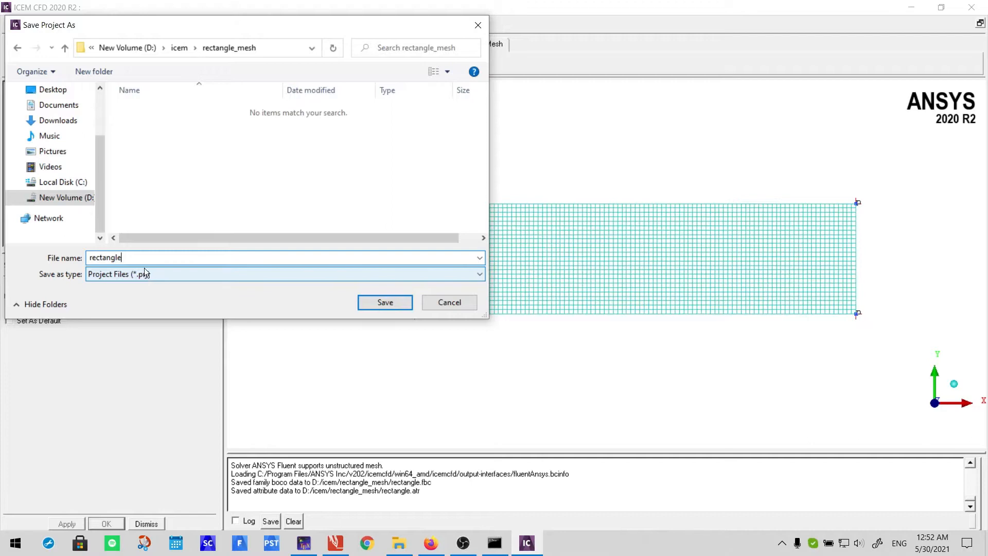
left_click(388, 303)
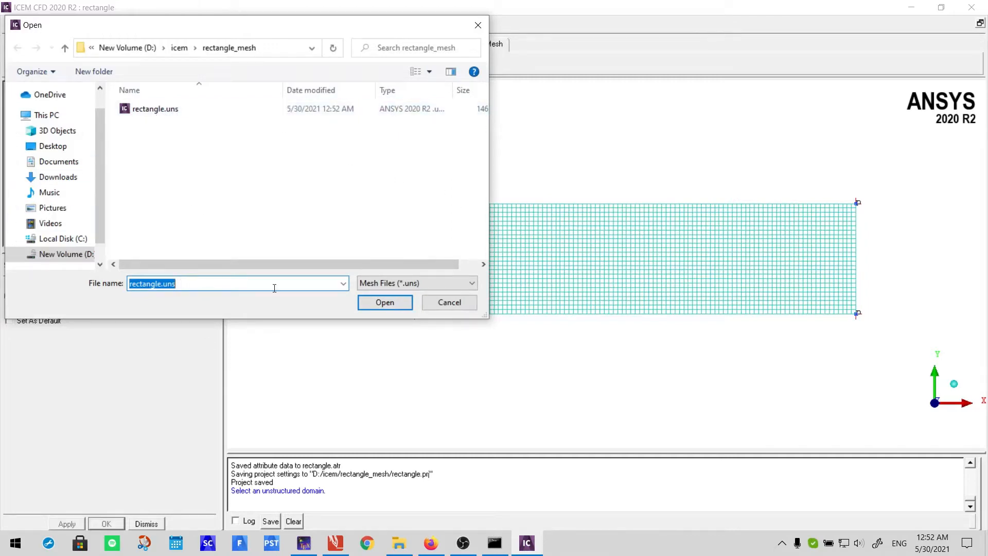
- Open rectangle.uns as the mesh to translate and write it as a 2D ANSYS Fluent mesh with the output name rectangle_mesh
left_click(154, 110)
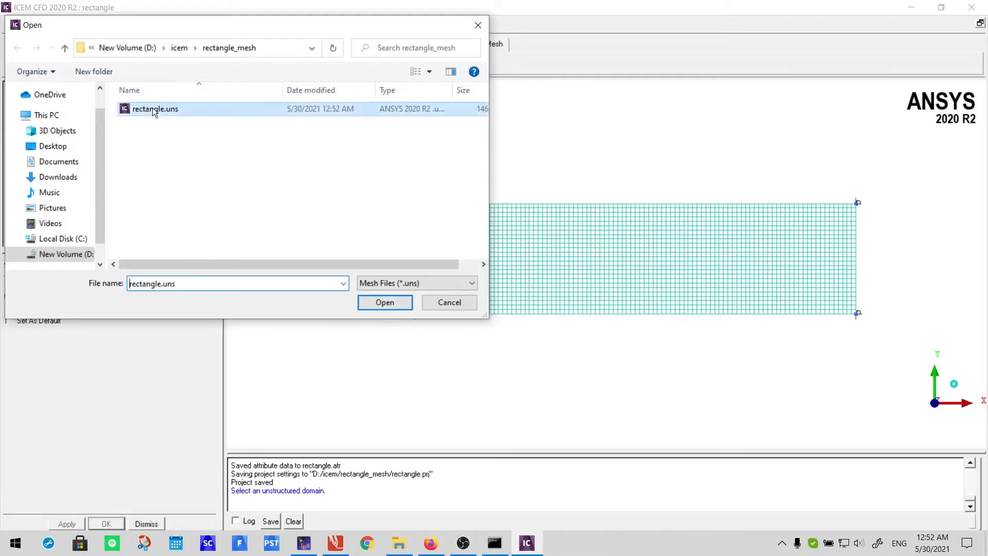
left_click(385, 302)
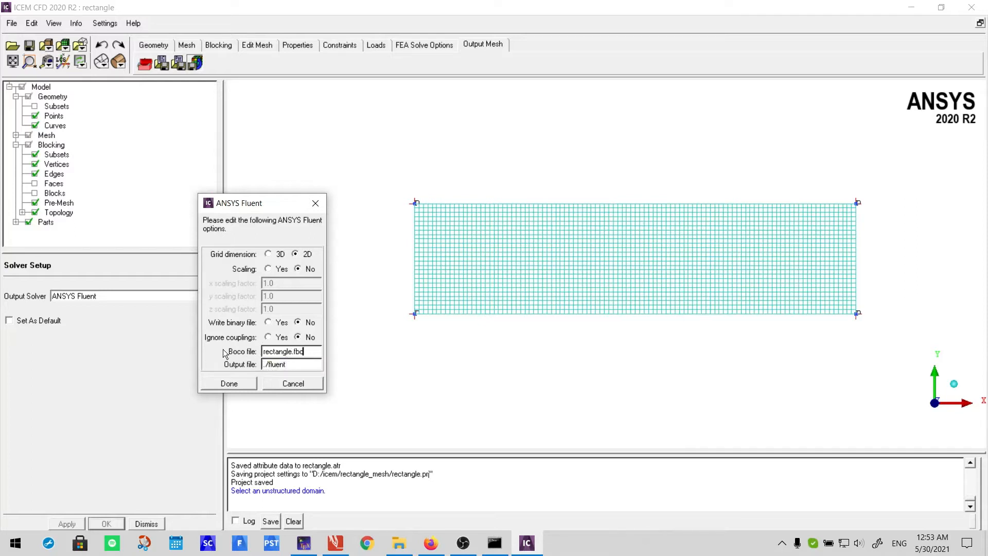
left_click_drag(296, 365, 255, 364)
left_click(236, 383)
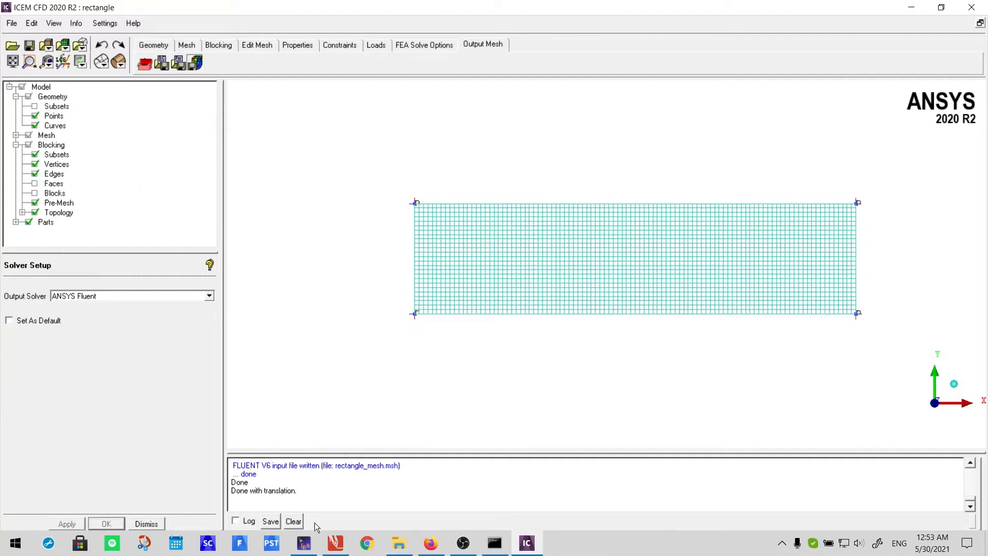
- Switch to File Explorer and check the exported rectangle_mesh.msh in the rectangle_mesh folder under icem on New Volume (D:)
left_click(399, 543)
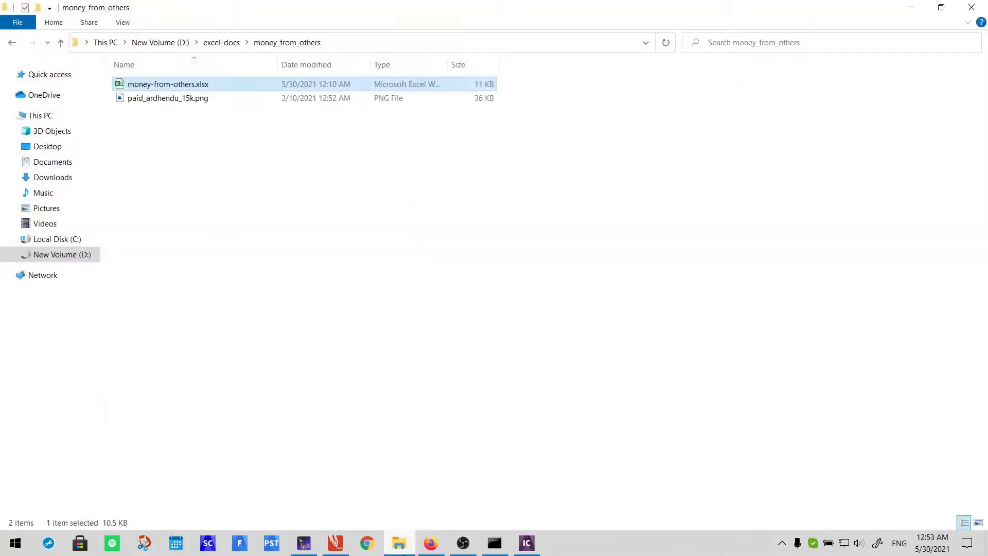
left_click(306, 345)
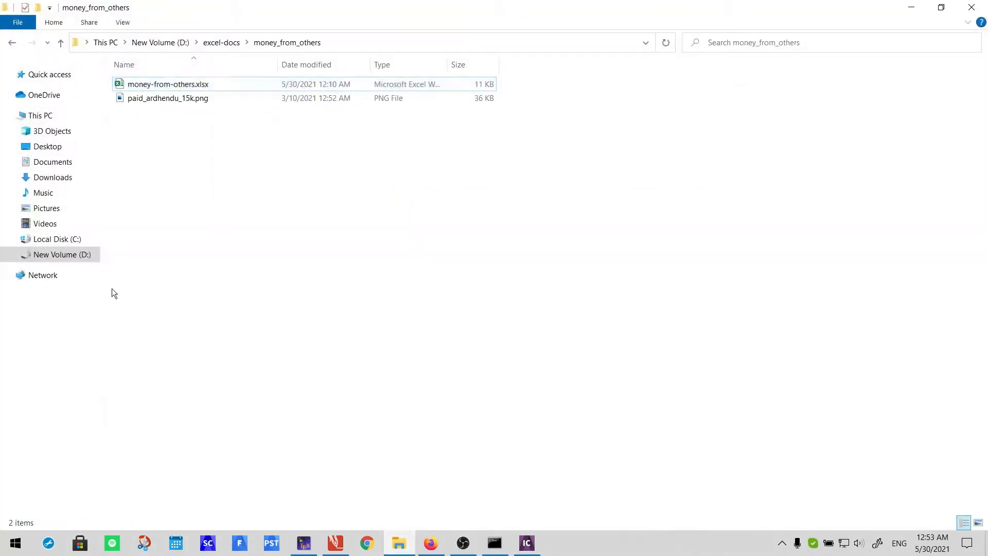
left_click(82, 255)
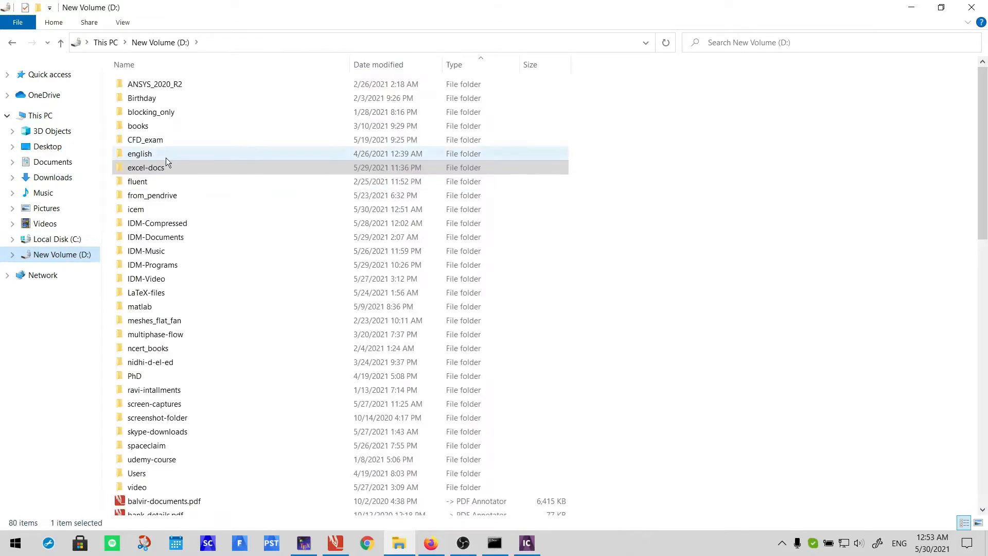
double_click(165, 209)
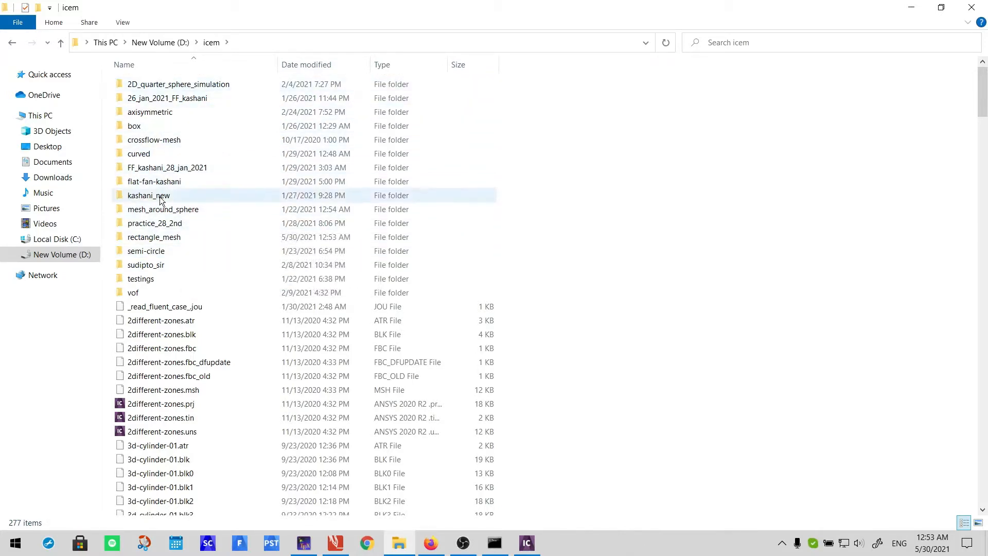
left_click(166, 239)
double_click(165, 239)
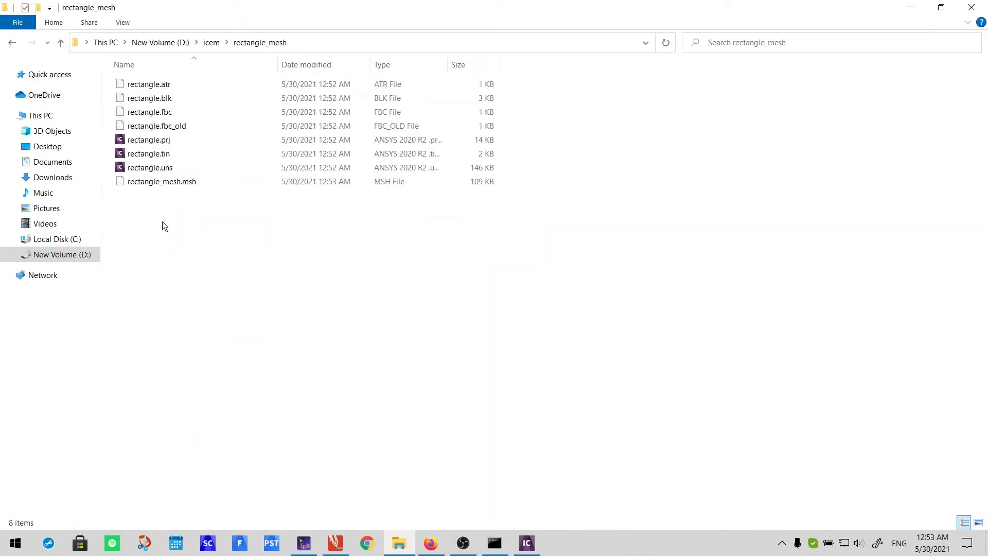
left_click(215, 186)
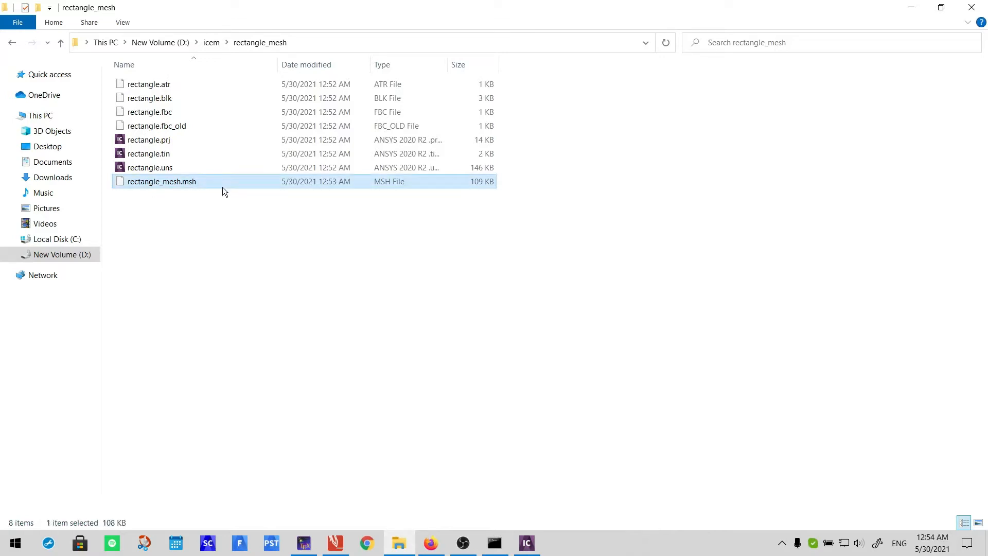
- Switch back to ICEM CFD and close it, saving the current project
left_click(527, 543)
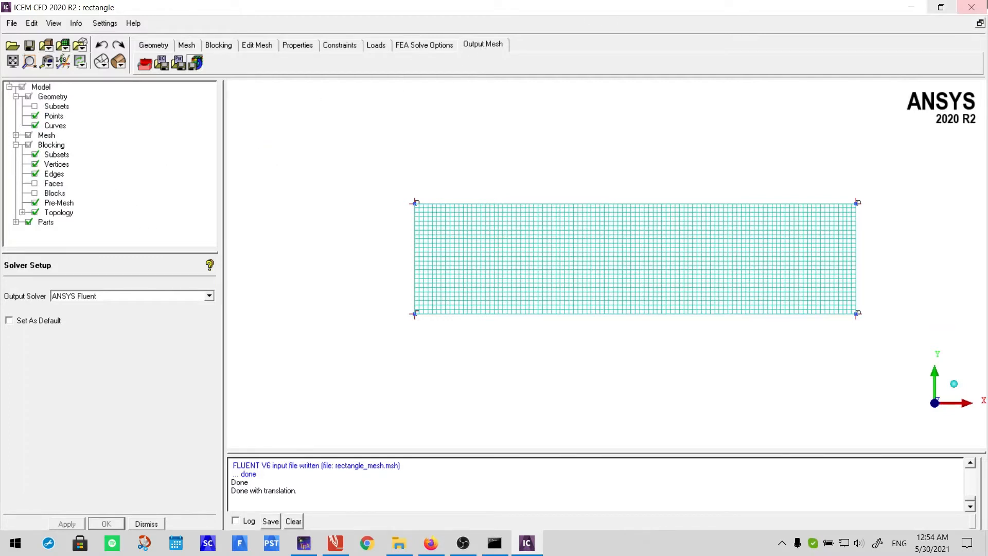
left_click(971, 7)
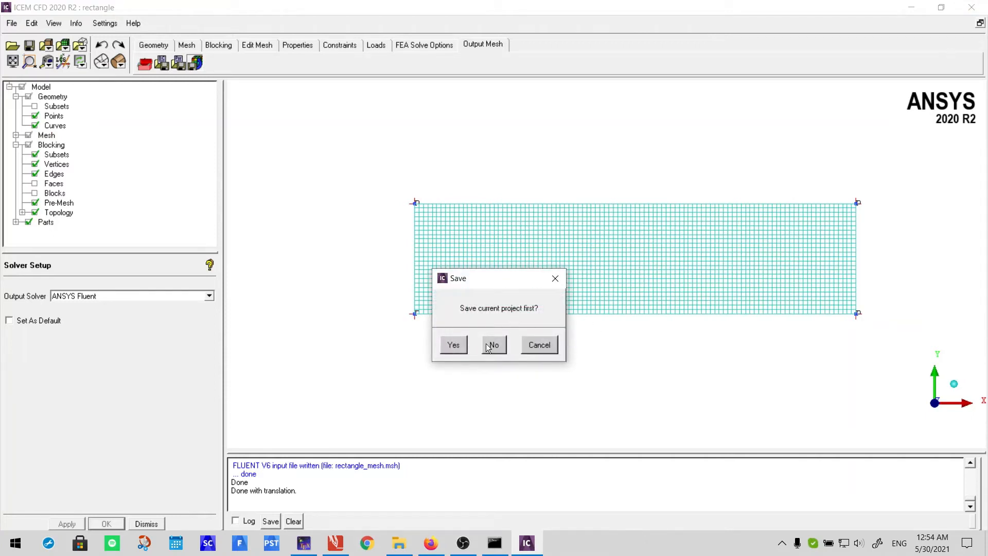
left_click(457, 345)
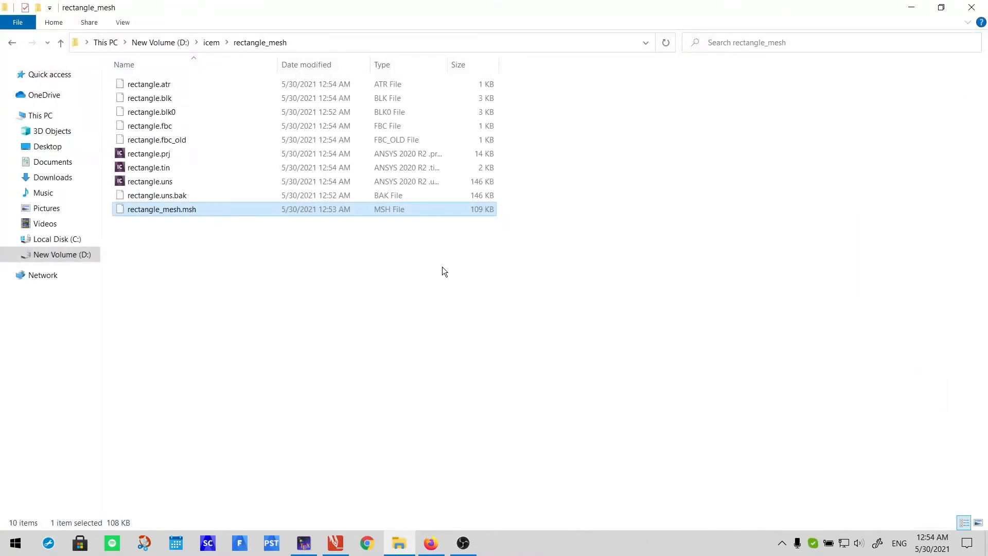
- Launch a Fluent 2020 R2 solution session in 2D with double precision and mesh display after reading enabled
left_click(168, 209)
key("super")
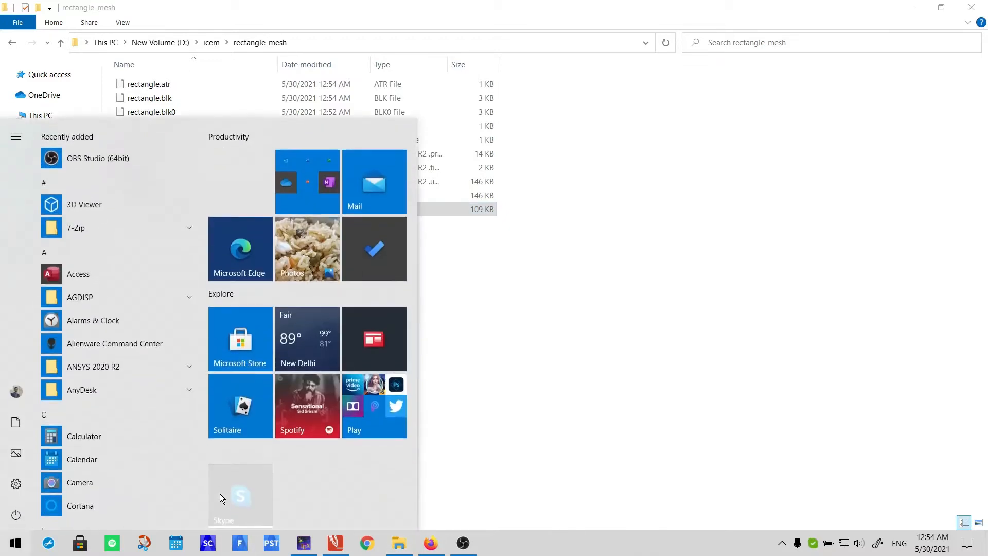
type("flue")
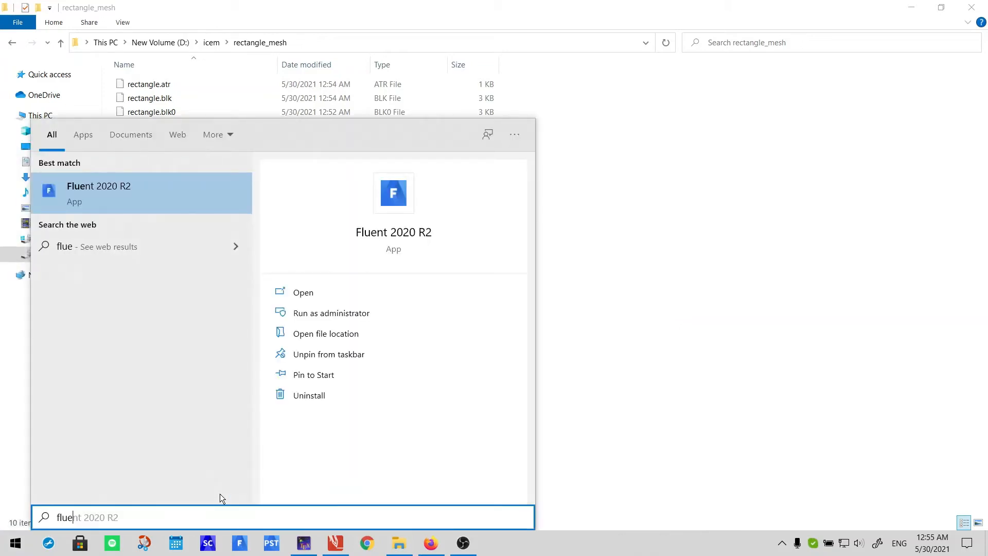
key("Escape")
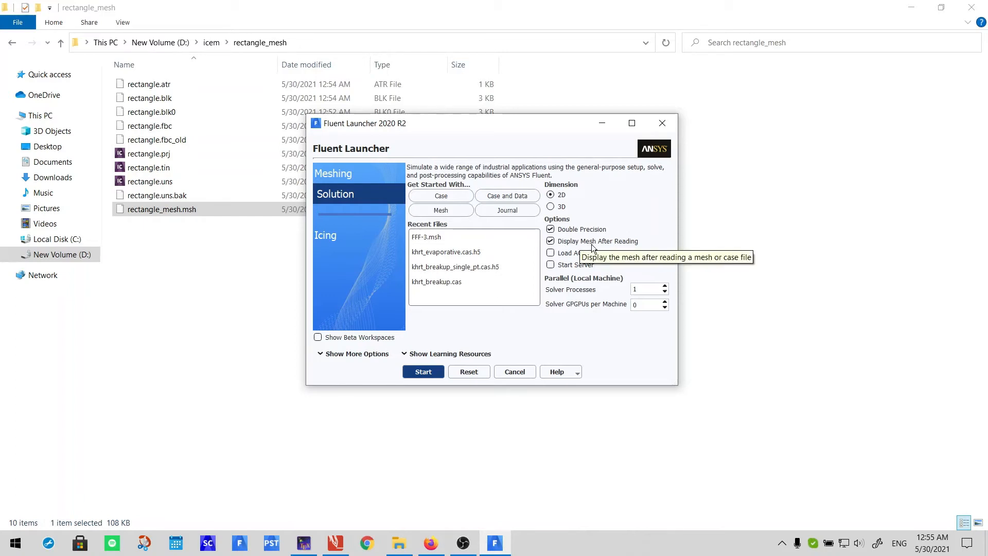
left_click(551, 242)
left_click(551, 241)
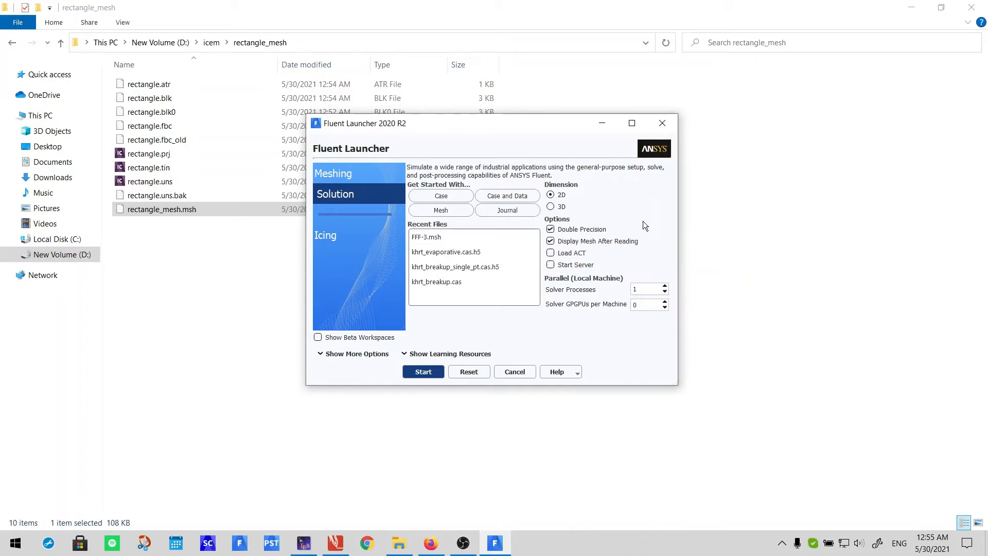
left_click(433, 368)
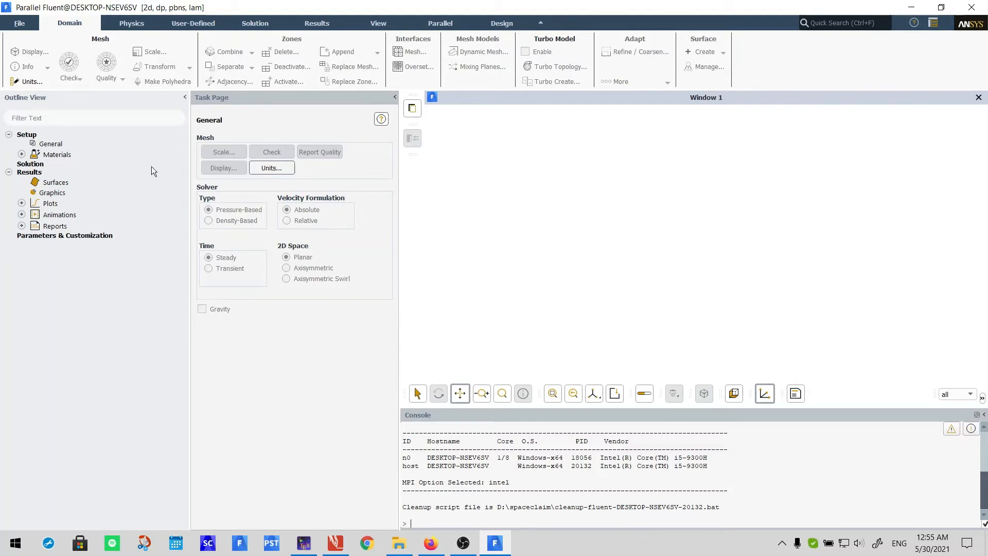
- Start reading a mesh file and browse to New Volume (D:)
left_click(19, 24)
mouse_move(23, 37)
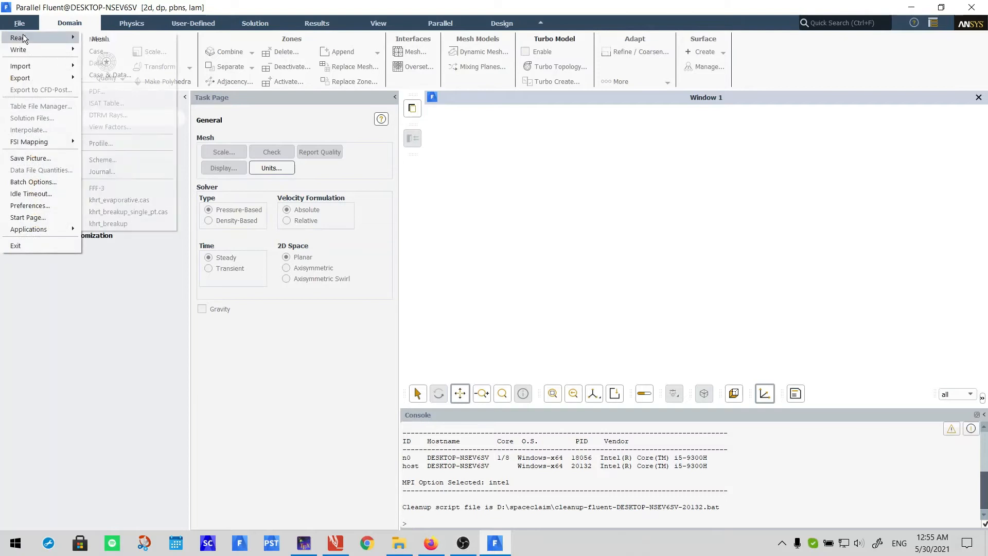
left_click(123, 41)
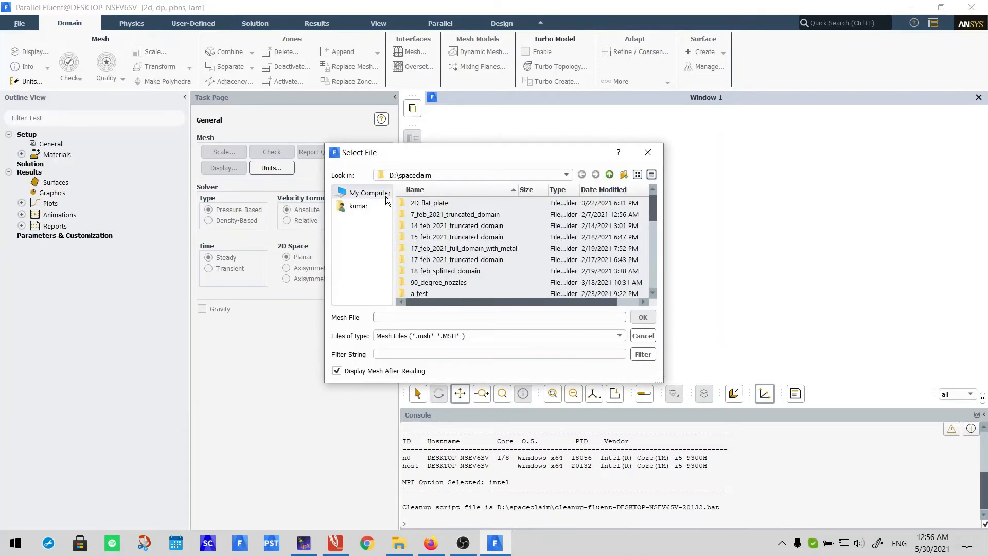
scroll(416, 227, "down", 1)
scroll(416, 226, "down", 1)
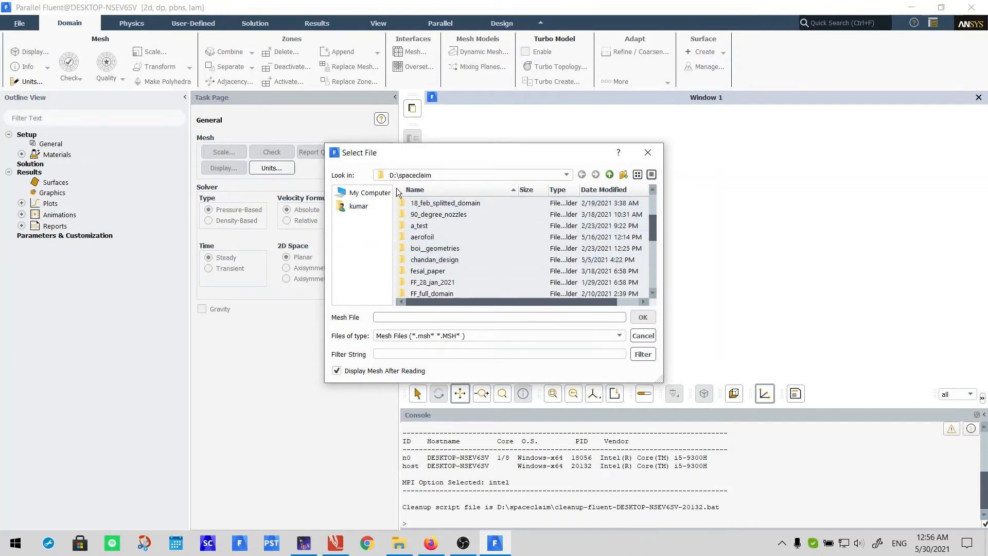
left_click(366, 193)
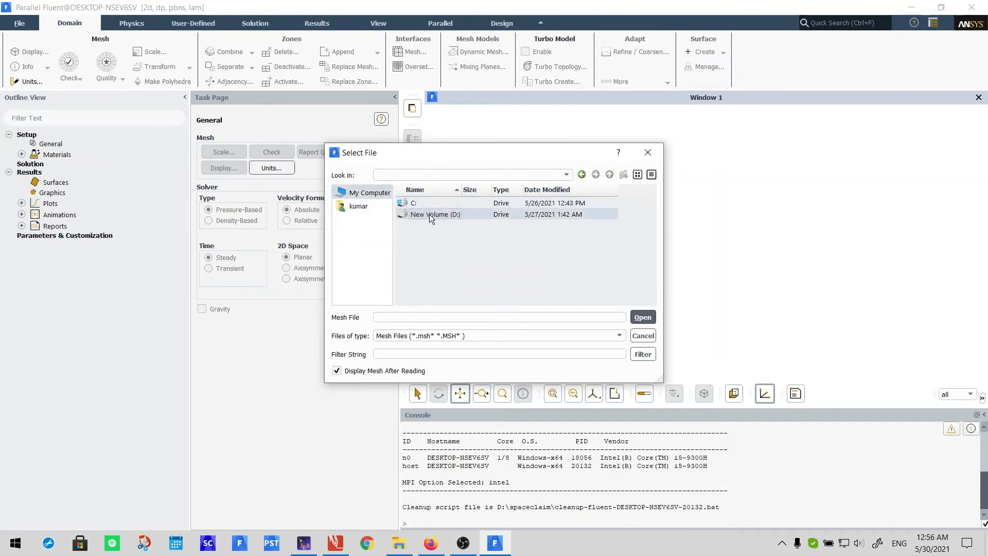
double_click(429, 214)
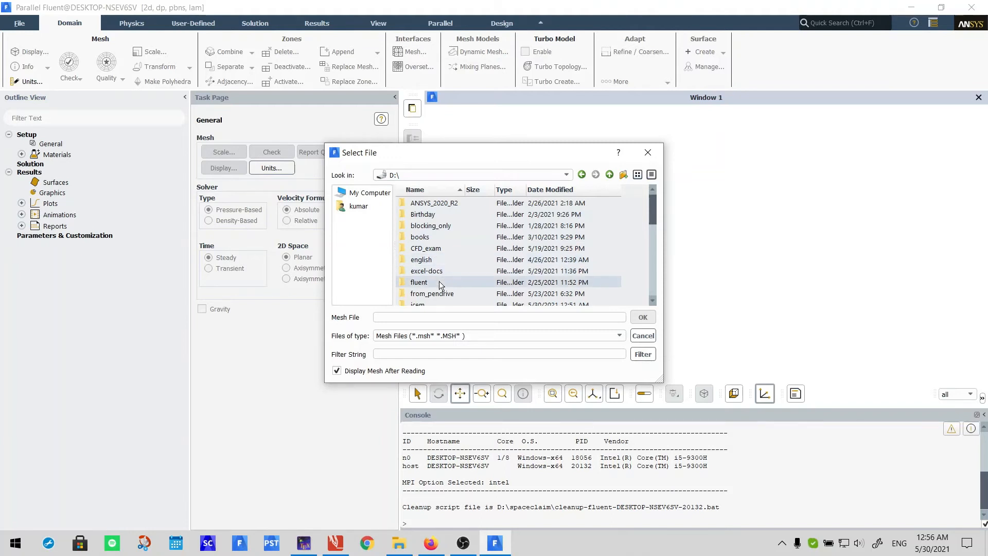
- Read the mesh file rectangle_mesh.msh from the rectangle_mesh folder inside icem
scroll(439, 255, "down", 2)
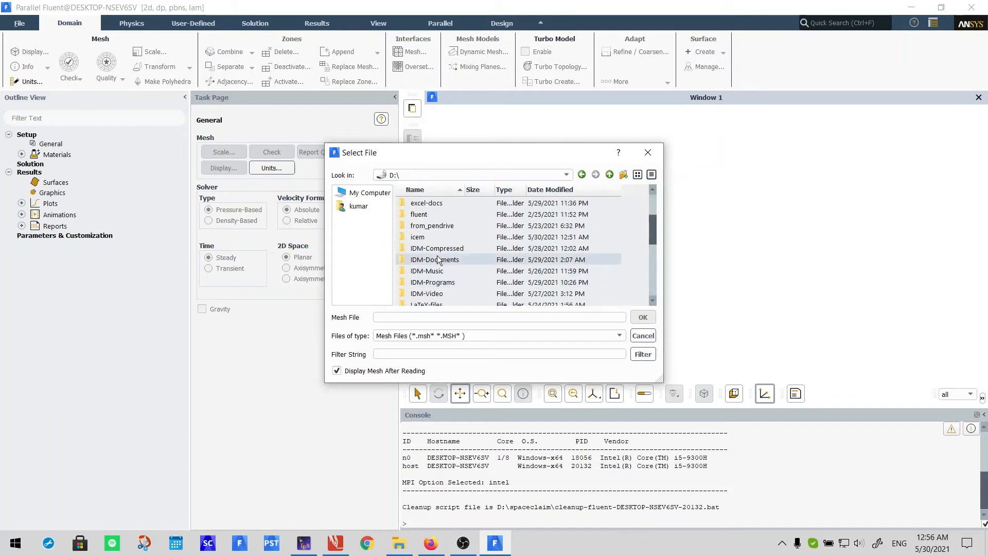
left_click(437, 238)
double_click(438, 237)
scroll(437, 258, "down", 2)
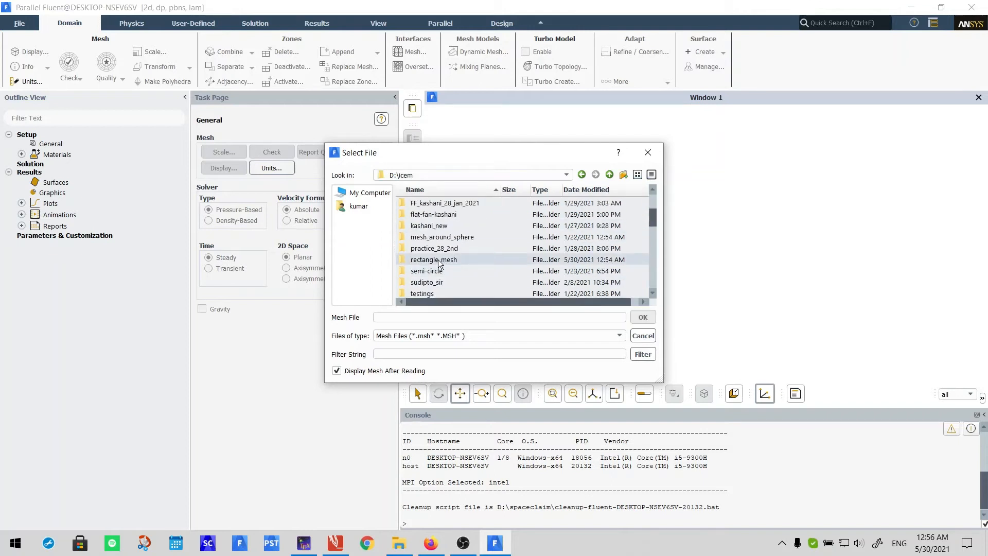
double_click(434, 260)
left_click(434, 202)
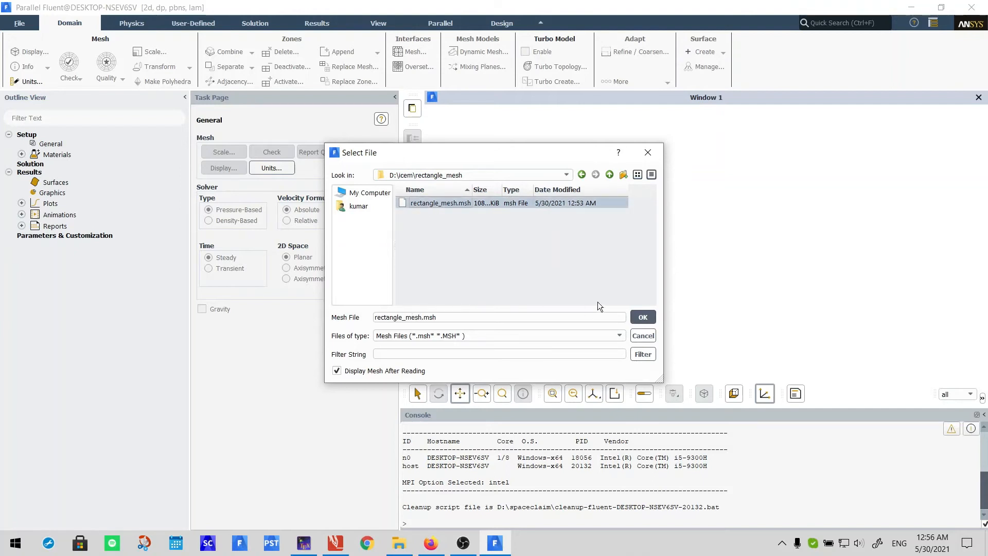
left_click(644, 317)
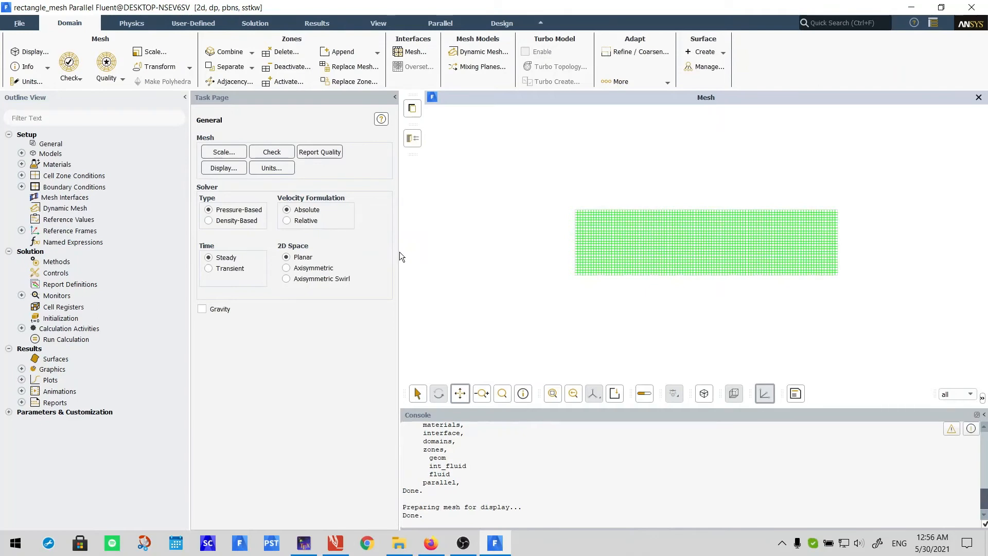
scroll(671, 248, "up", 3)
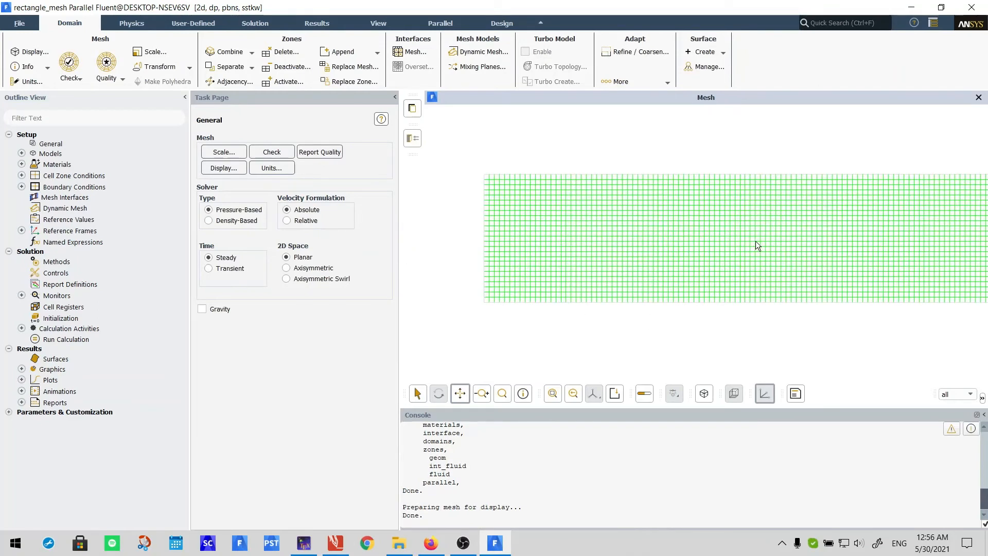
scroll(756, 241, "down", 2)
scroll(684, 242, "down", 2)
scroll(669, 221, "up", 2)
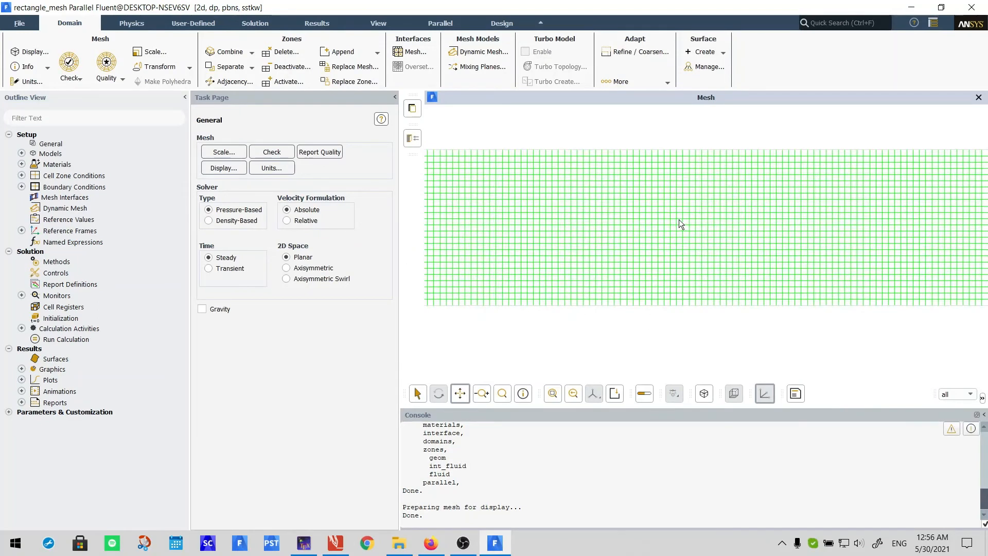